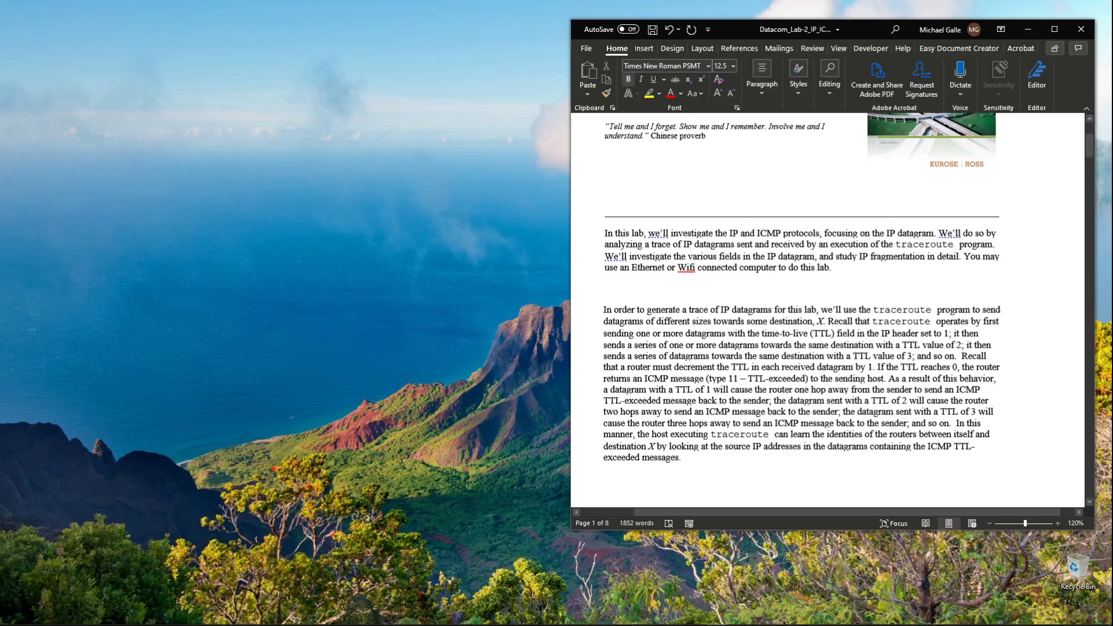
- Copy the Open Visual Traceroute download link from the Create packets section of the lab manual
{"action": "scroll", "coordinate": [828, 310], "scroll_direction": "down", "scroll_amount": 10}
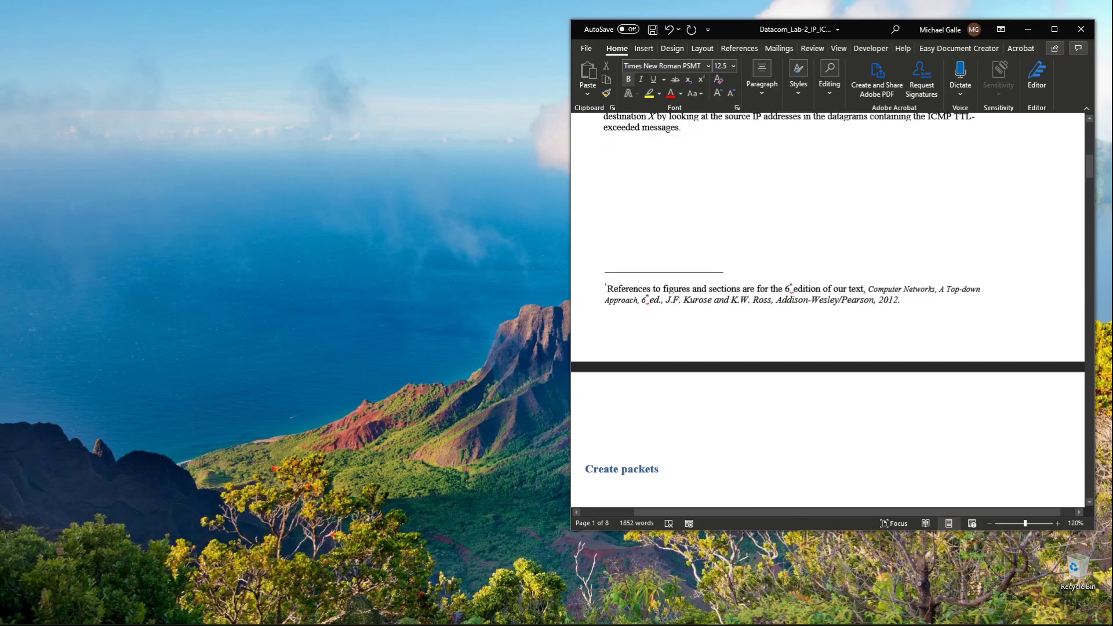
{"action": "scroll", "coordinate": [827, 310], "scroll_direction": "down", "scroll_amount": 2}
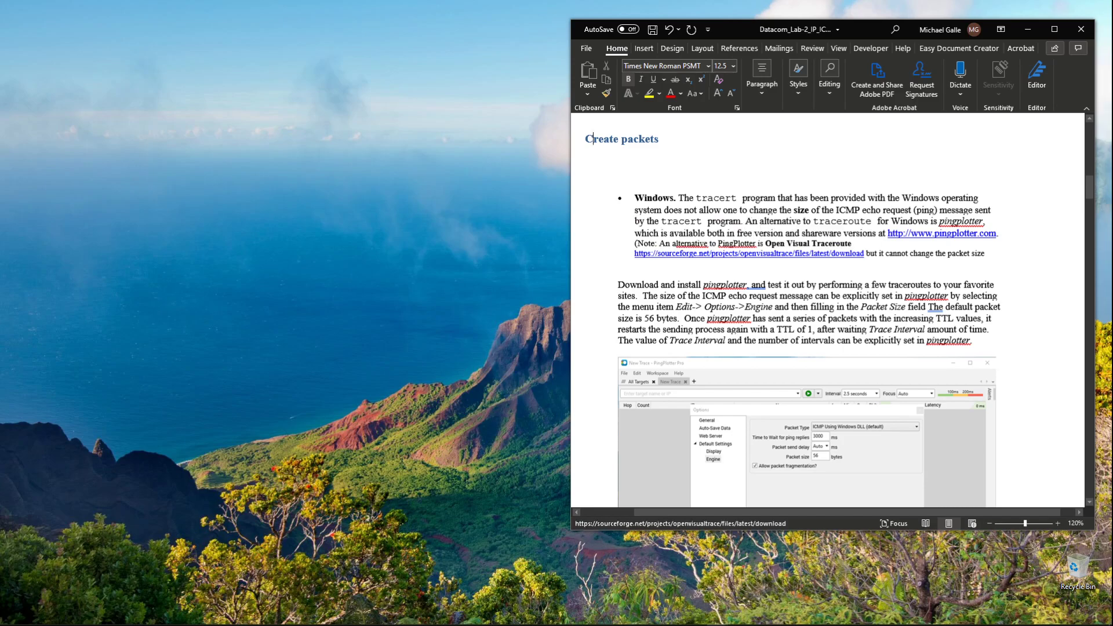
{"action": "left_click", "coordinate": [724, 254]}
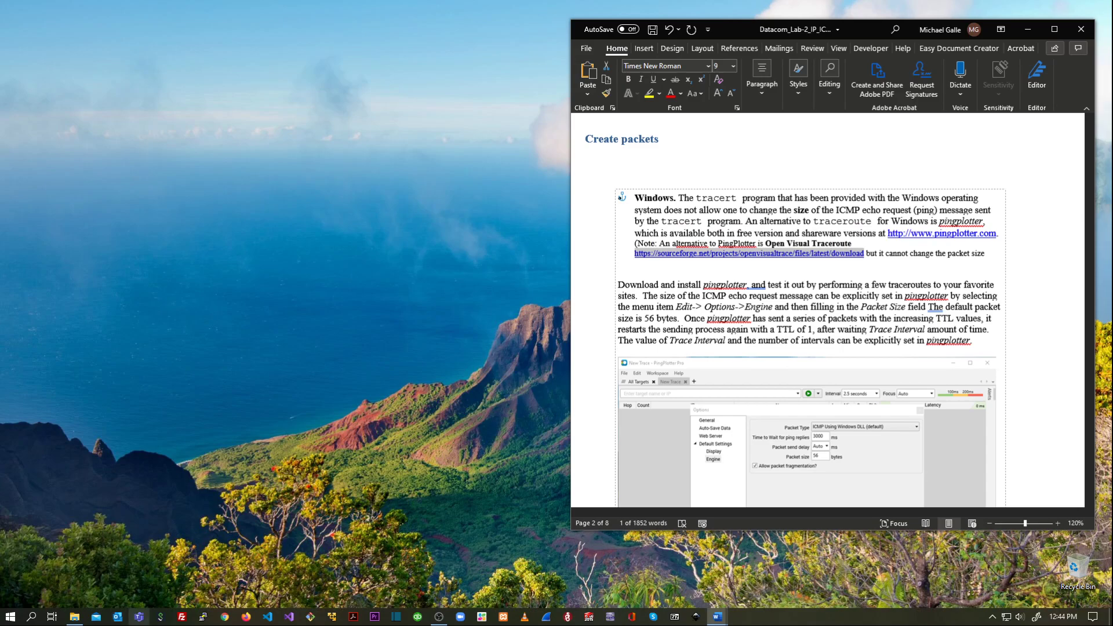
- Switch to Chrome, search Google for the copied SourceForge link, view the Open Visual Traceroute project page and close it
{"action": "left_click", "coordinate": [224, 617]}
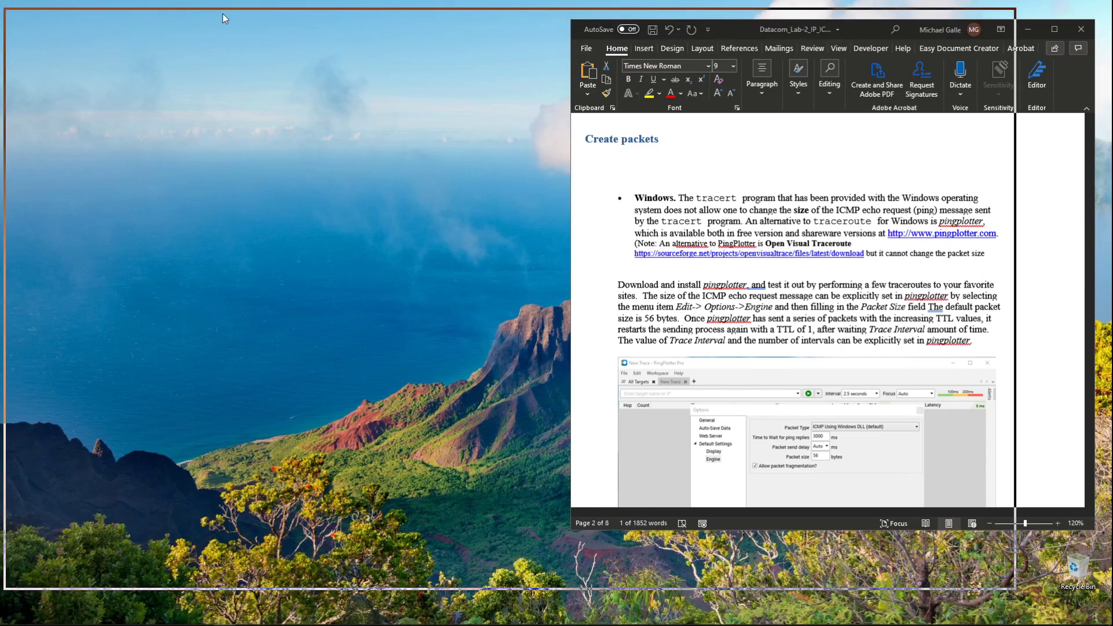
{"action": "type", "text": "https://sourceforge.net/projects/openvisualtrace/files/latest/download"}
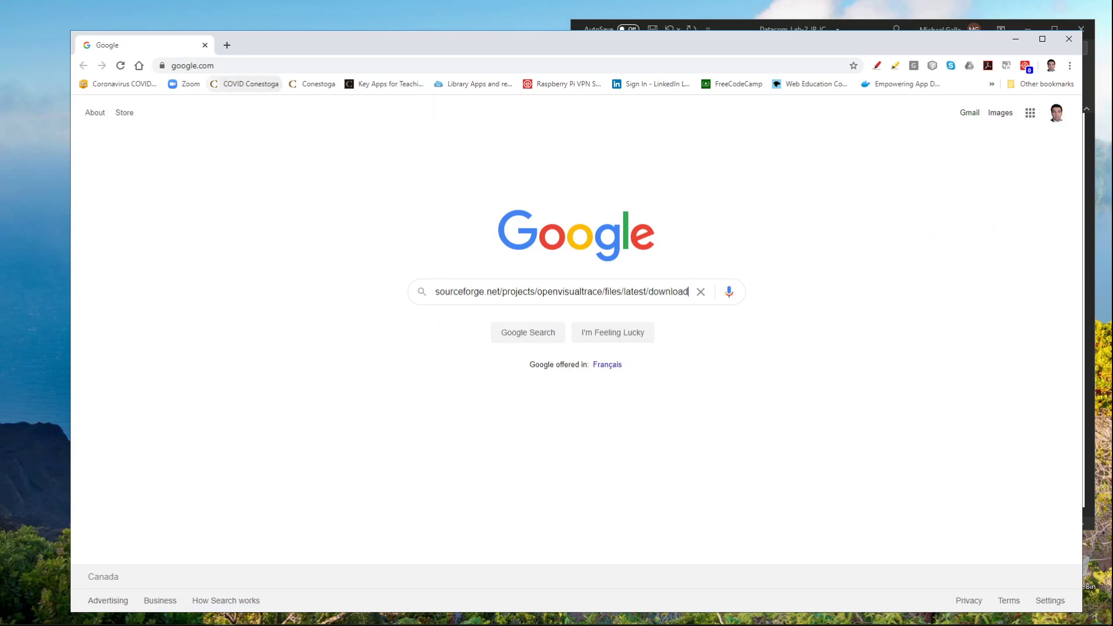
{"action": "key", "text": "Return"}
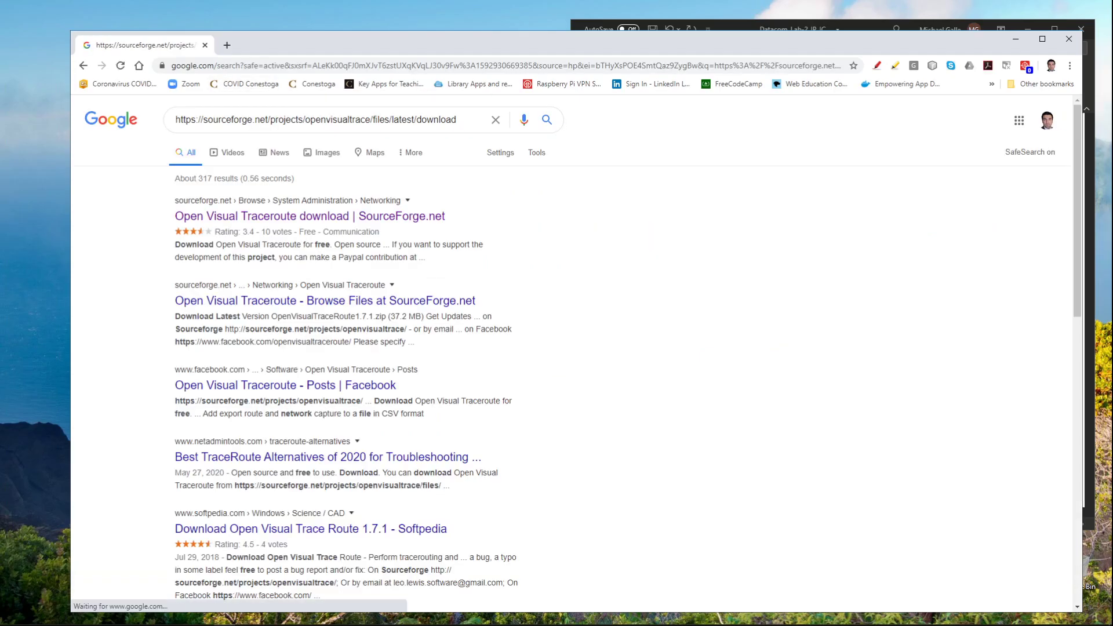
{"action": "left_click", "coordinate": [310, 216]}
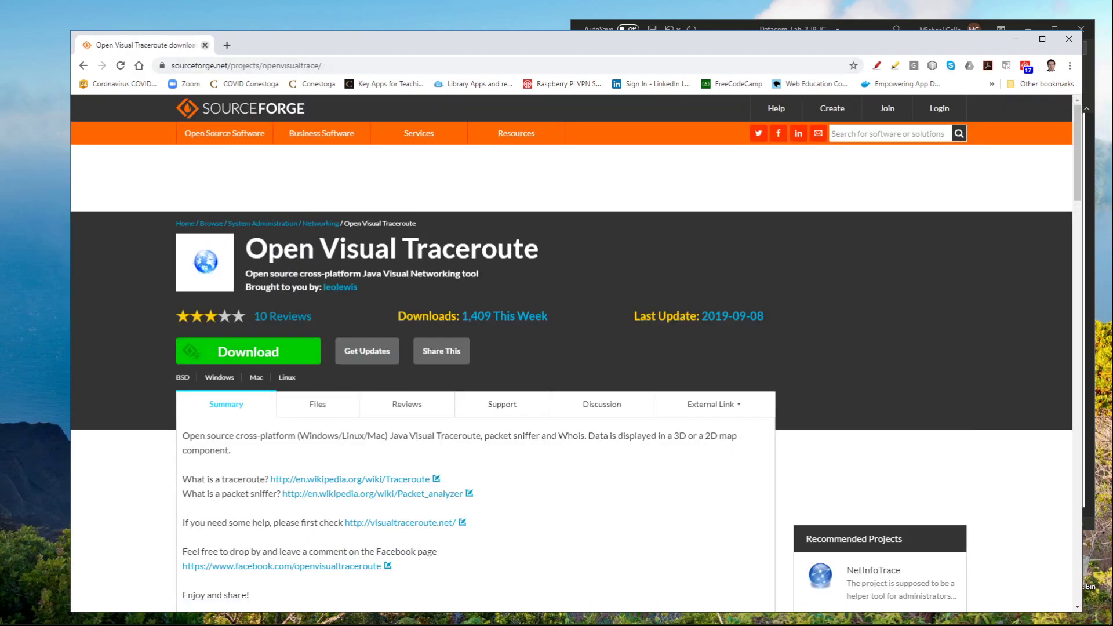
{"action": "left_click", "coordinate": [205, 45]}
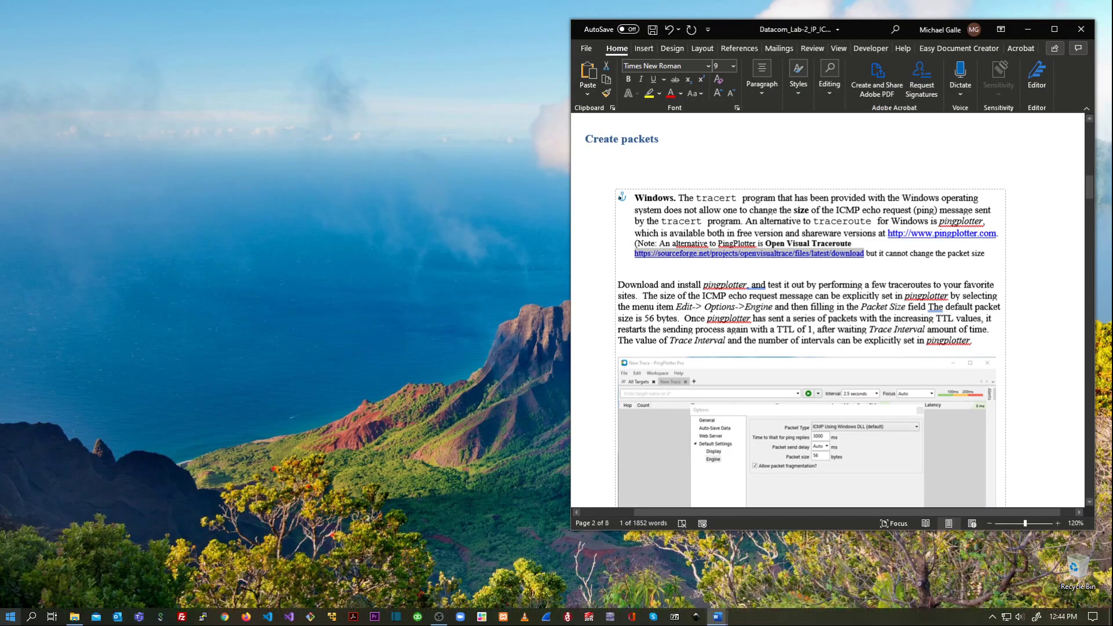
- Find the installed Open Visual Traceroute program through Windows search, launch it and maximize its window
{"action": "left_click", "coordinate": [31, 616]}
{"action": "type", "text": "oppen"}
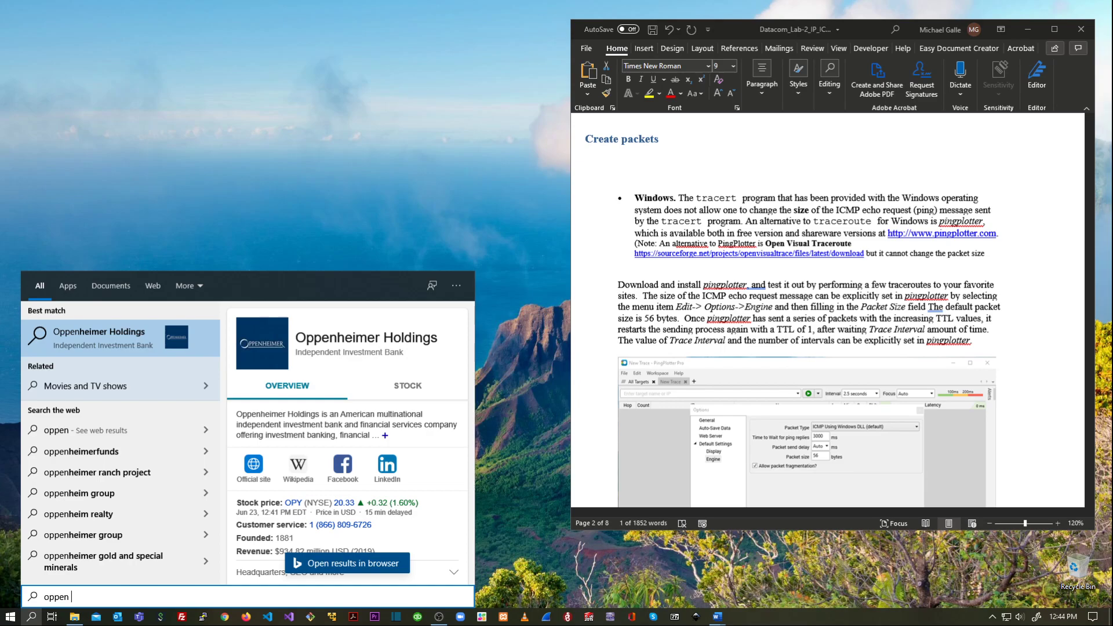
{"action": "key", "text": "BackSpace"}
{"action": "key", "text": "BackSpace"}
{"action": "key", "text": "BackSpace"}
{"action": "key", "text": "BackSpace"}
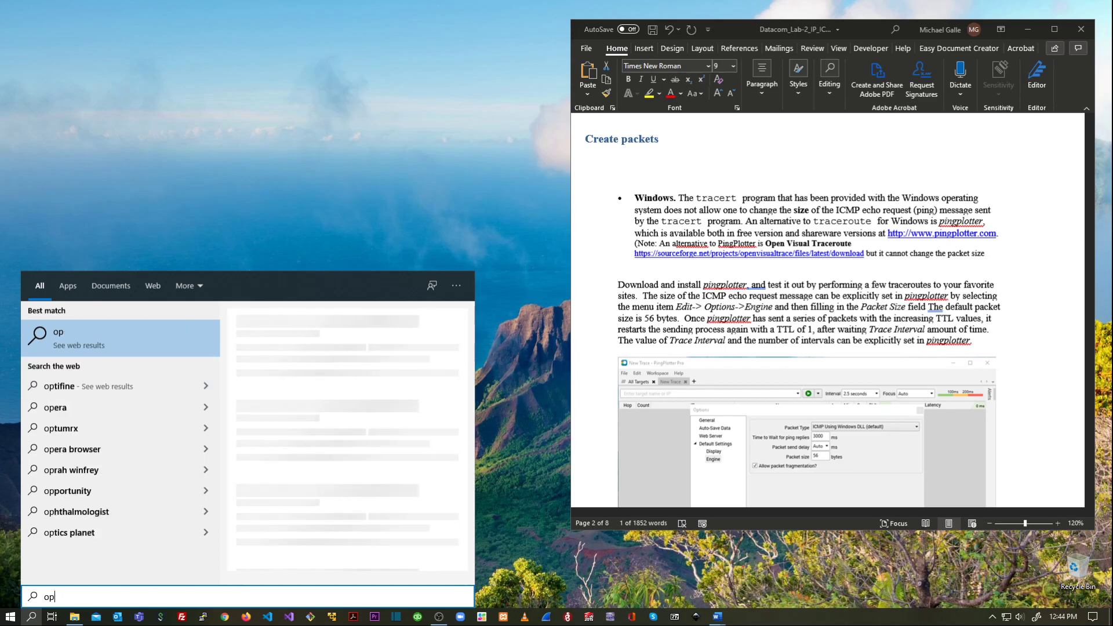
{"action": "type", "text": "en vis"}
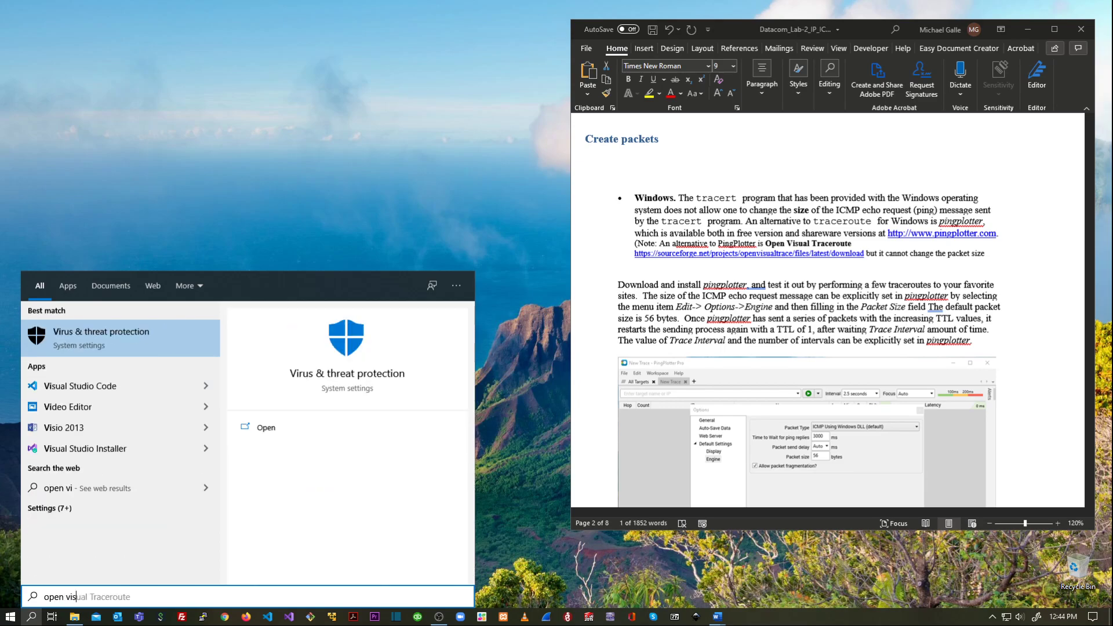
{"action": "type", "text": "ual"}
{"action": "left_click", "coordinate": [100, 337]}
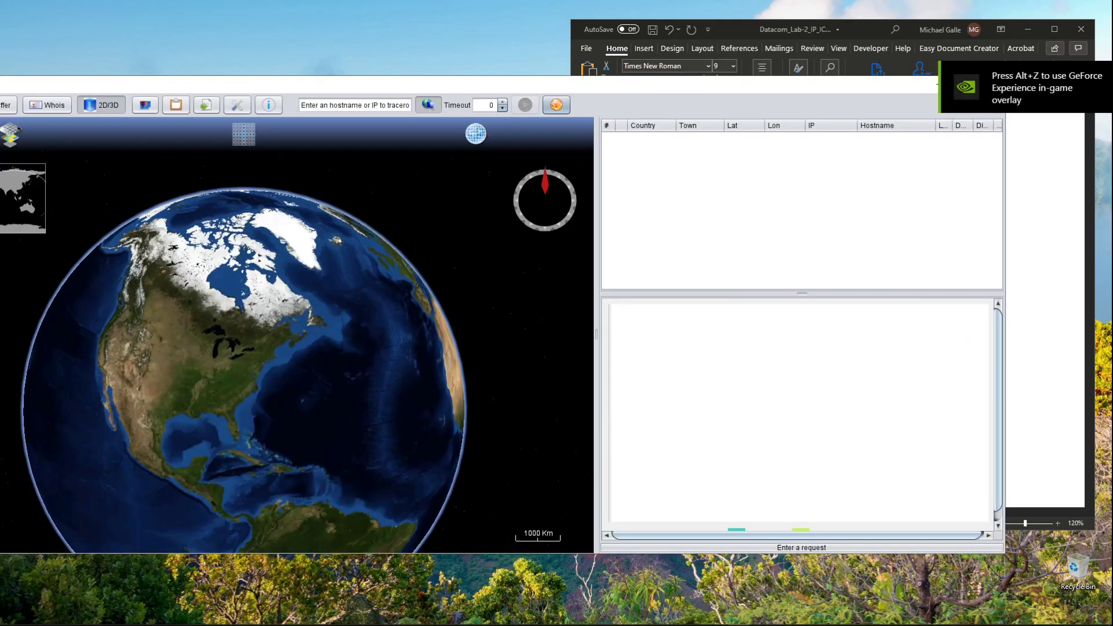
{"action": "key", "text": "super+Up"}
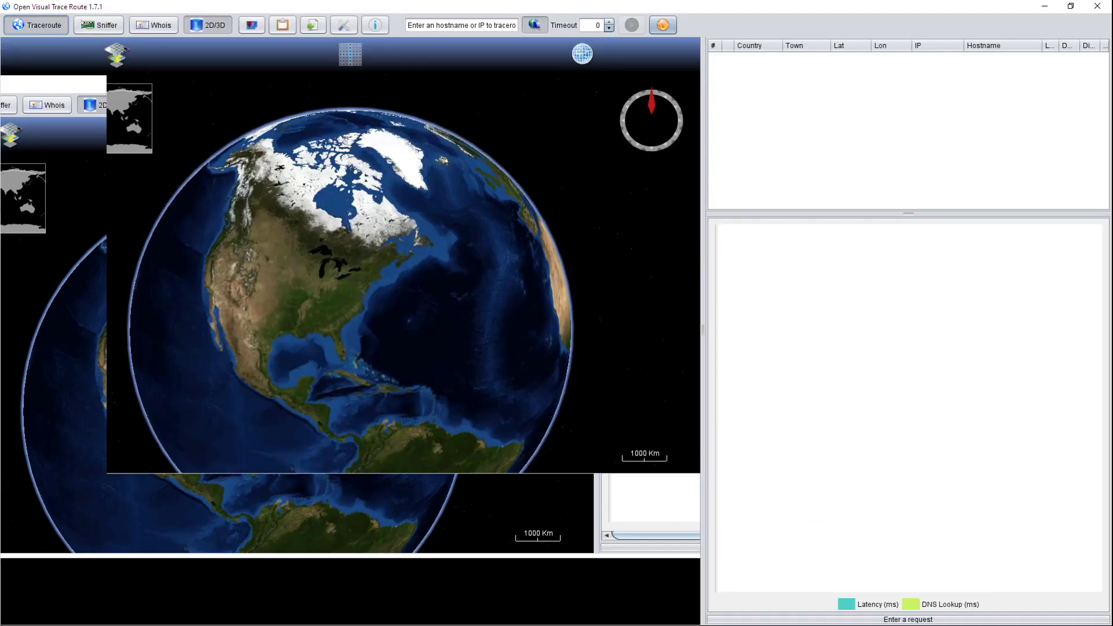
{"action": "left_click", "coordinate": [441, 27]}
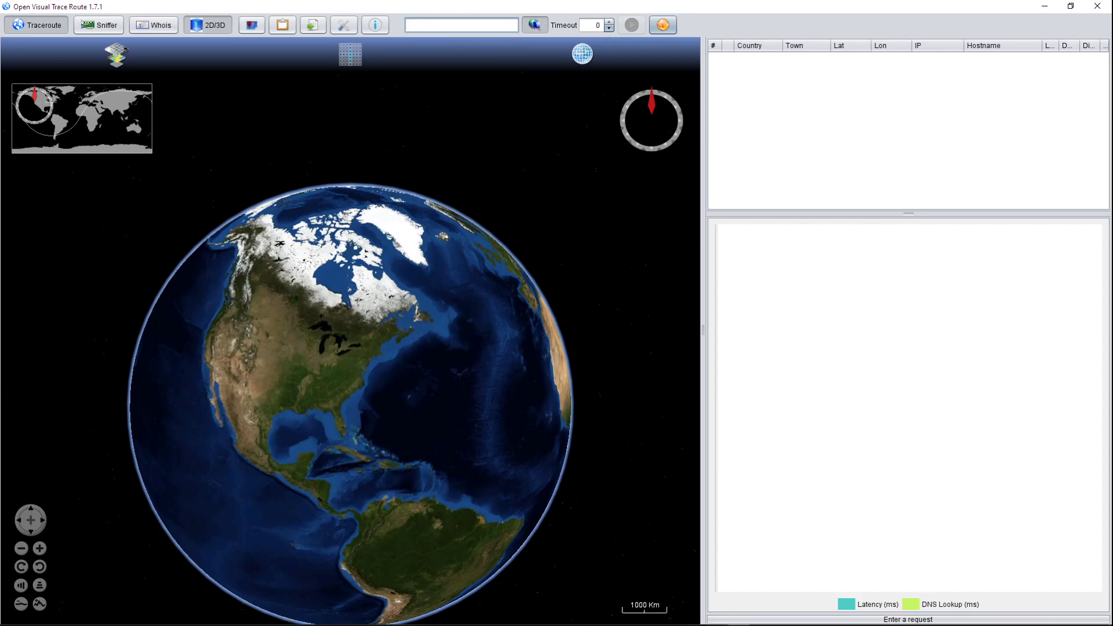
{"action": "type", "text": "www."}
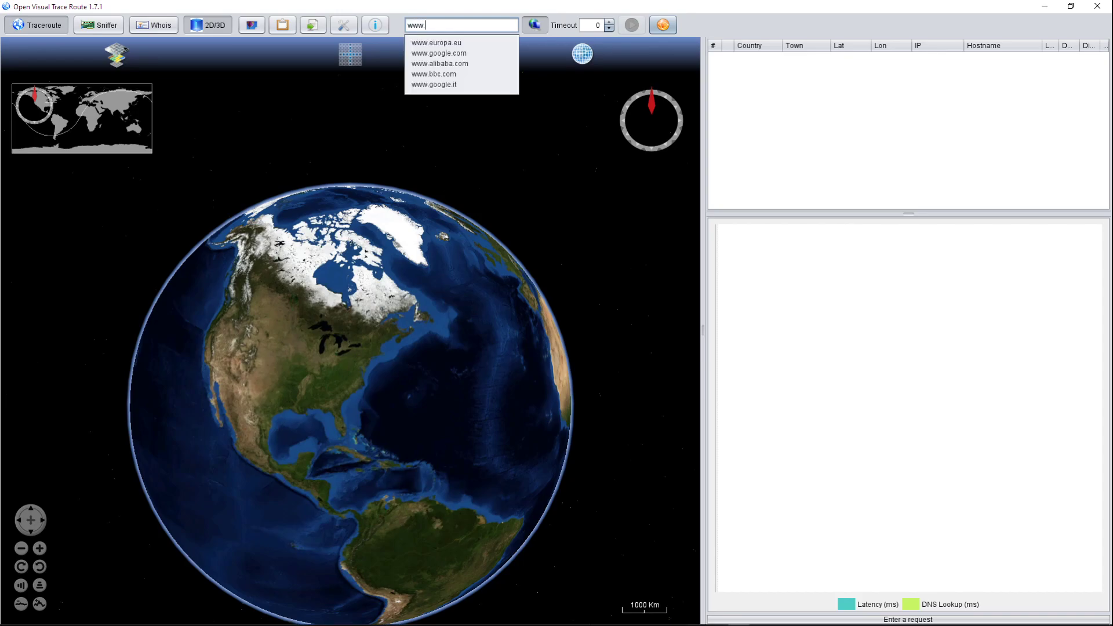
{"action": "type", "text": "google.com"}
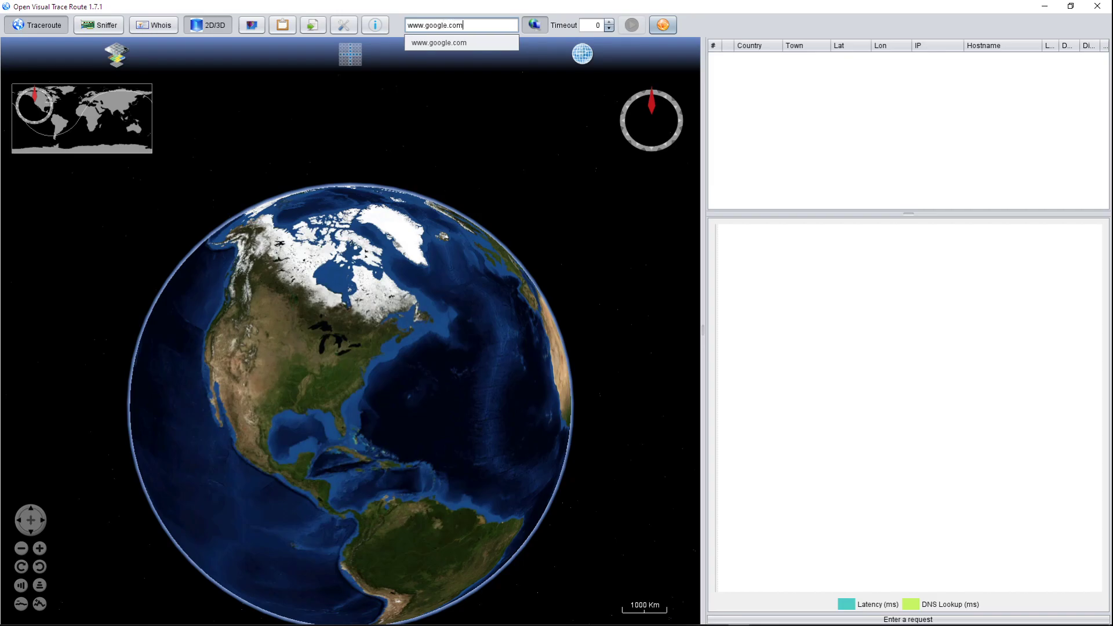
{"action": "left_click", "coordinate": [662, 25]}
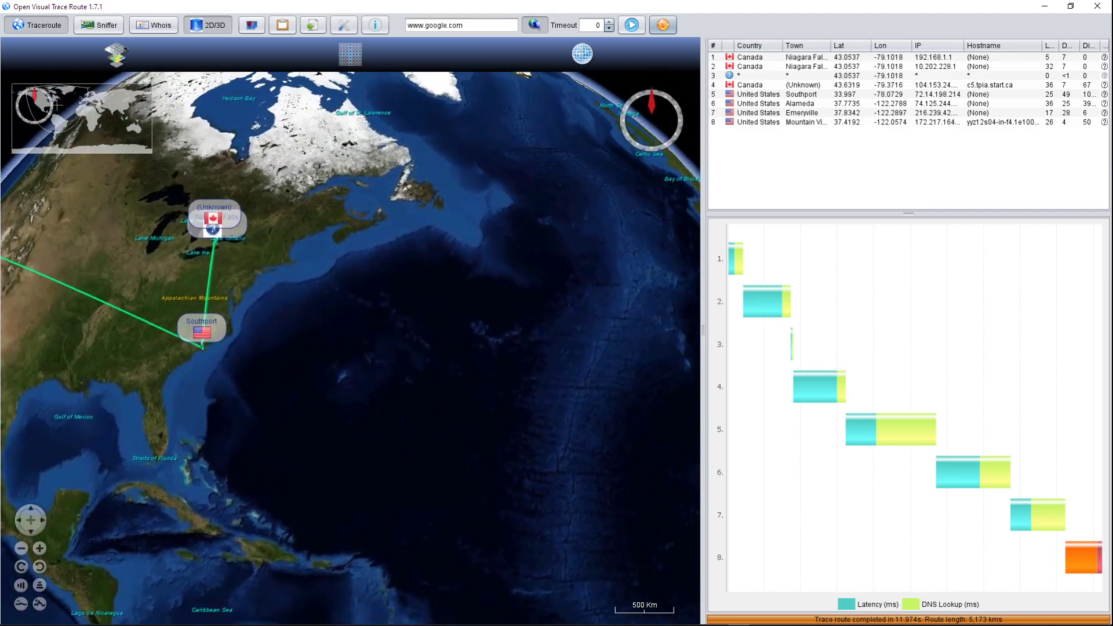
{"action": "key", "text": "ctrl+a"}
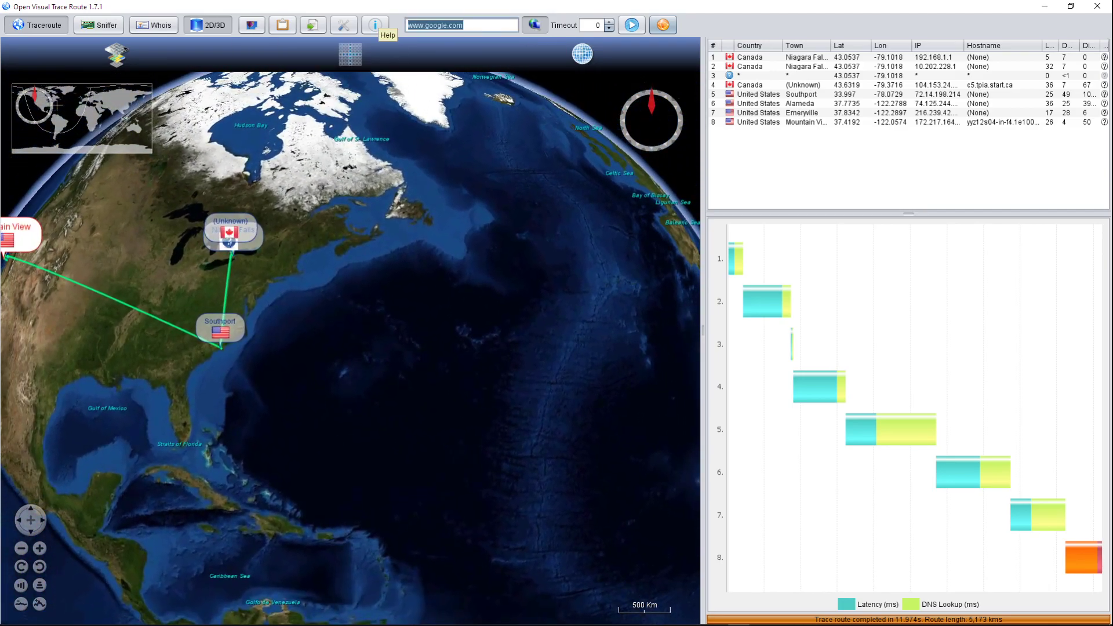
{"action": "type", "text": "www.eur"}
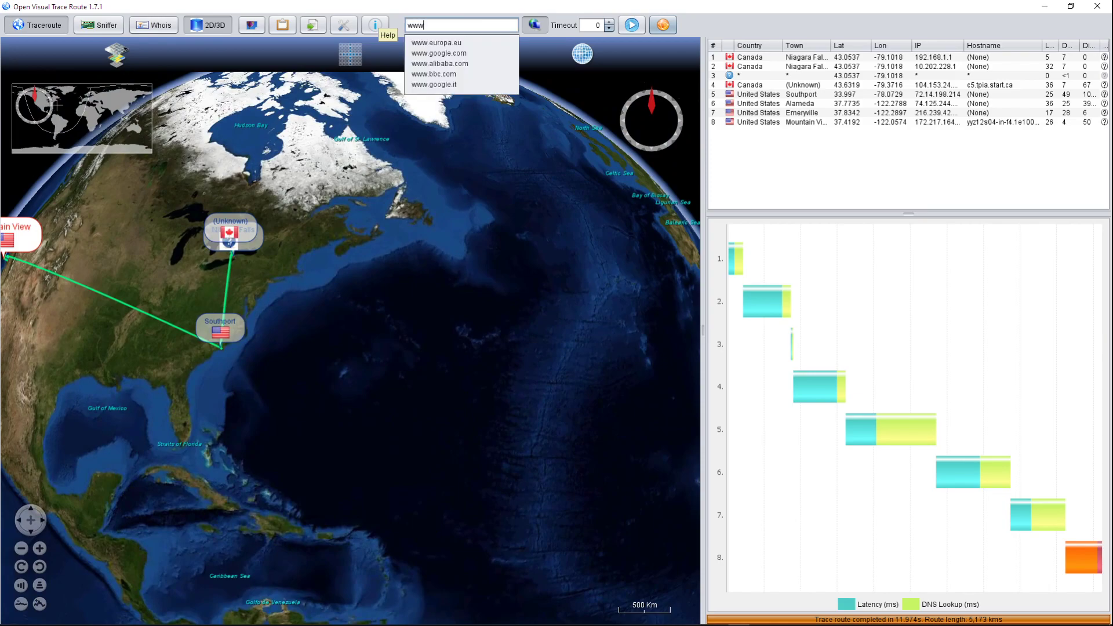
{"action": "type", "text": "opa.eu"}
{"action": "key", "text": "Return"}
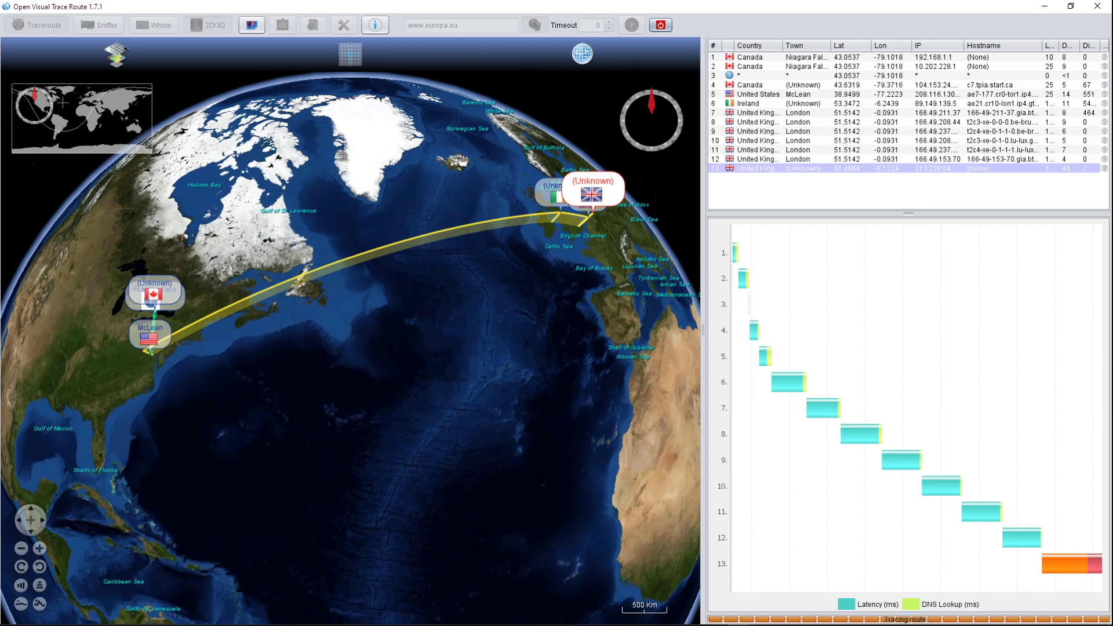
{"action": "left_click", "coordinate": [661, 25]}
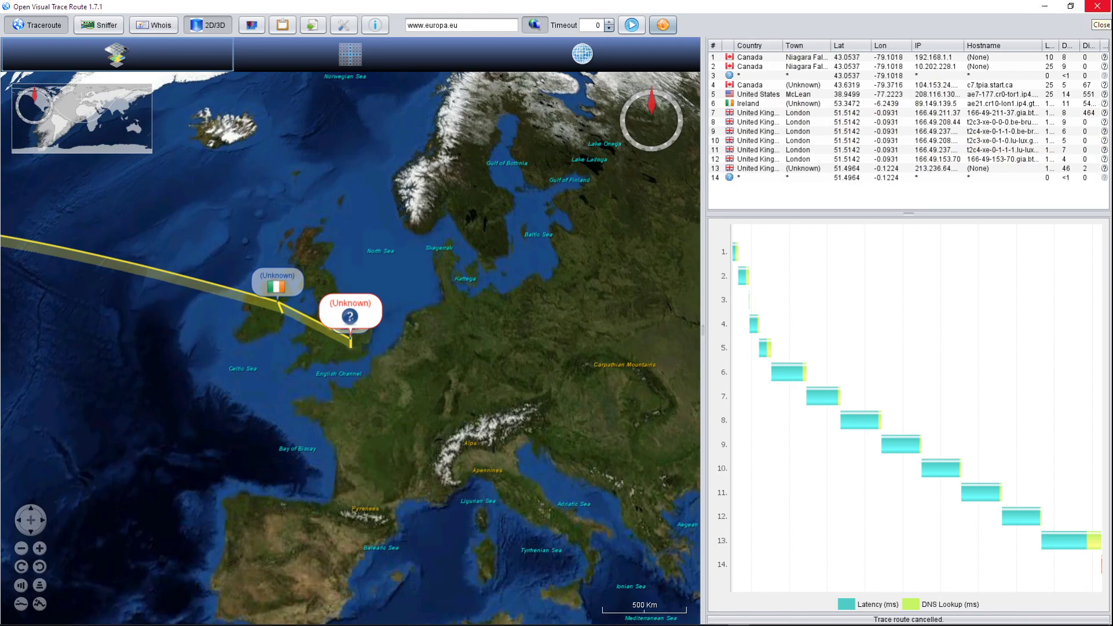
{"action": "left_click", "coordinate": [1097, 7]}
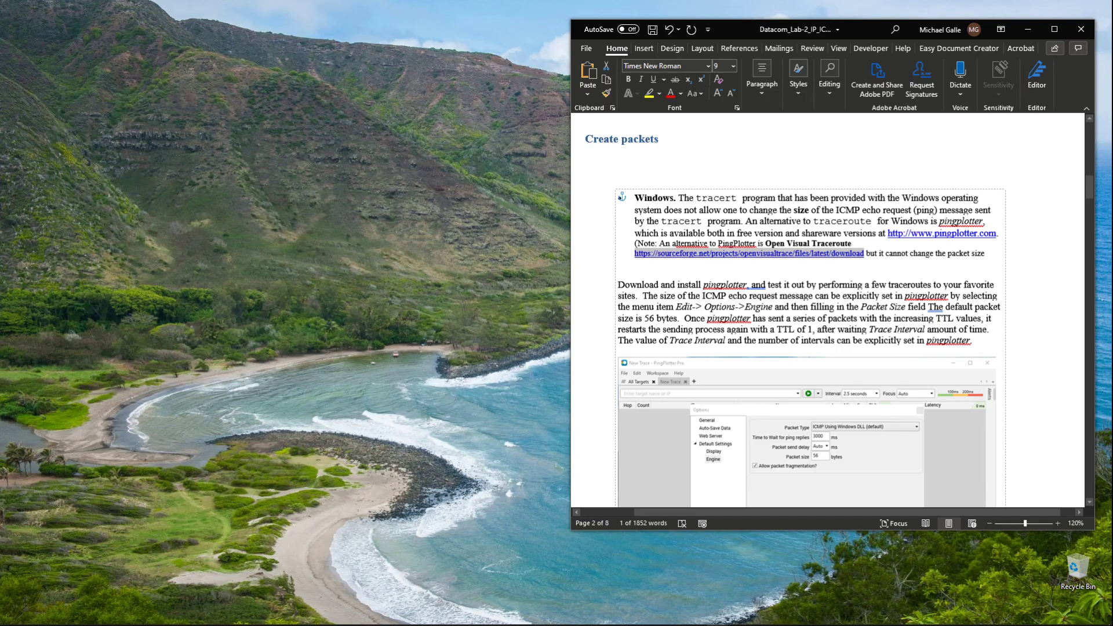
{"action": "scroll", "coordinate": [828, 313], "scroll_direction": "up", "scroll_amount": 3}
{"action": "scroll", "coordinate": [827, 313], "scroll_direction": "up", "scroll_amount": 4}
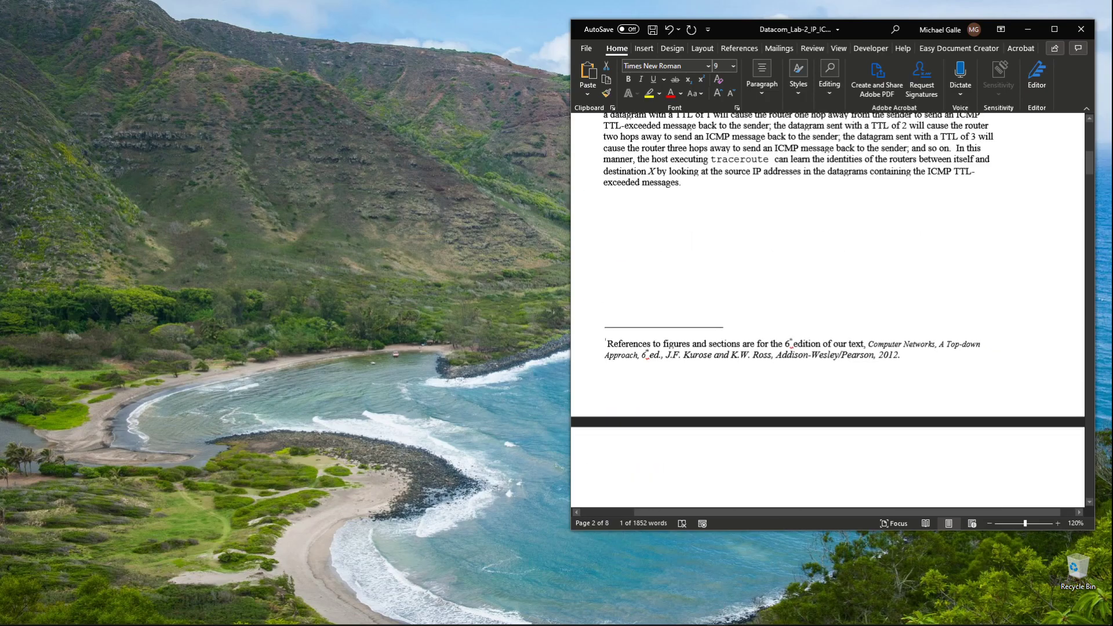
{"action": "scroll", "coordinate": [828, 313], "scroll_direction": "down", "scroll_amount": 8}
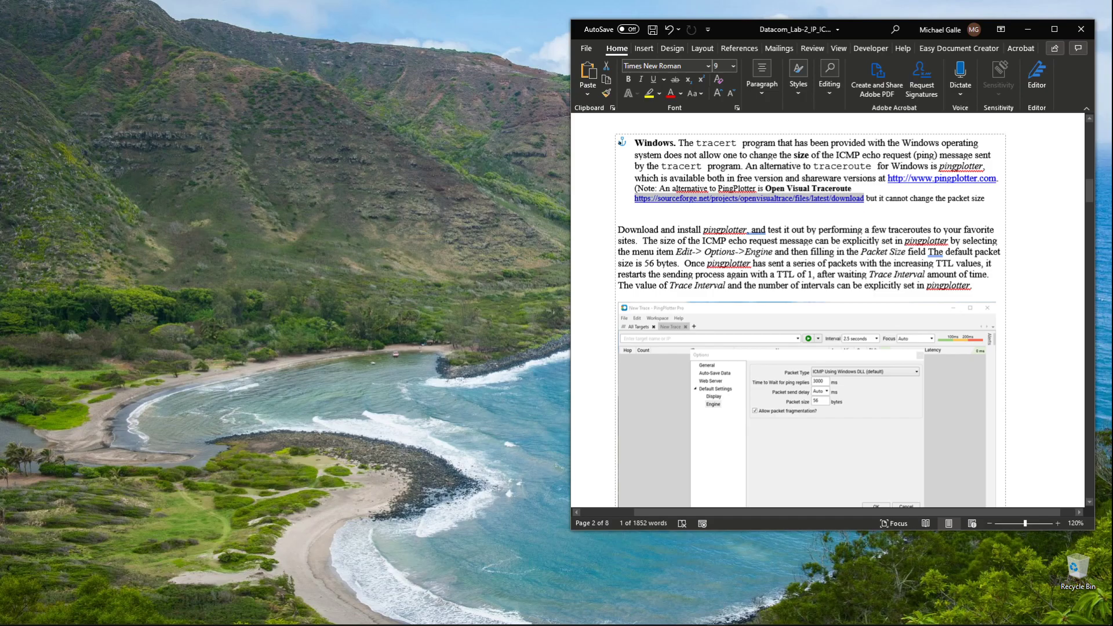
{"action": "left_click_drag", "start_coordinate": [696, 143], "coordinate": [736, 144]}
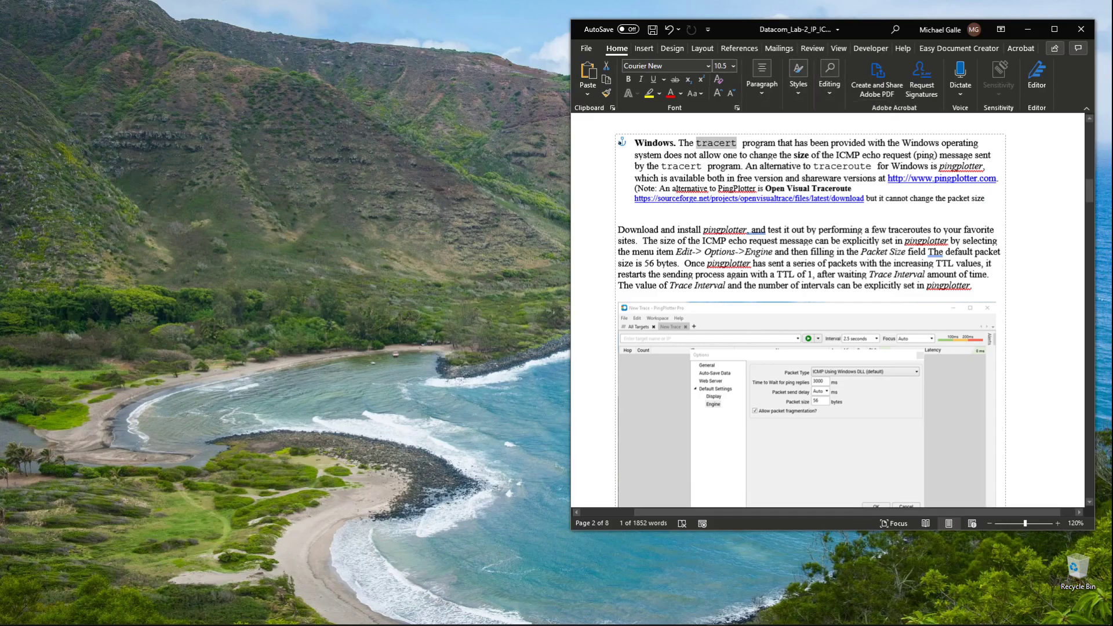
{"action": "left_click_drag", "start_coordinate": [888, 178], "coordinate": [997, 178]}
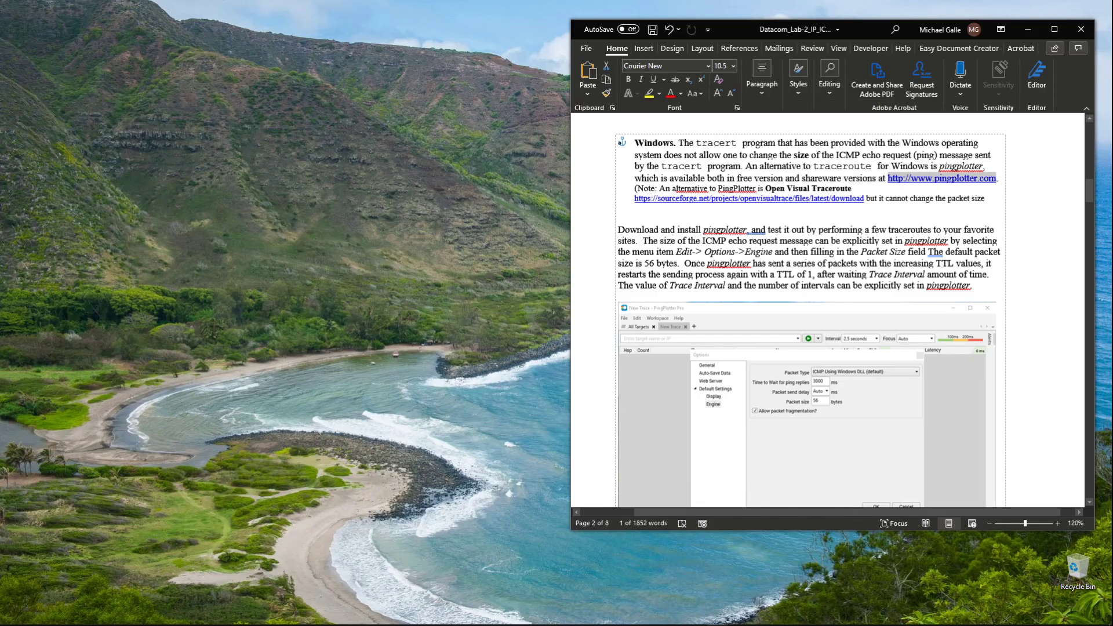
{"action": "key", "text": "ctrl+c"}
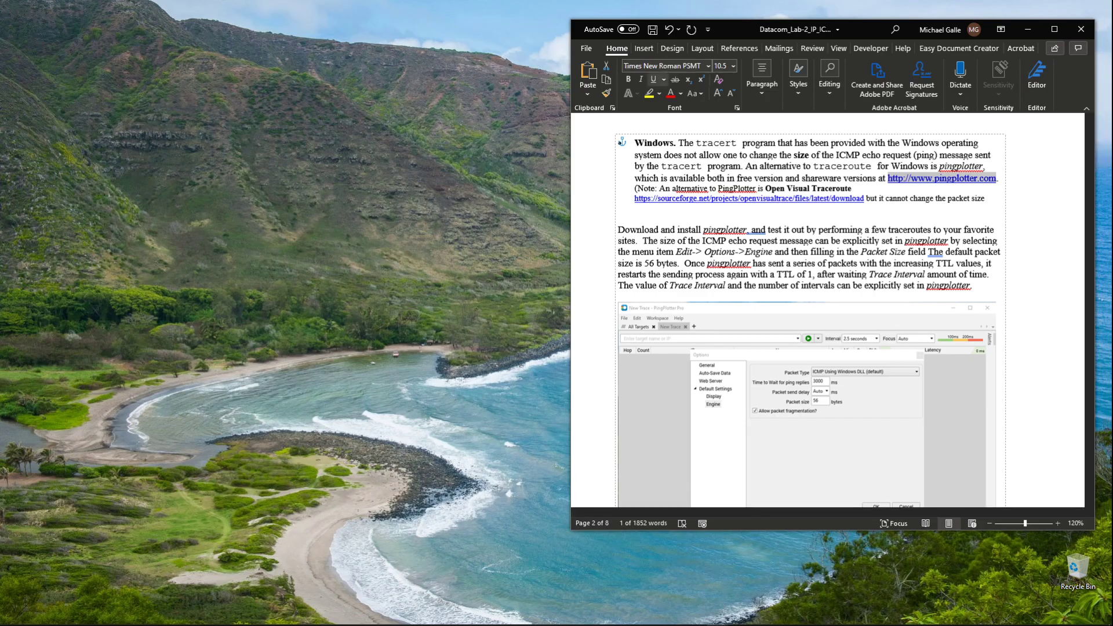
- Switch to Chrome, view the PingPlotter website at the copied address and close the browser
{"action": "mouse_move", "coordinate": [139, 619]}
{"action": "left_click", "coordinate": [224, 616]}
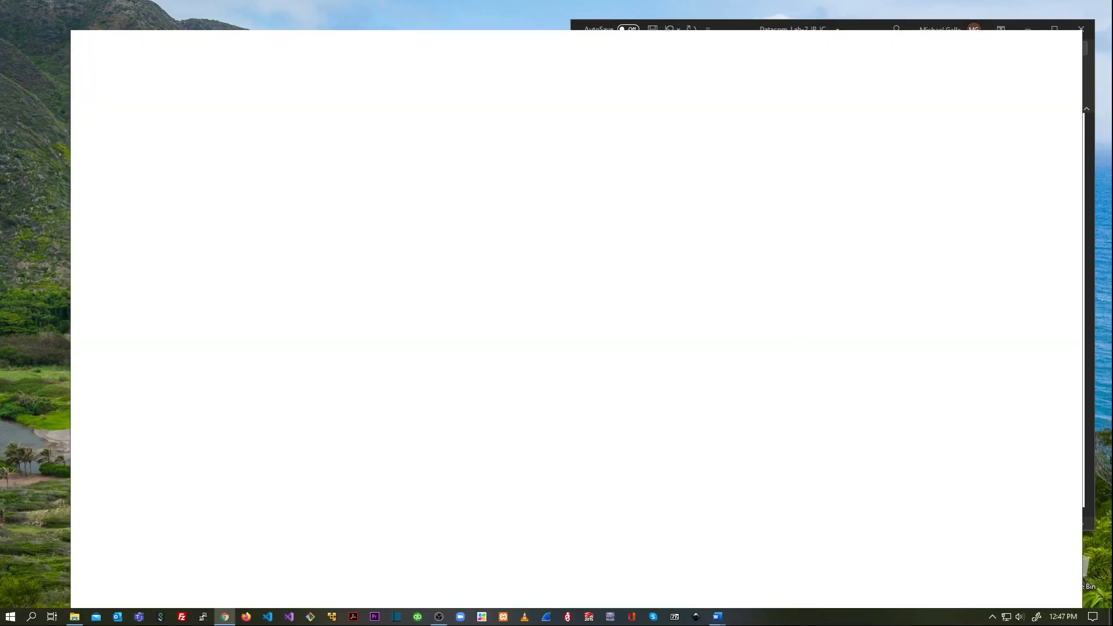
{"action": "left_click_drag", "start_coordinate": [441, 43], "coordinate": [387, 28]}
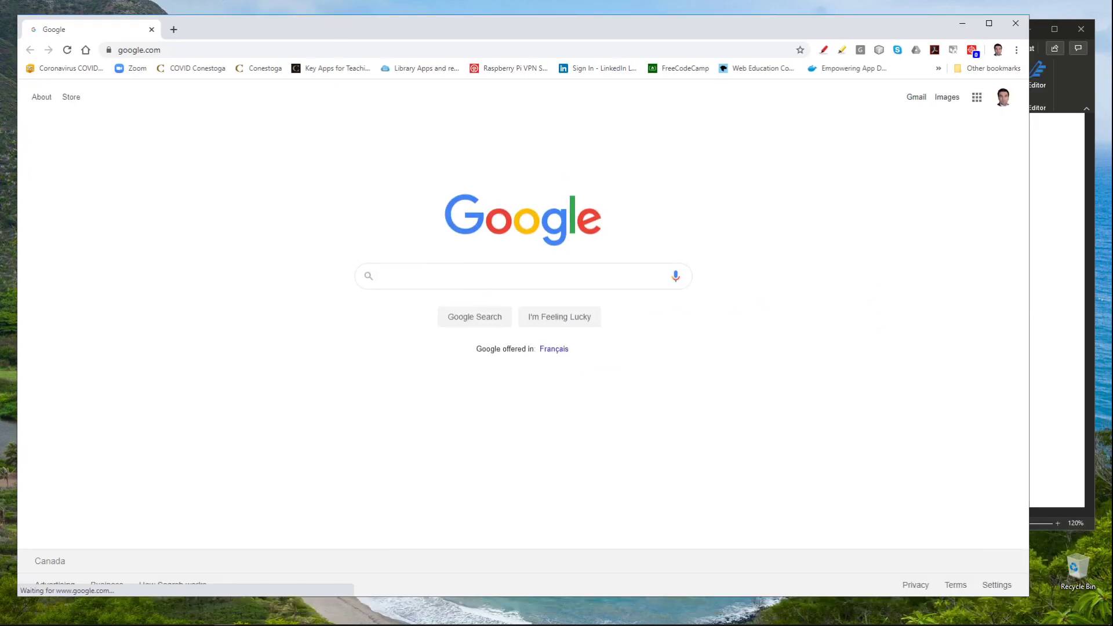
{"action": "left_click", "coordinate": [163, 50]}
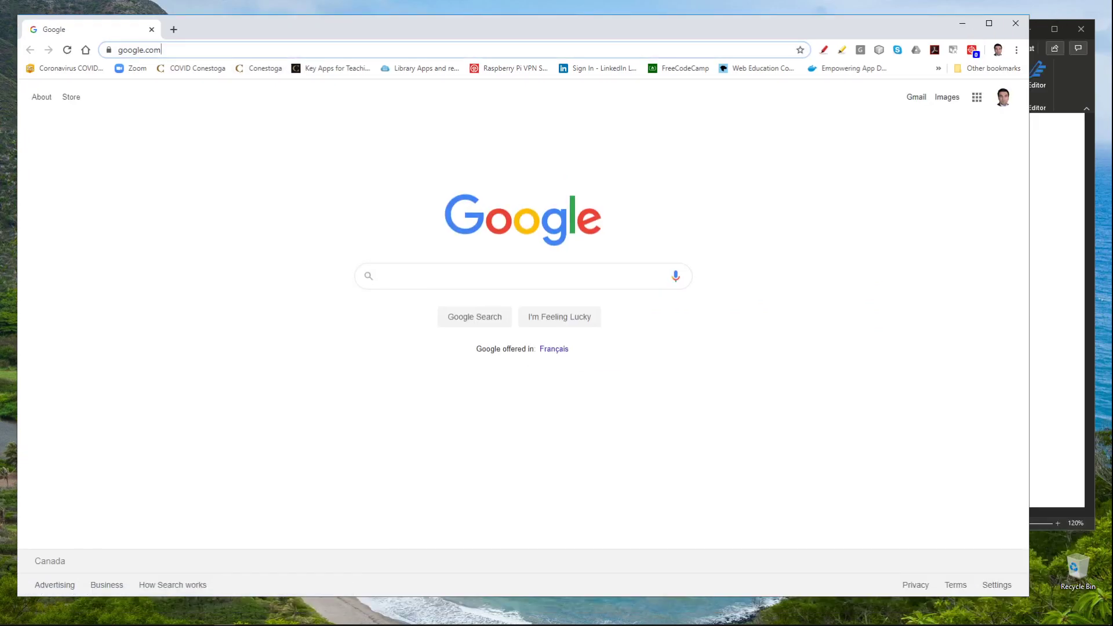
{"action": "key", "text": "ctrl+v"}
{"action": "key", "text": "Return"}
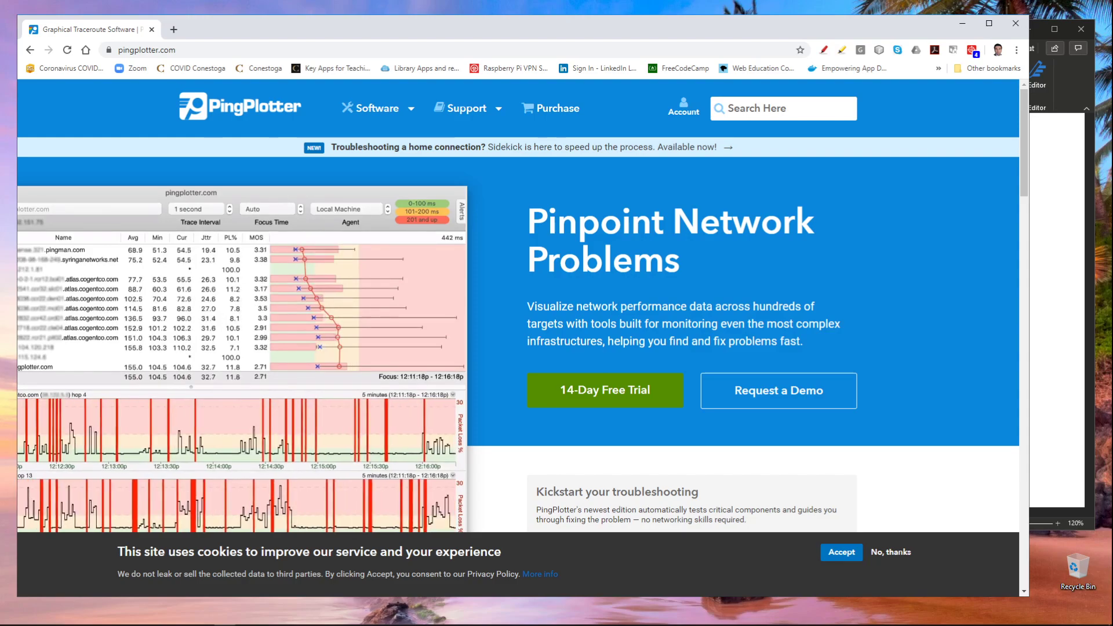
{"action": "mouse_move", "coordinate": [461, 620]}
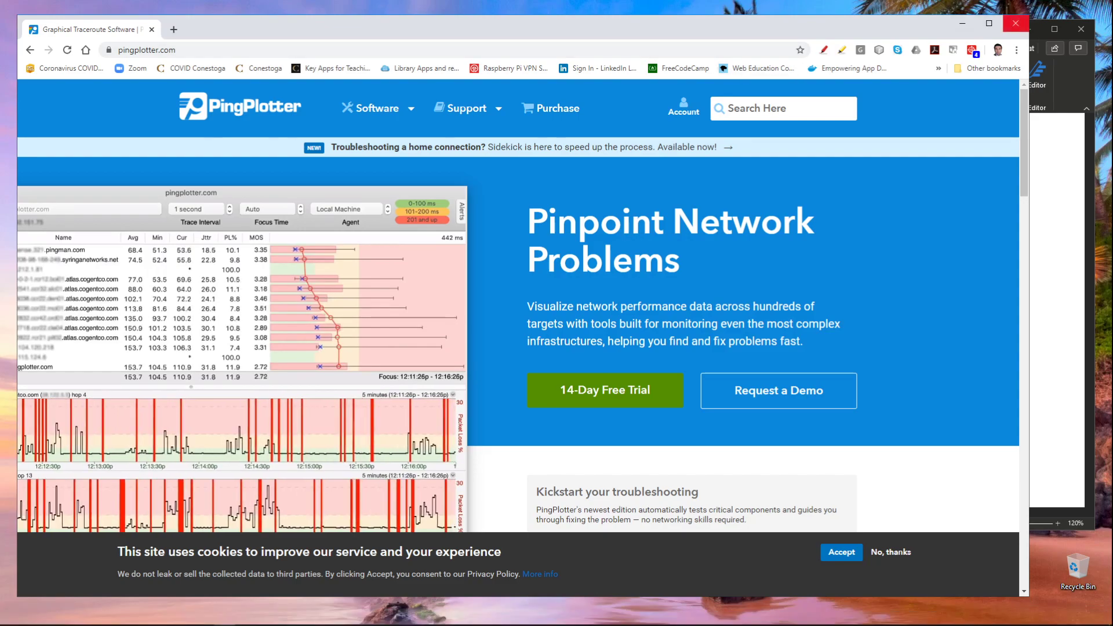
{"action": "left_click", "coordinate": [1016, 23]}
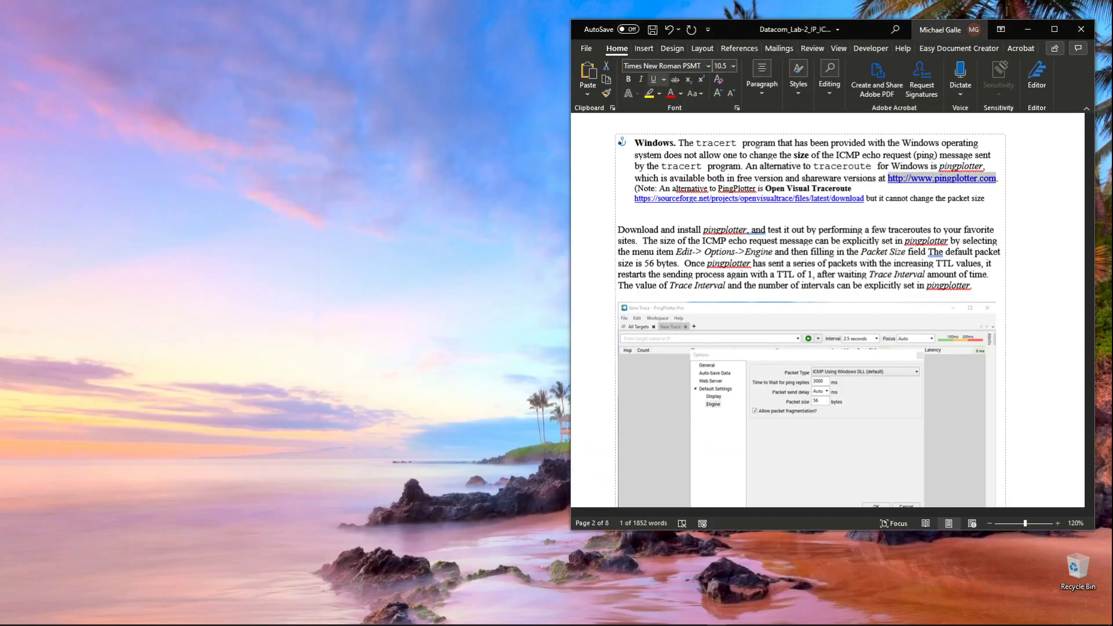
- Maximize the lab manual window and enlarge the page with the PingPlotter instructions to 170%
{"action": "left_click", "coordinate": [1055, 29]}
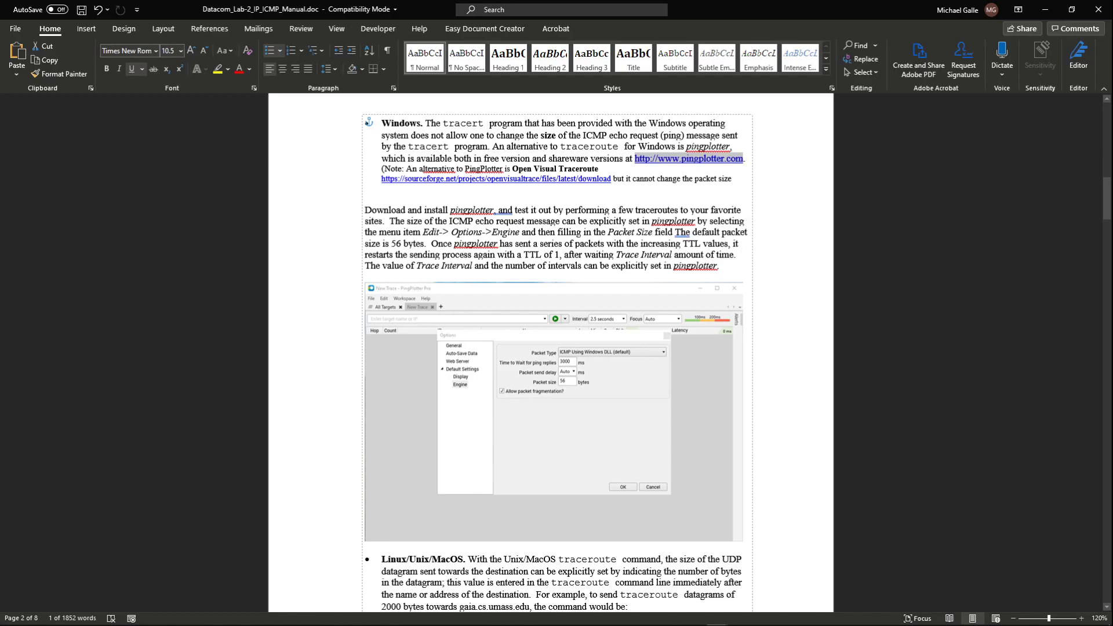
{"action": "scroll", "coordinate": [551, 348], "scroll_direction": "up", "scroll_amount": 5, "text": "ctrl"}
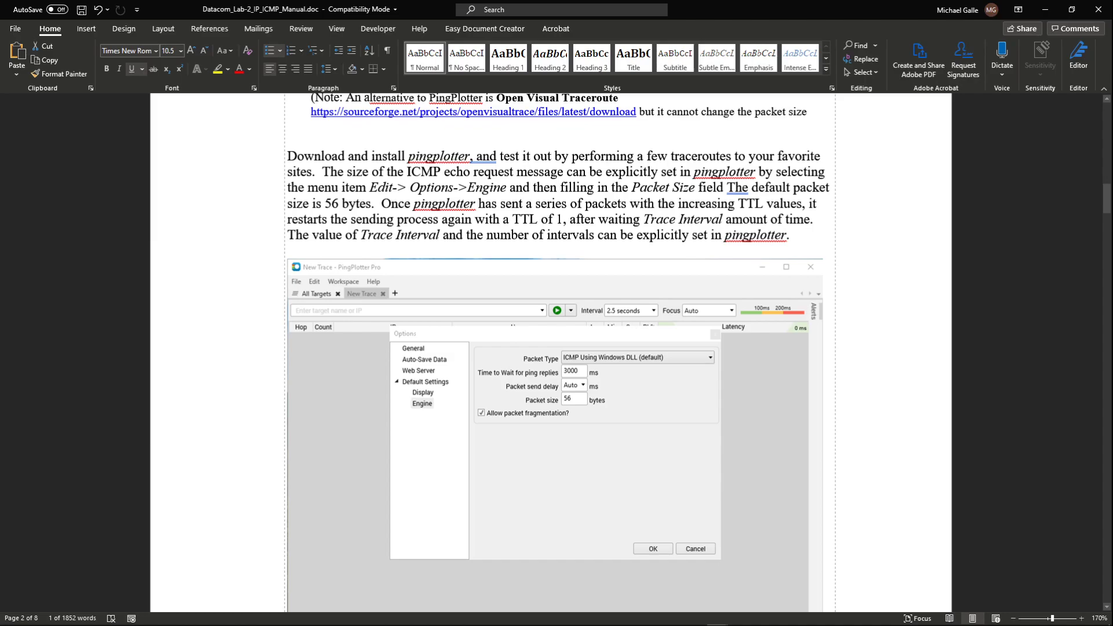
- Launch PingPlotter 5 from a Windows search for "ping" and dismiss its welcome screen
{"action": "mouse_move", "coordinate": [203, 619]}
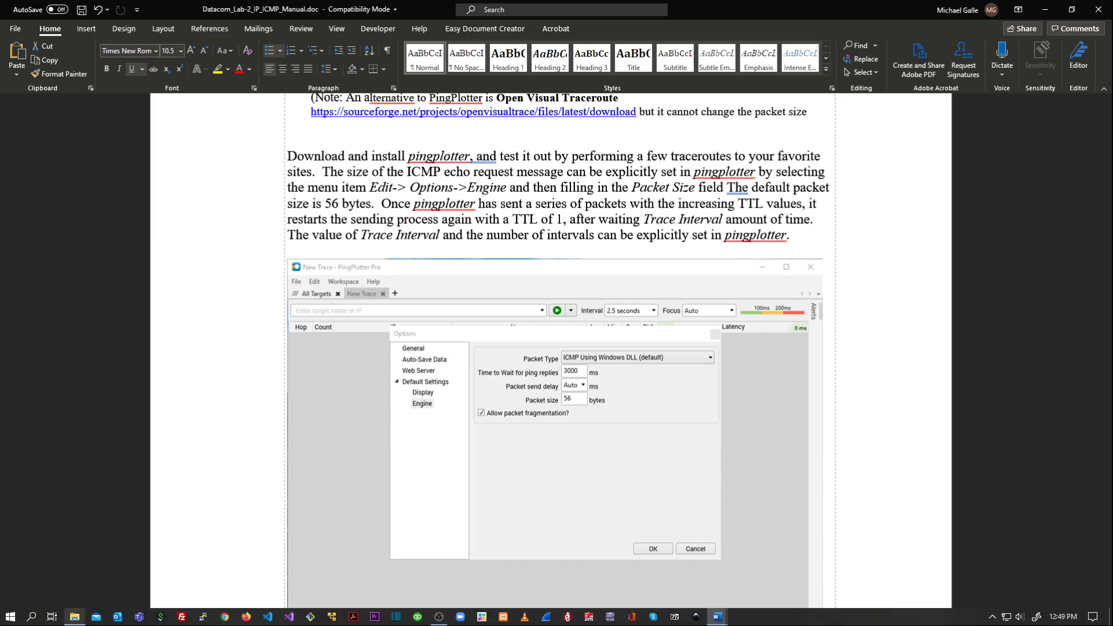
{"action": "left_click", "coordinate": [32, 617]}
{"action": "type", "text": "powerpoint"}
{"action": "key", "text": "BackSpace"}
{"action": "key", "text": "BackSpace"}
{"action": "key", "text": "BackSpace"}
{"action": "key", "text": "BackSpace"}
{"action": "key", "text": "BackSpace"}
{"action": "key", "text": "BackSpace"}
{"action": "key", "text": "BackSpace"}
{"action": "key", "text": "BackSpace"}
{"action": "key", "text": "BackSpace"}
{"action": "key", "text": "BackSpace"}
{"action": "type", "text": "ping"}
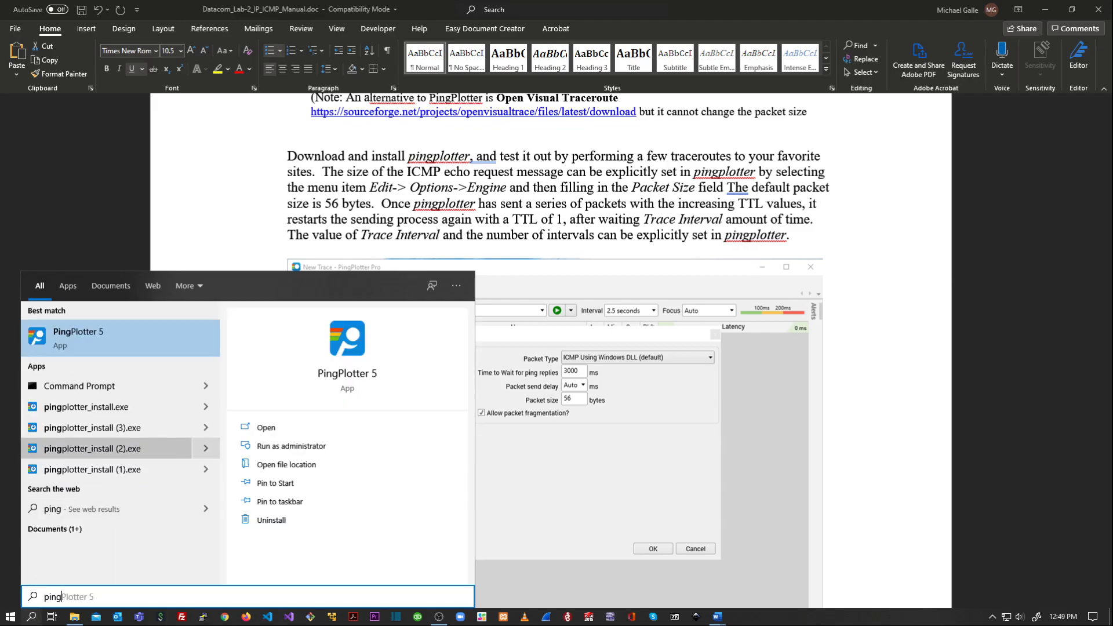
{"action": "left_click", "coordinate": [42, 339]}
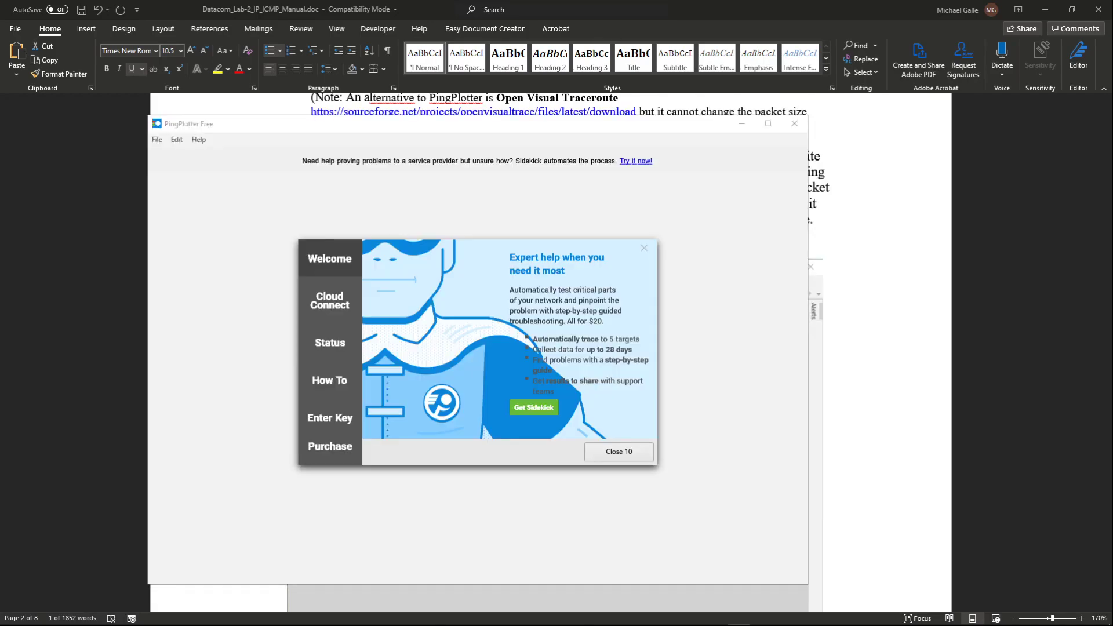
{"action": "left_click", "coordinate": [619, 451]}
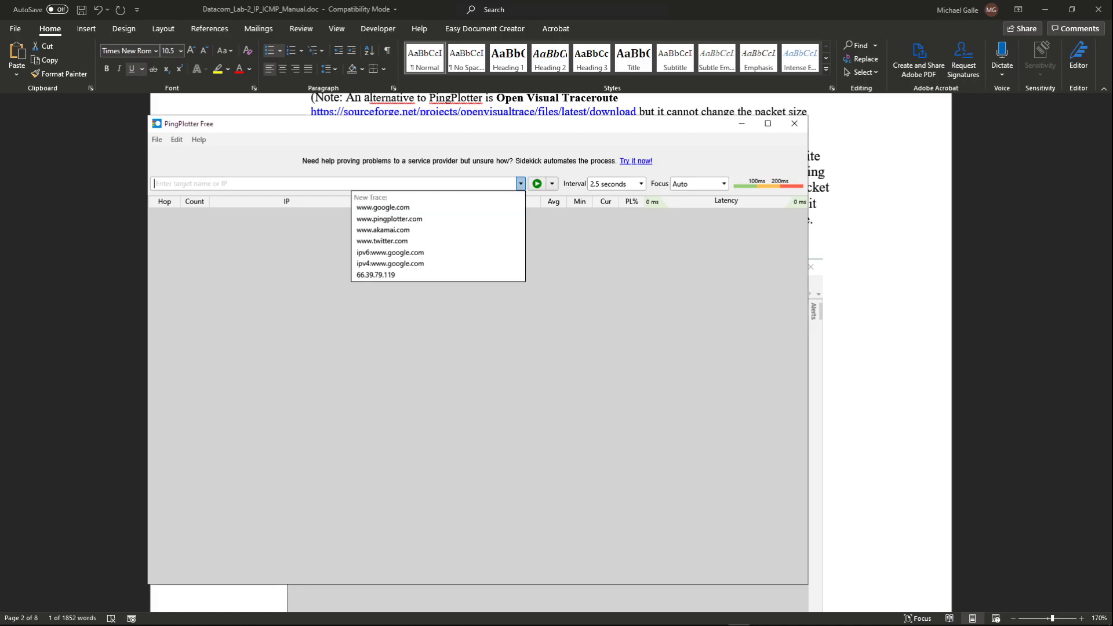
- View the comparison of PingPlotter's Free, Standard and Professional editions and close it
{"action": "left_click", "coordinate": [199, 140]}
{"action": "left_click", "coordinate": [199, 140]}
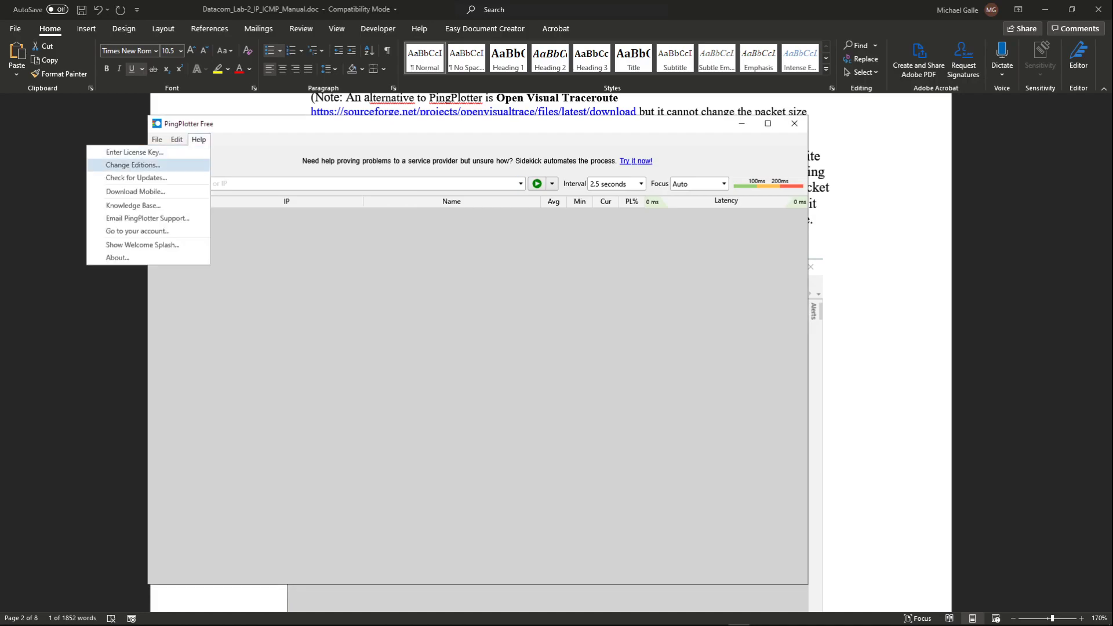
{"action": "left_click", "coordinate": [133, 164]}
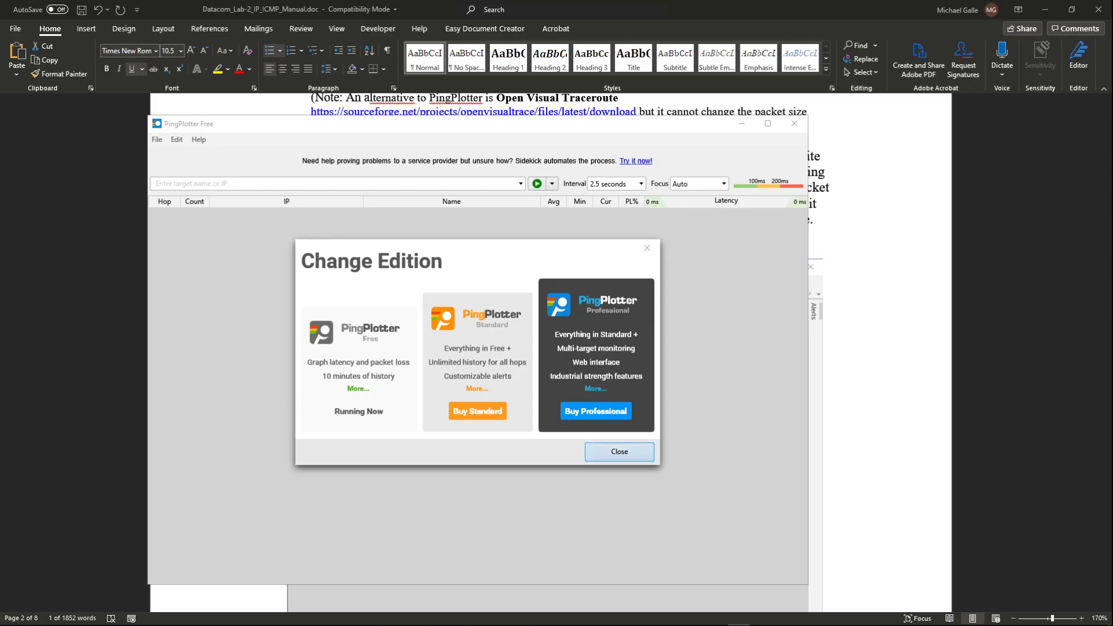
{"action": "left_click", "coordinate": [619, 451]}
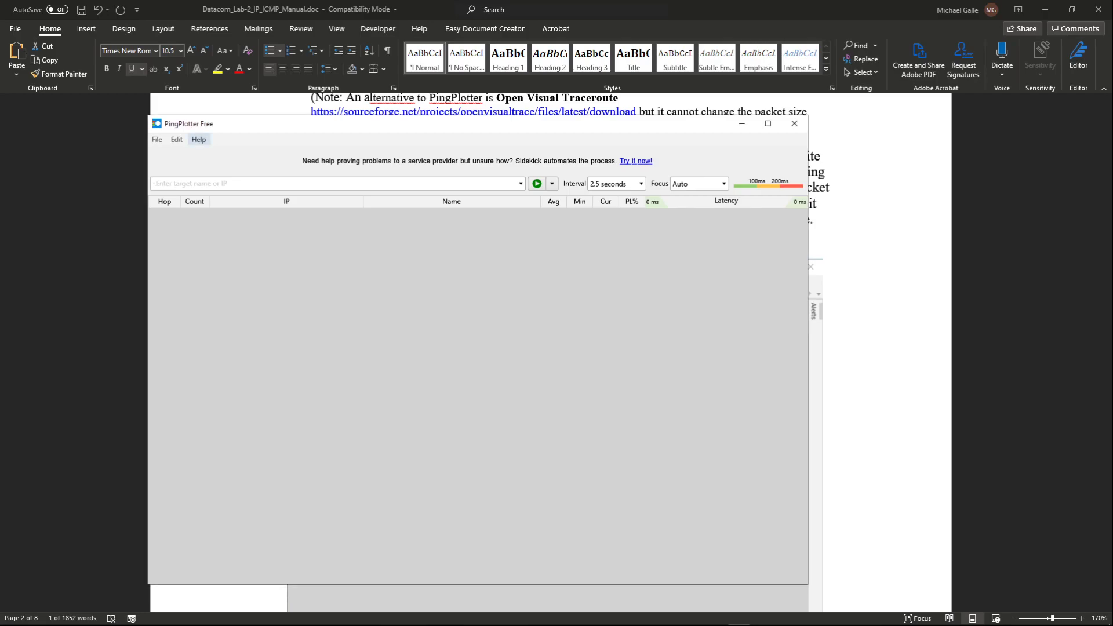
- Check the PingPlotter Free options for engine settings, cancel without changes and close PingPlotter
{"action": "left_click", "coordinate": [177, 140]}
{"action": "left_click", "coordinate": [139, 179]}
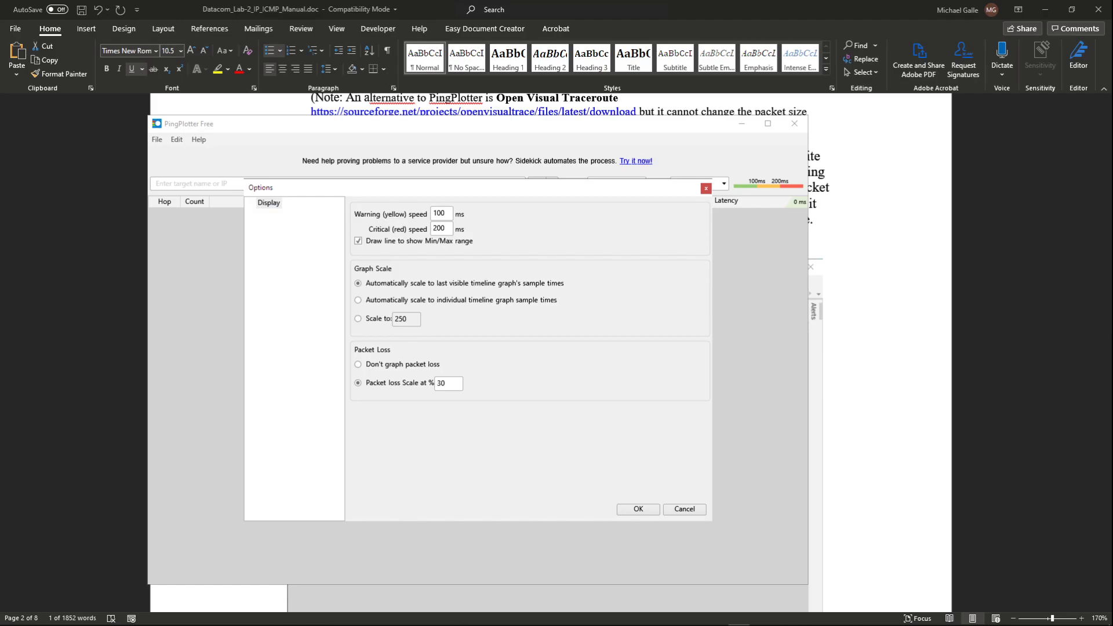
{"action": "left_click", "coordinate": [685, 509]}
{"action": "left_click", "coordinate": [794, 124]}
- Enlarge the lab manual to 210% and examine the packet size instructions with the PingPlotter Engine options screenshot
{"action": "scroll", "coordinate": [550, 347], "scroll_direction": "down", "scroll_amount": 3}
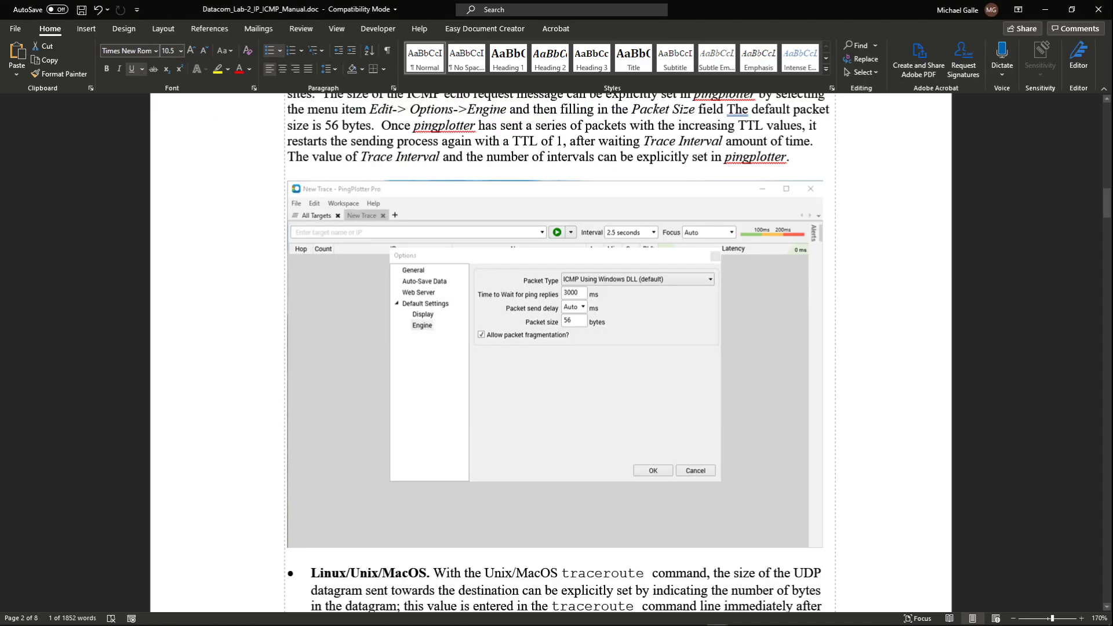
{"action": "scroll", "coordinate": [555, 348], "scroll_direction": "up", "scroll_amount": 4, "text": "ctrl"}
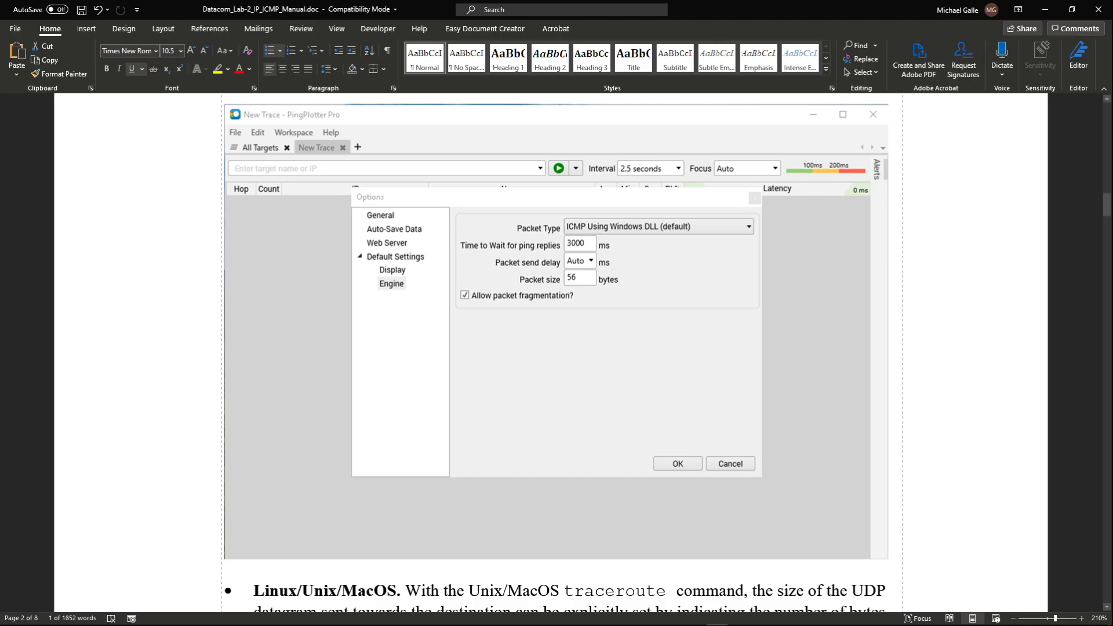
{"action": "scroll", "coordinate": [556, 347], "scroll_direction": "down", "scroll_amount": 3}
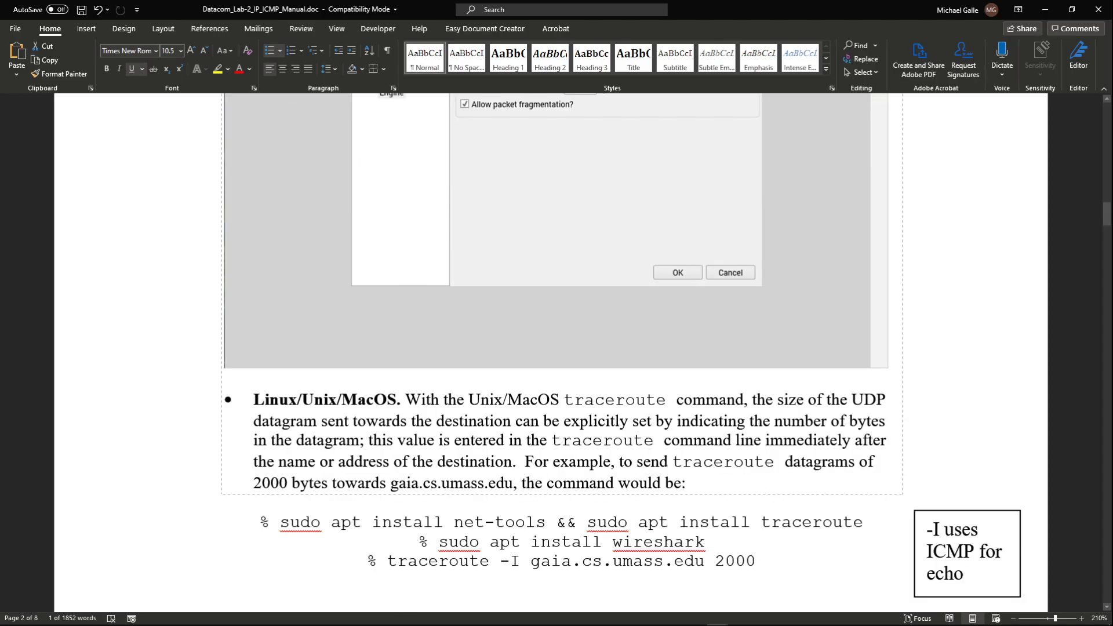
{"action": "scroll", "coordinate": [556, 348], "scroll_direction": "up", "scroll_amount": 3}
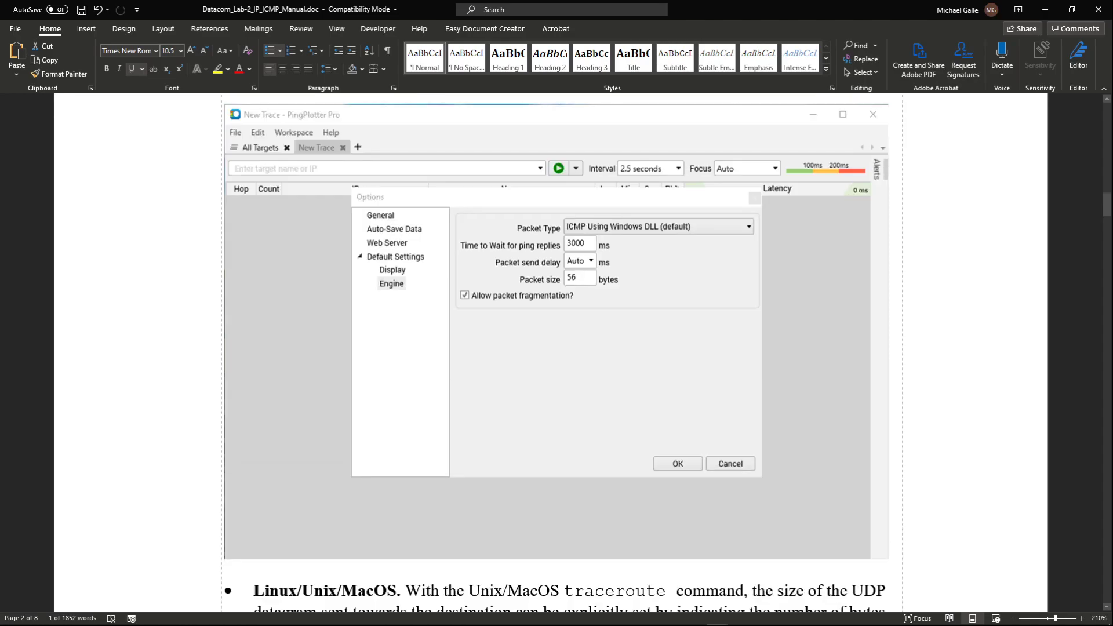
{"action": "scroll", "coordinate": [556, 347], "scroll_direction": "up", "scroll_amount": 8}
{"action": "scroll", "coordinate": [556, 348], "scroll_direction": "down", "scroll_amount": 5}
{"action": "scroll", "coordinate": [557, 348], "scroll_direction": "up", "scroll_amount": 6}
{"action": "scroll", "coordinate": [557, 348], "scroll_direction": "down", "scroll_amount": 9}
{"action": "scroll", "coordinate": [557, 348], "scroll_direction": "up", "scroll_amount": 3}
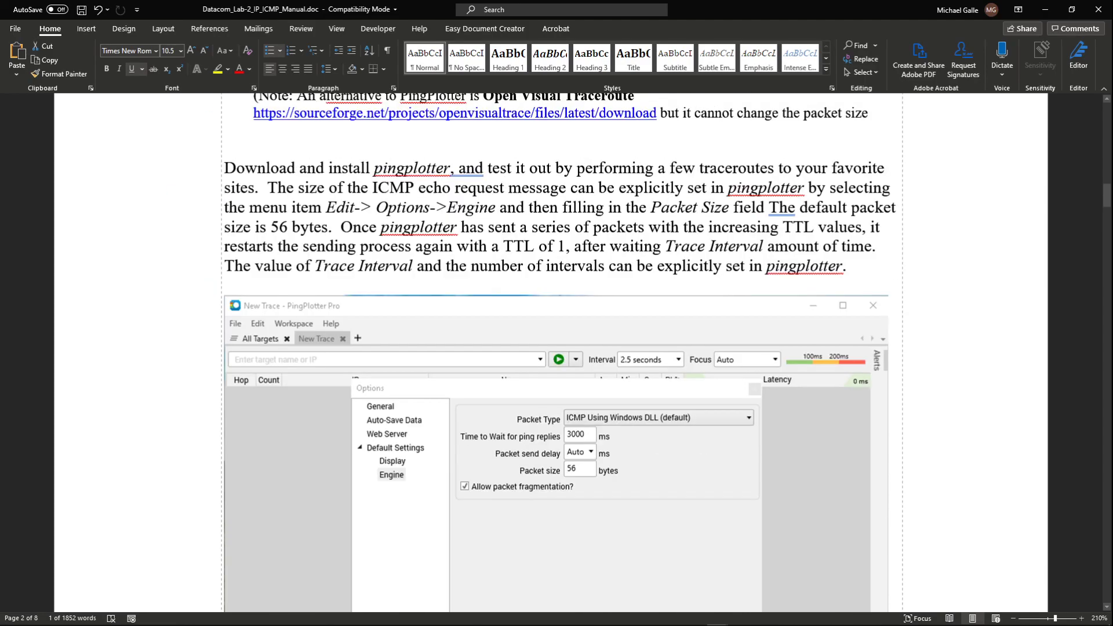
- Compare the manual's Engine options screenshot with the example PingPlotter trace to gaia.cs.umass.edu under Capture packets
{"action": "scroll", "coordinate": [556, 347], "scroll_direction": "down", "scroll_amount": 20}
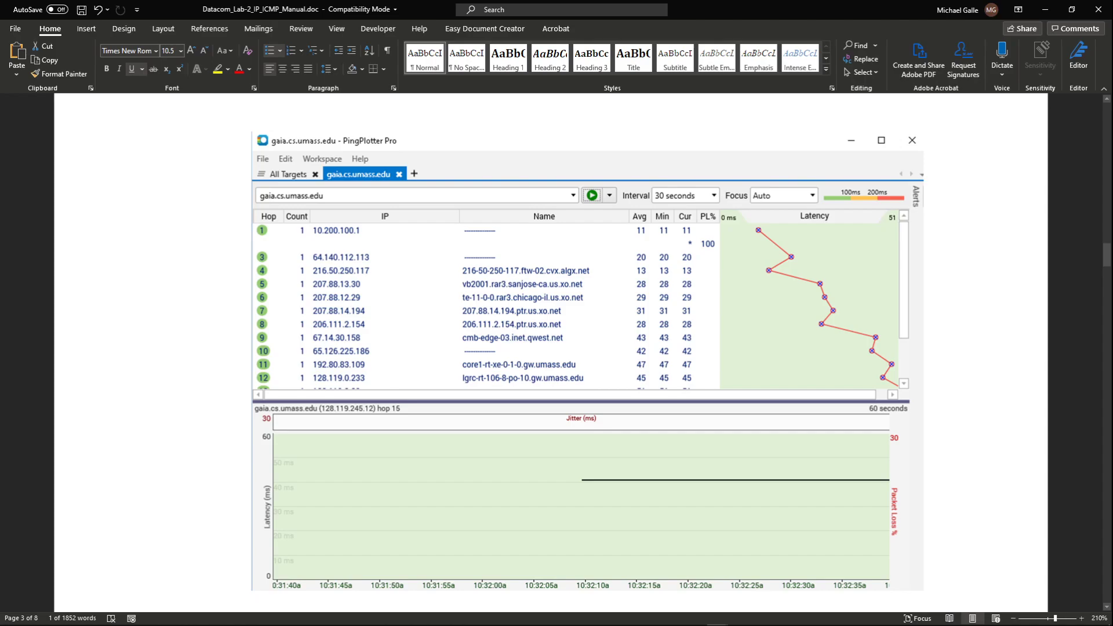
{"action": "scroll", "coordinate": [557, 348], "scroll_direction": "up", "scroll_amount": 15}
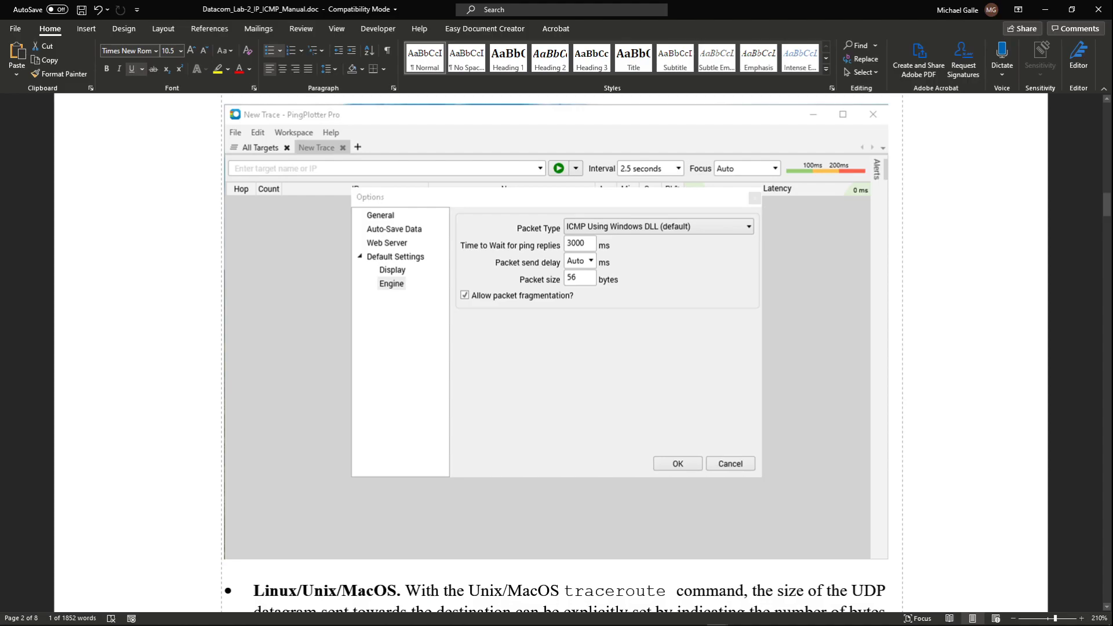
{"action": "scroll", "coordinate": [557, 348], "scroll_direction": "down", "scroll_amount": 6}
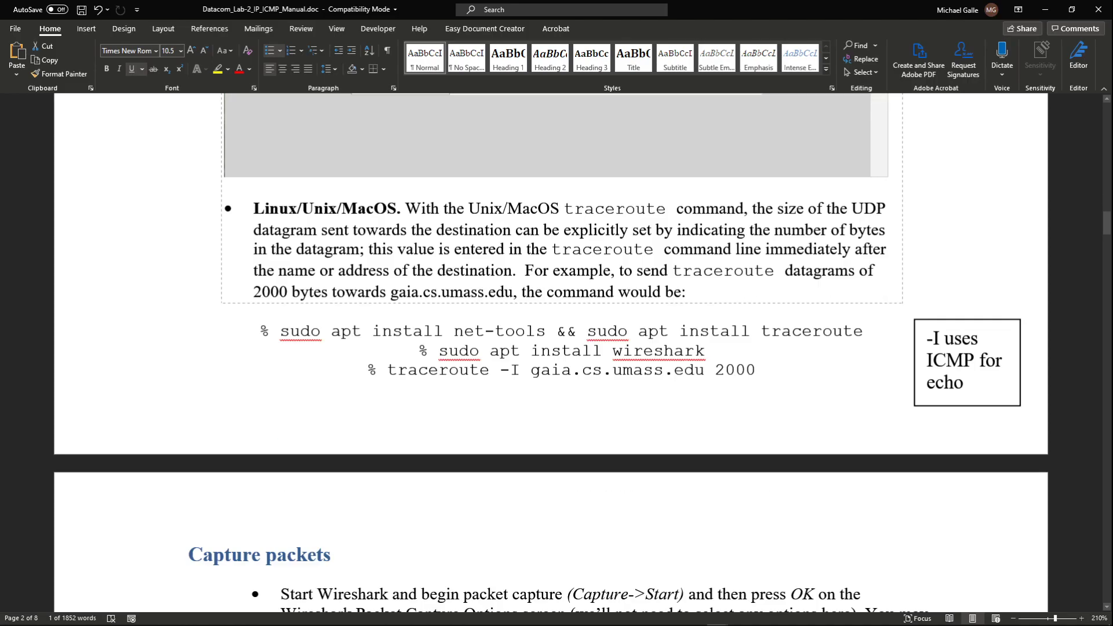
{"action": "scroll", "coordinate": [557, 348], "scroll_direction": "up", "scroll_amount": 8}
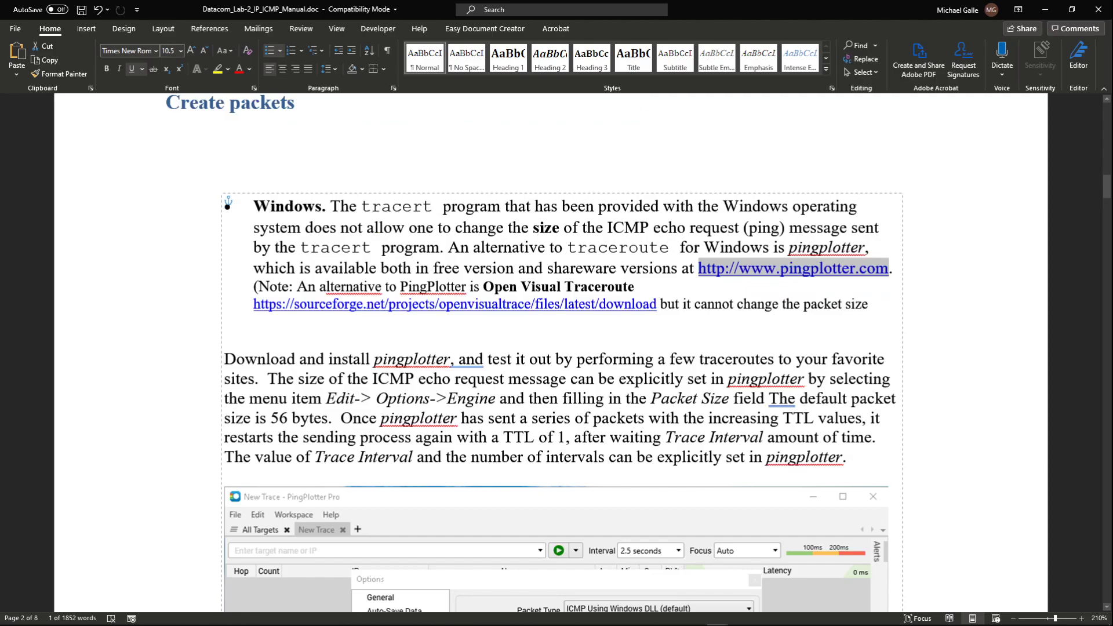
{"action": "scroll", "coordinate": [557, 348], "scroll_direction": "down", "scroll_amount": 5}
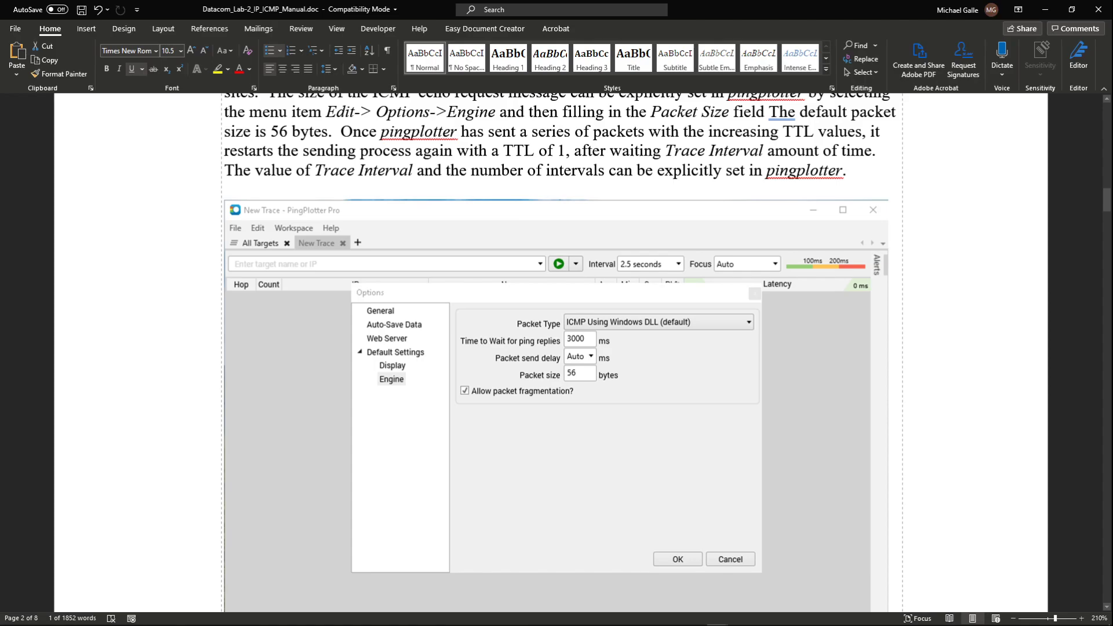
{"action": "scroll", "coordinate": [557, 348], "scroll_direction": "down", "scroll_amount": 10}
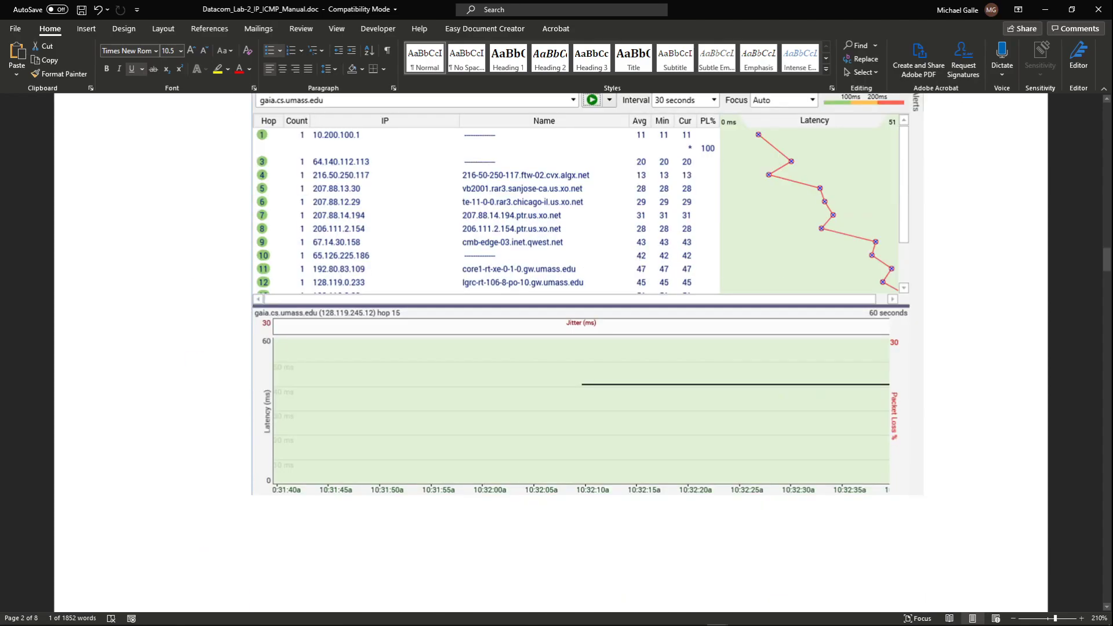
{"action": "scroll", "coordinate": [556, 348], "scroll_direction": "up", "scroll_amount": 5}
{"action": "scroll", "coordinate": [557, 348], "scroll_direction": "down", "scroll_amount": 3}
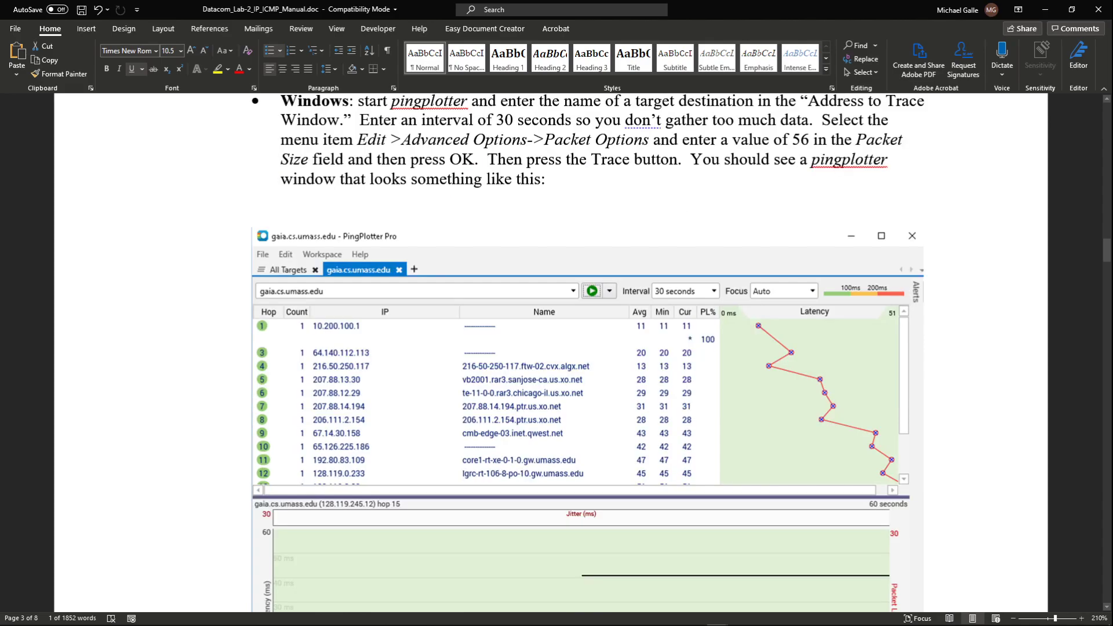
- Review the Linux/Unix/MacOS traceroute commands in the manual alongside the PingPlotter packet size settings
{"action": "scroll", "coordinate": [556, 348], "scroll_direction": "up", "scroll_amount": 15}
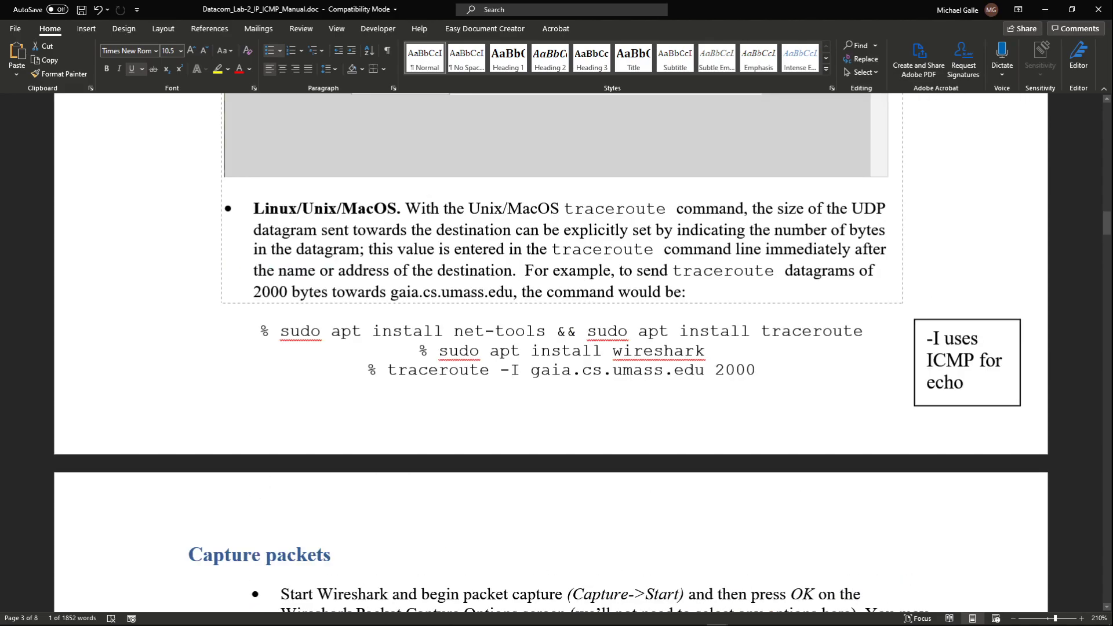
{"action": "scroll", "coordinate": [557, 348], "scroll_direction": "down", "scroll_amount": 5}
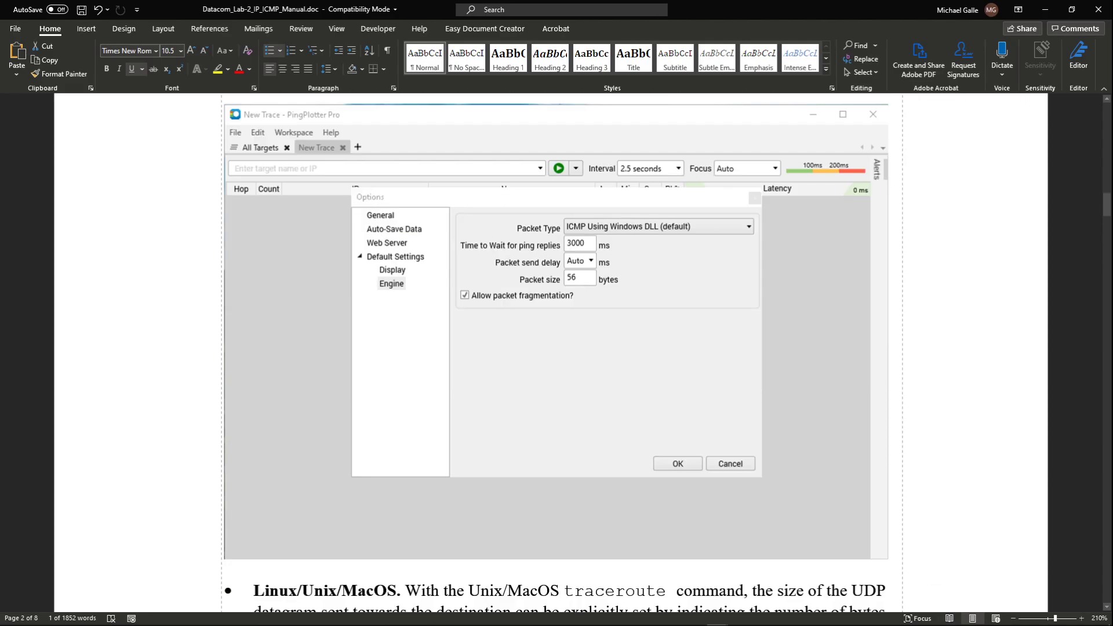
{"action": "scroll", "coordinate": [556, 348], "scroll_direction": "up", "scroll_amount": 15}
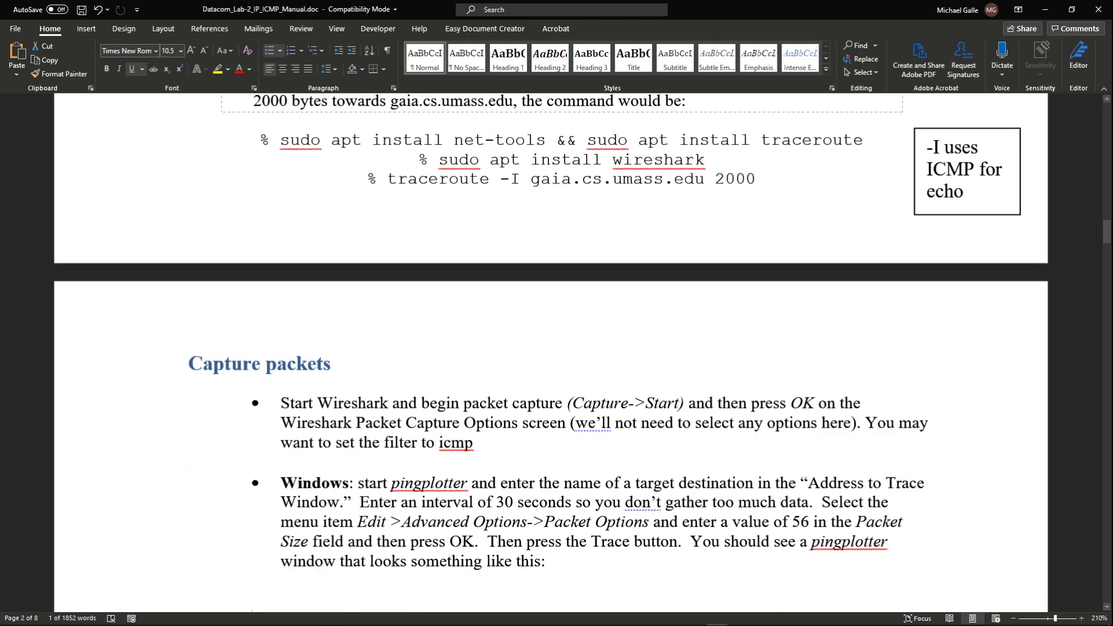
{"action": "scroll", "coordinate": [557, 348], "scroll_direction": "down", "scroll_amount": 5}
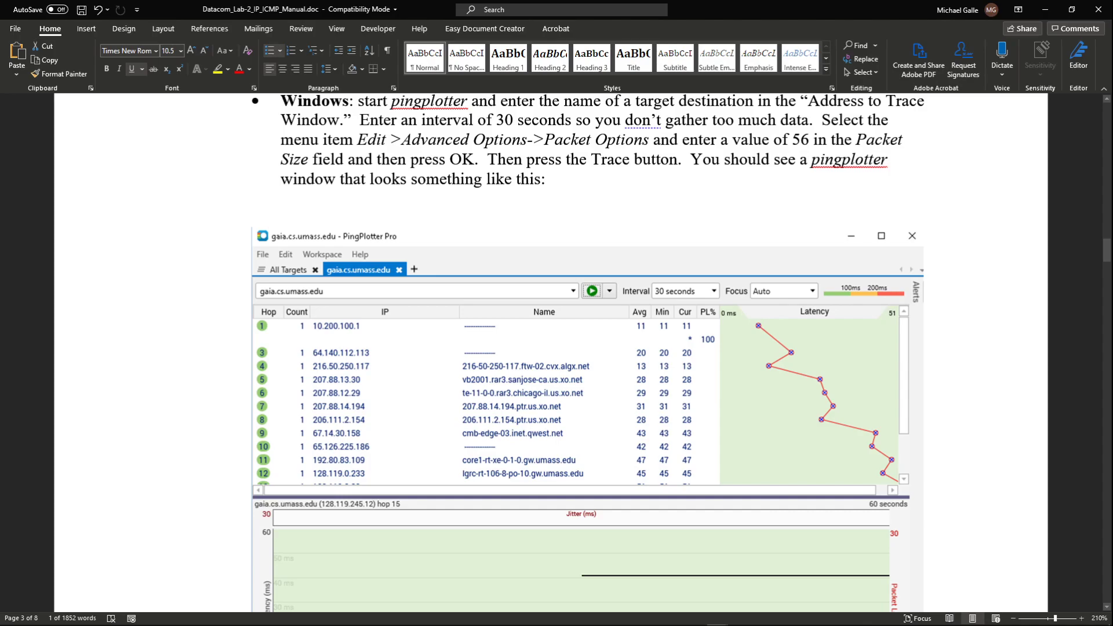
{"action": "scroll", "coordinate": [556, 348], "scroll_direction": "down", "scroll_amount": 10}
{"action": "scroll", "coordinate": [556, 348], "scroll_direction": "up", "scroll_amount": 3}
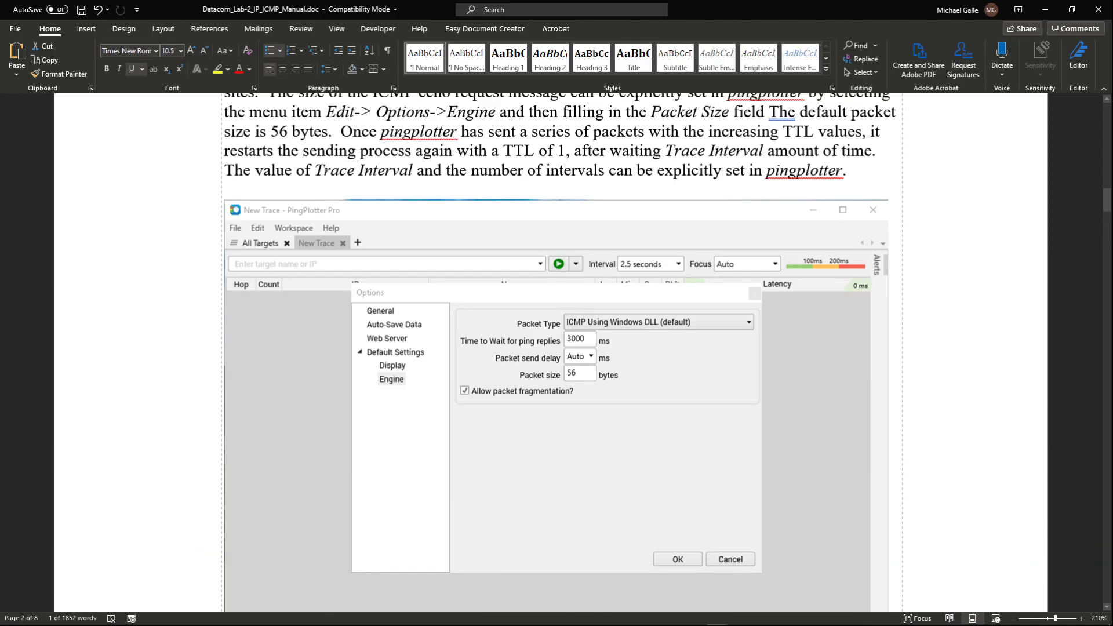
{"action": "scroll", "coordinate": [557, 348], "scroll_direction": "down", "scroll_amount": 5}
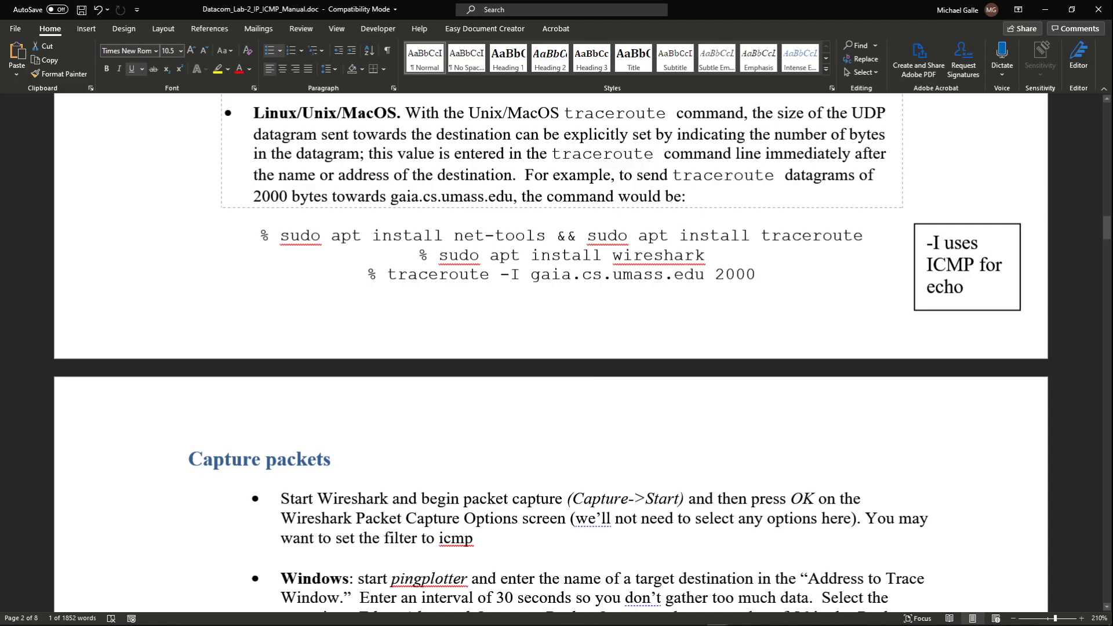
{"action": "scroll", "coordinate": [551, 348], "scroll_direction": "up", "scroll_amount": 10}
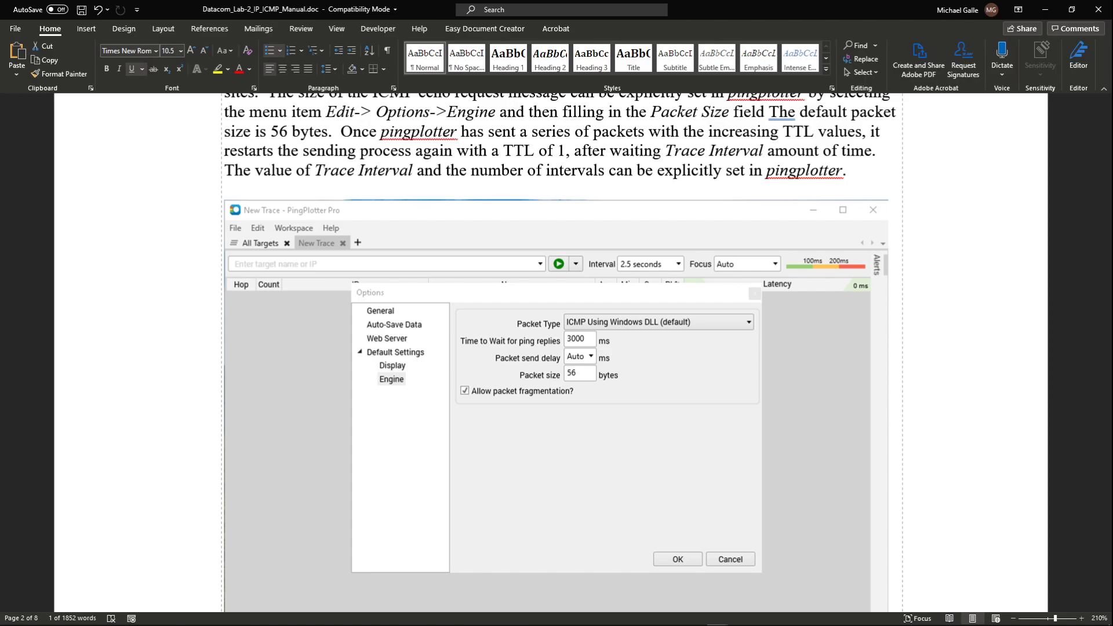
- Read the Wireshark and Windows PingPlotter instructions under Capture packets, including the example trace window
{"action": "scroll", "coordinate": [551, 348], "scroll_direction": "down", "scroll_amount": 15}
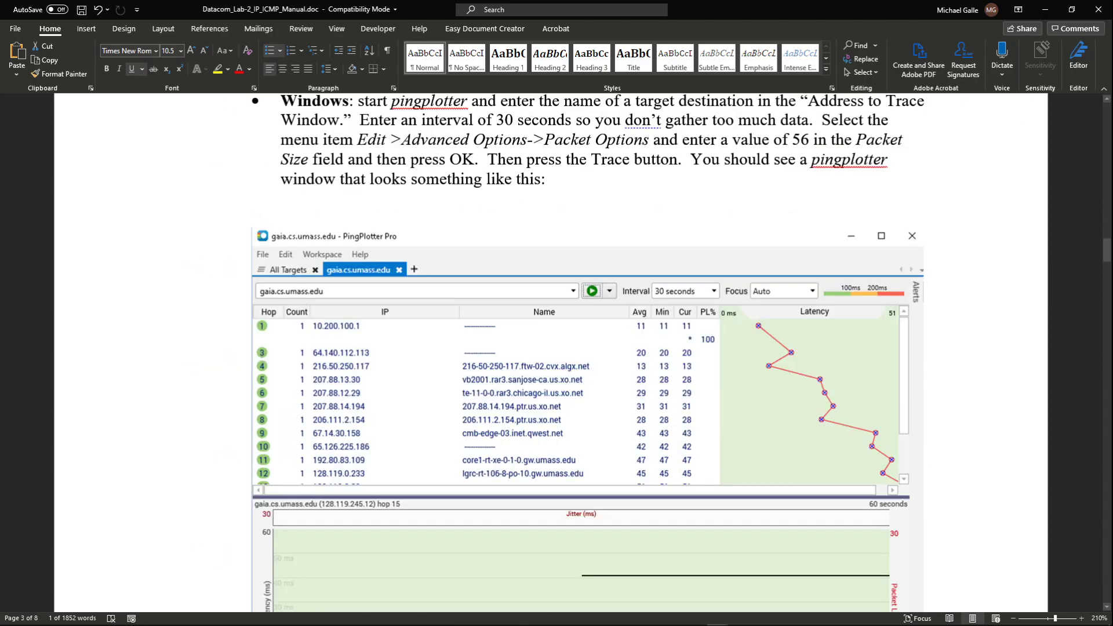
{"action": "scroll", "coordinate": [550, 348], "scroll_direction": "up", "scroll_amount": 6}
{"action": "scroll", "coordinate": [551, 347], "scroll_direction": "down", "scroll_amount": 3}
{"action": "scroll", "coordinate": [551, 348], "scroll_direction": "up", "scroll_amount": 9}
{"action": "scroll", "coordinate": [551, 348], "scroll_direction": "down", "scroll_amount": 16}
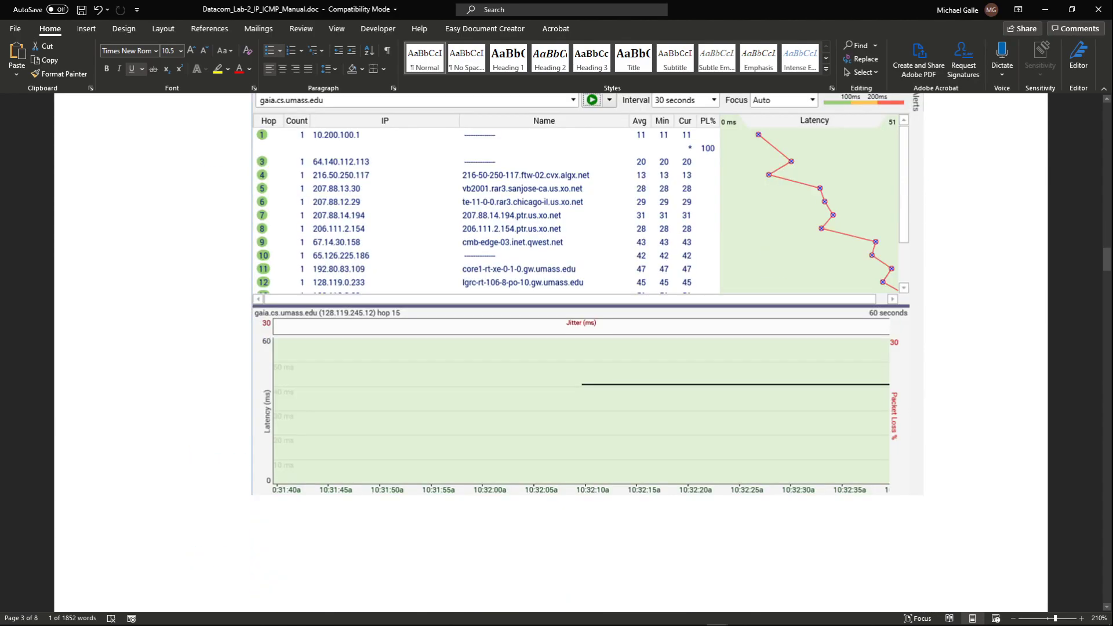
{"action": "scroll", "coordinate": [551, 348], "scroll_direction": "up", "scroll_amount": 3}
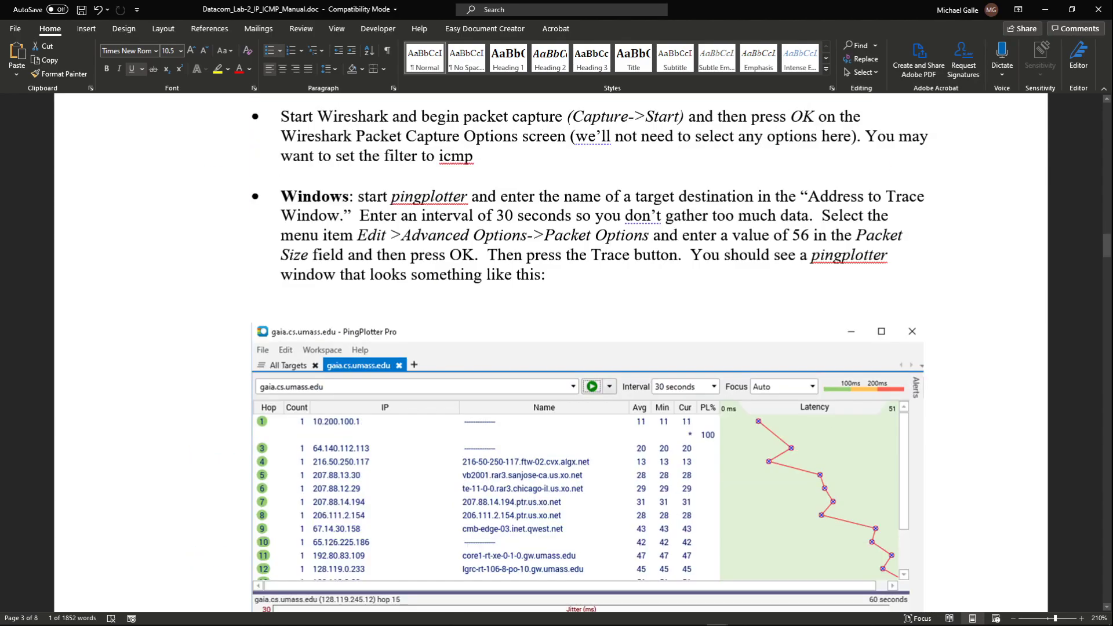
{"action": "scroll", "coordinate": [551, 348], "scroll_direction": "down", "scroll_amount": 2}
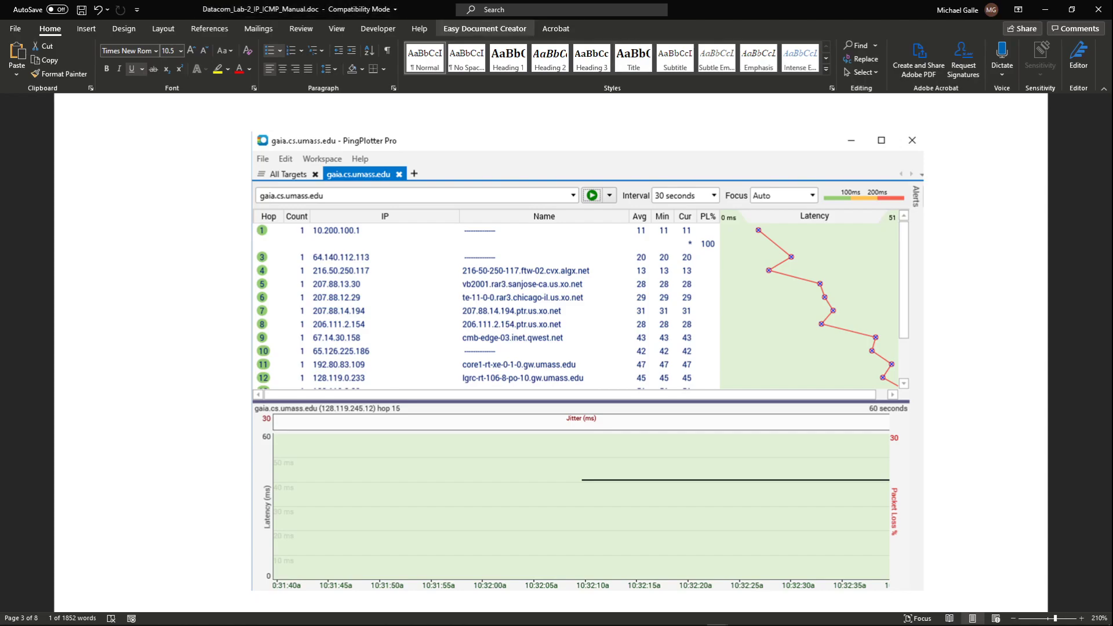
- Restore the lab manual window from full screen and move it off this display to clear the desktop
{"action": "left_click_drag", "start_coordinate": [722, 10], "coordinate": [801, 102]}
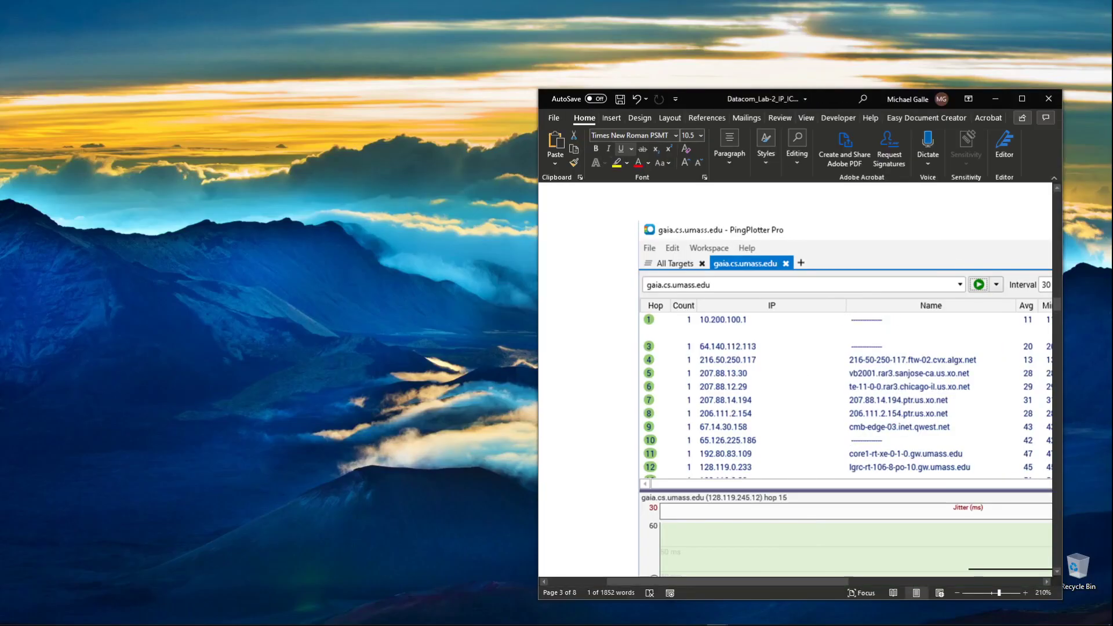
{"action": "left_click_drag", "start_coordinate": [822, 103], "coordinate": [593, 73]}
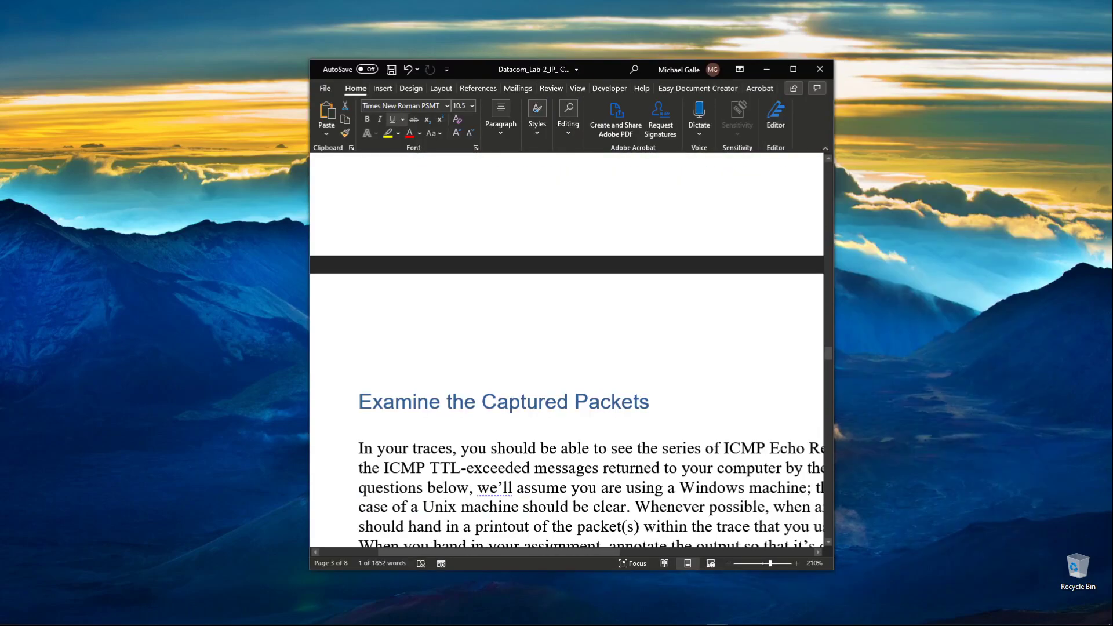
{"action": "scroll", "coordinate": [567, 348], "scroll_direction": "down", "scroll_amount": 5}
{"action": "scroll", "coordinate": [567, 350], "scroll_direction": "up", "scroll_amount": 12}
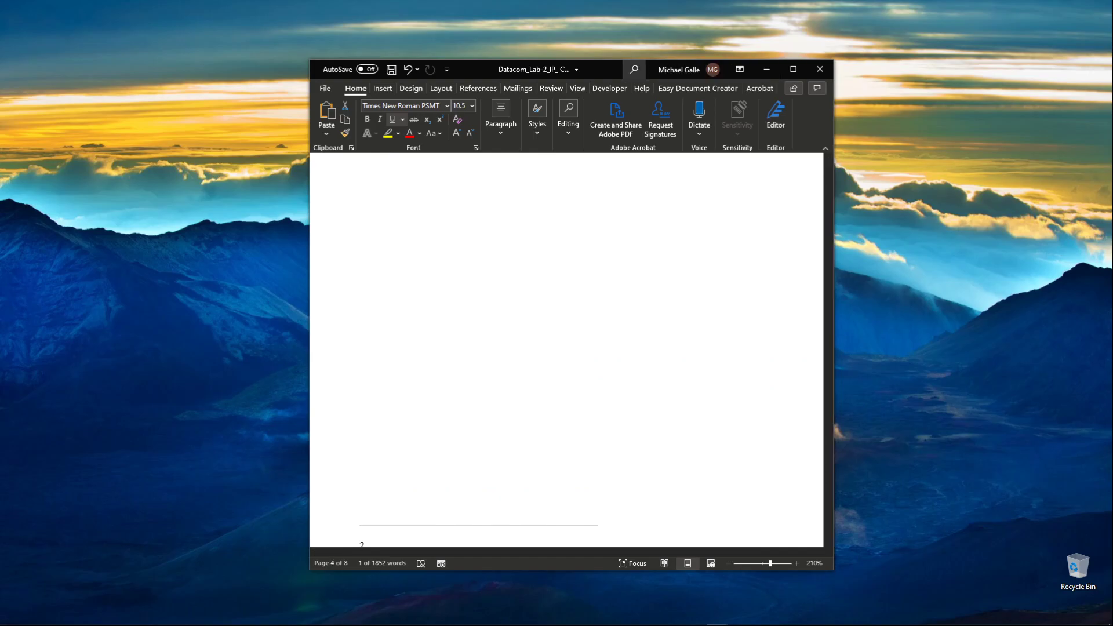
{"action": "left_click_drag", "start_coordinate": [613, 71], "coordinate": [1112, 128]}
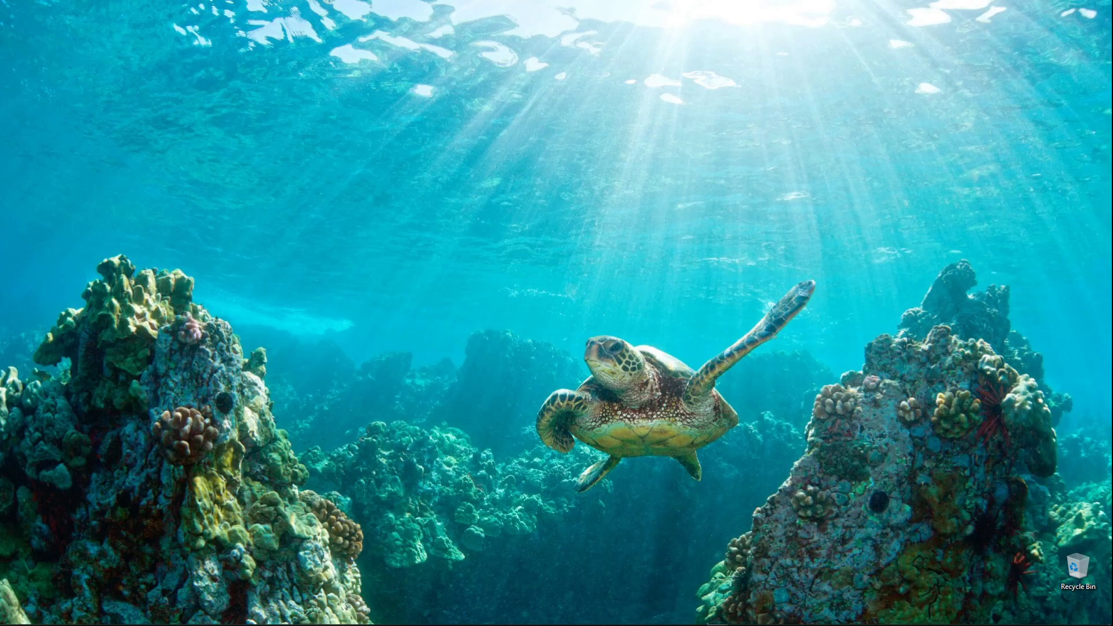
- Switch to VMware Workstation 12 Player, check the Ubuntu 20.04 64-bit machine's network adapter settings, and start that virtual machine
{"action": "mouse_move", "coordinate": [224, 621]}
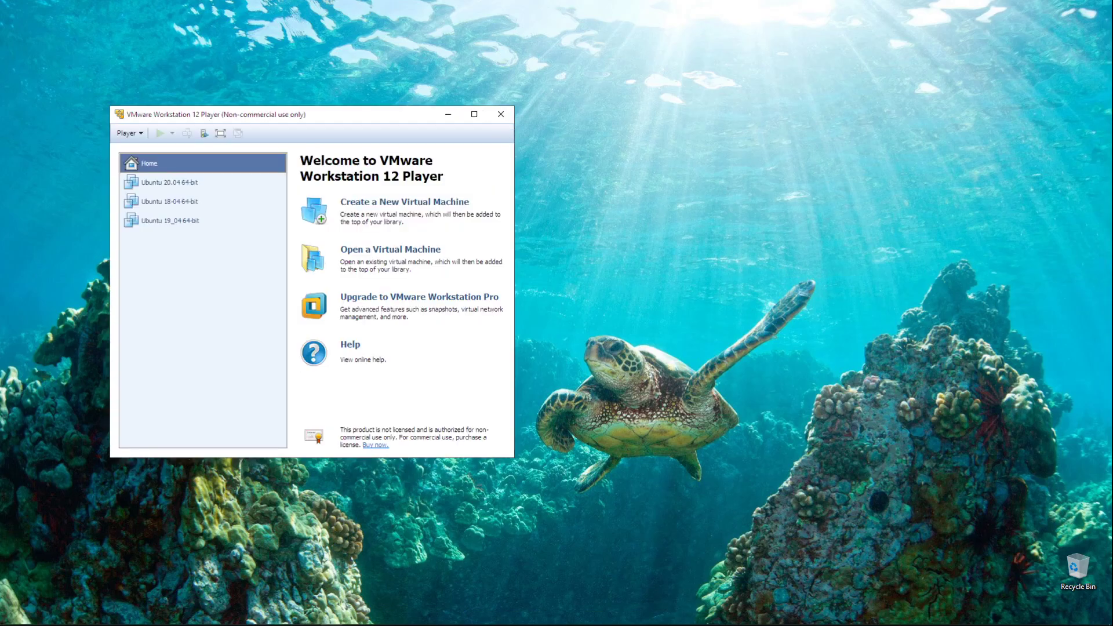
{"action": "left_click", "coordinate": [169, 183]}
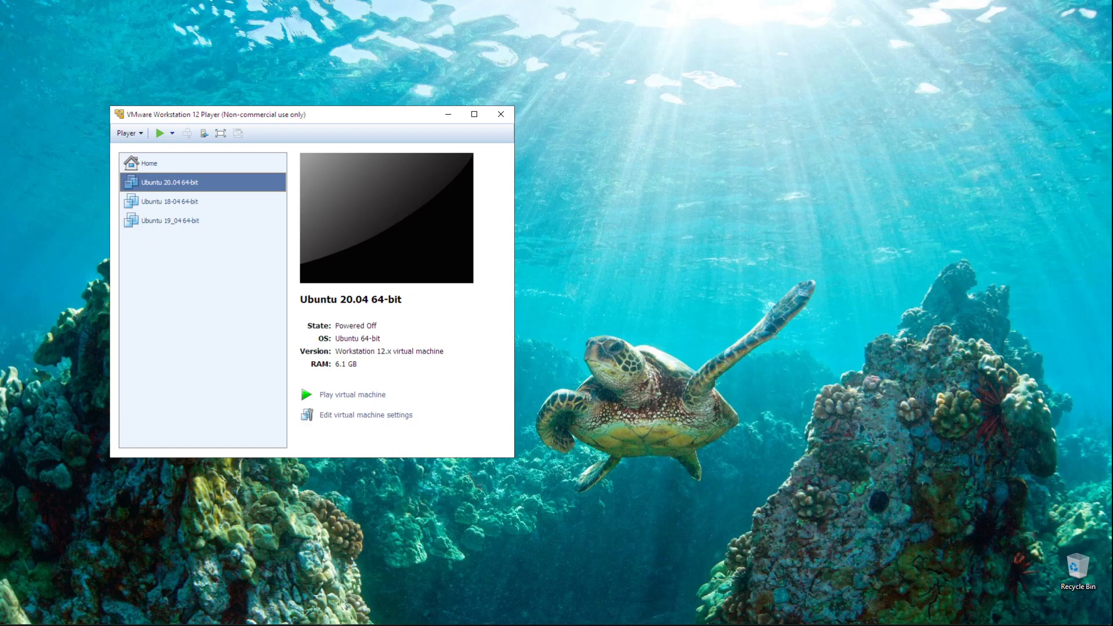
{"action": "left_click", "coordinate": [366, 415]}
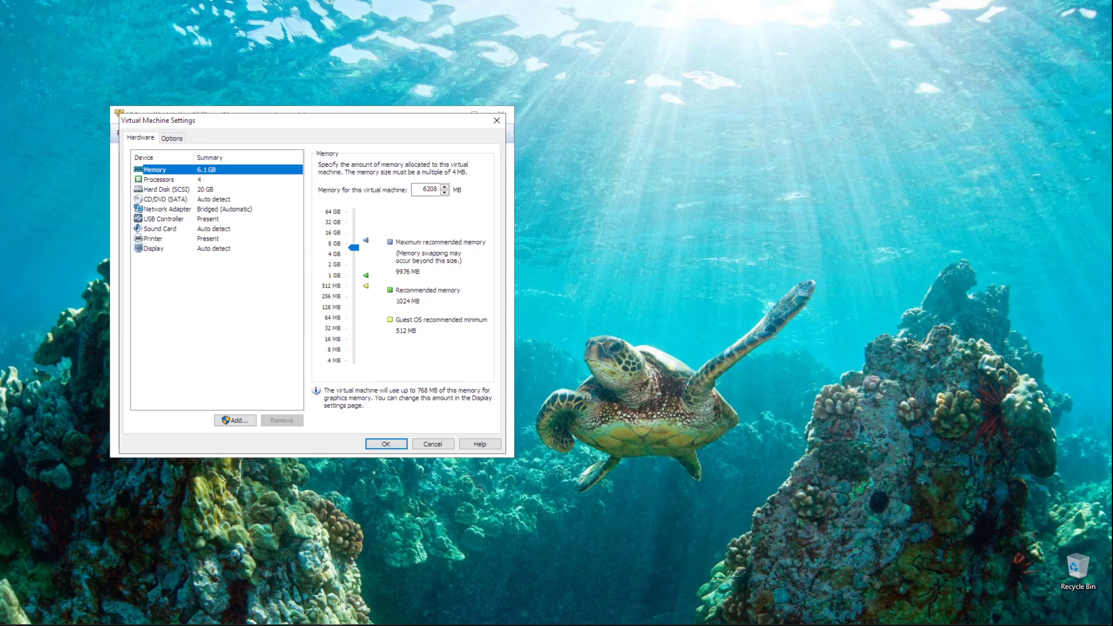
{"action": "left_click", "coordinate": [168, 209]}
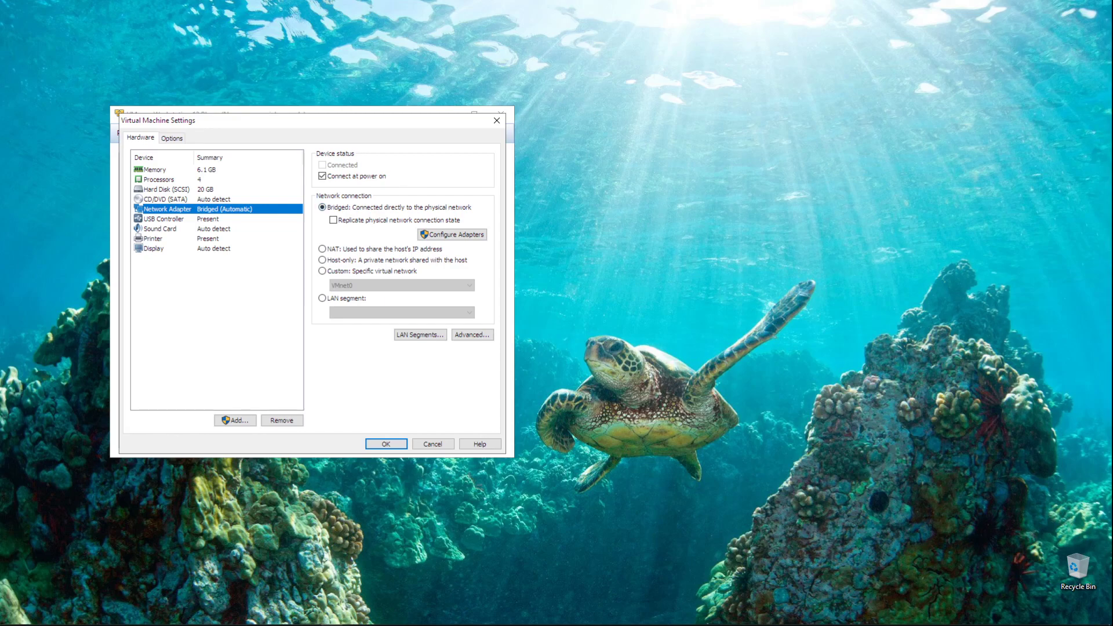
{"action": "key", "text": "Return"}
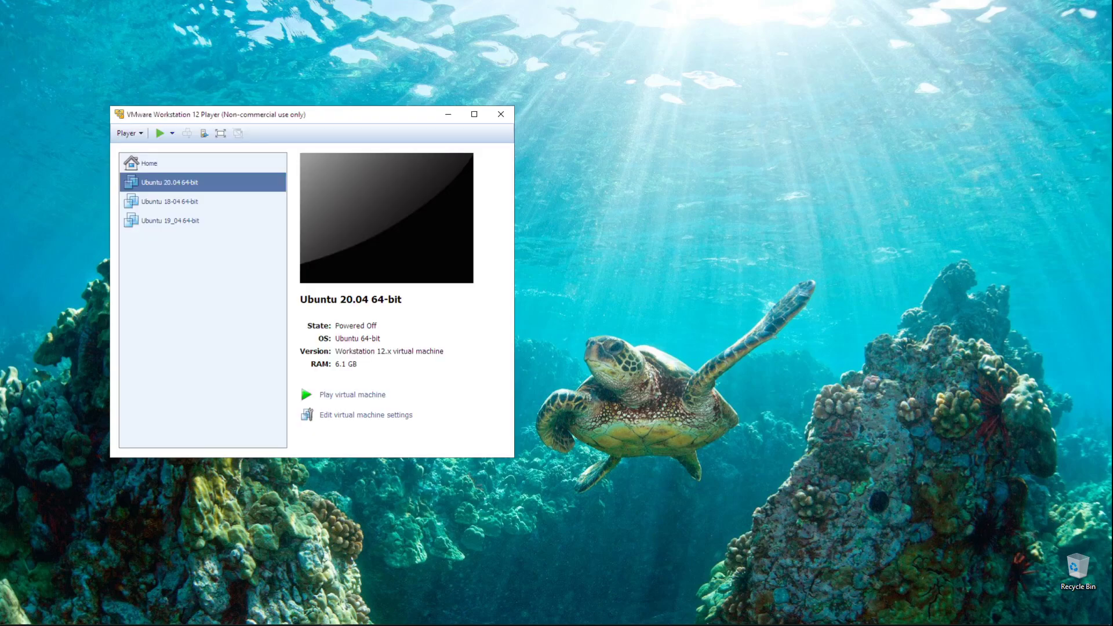
{"action": "left_click", "coordinate": [352, 395]}
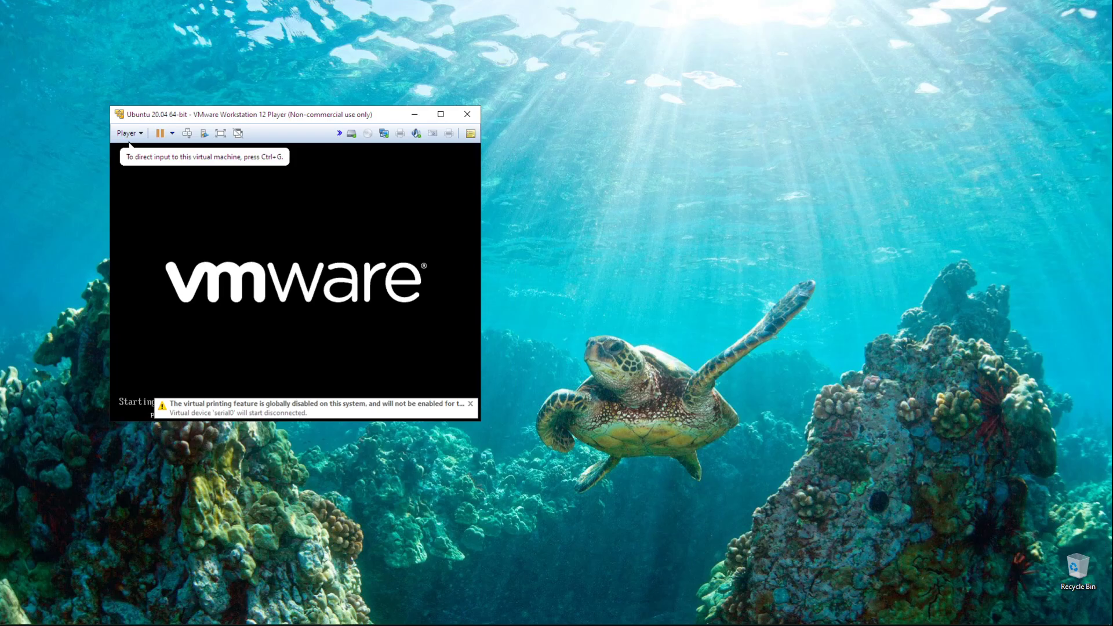
- Arrange the Ubuntu virtual machine and the lab manual side by side, with the manual's Linux/Unix/MacOS install and traceroute commands in view
{"action": "left_click_drag", "start_coordinate": [1112, 87], "coordinate": [970, 111]}
{"action": "scroll", "coordinate": [889, 387], "scroll_direction": "up", "scroll_amount": 15}
{"action": "scroll", "coordinate": [888, 387], "scroll_direction": "up", "scroll_amount": 5}
{"action": "scroll", "coordinate": [889, 387], "scroll_direction": "down", "scroll_amount": 2}
{"action": "scroll", "coordinate": [889, 387], "scroll_direction": "up", "scroll_amount": 3}
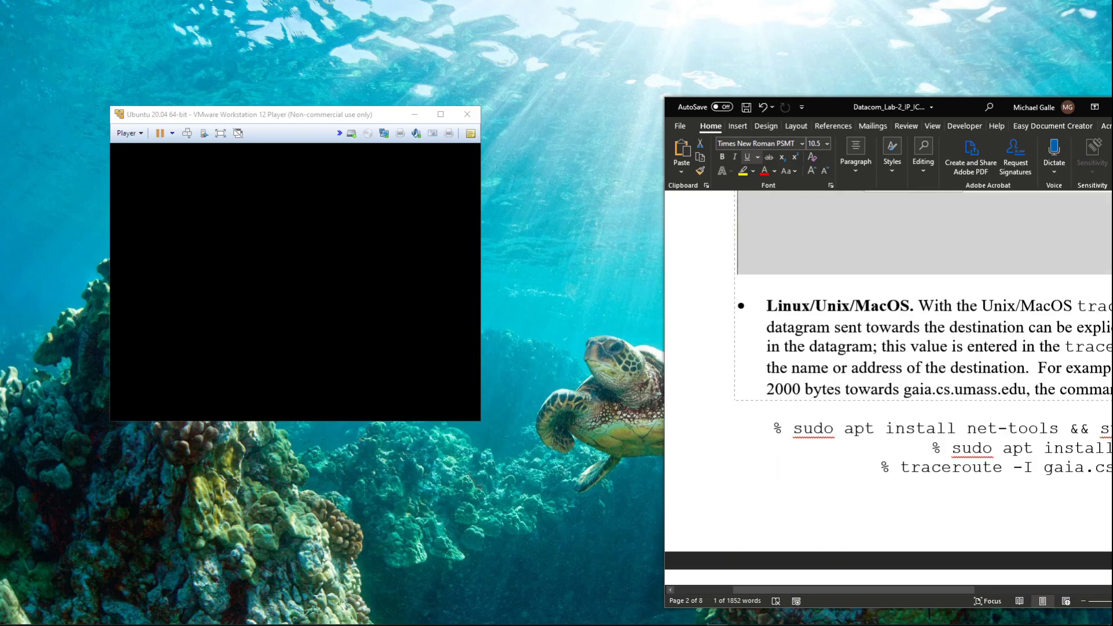
{"action": "left_click_drag", "start_coordinate": [842, 110], "coordinate": [1112, 38]}
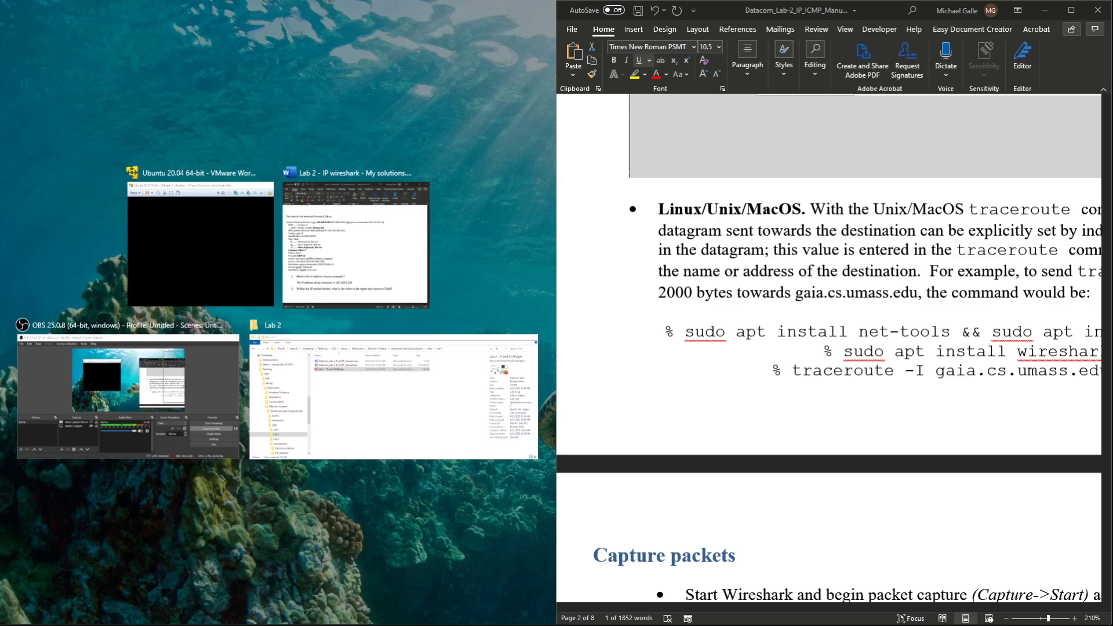
{"action": "left_click", "coordinate": [200, 243]}
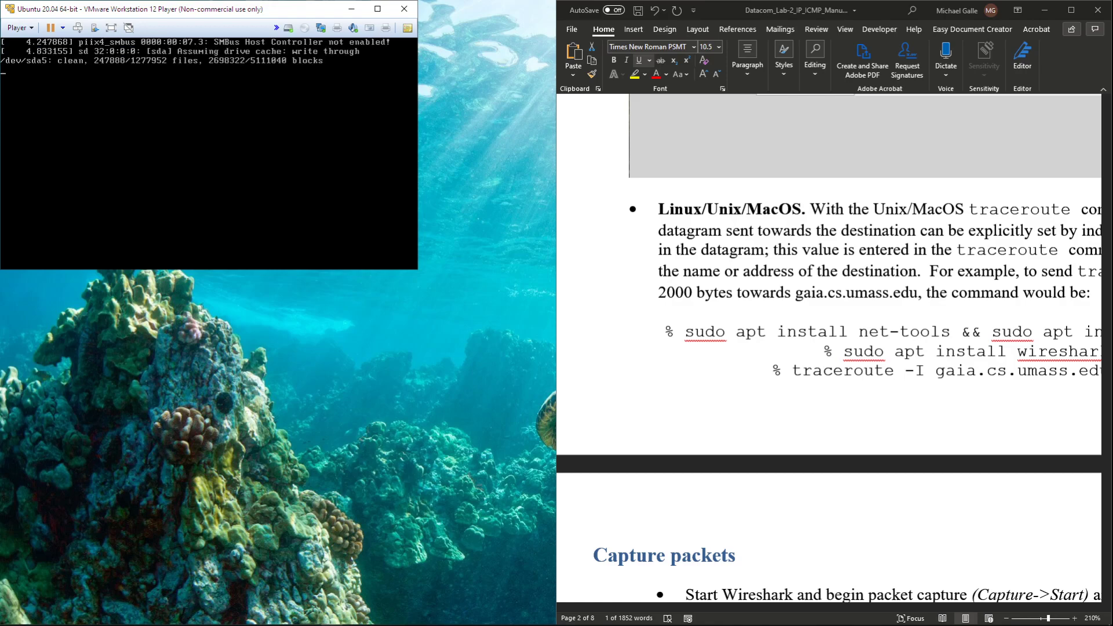
{"action": "scroll", "coordinate": [829, 348], "scroll_direction": "down", "scroll_amount": 2}
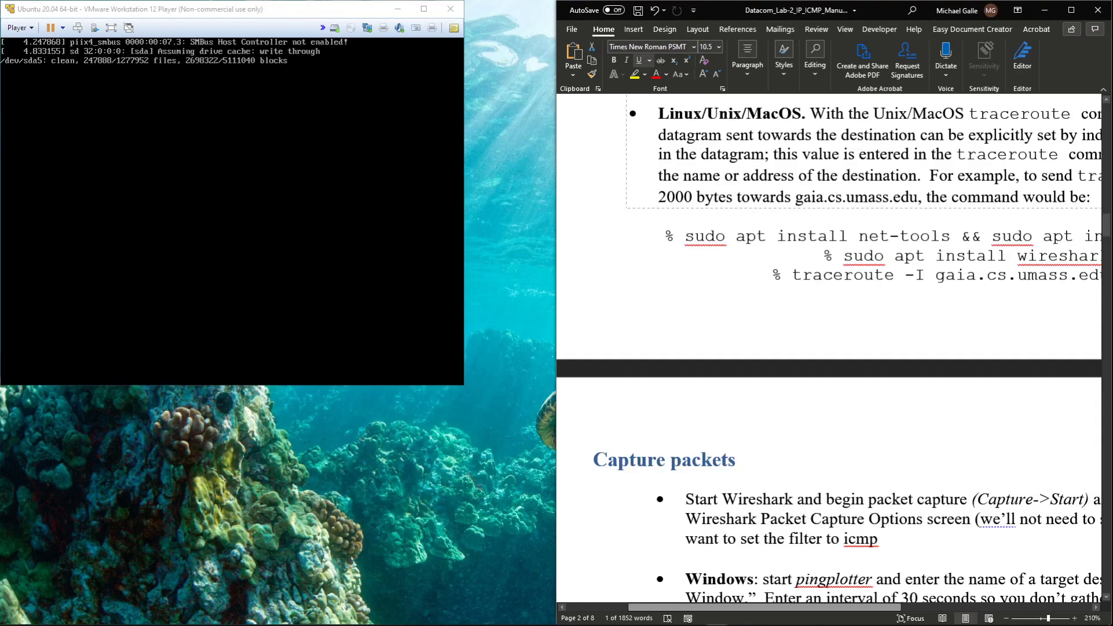
{"action": "scroll", "coordinate": [829, 348], "scroll_direction": "right", "scroll_amount": 5}
{"action": "scroll", "coordinate": [829, 348], "scroll_direction": "left", "scroll_amount": 1}
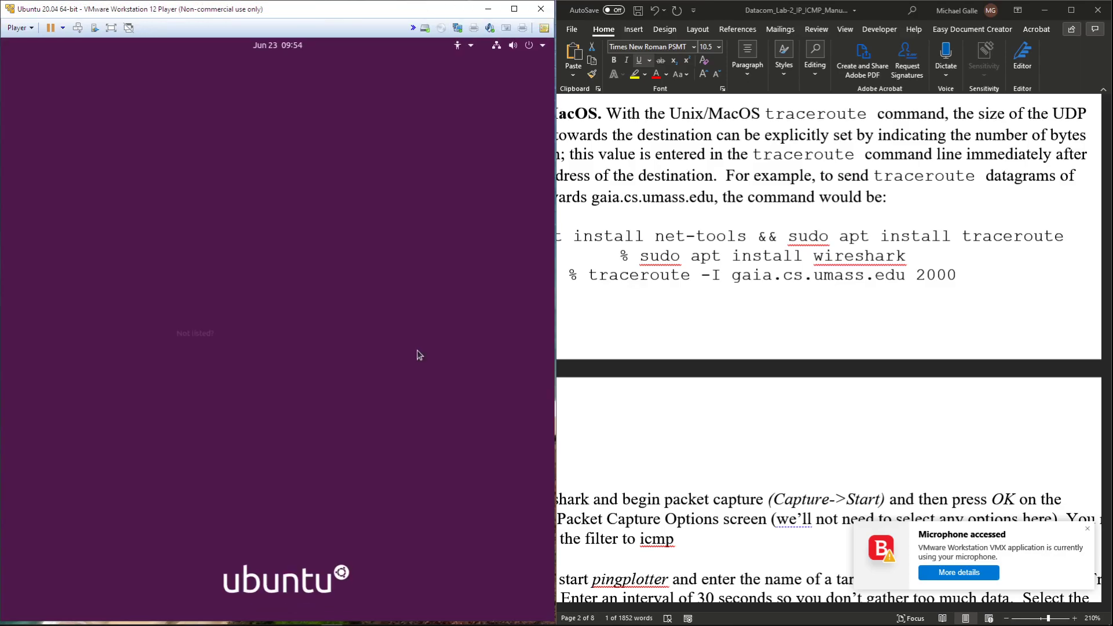
- Log in to the Ubuntu 20.04 account by entering the account password
{"action": "left_click", "coordinate": [419, 355]}
{"action": "key", "text": "Return"}
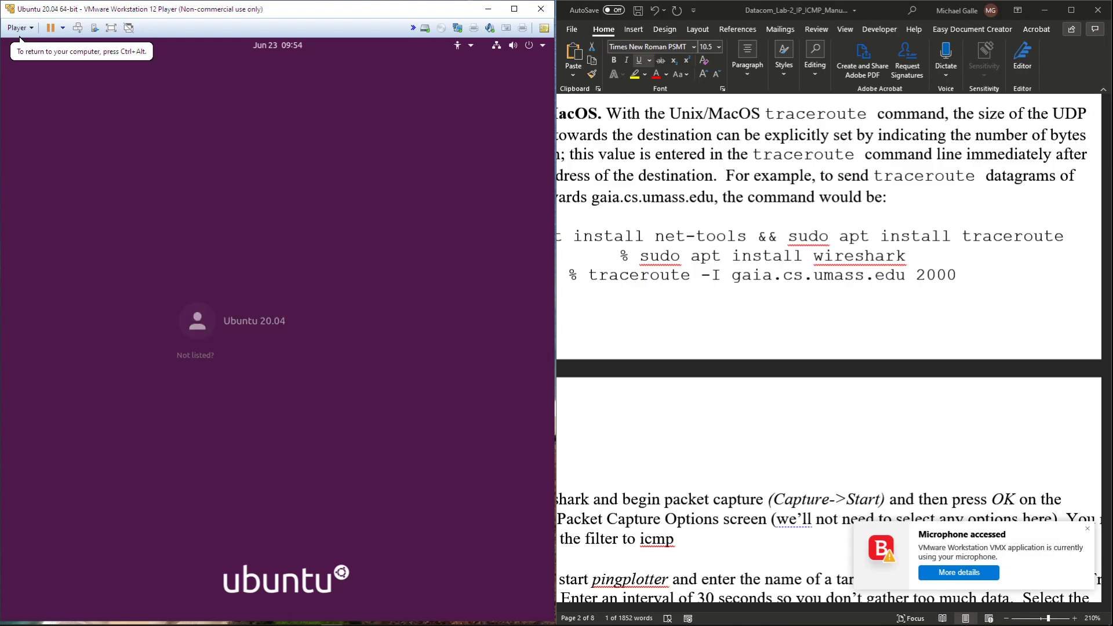
{"action": "type", "text": "***********"}
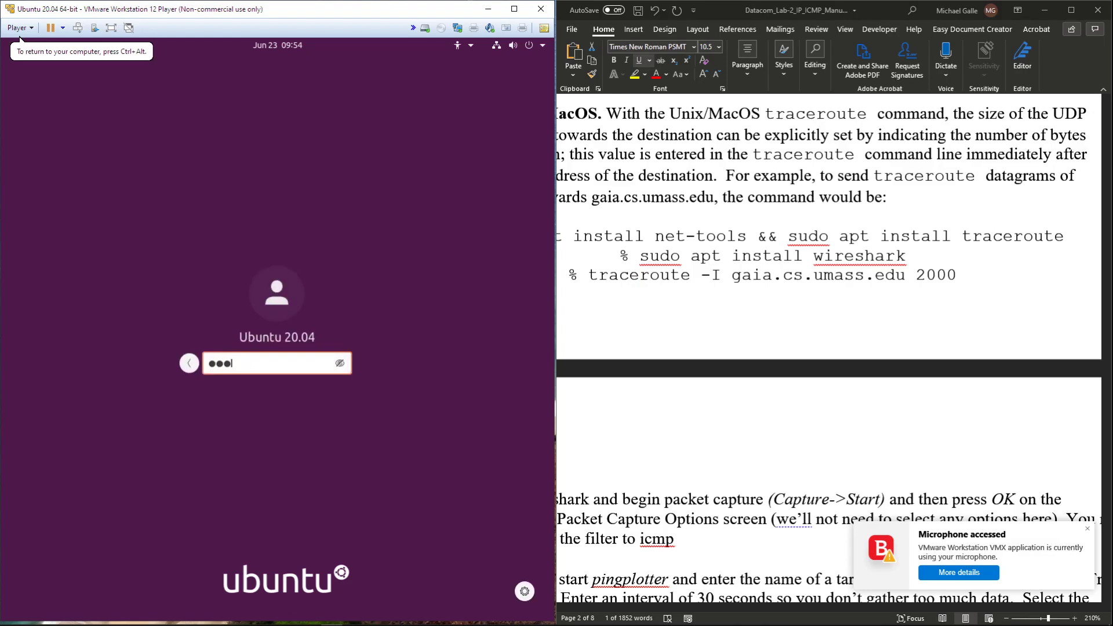
{"action": "key", "text": "Return"}
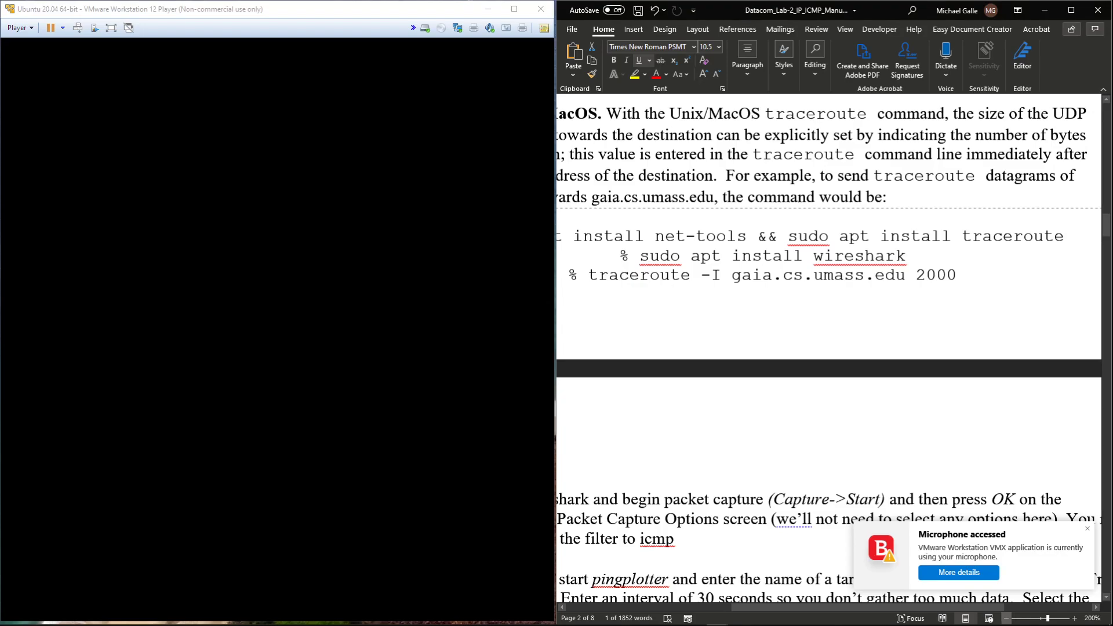
- Reduce the lab manual's zoom to 180% and align the page on the Linux/Unix/MacOS commands
{"action": "left_click", "coordinate": [1006, 619]}
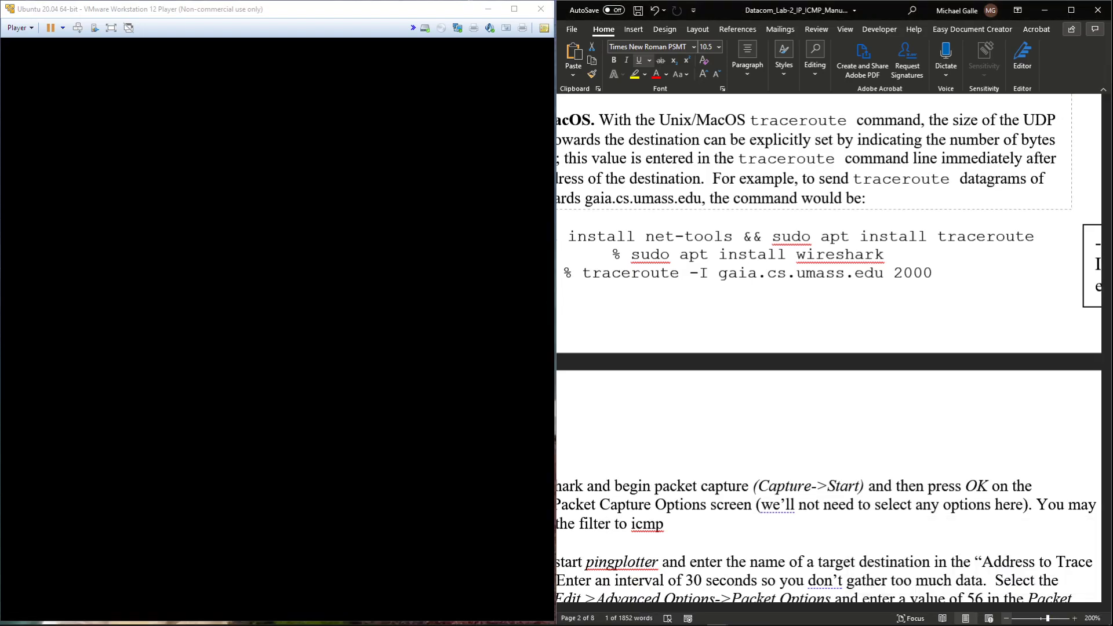
{"action": "left_click", "coordinate": [1007, 619]}
{"action": "left_click", "coordinate": [1007, 619]}
{"action": "left_click_drag", "start_coordinate": [898, 608], "coordinate": [818, 608]}
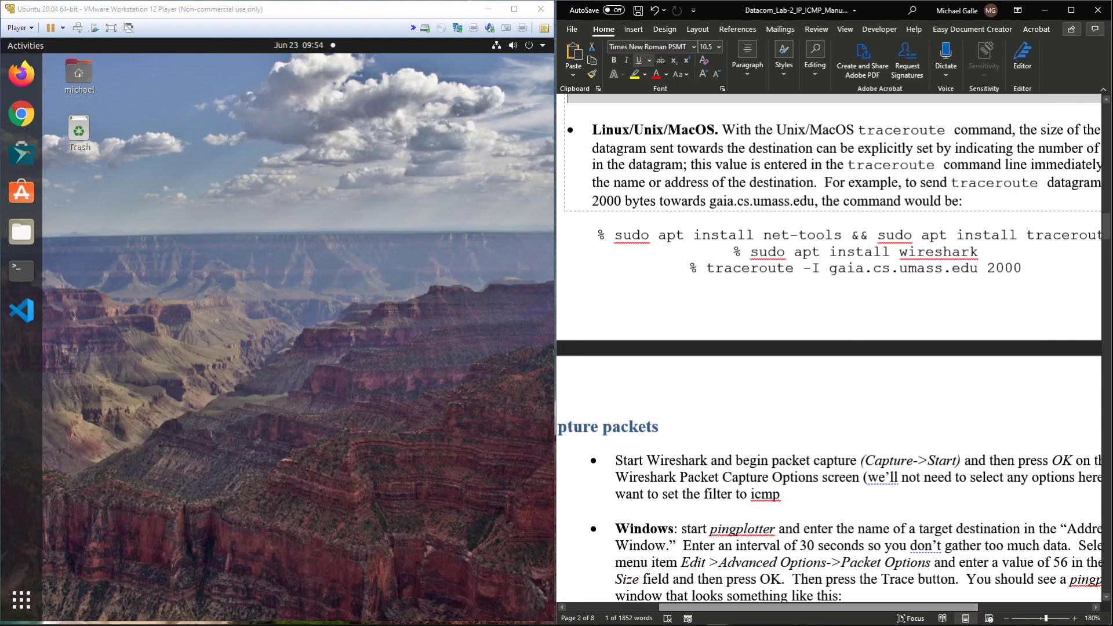
- Open a terminal in Ubuntu and give the virtual machine more width beside the lab manual, keeping the manual's Linux commands in view
{"action": "left_click", "coordinate": [22, 271]}
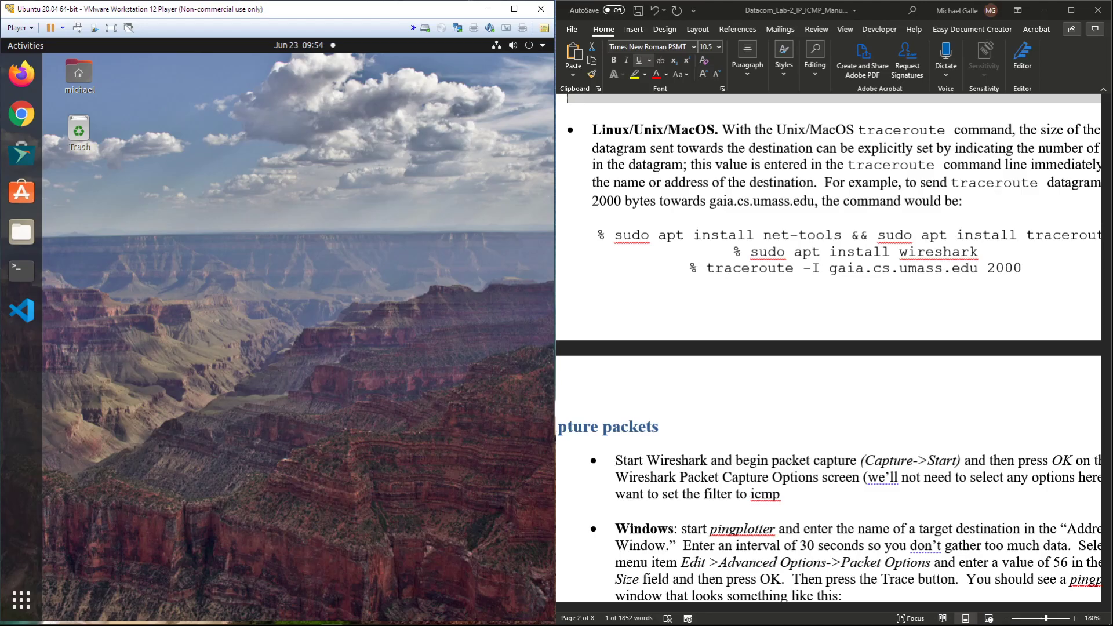
{"action": "left_click_drag", "start_coordinate": [556, 301], "coordinate": [619, 316]}
{"action": "left_click", "coordinate": [22, 270]}
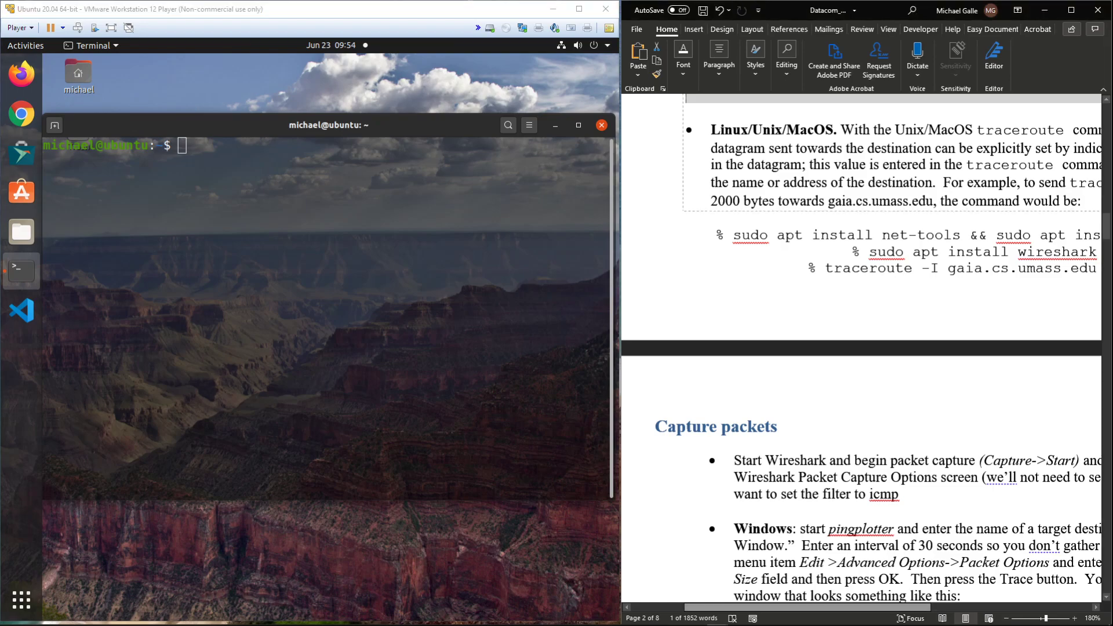
{"action": "scroll", "coordinate": [870, 353], "scroll_direction": "right", "scroll_amount": 5}
{"action": "mouse_move", "coordinate": [844, 607]}
{"action": "left_mouse_down"}
{"action": "mouse_move", "coordinate": [881, 608]}
{"action": "mouse_move", "coordinate": [840, 608]}
{"action": "left_mouse_up"}
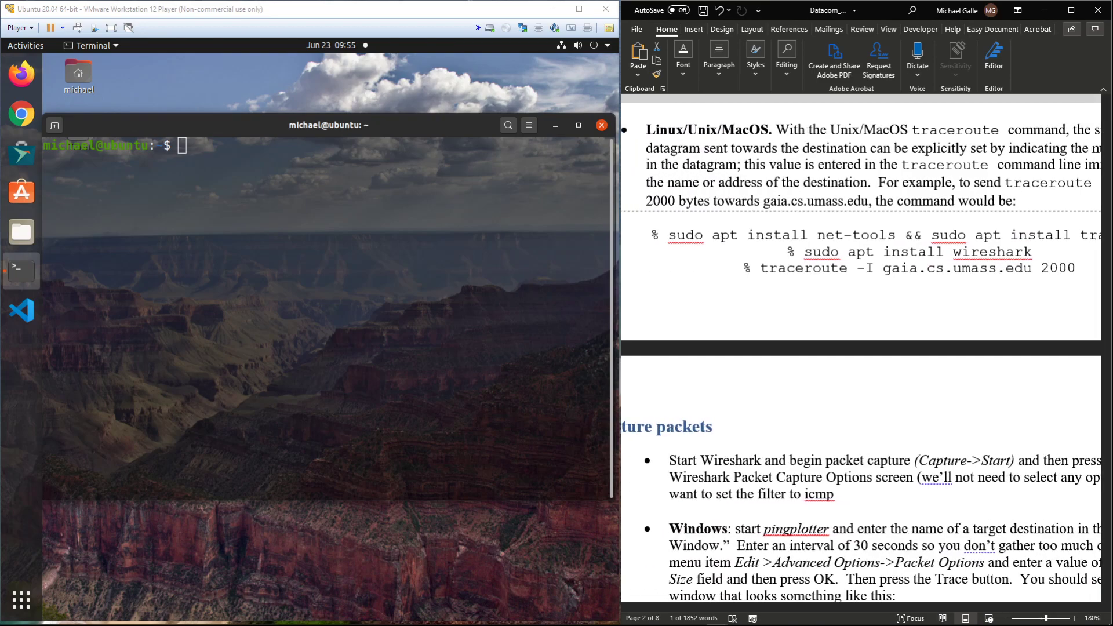
- Try to list the virtual machine's network interfaces by running ifconfig in the Ubuntu terminal
{"action": "left_click", "coordinate": [328, 317]}
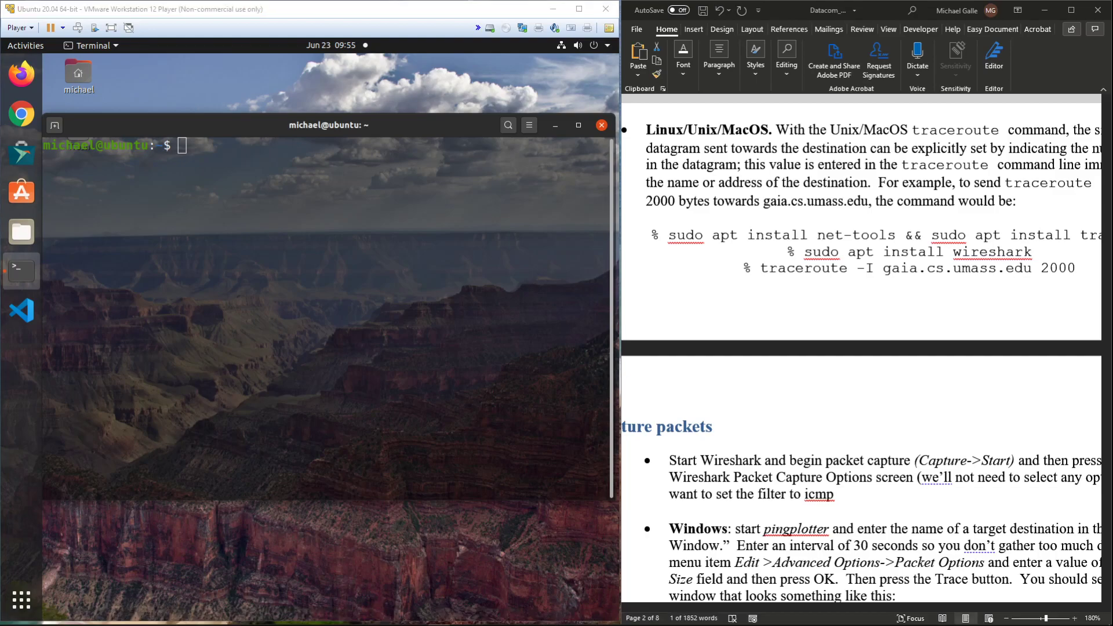
{"action": "left_click_drag", "start_coordinate": [328, 126], "coordinate": [331, 128]}
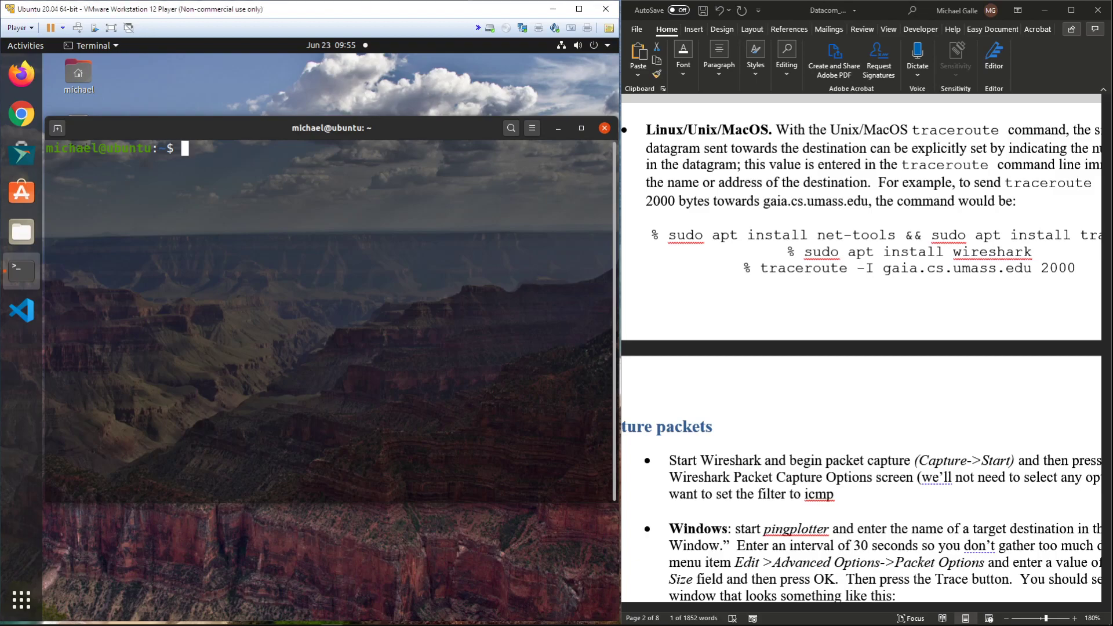
{"action": "type", "text": "ifconfig"}
{"action": "key", "text": "Return"}
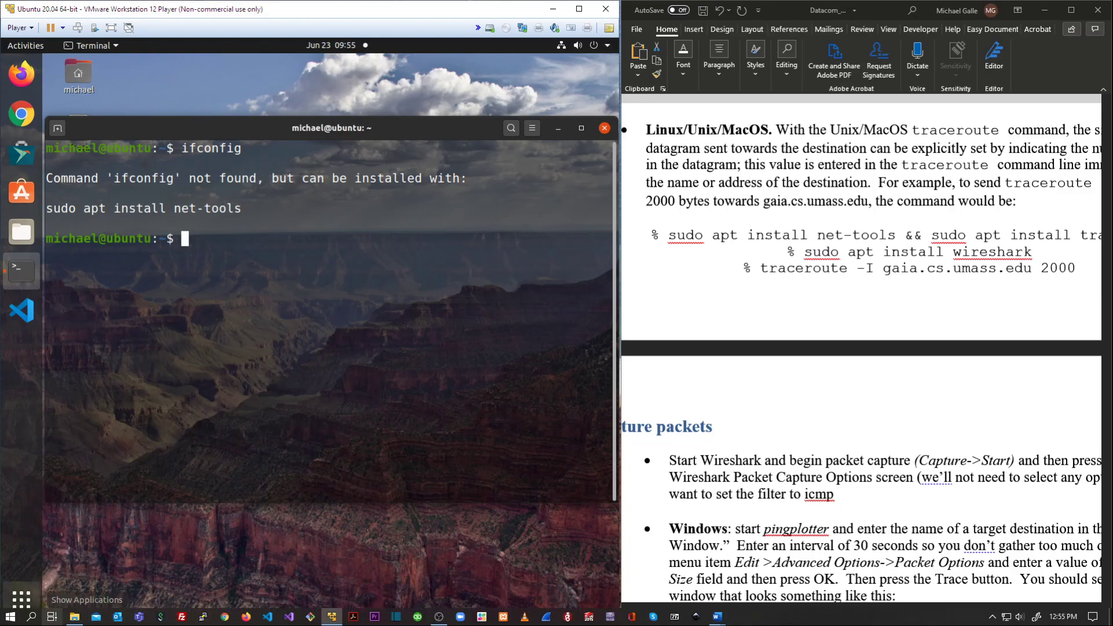
- Open a Windows Command Prompt on the host and place it over the lab manual, clear of the Ubuntu terminal
{"action": "left_click", "coordinate": [31, 617]}
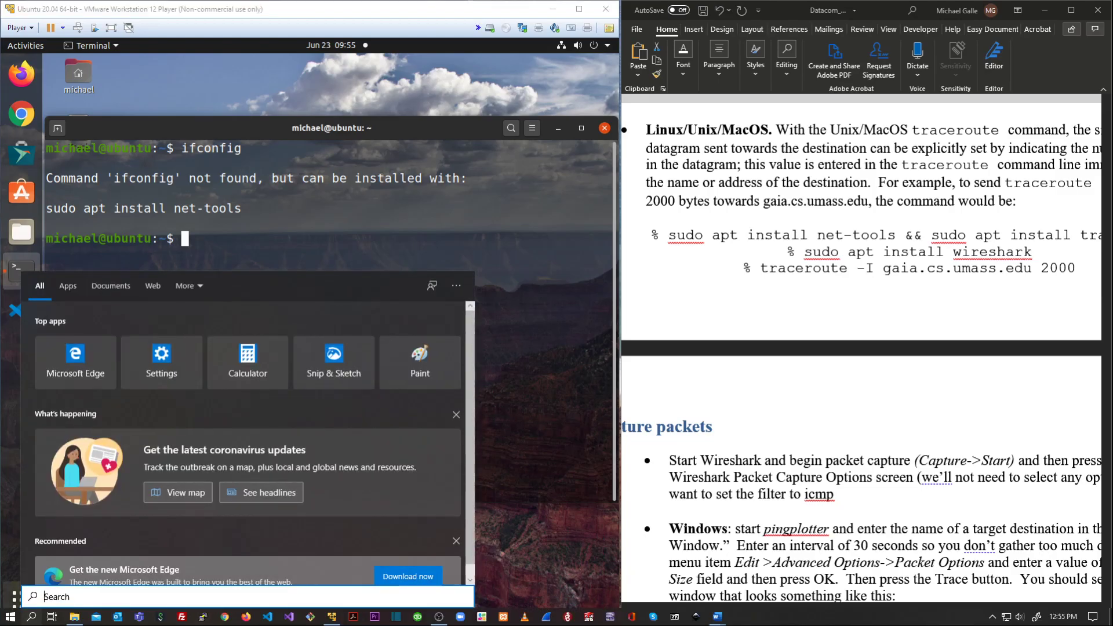
{"action": "type", "text": "cmd"}
{"action": "key", "text": "Return"}
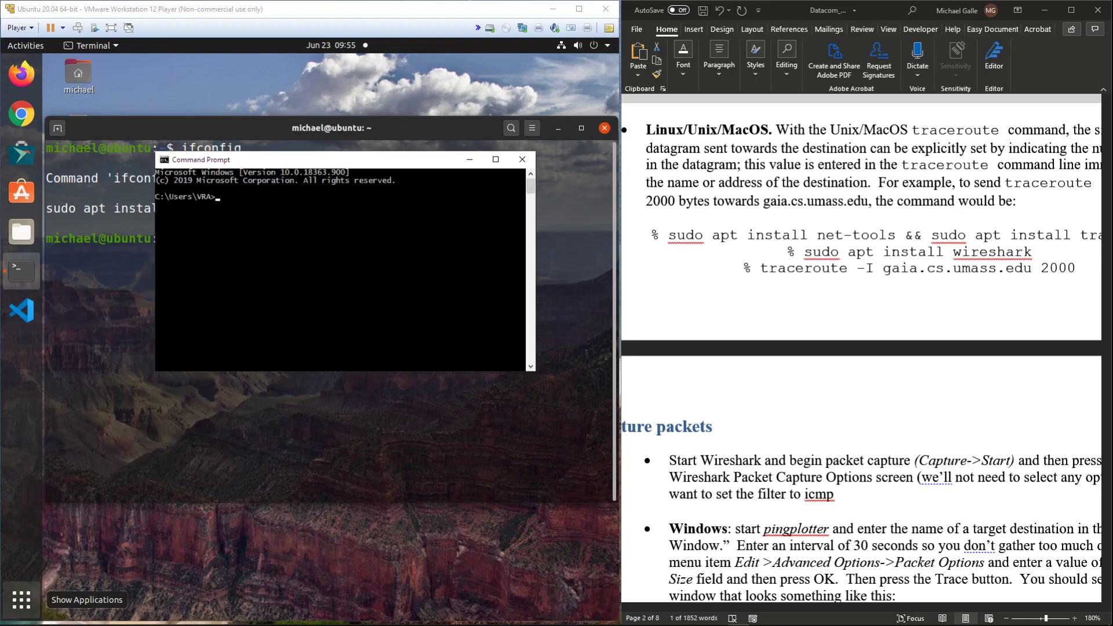
{"action": "left_click_drag", "start_coordinate": [368, 164], "coordinate": [855, 313]}
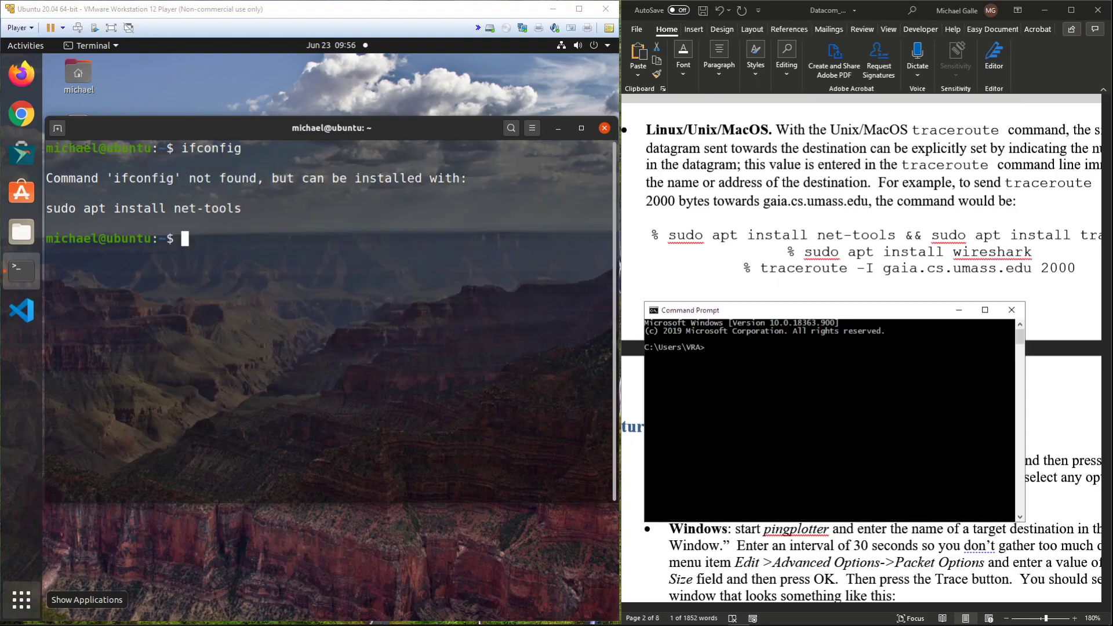
- Run ipconfig in the Windows Command Prompt and examine the host's Ethernet adapter addresses
{"action": "type", "text": "ipconfig"}
{"action": "key", "text": "Return"}
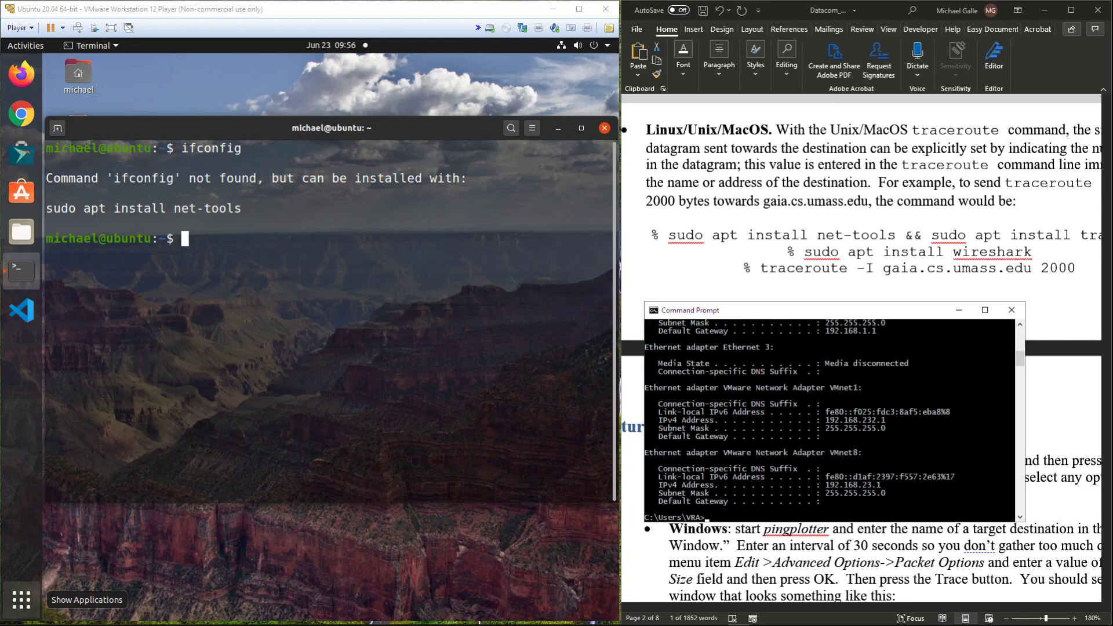
{"action": "scroll", "coordinate": [829, 420], "scroll_direction": "up", "scroll_amount": 5}
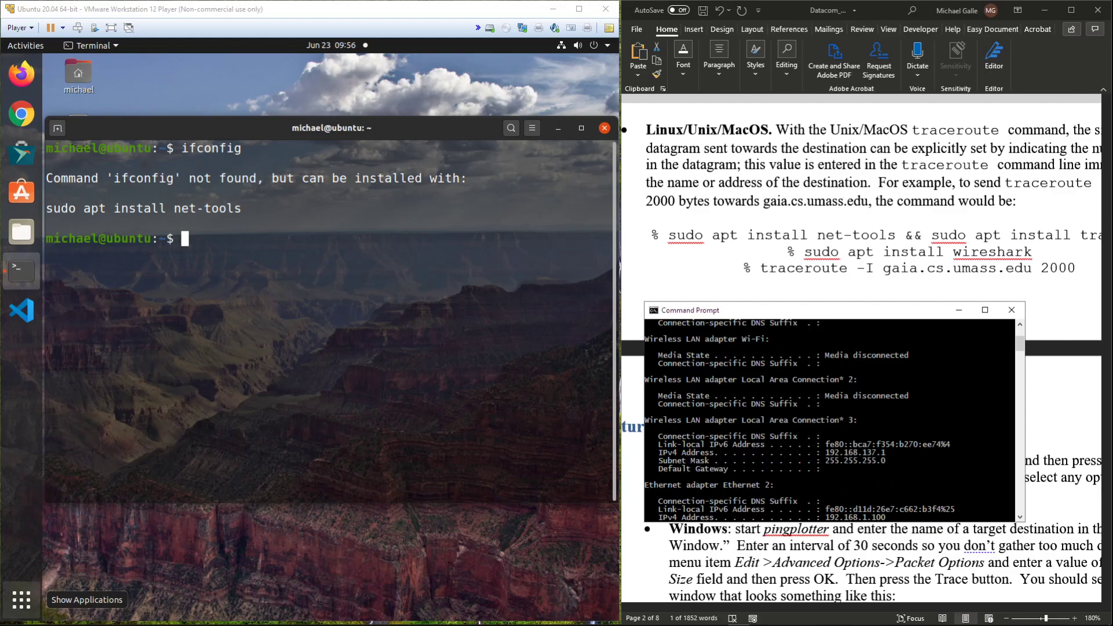
{"action": "scroll", "coordinate": [829, 421], "scroll_direction": "down", "scroll_amount": 2}
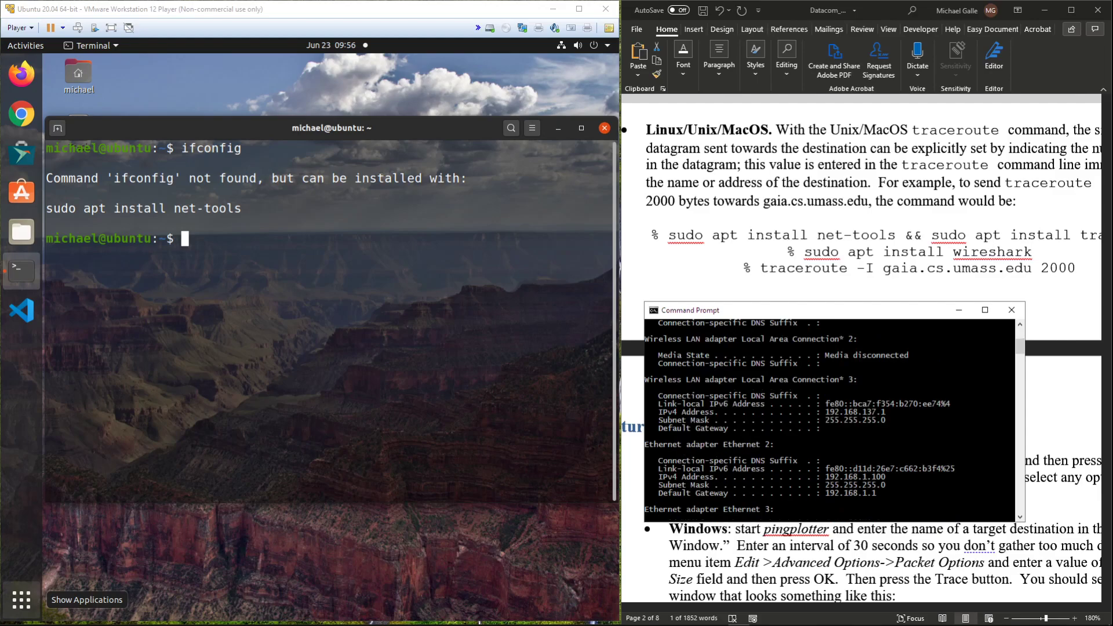
{"action": "scroll", "coordinate": [829, 420], "scroll_direction": "down", "scroll_amount": 1}
{"action": "scroll", "coordinate": [829, 420], "scroll_direction": "up", "scroll_amount": 2}
{"action": "scroll", "coordinate": [829, 421], "scroll_direction": "down", "scroll_amount": 2}
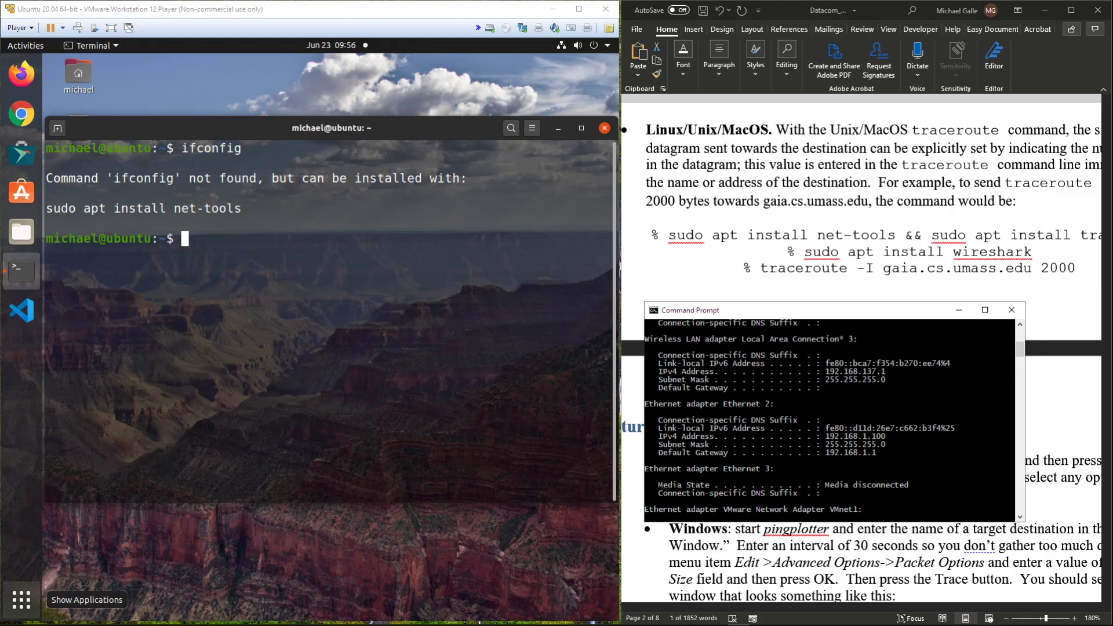
- Install net-tools in the Ubuntu terminal with "sudo apt install net-tools", entering the sudo password
{"action": "left_click", "coordinate": [348, 325]}
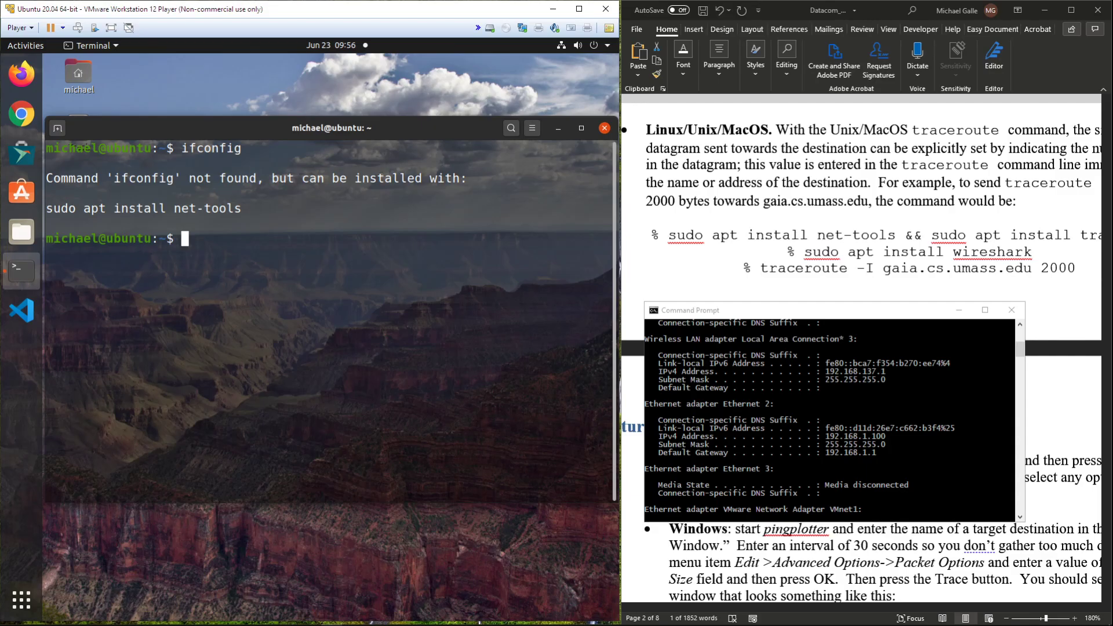
{"action": "type", "text": "sudo apt"}
{"action": "type", "text": "inst"}
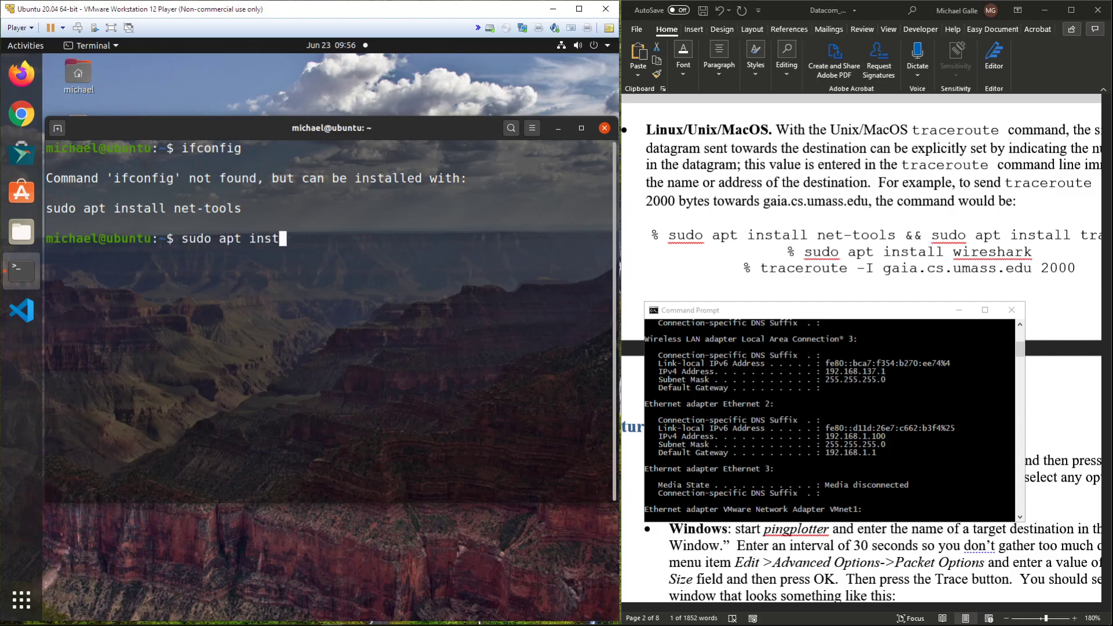
{"action": "type", "text": "all net-tools"}
{"action": "key", "text": "Return"}
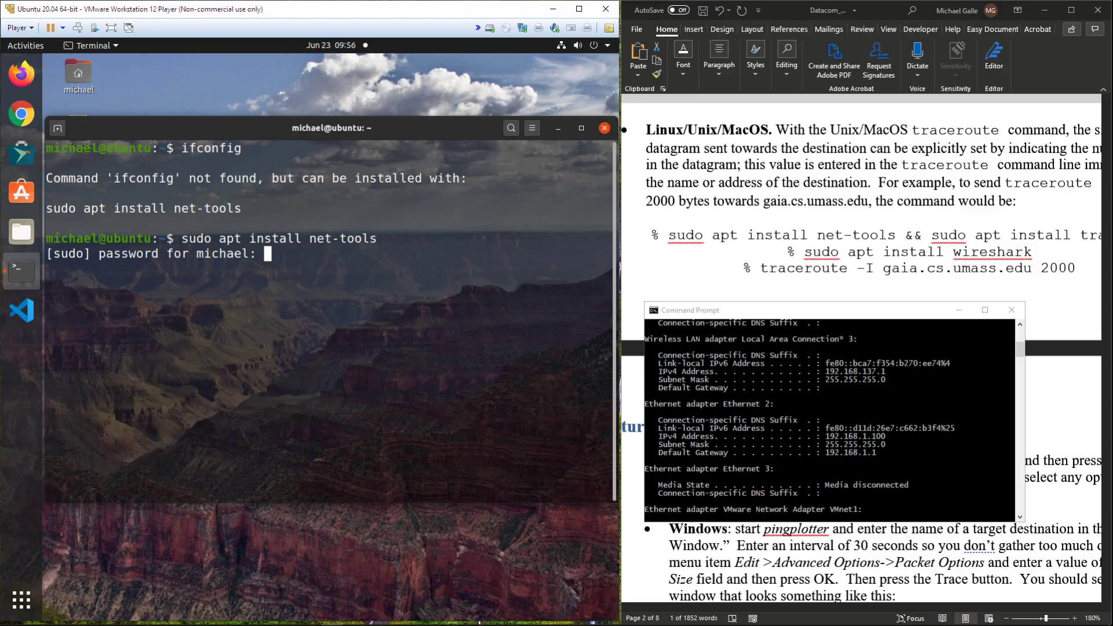
{"action": "key", "text": "Return"}
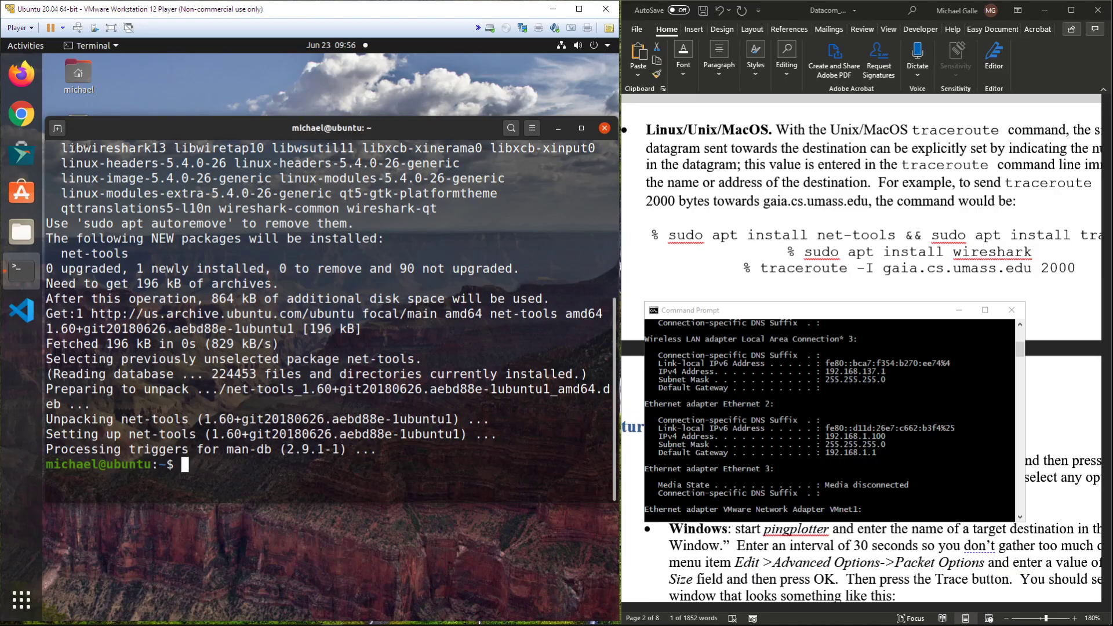
- Run ifconfig in the Ubuntu terminal to examine the ens33 interface's IP address, and clear the terminal
{"action": "type", "text": "ifconfig"}
{"action": "key", "text": "Return"}
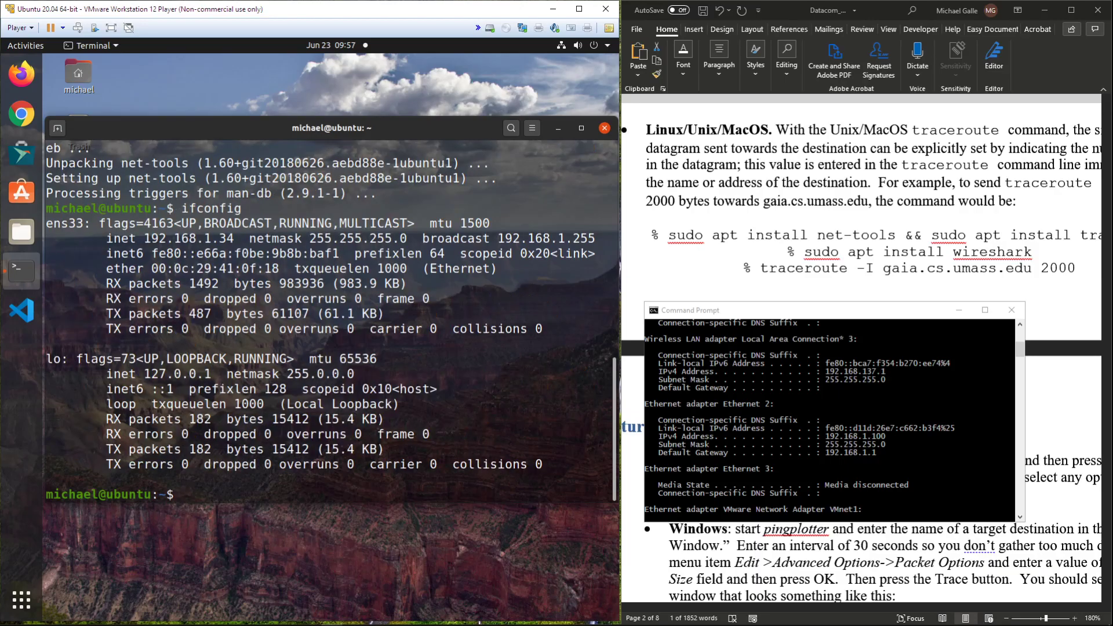
{"action": "left_click_drag", "start_coordinate": [219, 238], "coordinate": [233, 238]}
{"action": "left_click", "coordinate": [227, 239]}
{"action": "type", "text": "clear"}
{"action": "key", "text": "Return"}
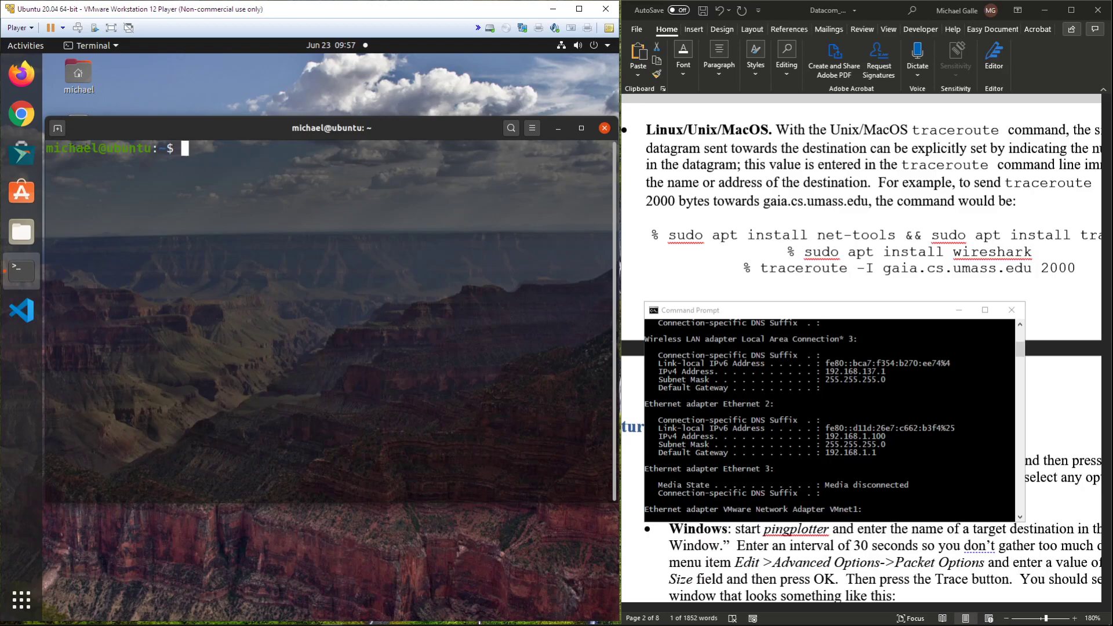
- Run "traceroute --version" in the Ubuntu terminal and examine the packages suggested for installing traceroute
{"action": "type", "text": "traceroute --version"}
{"action": "key", "text": "BackSpace"}
{"action": "key", "text": "BackSpace"}
{"action": "key", "text": "BackSpace"}
{"action": "key", "text": "BackSpace"}
{"action": "type", "text": "sion"}
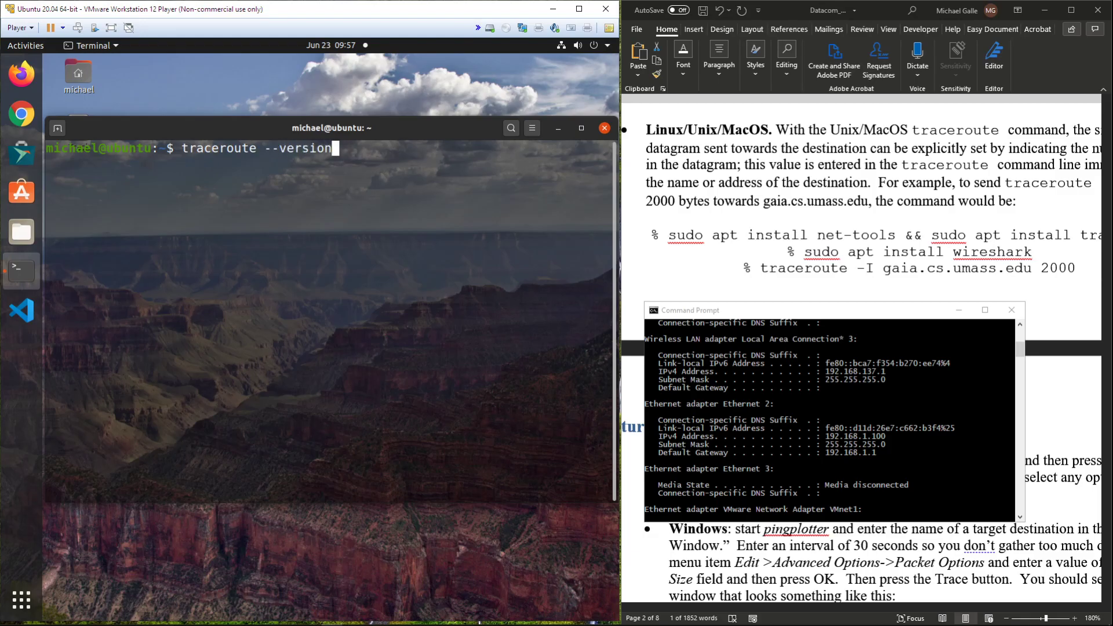
{"action": "key", "text": "Return"}
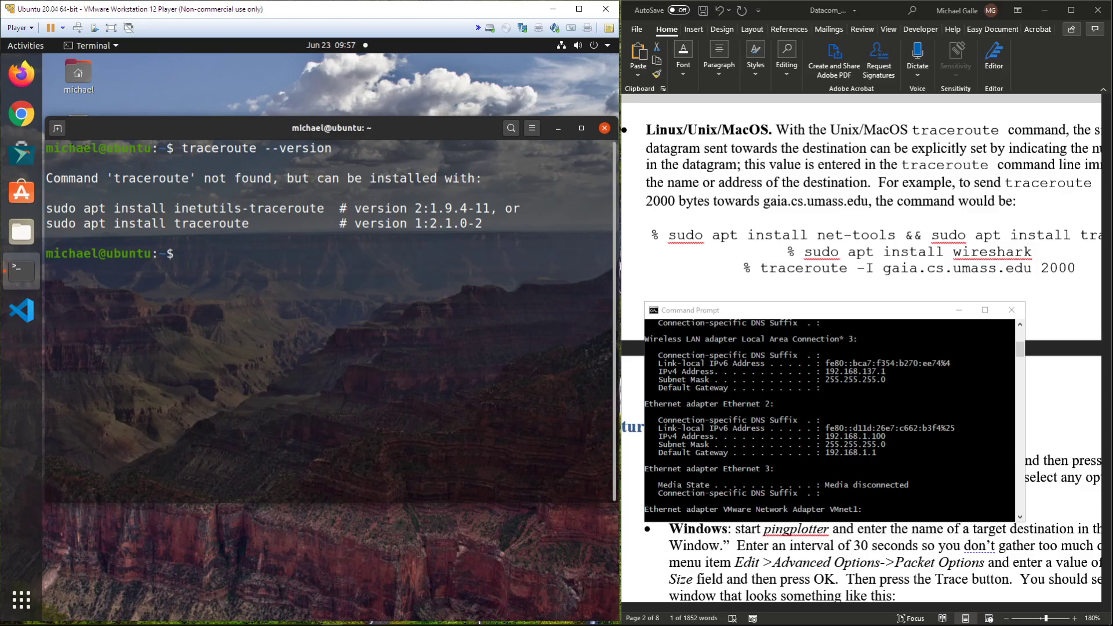
{"action": "left_click_drag", "start_coordinate": [121, 208], "coordinate": [497, 209]}
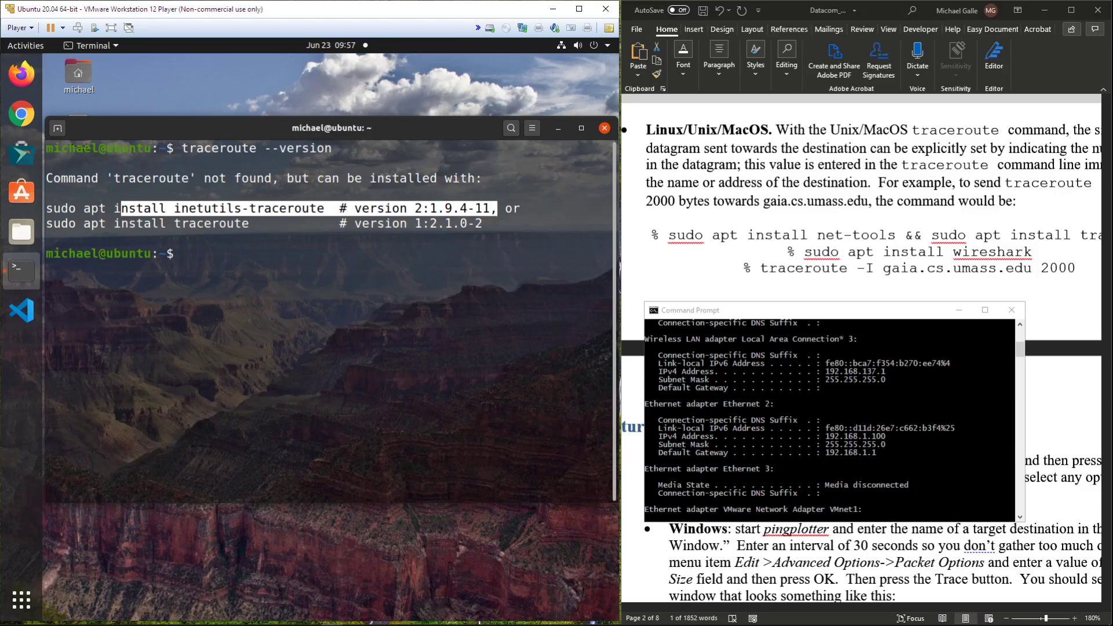
{"action": "left_click_drag", "start_coordinate": [120, 224], "coordinate": [610, 224]}
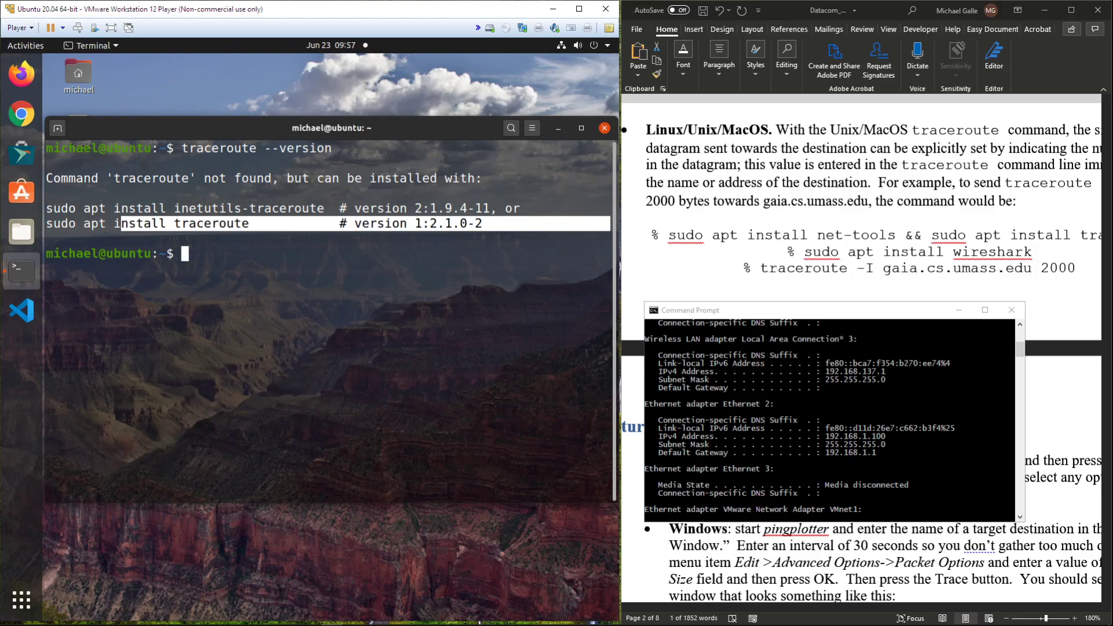
{"action": "left_click", "coordinate": [498, 225]}
{"action": "left_click_drag", "start_coordinate": [175, 205], "coordinate": [324, 206]}
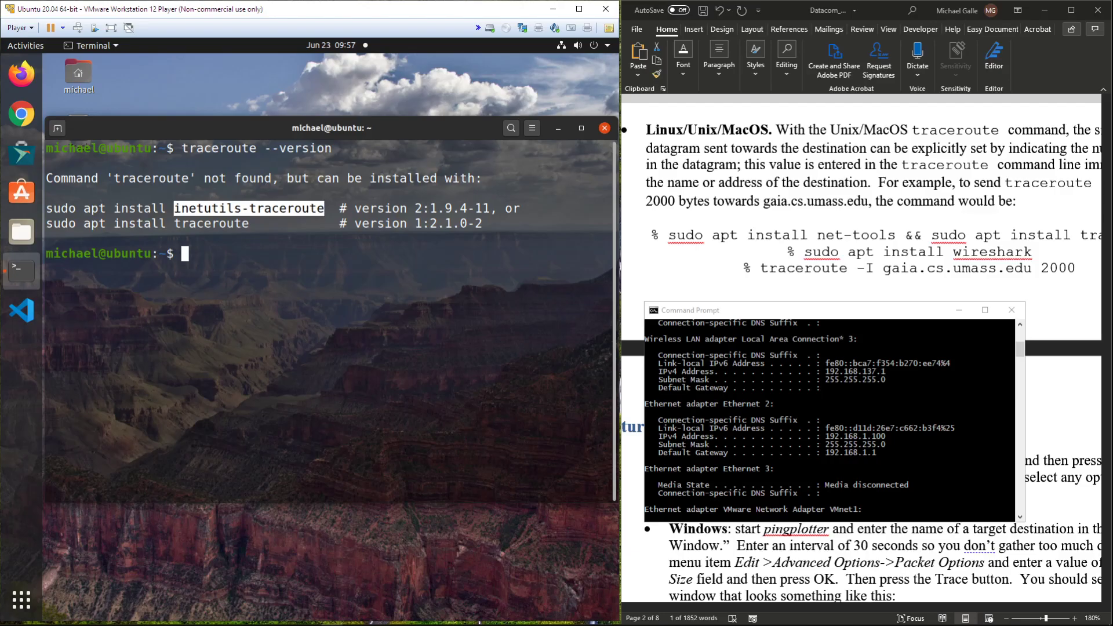
{"action": "left_click_drag", "start_coordinate": [121, 223], "coordinate": [468, 224]}
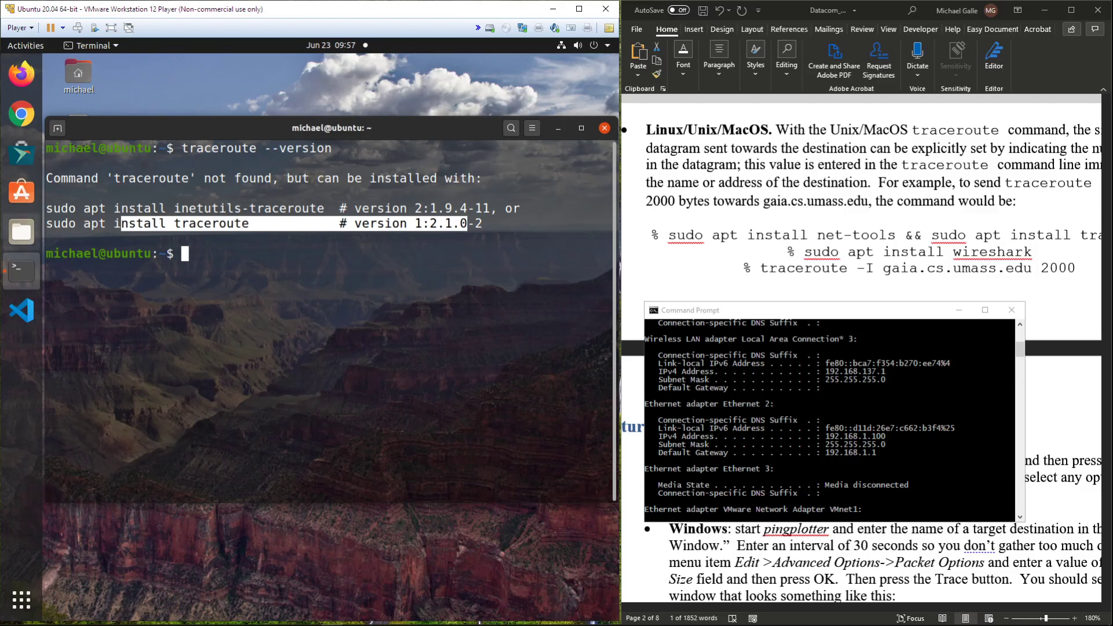
- Install the traceroute package in the Ubuntu terminal with "sudo apt install traceroute"
{"action": "left_click", "coordinate": [197, 261]}
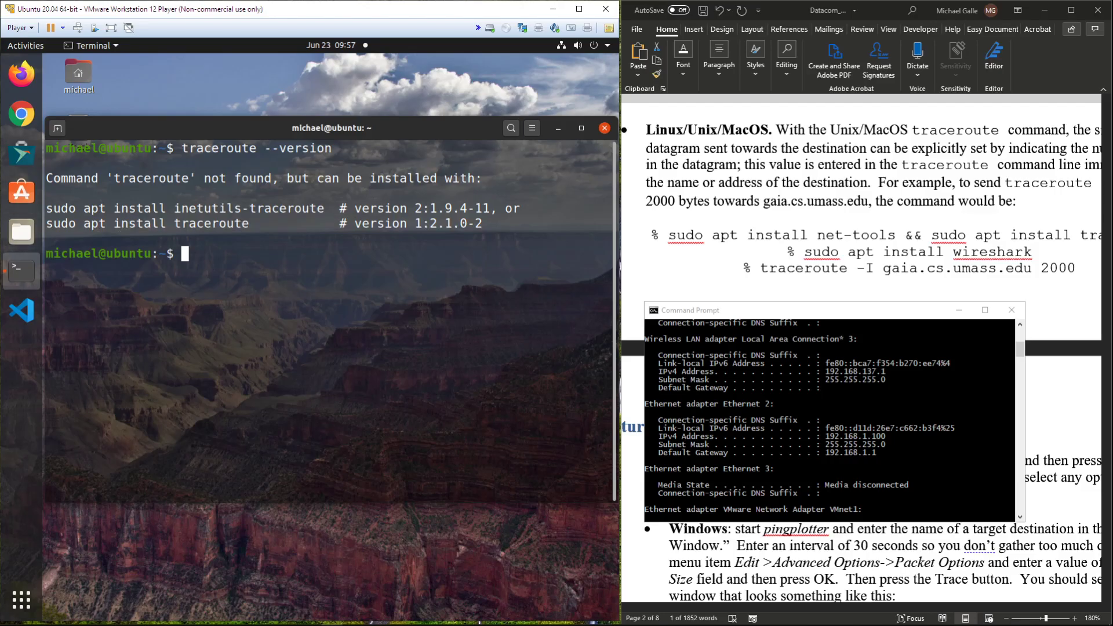
{"action": "type", "text": "sudo apt install "}
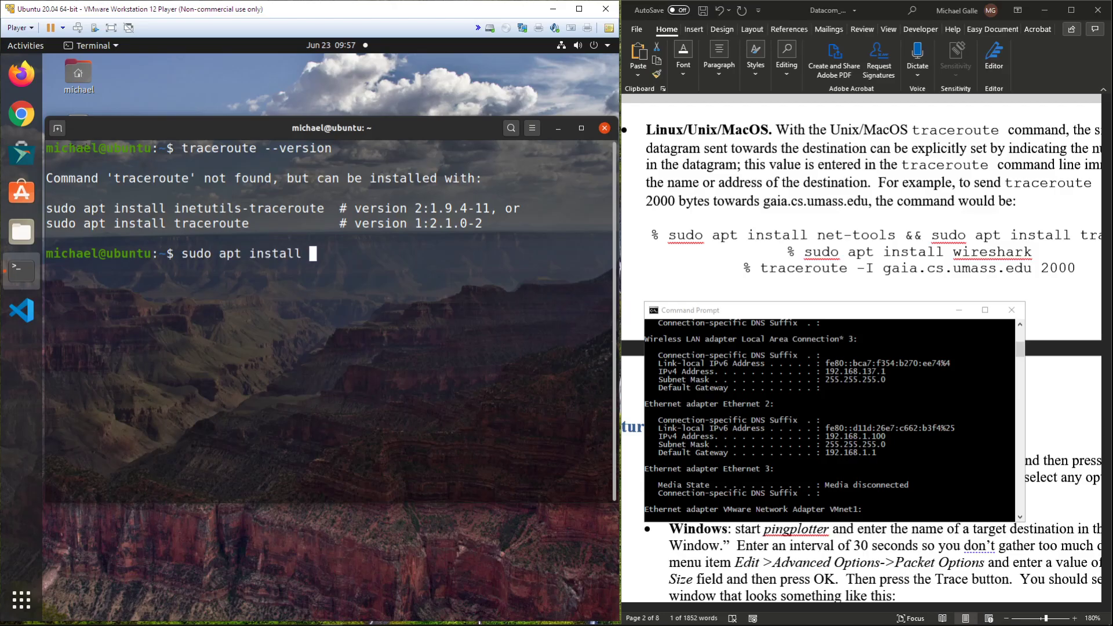
{"action": "type", "text": "traceroute"}
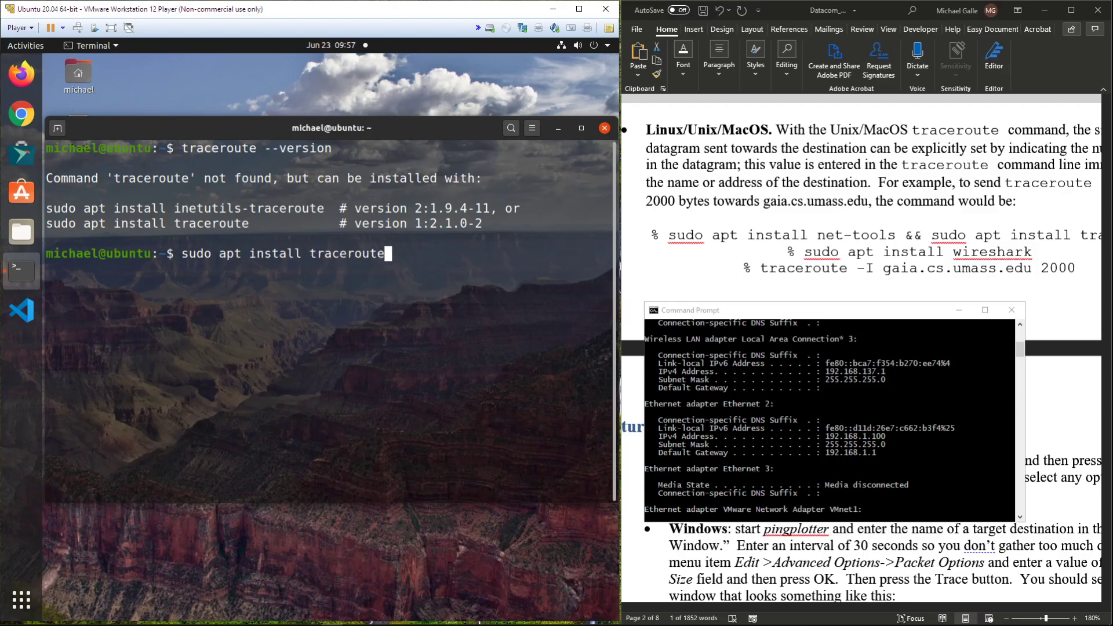
{"action": "key", "text": "Return"}
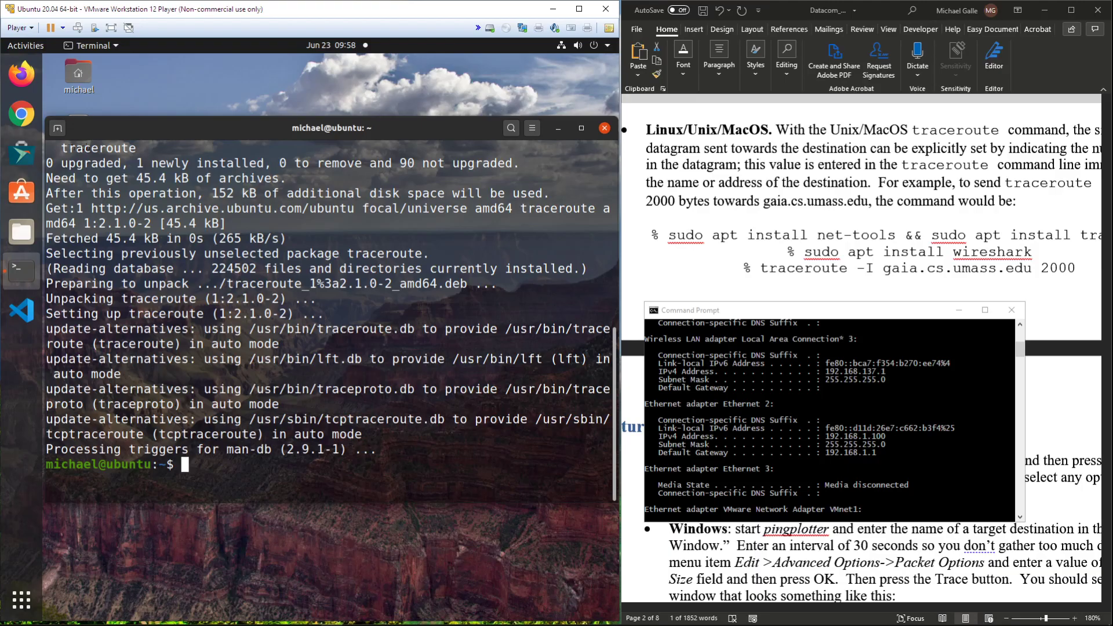
- Rerun "traceroute --version" in the Ubuntu terminal to check the installation
{"action": "key", "text": "Up"}
{"action": "key", "text": "Up"}
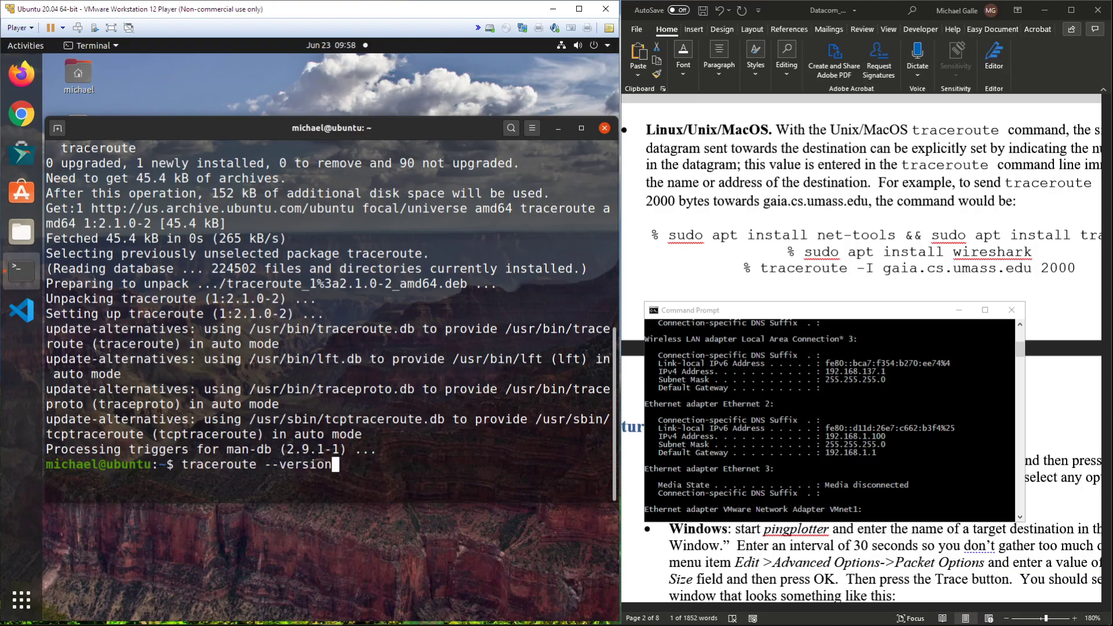
{"action": "key", "text": "Return"}
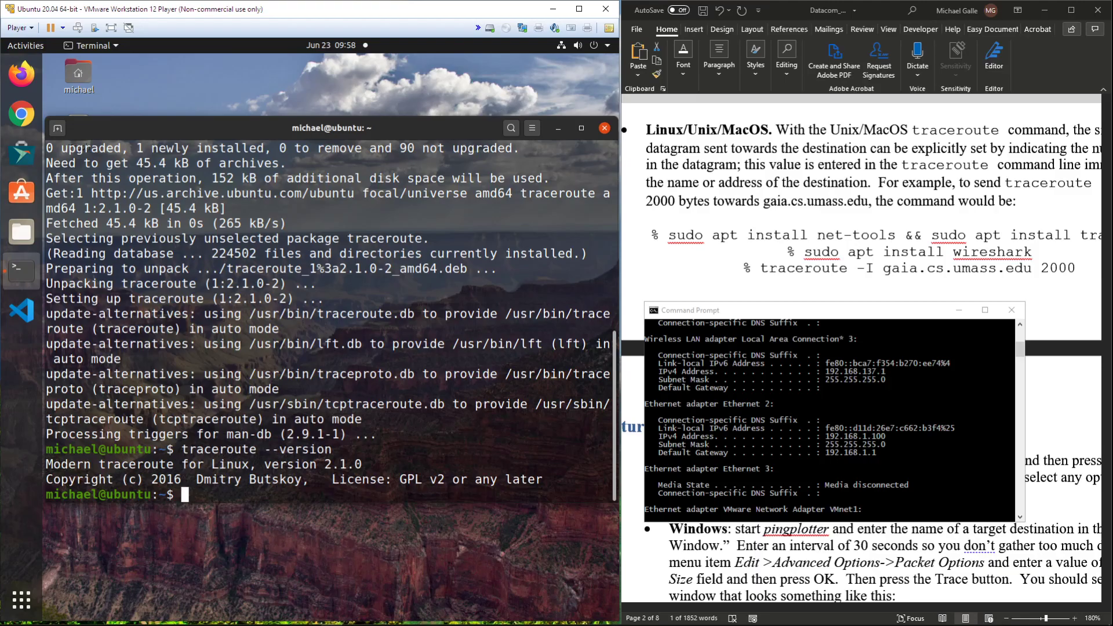
- Open the manual page with "man traceroute", examine the host and packet_len arguments in its synopsis, and quit the page
{"action": "type", "text": "man traceroute"}
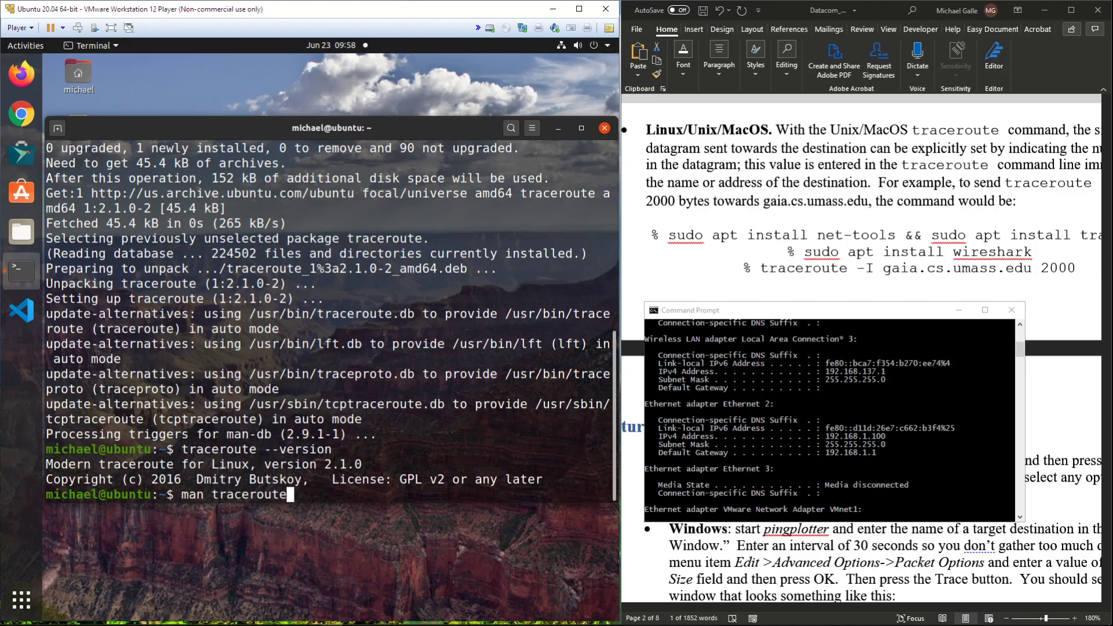
{"action": "key", "text": "Return"}
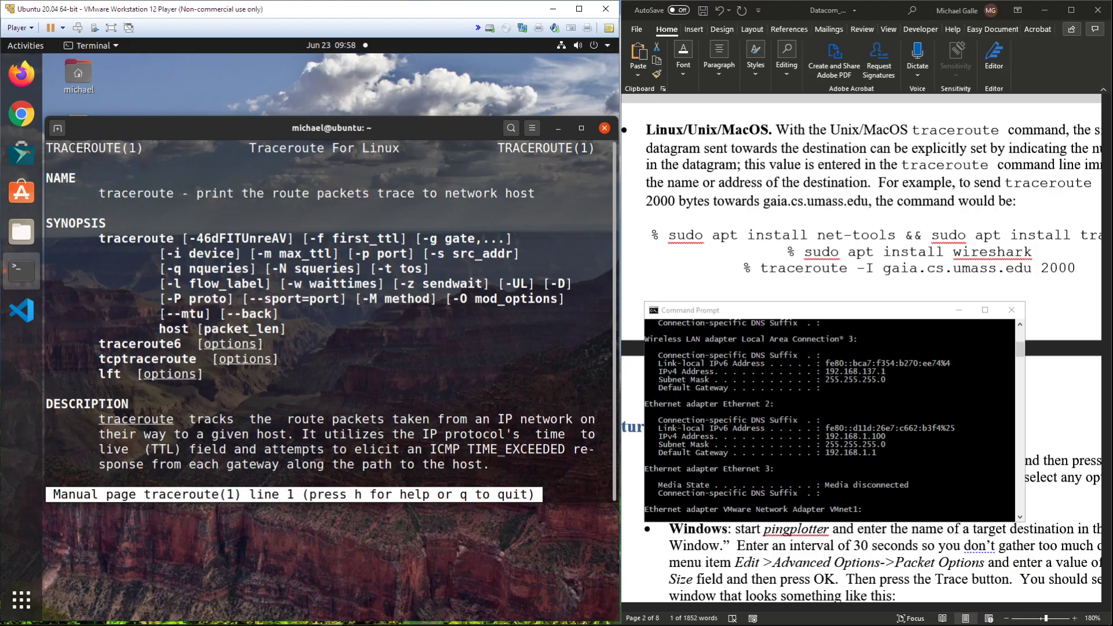
{"action": "scroll", "coordinate": [320, 320], "scroll_direction": "down", "scroll_amount": 1}
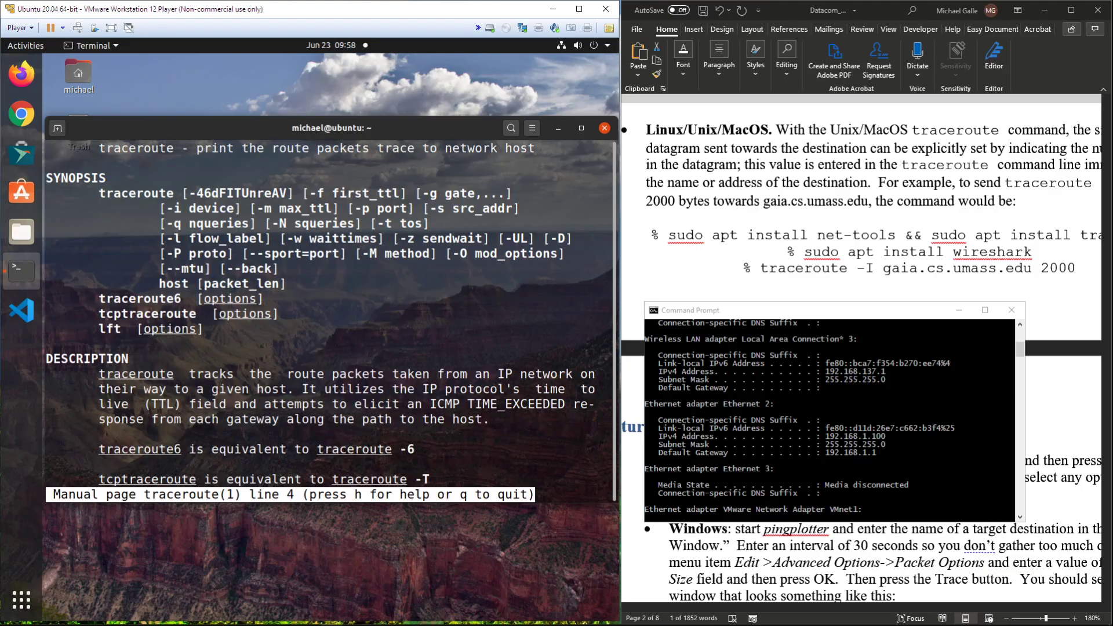
{"action": "scroll", "coordinate": [320, 321], "scroll_direction": "down", "scroll_amount": 9}
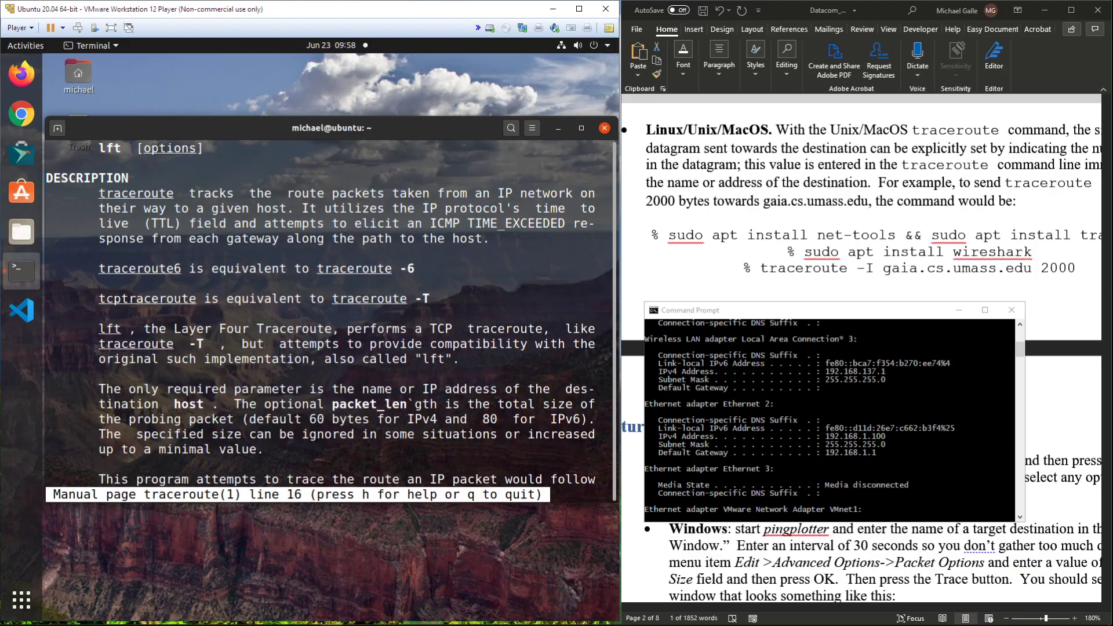
{"action": "scroll", "coordinate": [320, 321], "scroll_direction": "up", "scroll_amount": 10}
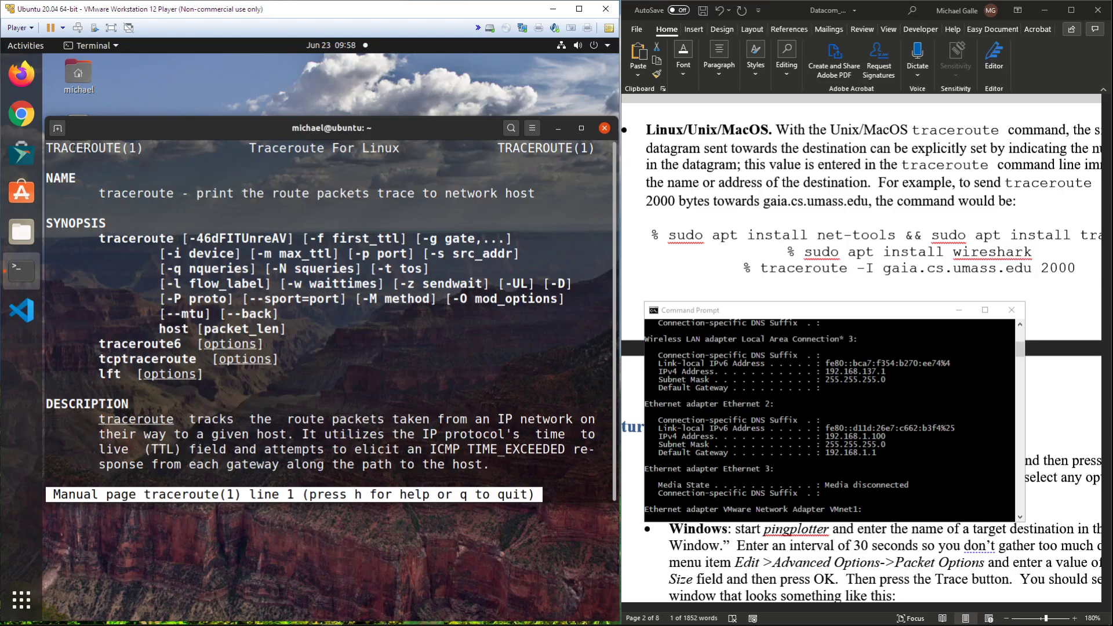
{"action": "left_click_drag", "start_coordinate": [159, 329], "coordinate": [286, 329]}
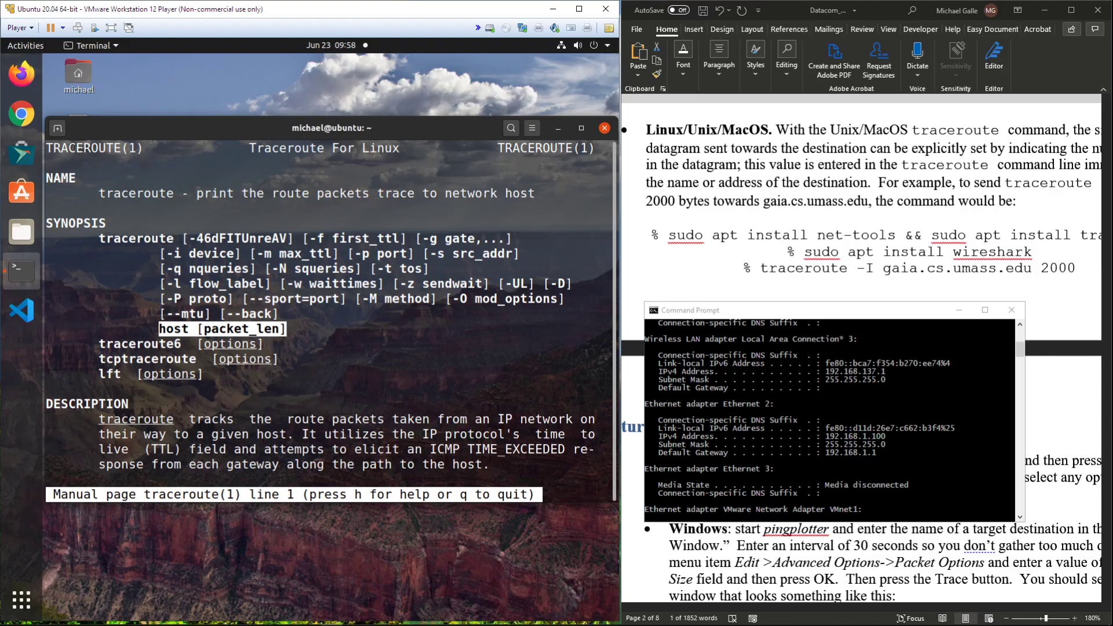
{"action": "left_click_drag", "start_coordinate": [197, 329], "coordinate": [286, 329]}
{"action": "left_click", "coordinate": [286, 329]}
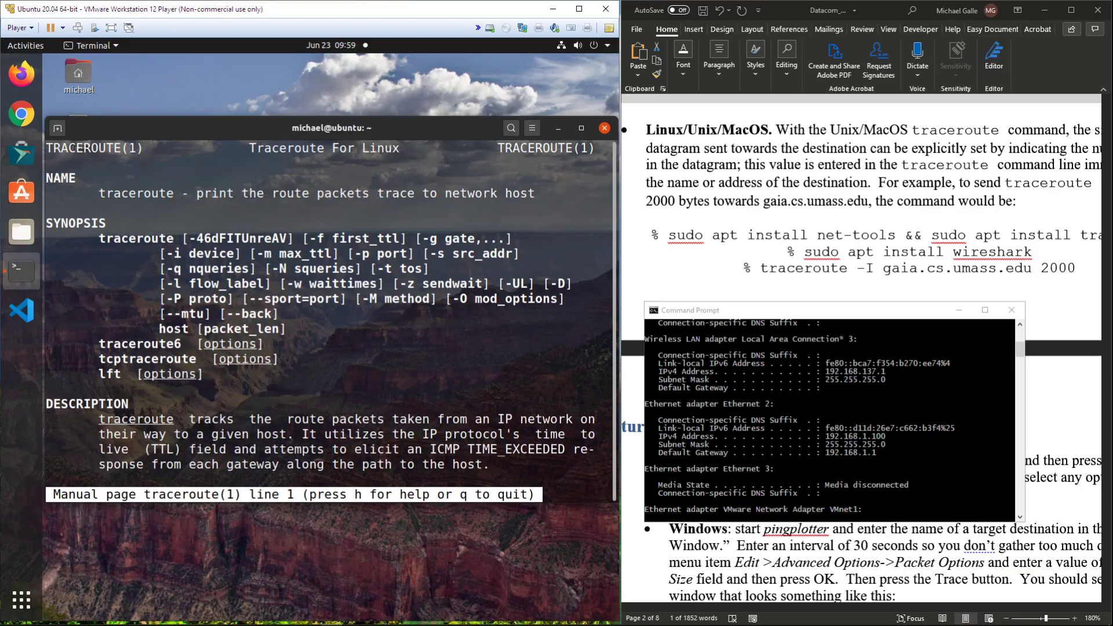
{"action": "key", "text": "q"}
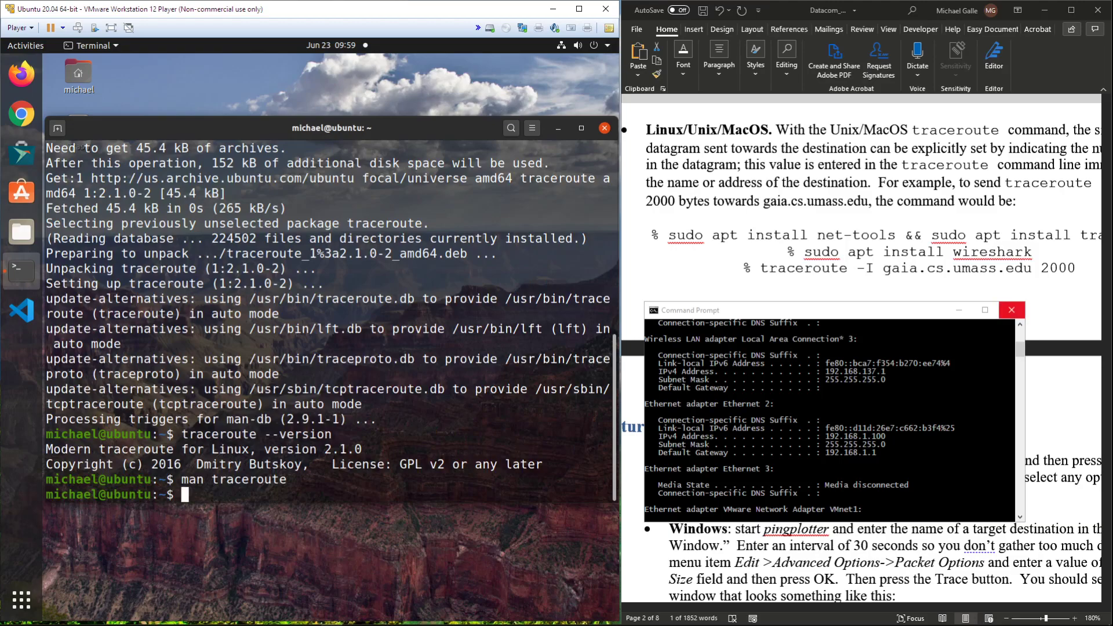
- Close the Windows Command Prompt and examine the -I option of the "traceroute -I gaia.cs.umass.edu 2000" command in the lab manual
{"action": "left_click", "coordinate": [1012, 310]}
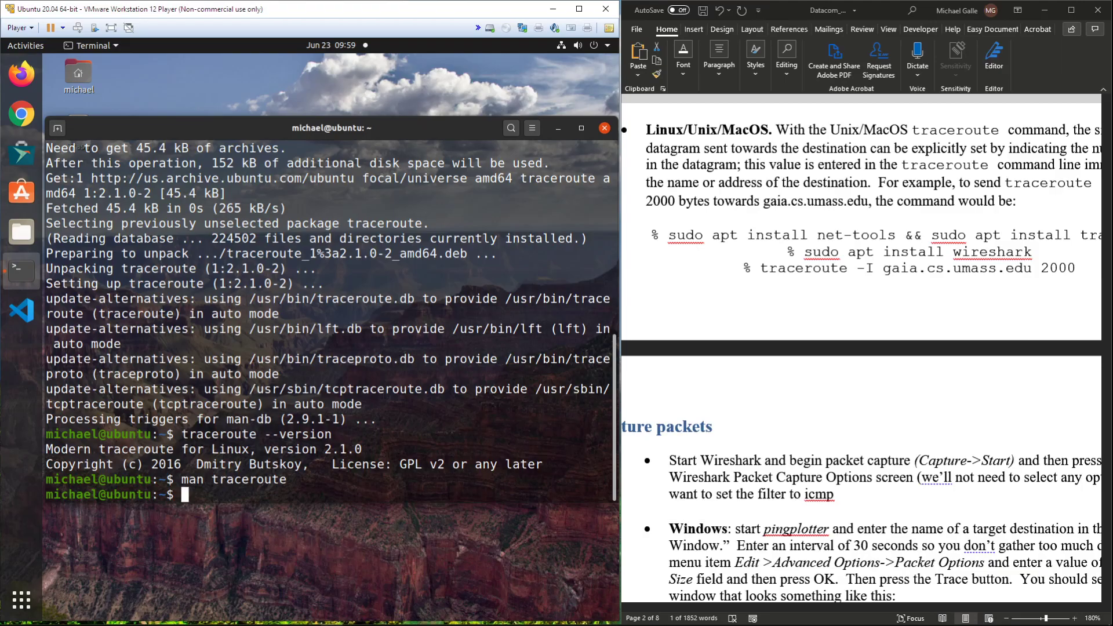
{"action": "left_click", "coordinate": [928, 278]}
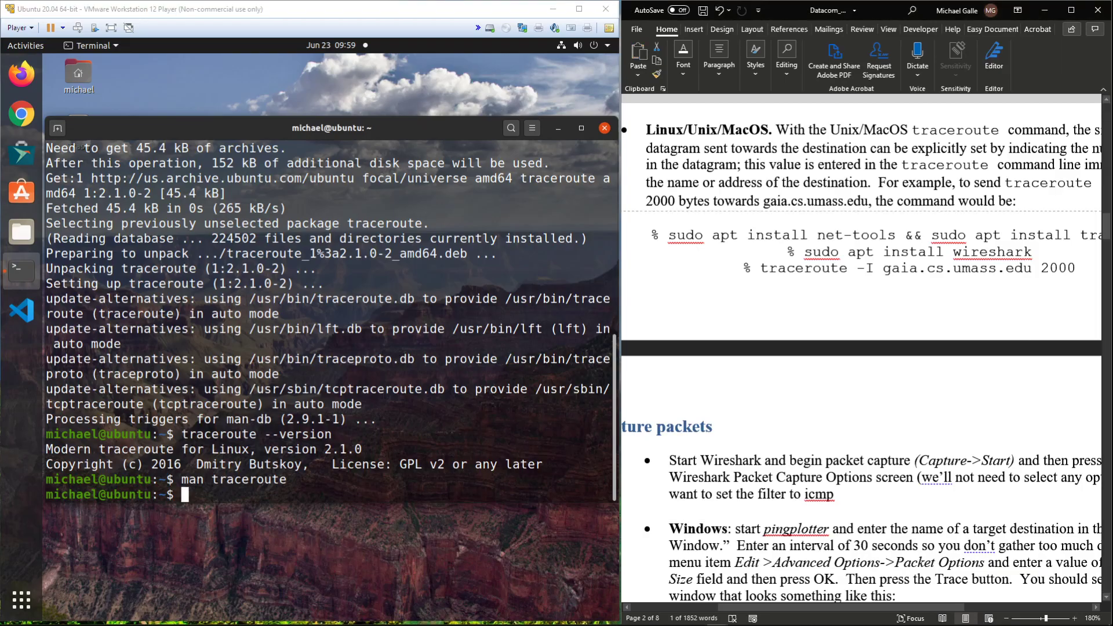
{"action": "left_click_drag", "start_coordinate": [760, 268], "coordinate": [1084, 269]}
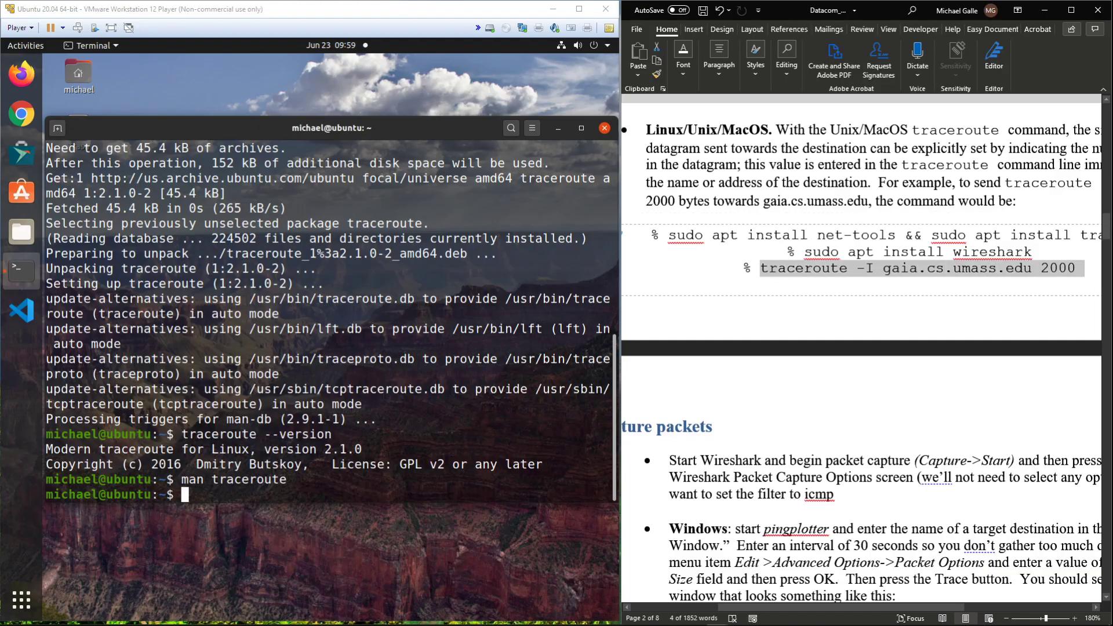
{"action": "left_click", "coordinate": [868, 269]}
{"action": "double_click", "coordinate": [868, 269]}
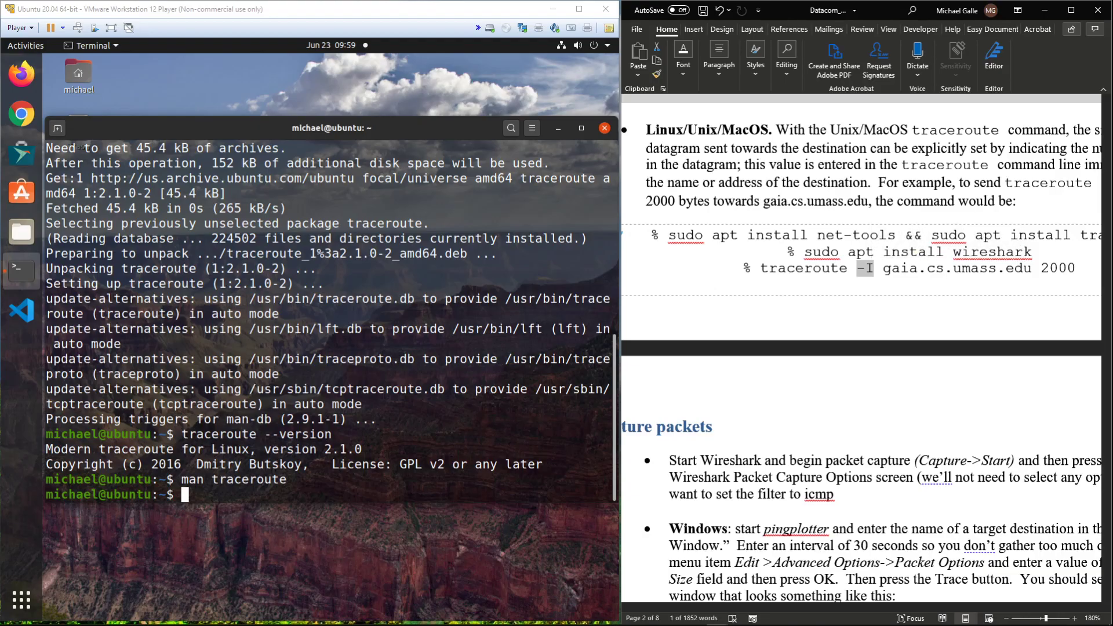
{"action": "key", "text": "ctrl+z"}
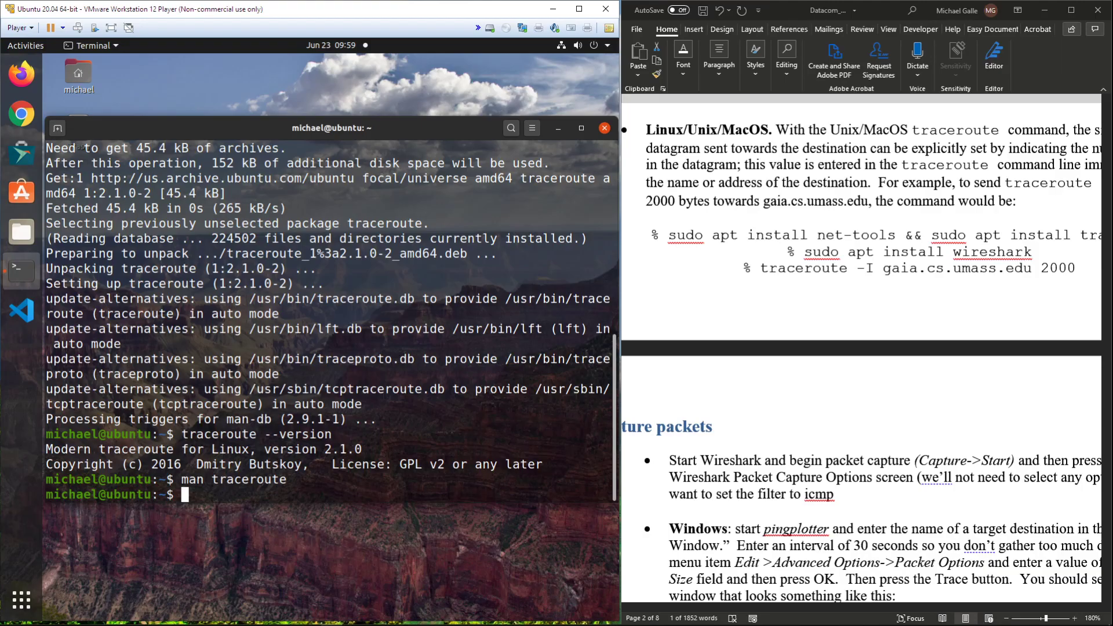
- Add the line "% sudo wireshark" to the lab manual between the Wireshark install command and the traceroute command
{"action": "left_click", "coordinate": [875, 268]}
{"action": "key", "text": "ctrl+z"}
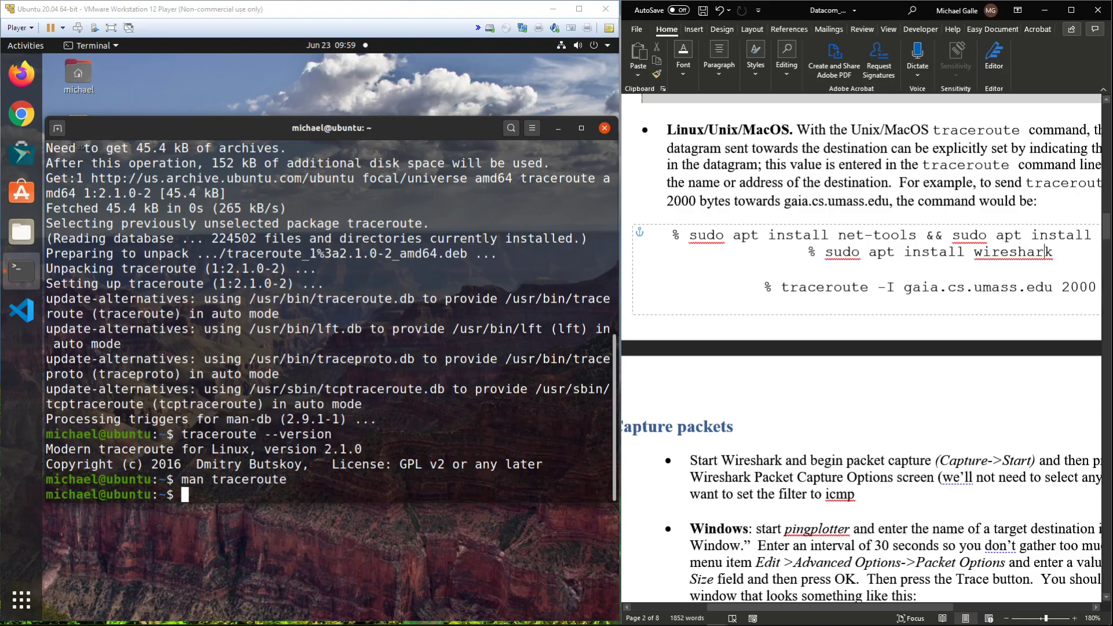
{"action": "type", "text": "k "}
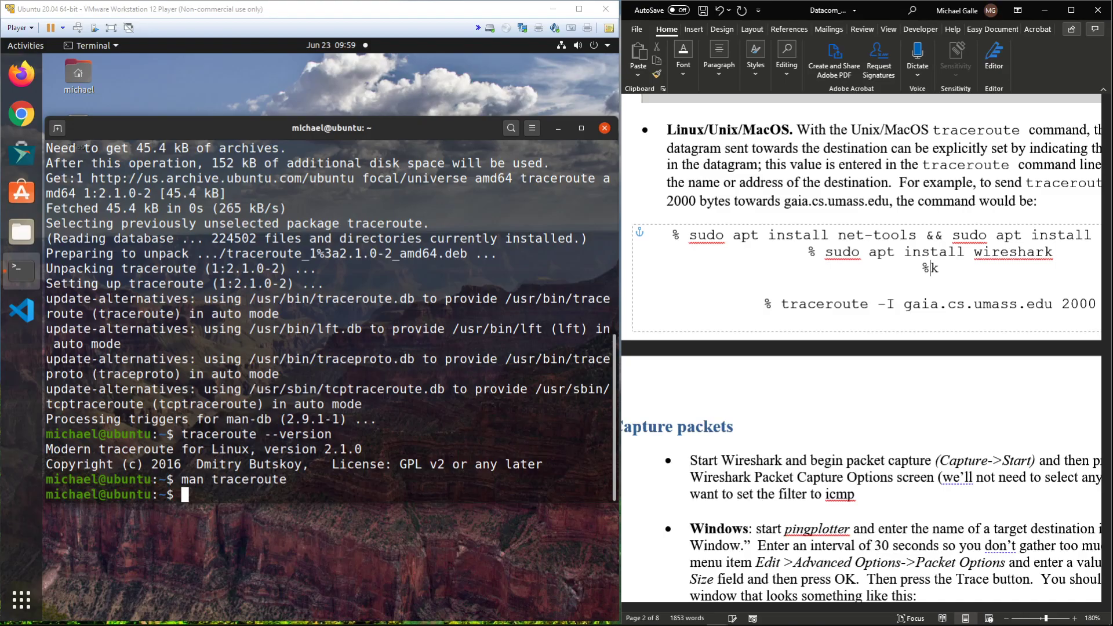
{"action": "type", "text": "% "}
{"action": "type", "text": "sudo wi"}
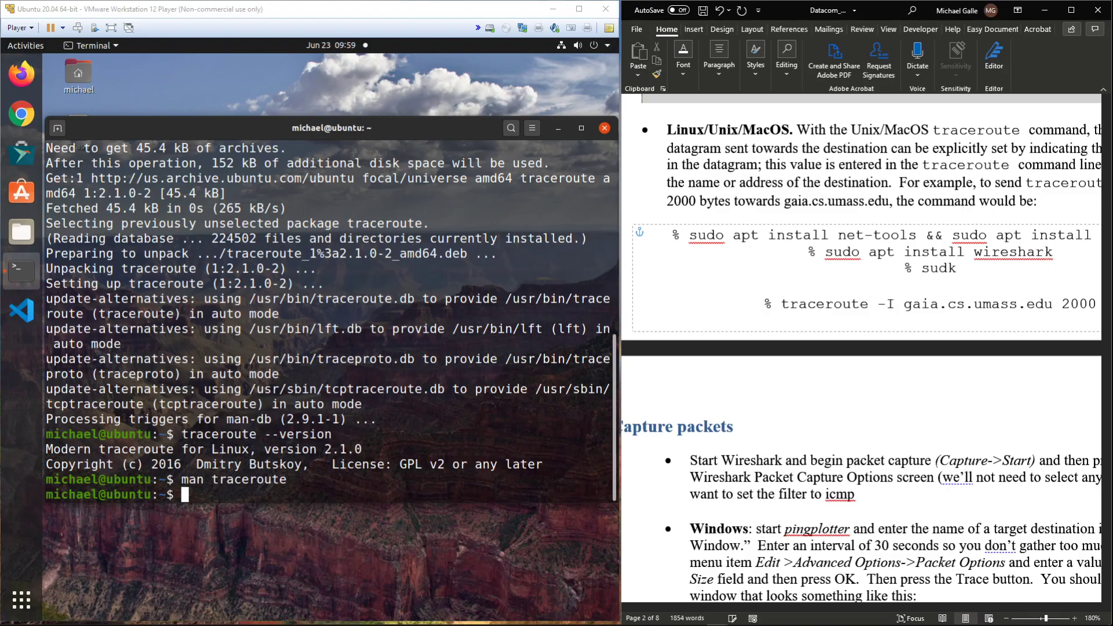
{"action": "type", "text": "reshar"}
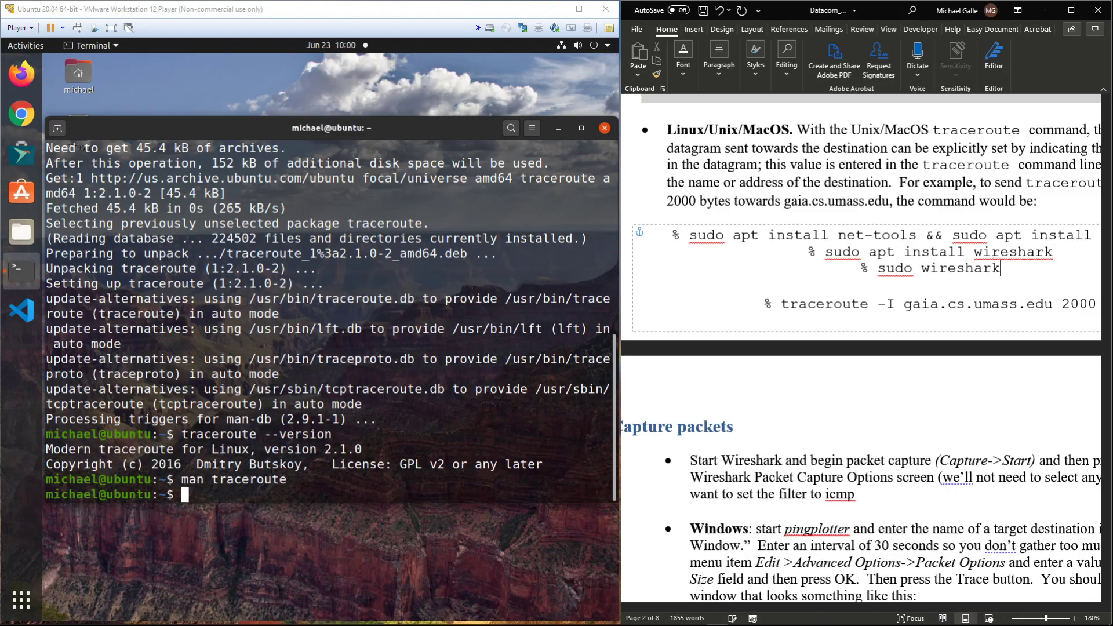
{"action": "key", "text": "Delete"}
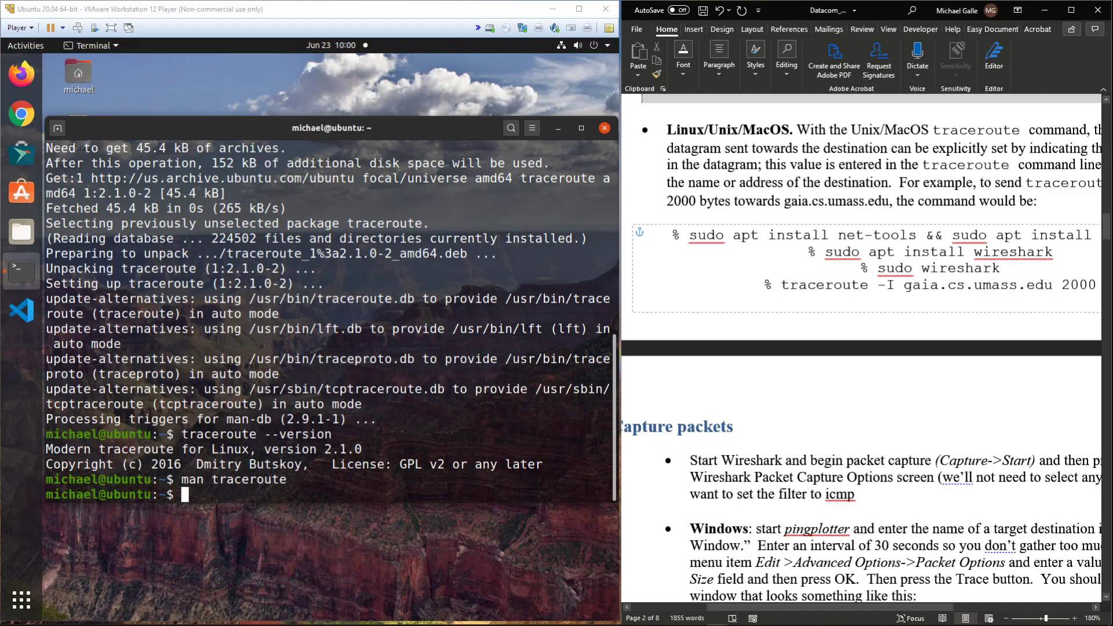
- Install Wireshark in the Ubuntu terminal with "sudo apt install wireshark"
{"action": "left_click", "coordinate": [371, 371]}
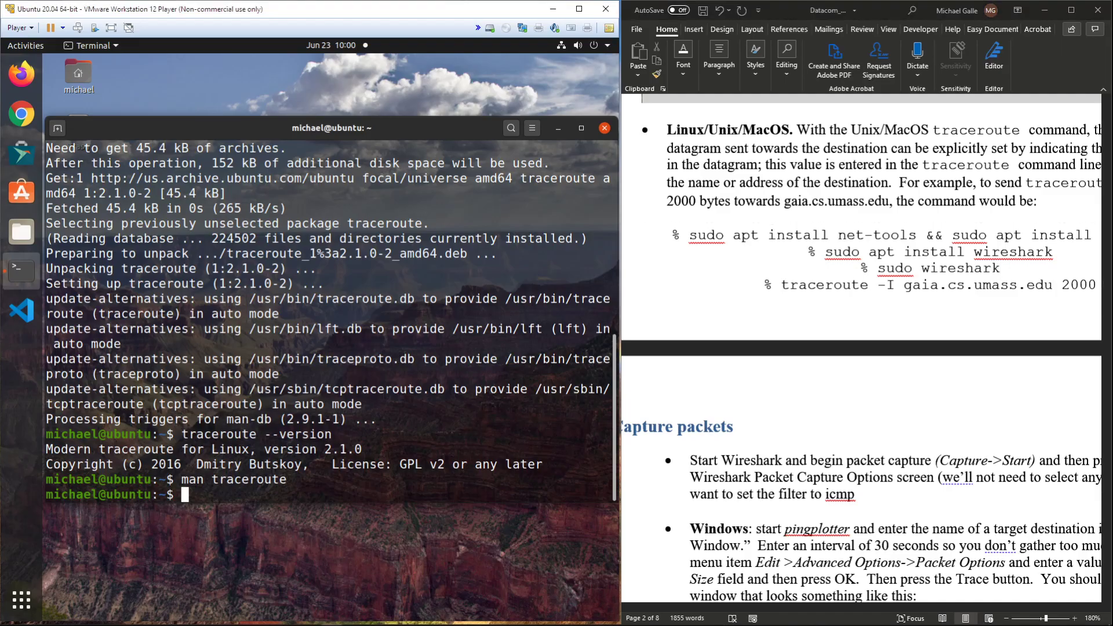
{"action": "type", "text": "sudo apt in"}
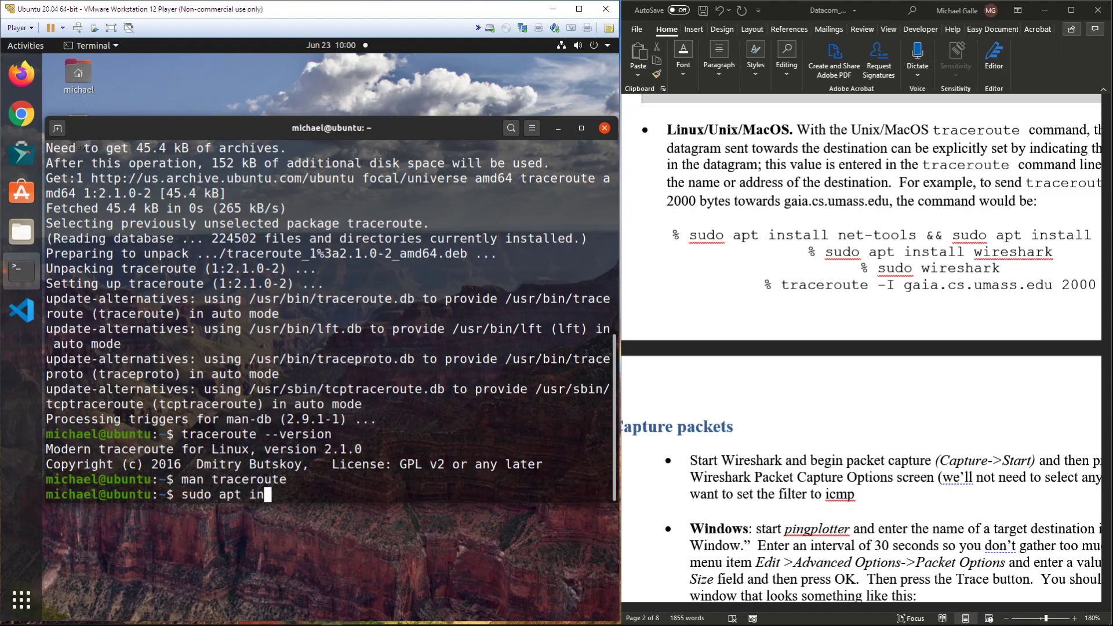
{"action": "type", "text": "stall wireshark"}
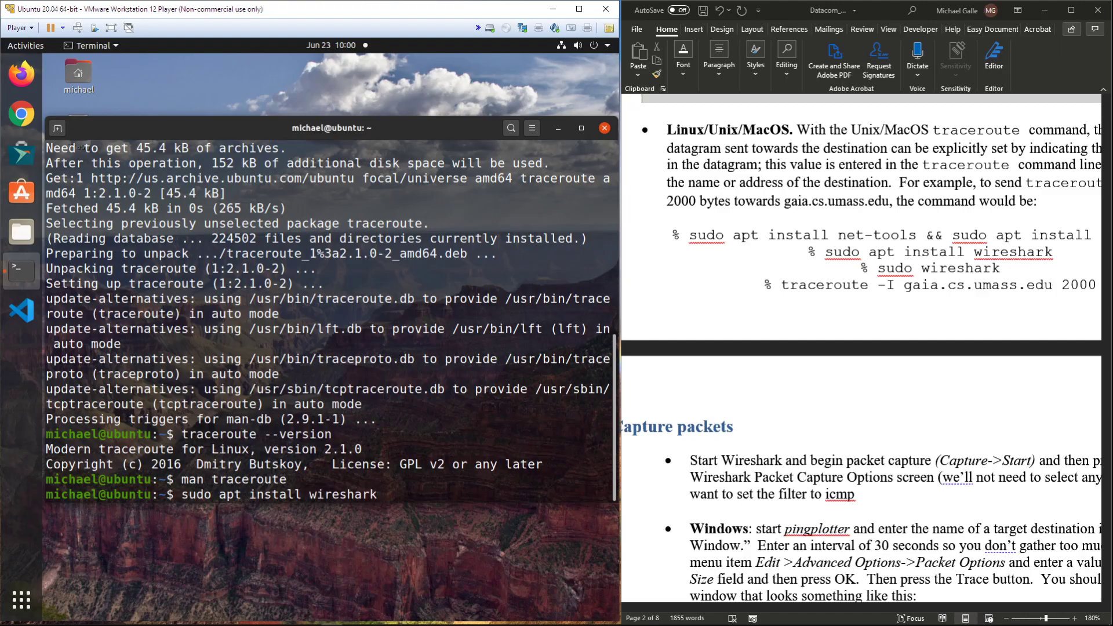
{"action": "key", "text": "Return"}
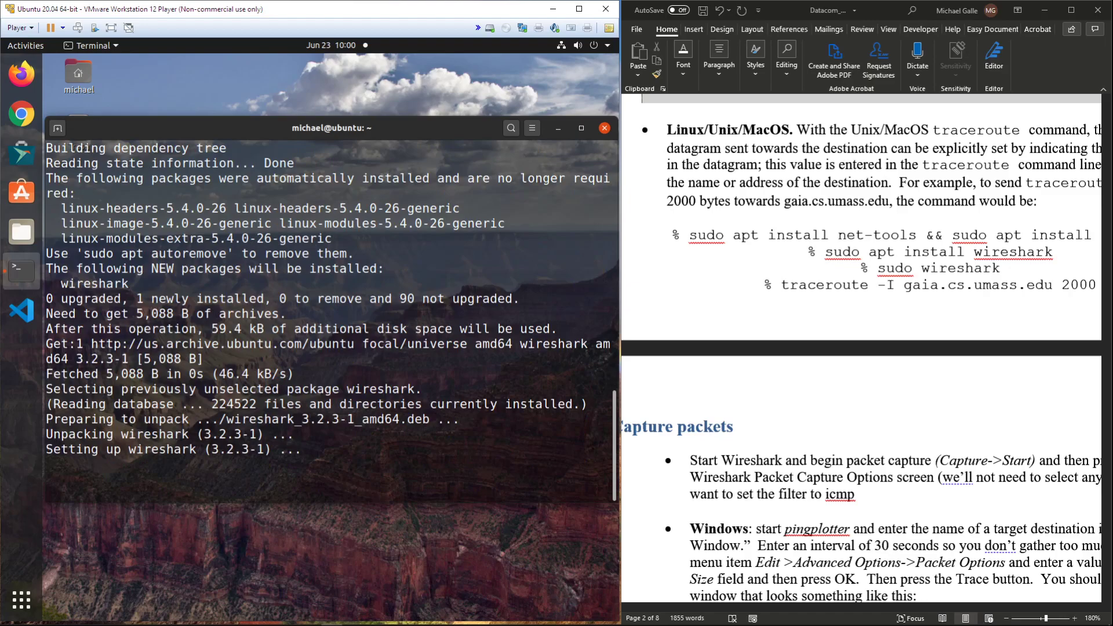
- Launch Wireshark from the terminal without sudo and close it
{"action": "type", "text": "wireshark"}
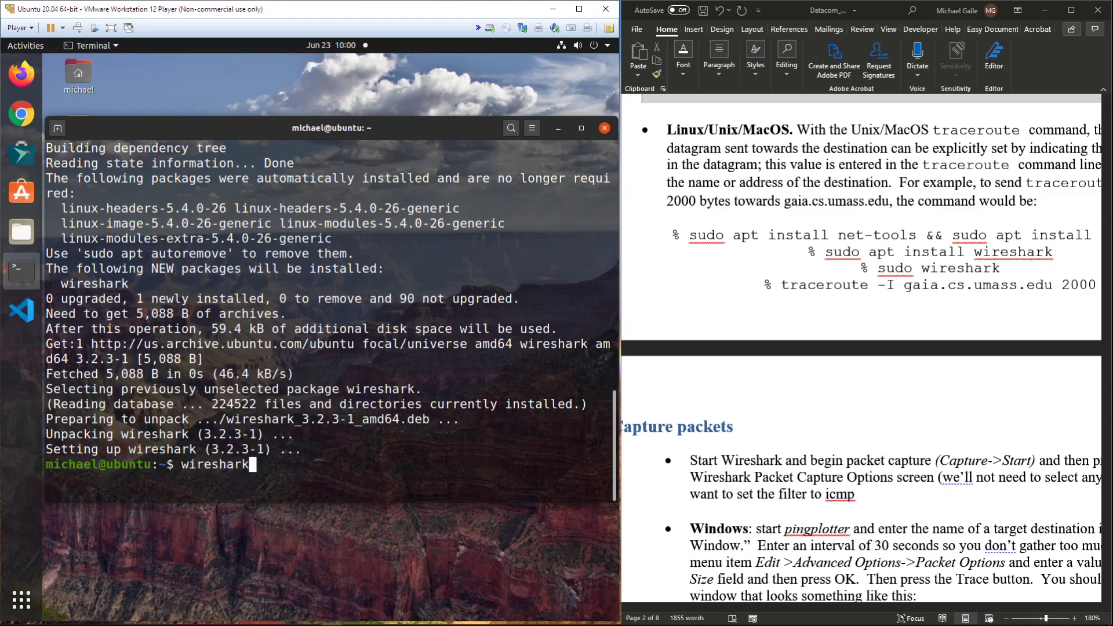
{"action": "key", "text": "Return"}
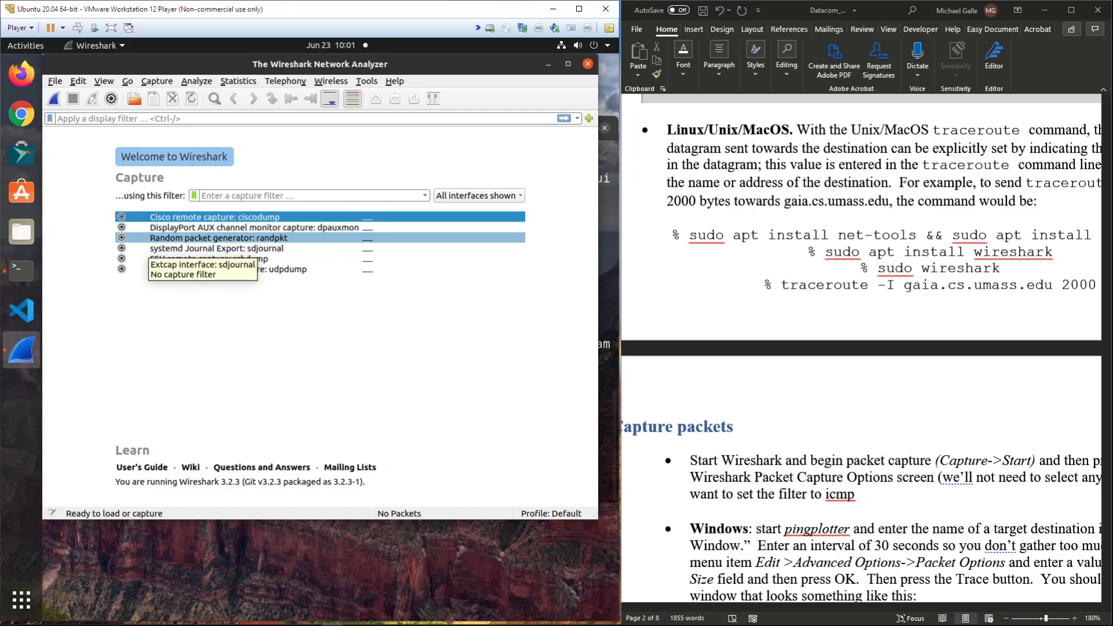
{"action": "left_click", "coordinate": [588, 63]}
- Launch Wireshark with "sudo wireshark", capture packets on the ens33 interface for a few seconds, and stop the capture
{"action": "type", "text": "sudo wireshark"}
{"action": "key", "text": "Return"}
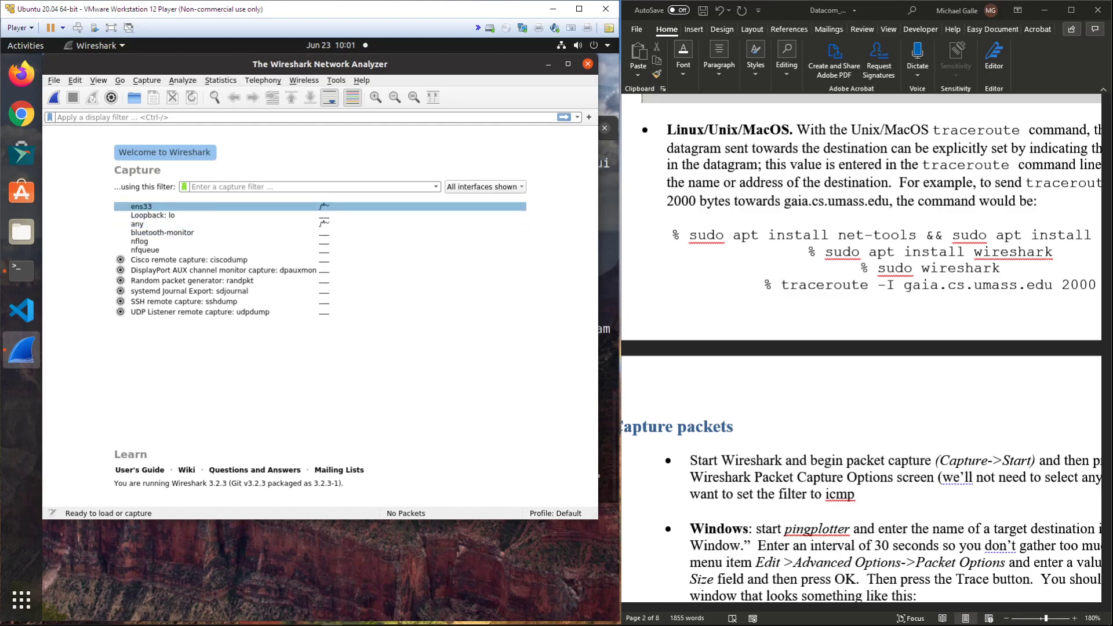
{"action": "double_click", "coordinate": [272, 207]}
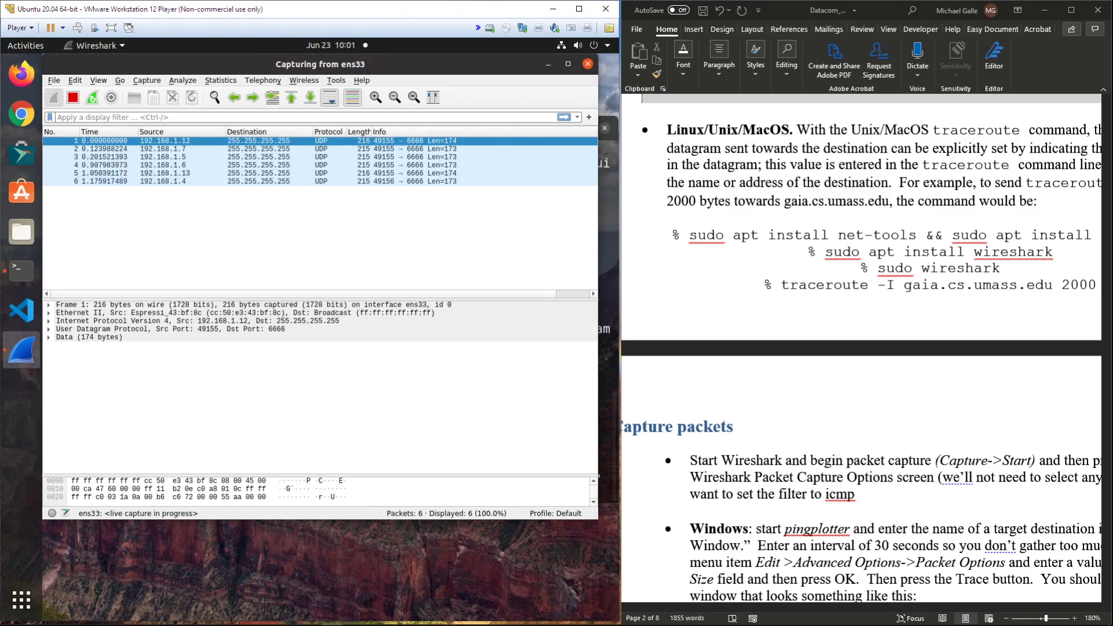
{"action": "left_click", "coordinate": [73, 97]}
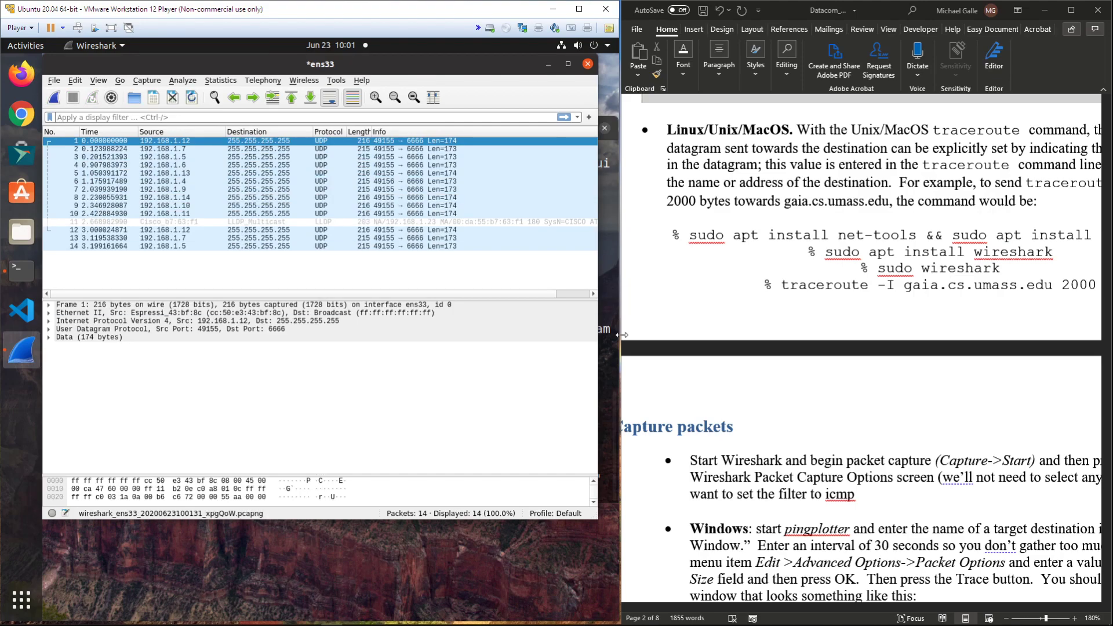
- Examine the Capture packets instructions and the Linux command list in the lab manual
{"action": "left_click_drag", "start_coordinate": [622, 335], "coordinate": [621, 335]}
{"action": "scroll", "coordinate": [864, 348], "scroll_direction": "down", "scroll_amount": 5}
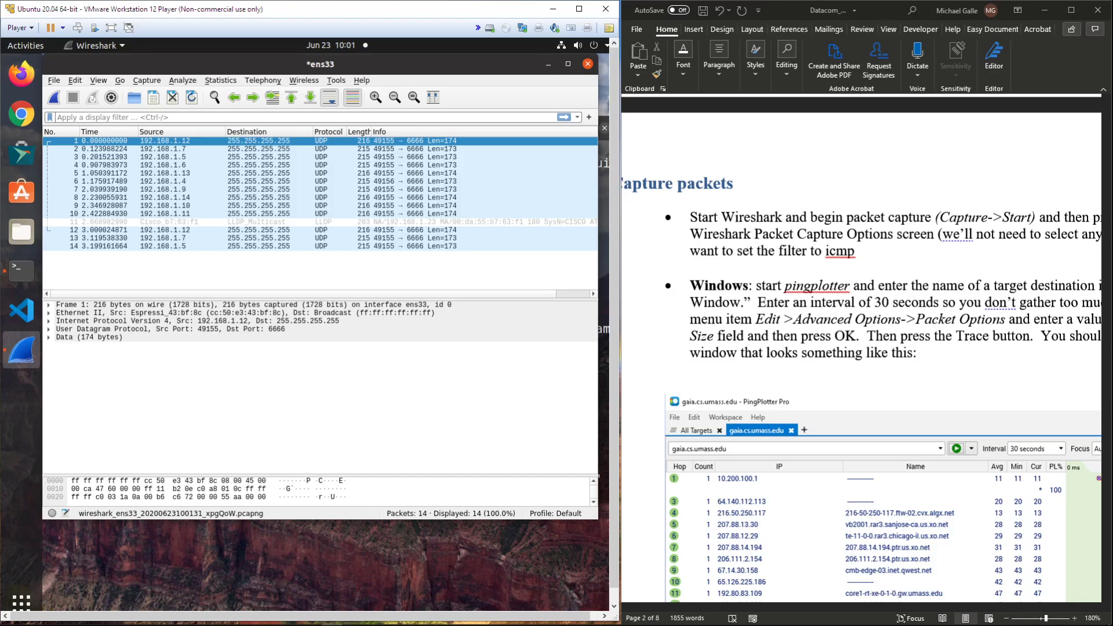
{"action": "scroll", "coordinate": [864, 348], "scroll_direction": "up", "scroll_amount": 7}
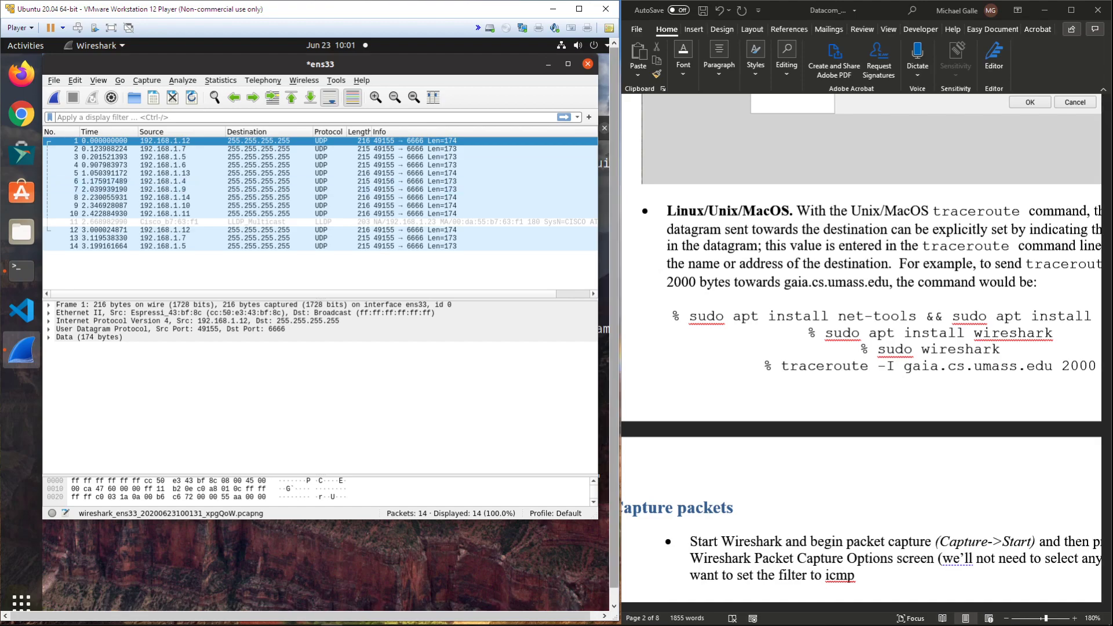
{"action": "mouse_move", "coordinate": [619, 177]}
{"action": "left_mouse_down"}
{"action": "mouse_move", "coordinate": [793, 191]}
{"action": "mouse_move", "coordinate": [621, 192]}
{"action": "left_mouse_up"}
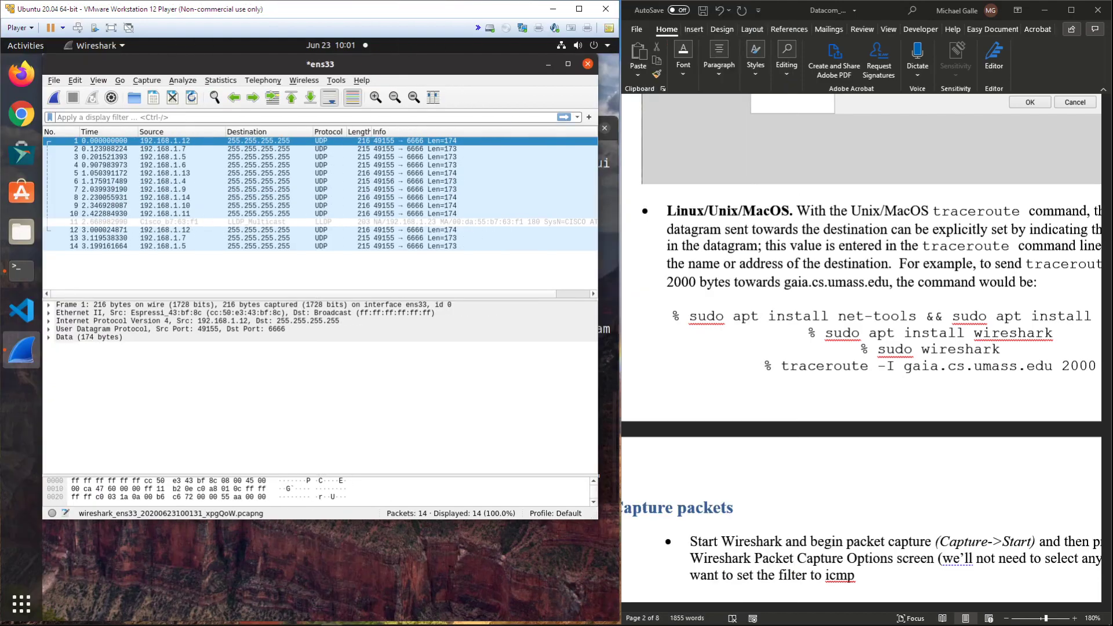
- Minimize the terminal that runs Wireshark and open a second terminal window, placed over the lower part of the Wireshark window
{"action": "left_click", "coordinate": [607, 208]}
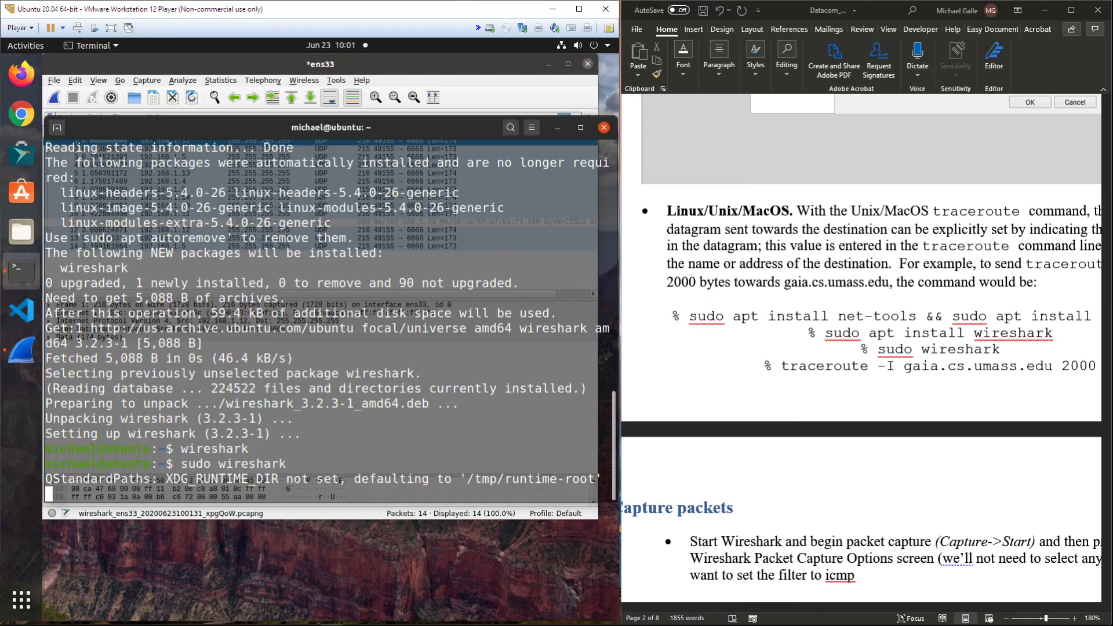
{"action": "left_click", "coordinate": [557, 127]}
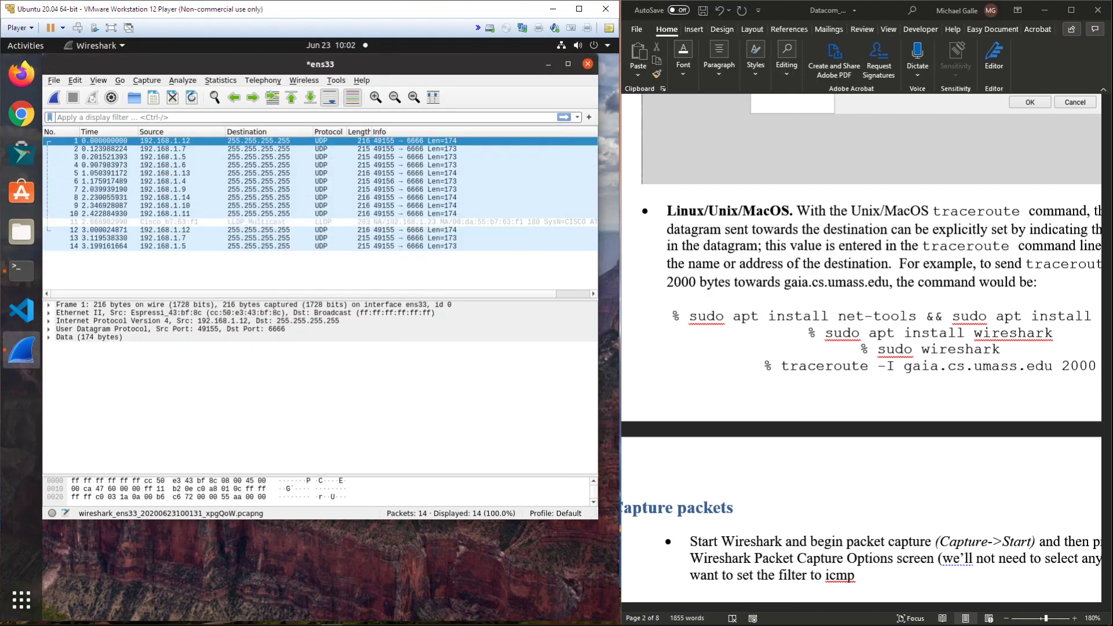
{"action": "right_click", "coordinate": [22, 270]}
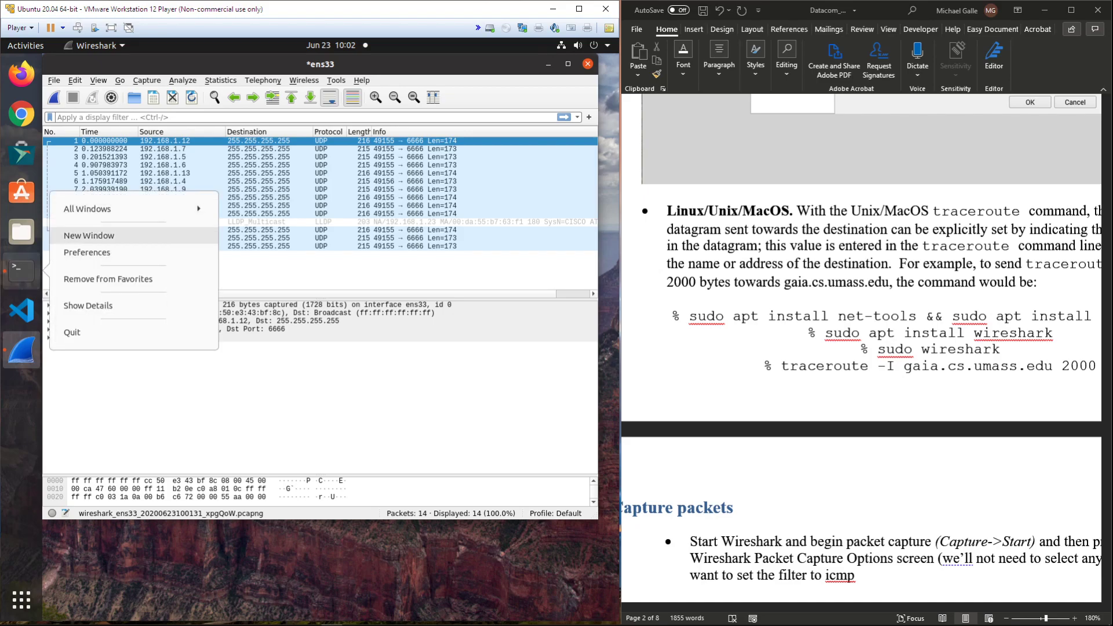
{"action": "left_click", "coordinate": [89, 235]}
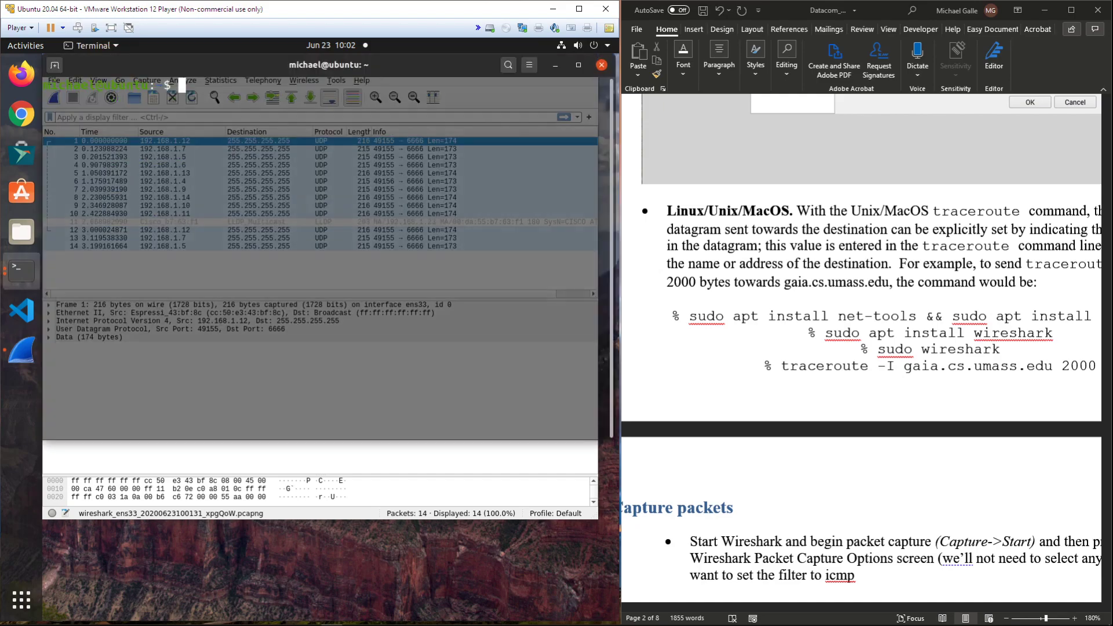
{"action": "left_click_drag", "start_coordinate": [290, 65], "coordinate": [348, 372]}
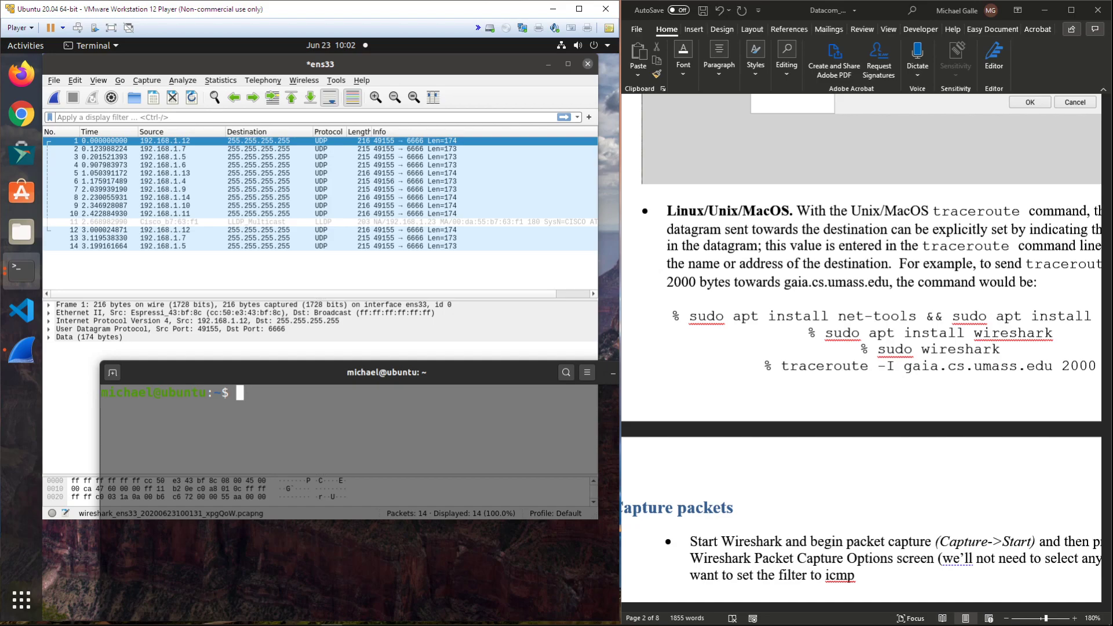
- Examine the packet size 2000 at the end of the manual's traceroute command
{"action": "left_click", "coordinate": [782, 366]}
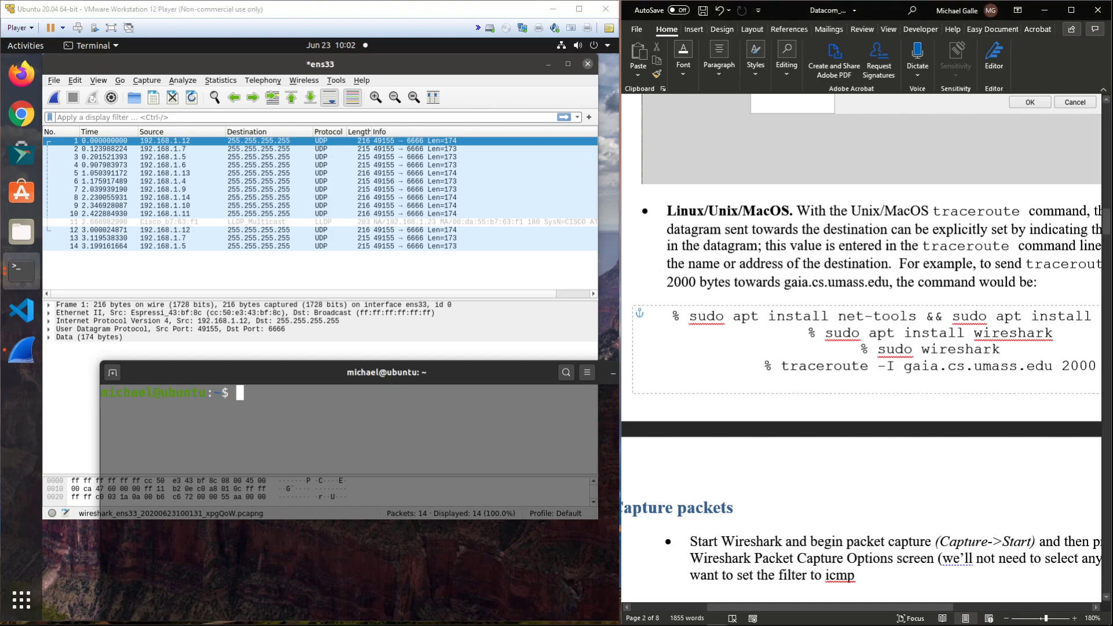
{"action": "left_click_drag", "start_coordinate": [830, 607], "coordinate": [904, 607]}
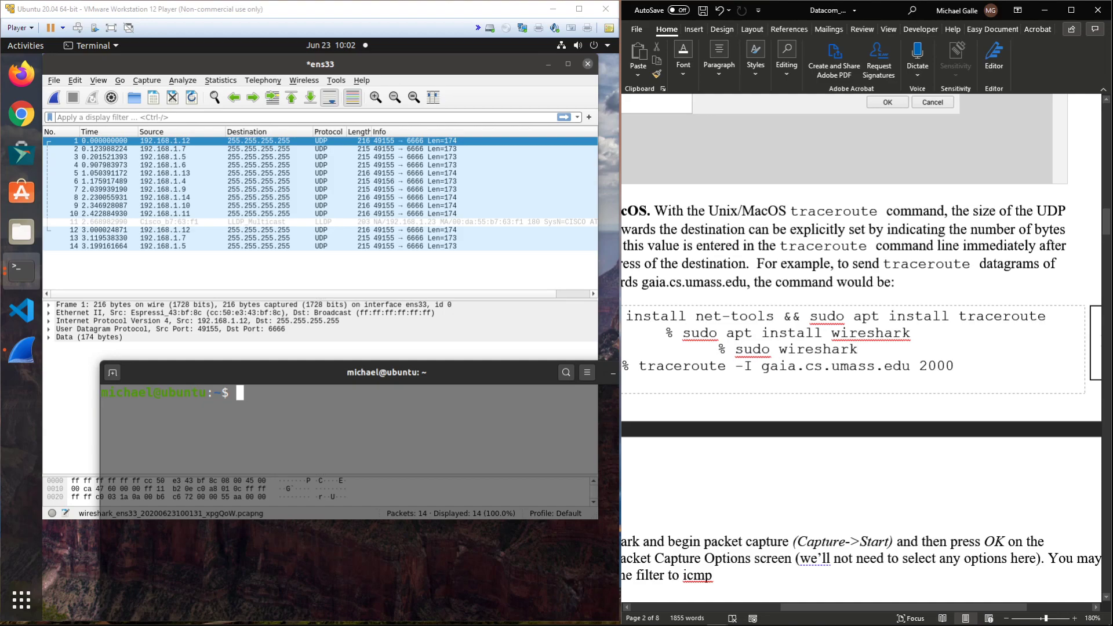
{"action": "left_click_drag", "start_coordinate": [919, 366], "coordinate": [955, 366]}
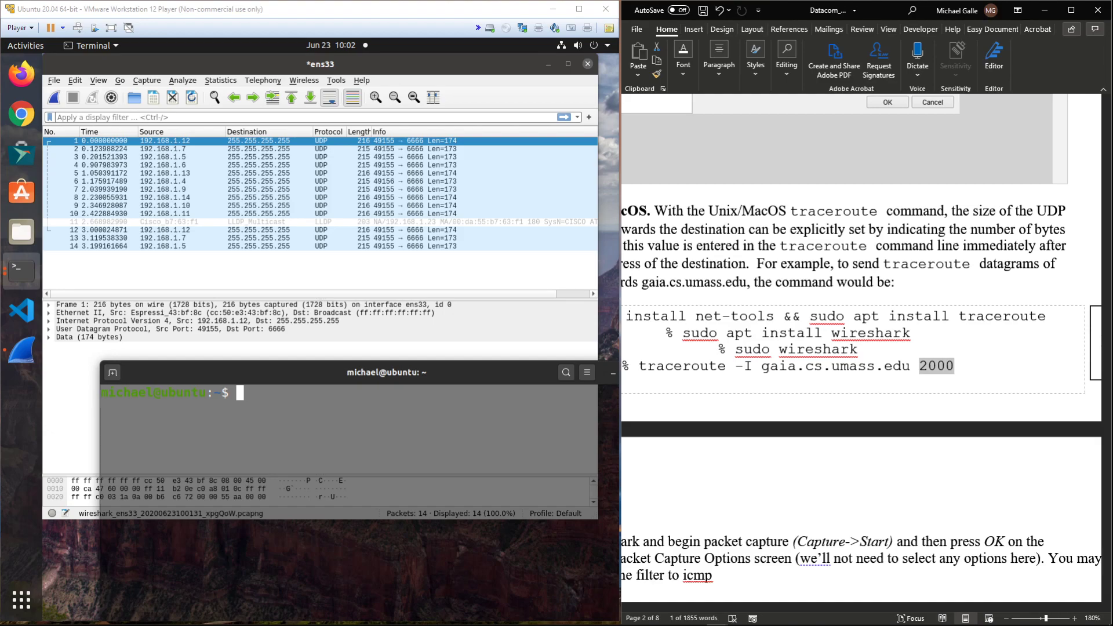
- Narrow the Word window and zoom the lab manual to 100%, keeping the full "traceroute -I gaia.cs.umass.edu 2000" command in view
{"action": "left_click", "coordinate": [371, 429]}
{"action": "left_click_drag", "start_coordinate": [387, 372], "coordinate": [328, 344]}
{"action": "left_click_drag", "start_coordinate": [619, 261], "coordinate": [865, 277]}
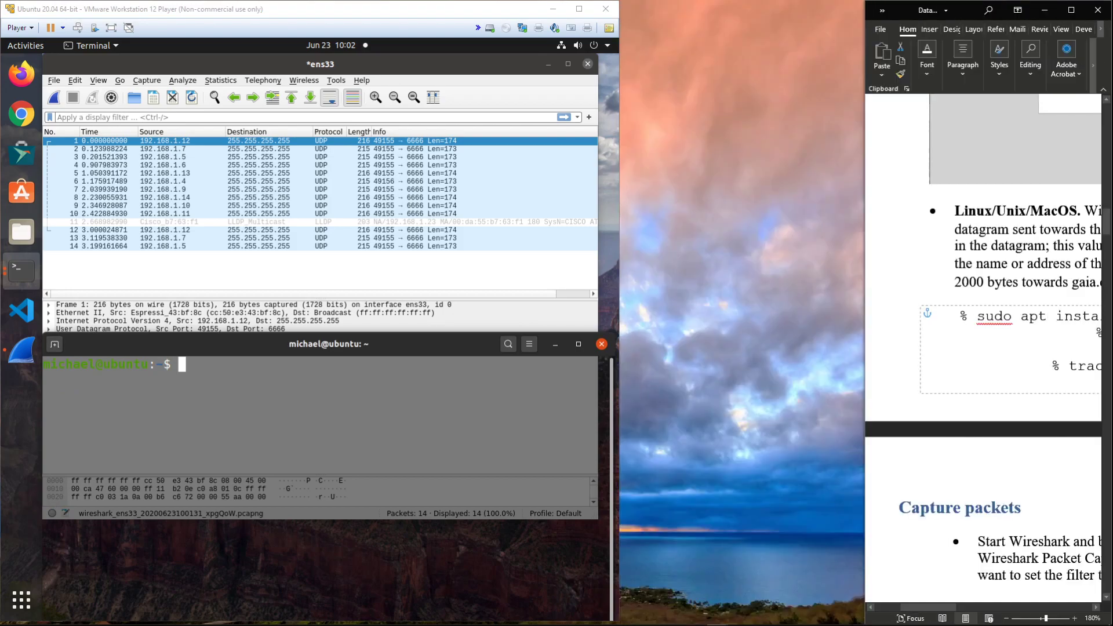
{"action": "left_click_drag", "start_coordinate": [928, 607], "coordinate": [970, 607]}
{"action": "left_click", "coordinate": [1006, 619]}
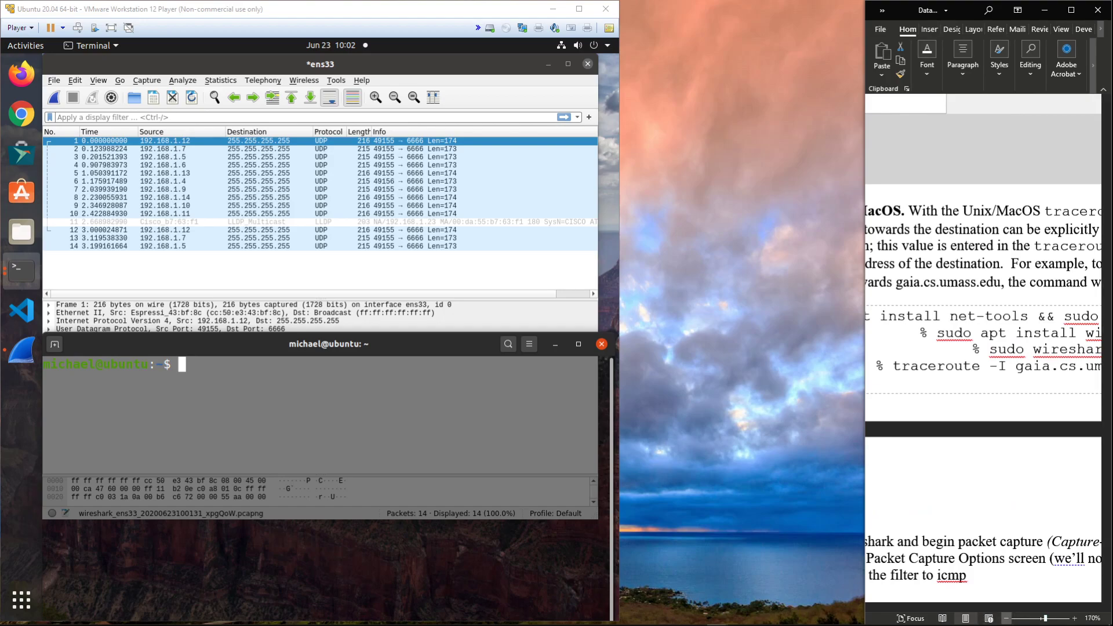
{"action": "left_click", "coordinate": [1006, 618]}
{"action": "left_click", "coordinate": [1006, 618]}
{"action": "left_click", "coordinate": [1006, 619]}
{"action": "left_click", "coordinate": [1007, 618]}
{"action": "left_click", "coordinate": [1007, 619]}
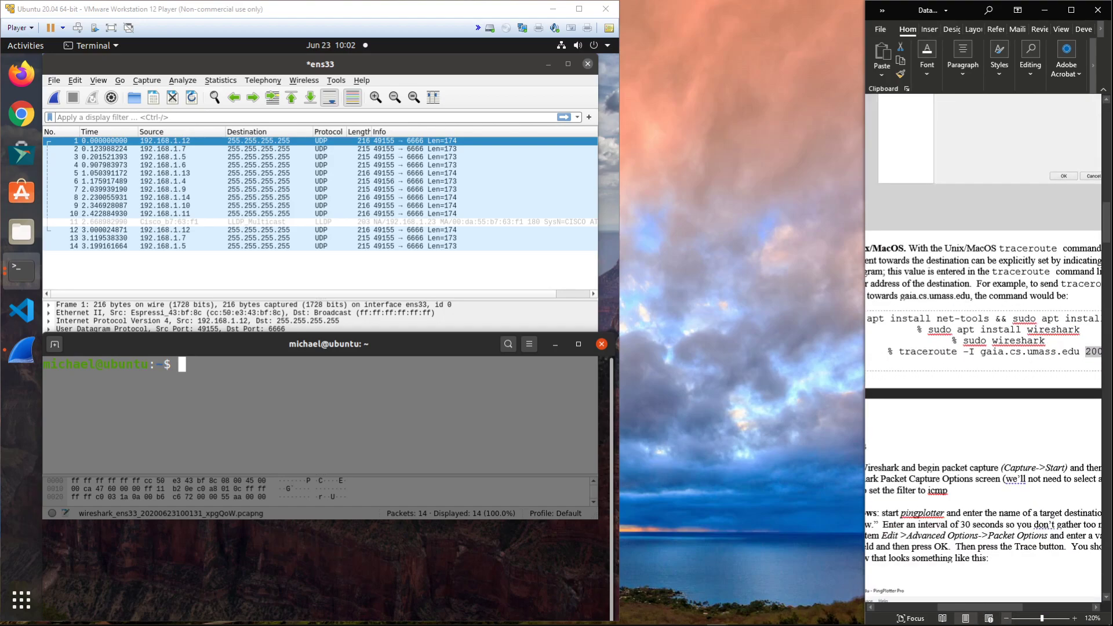
{"action": "left_click", "coordinate": [1006, 619]}
{"action": "left_click", "coordinate": [1006, 619]}
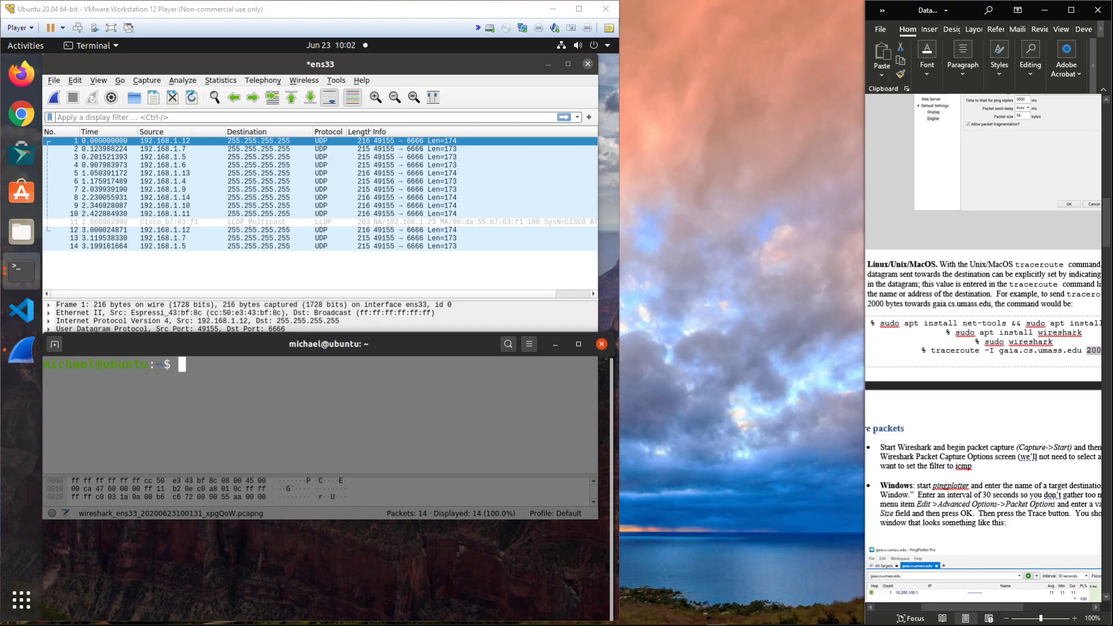
{"action": "left_click_drag", "start_coordinate": [977, 607], "coordinate": [989, 608]}
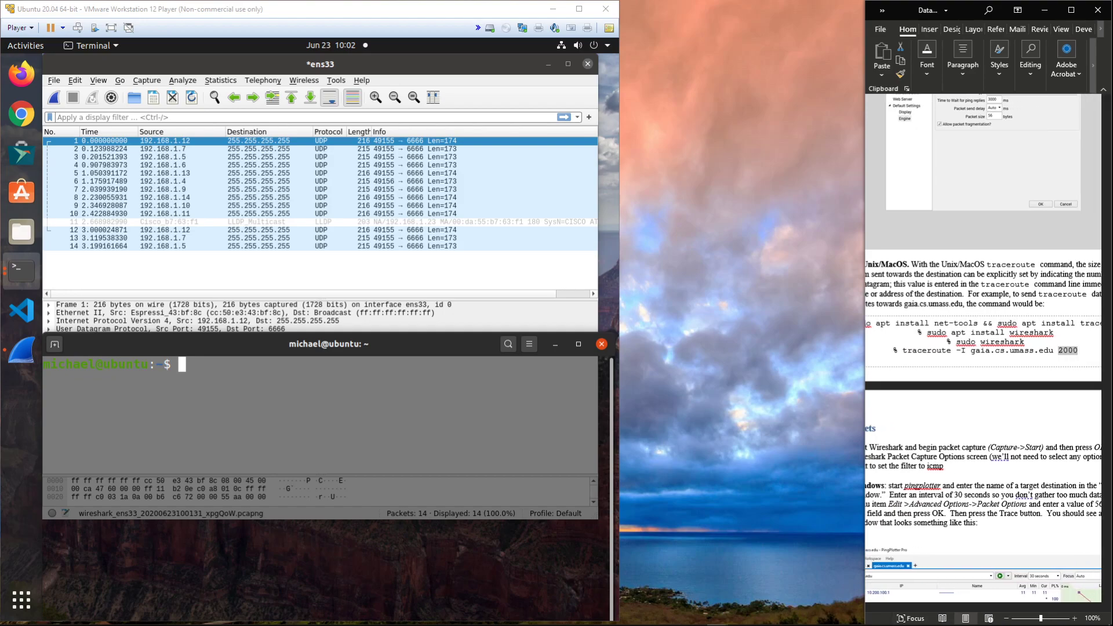
- Widen the virtual machine window up to the lab manual and spread the terminal and Wireshark windows apart
{"action": "left_click_drag", "start_coordinate": [619, 348], "coordinate": [864, 348]}
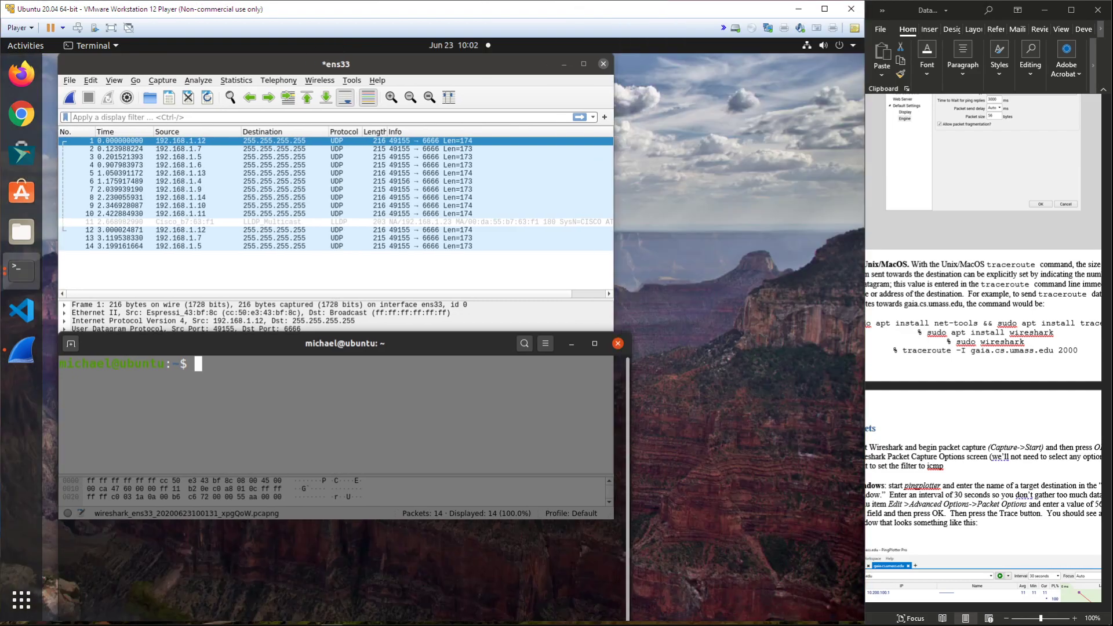
{"action": "left_click_drag", "start_coordinate": [406, 343], "coordinate": [617, 239]}
{"action": "left_click_drag", "start_coordinate": [429, 65], "coordinate": [416, 65]}
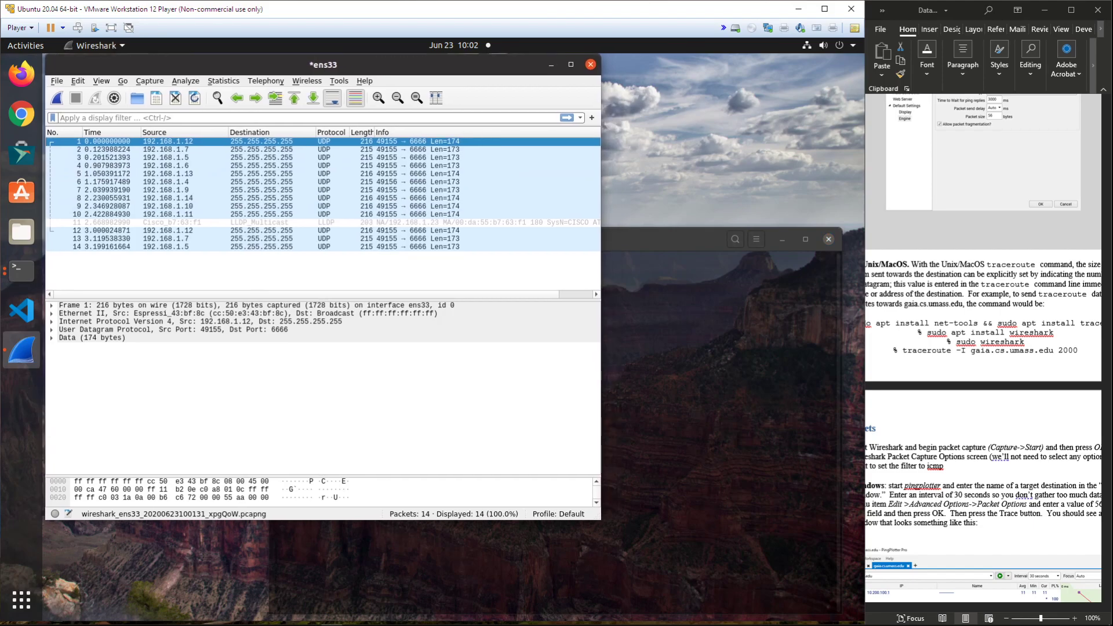
- Enter "traceroute -I gaia.cs.umass.edu 56" in the second terminal without running it
{"action": "left_click", "coordinate": [667, 348]}
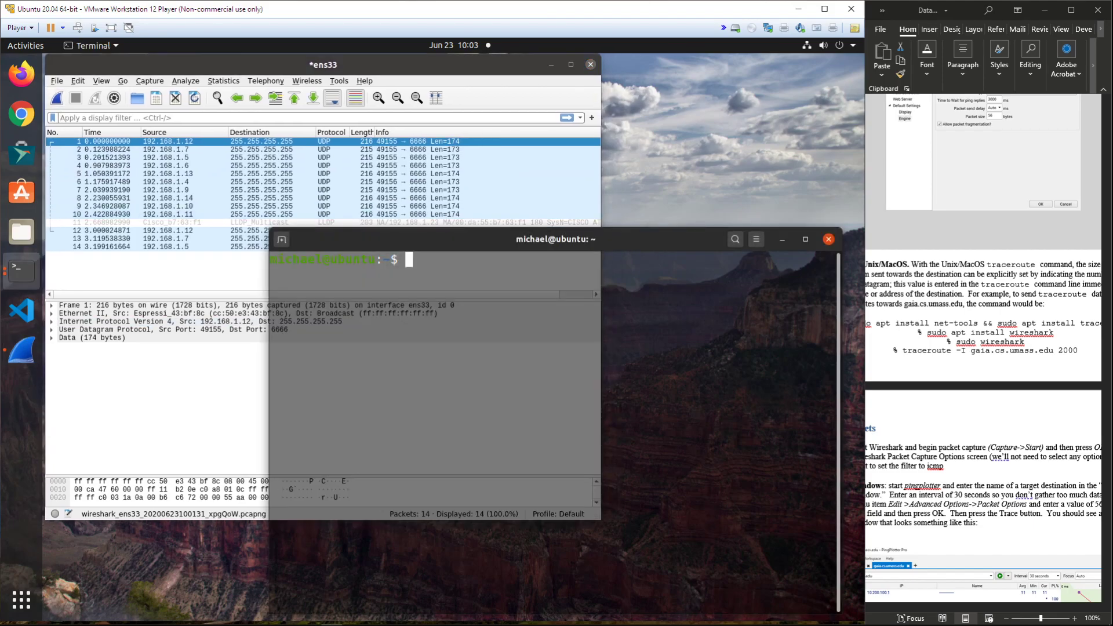
{"action": "type", "text": "traceroute"}
{"action": "type", "text": "-I"}
{"action": "type", "text": "gaia"}
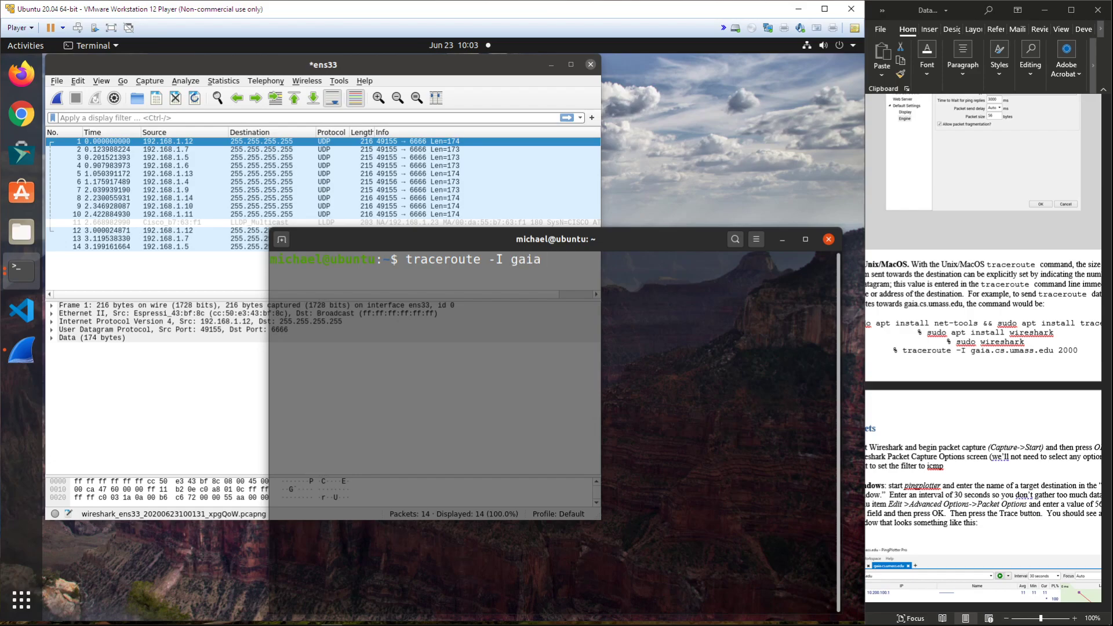
{"action": "type", "text": ".cs.umass.edu 56"}
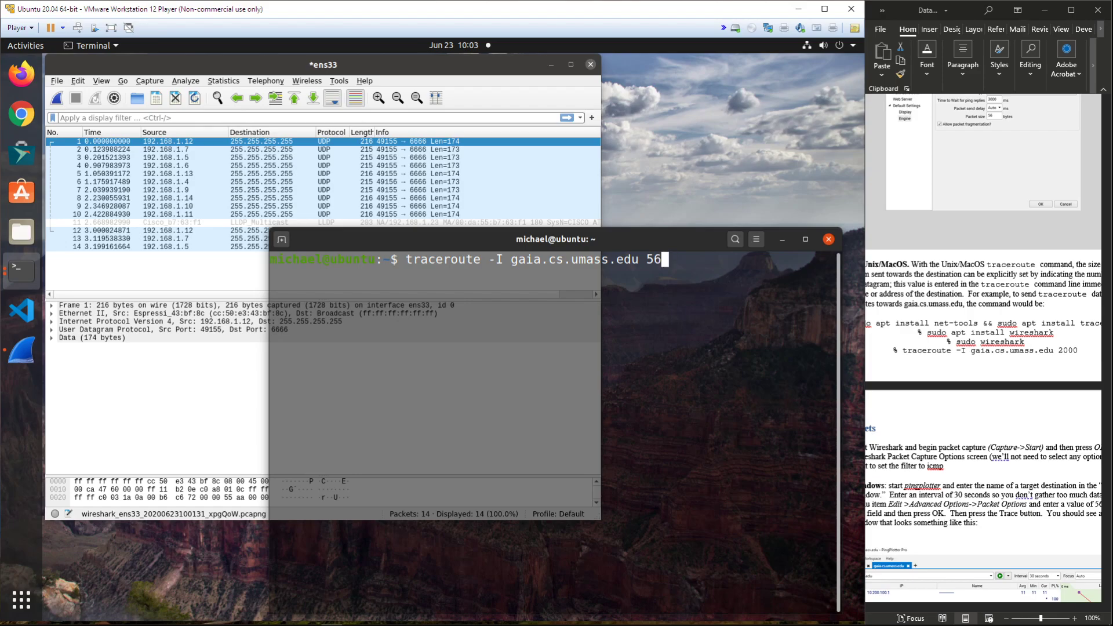
- Start a new Wireshark capture without saving the earlier packets and run the prepared 56-byte traceroute command
{"action": "left_click", "coordinate": [223, 64]}
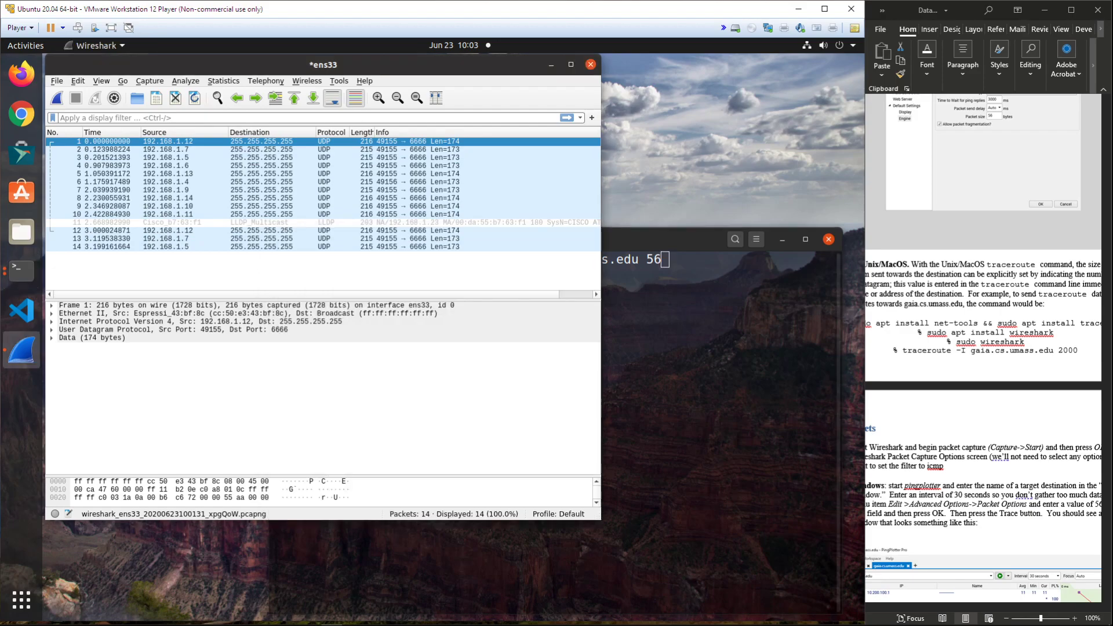
{"action": "left_click", "coordinate": [57, 98]}
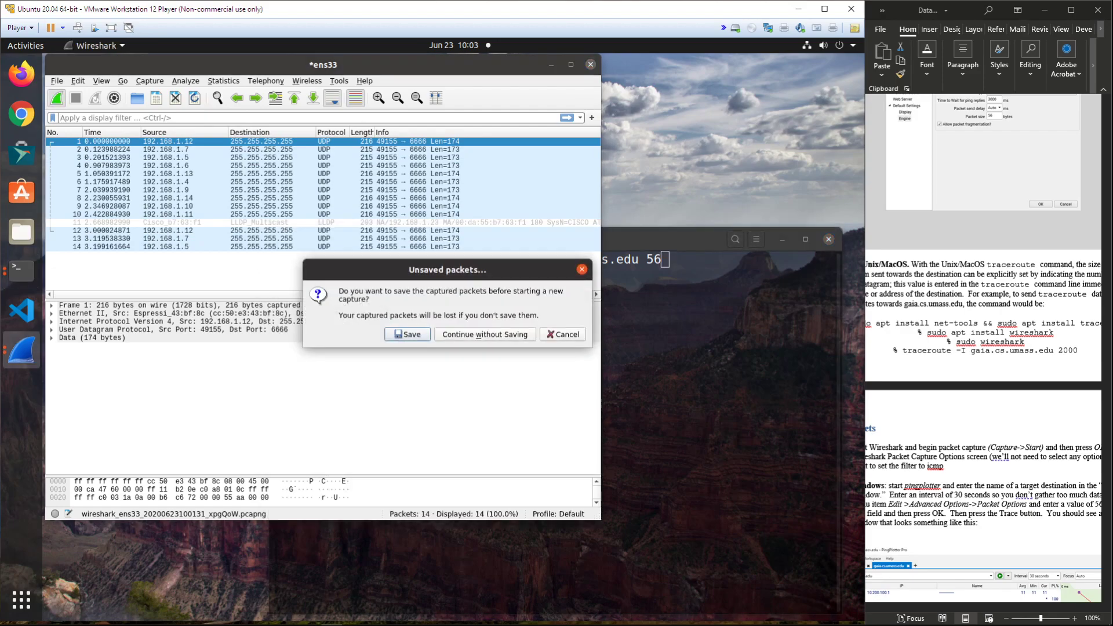
{"action": "left_click", "coordinate": [486, 335]}
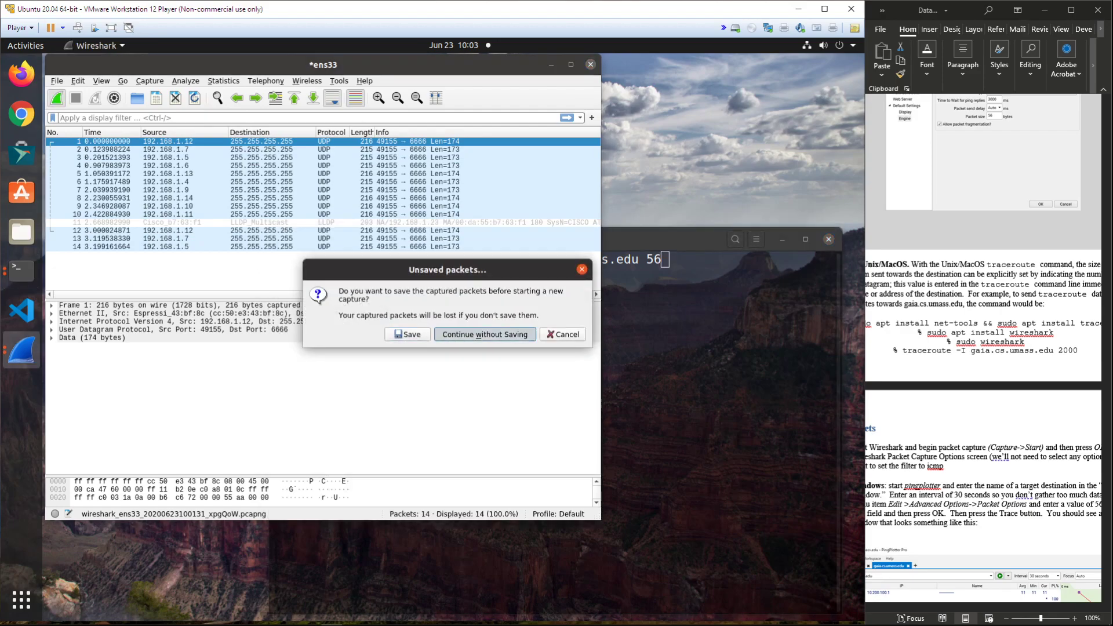
{"action": "left_click", "coordinate": [672, 315]}
{"action": "key", "text": "Return"}
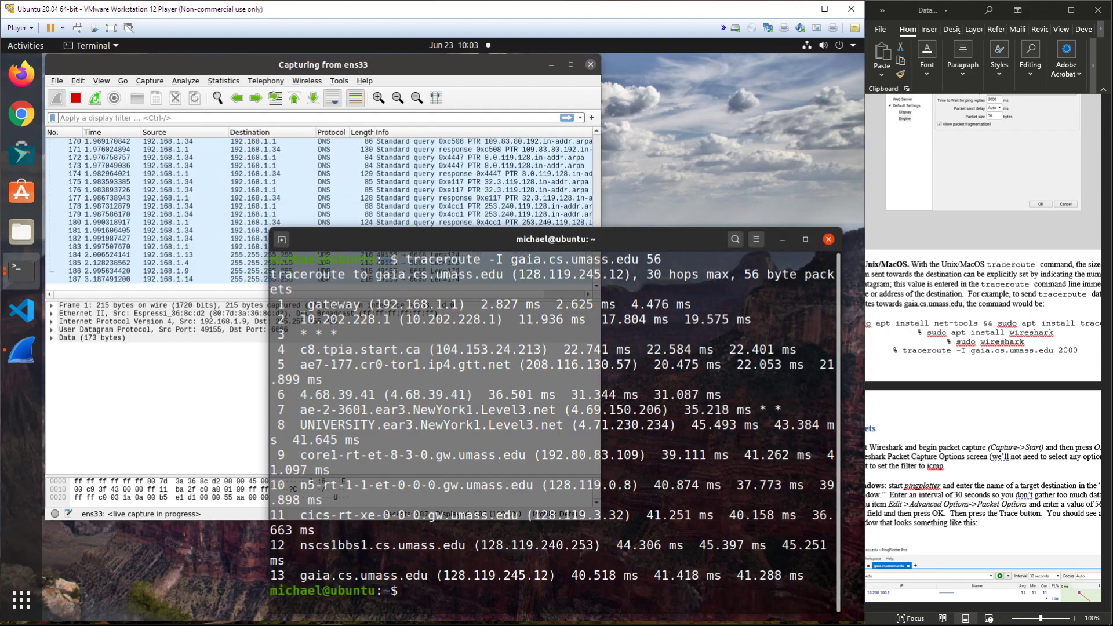
- Rerun the traceroute to gaia.cs.umass.edu with a packet size of 2000 bytes
{"action": "key", "text": "Up"}
{"action": "key", "text": "BackSpace"}
{"action": "key", "text": "BackSpace"}
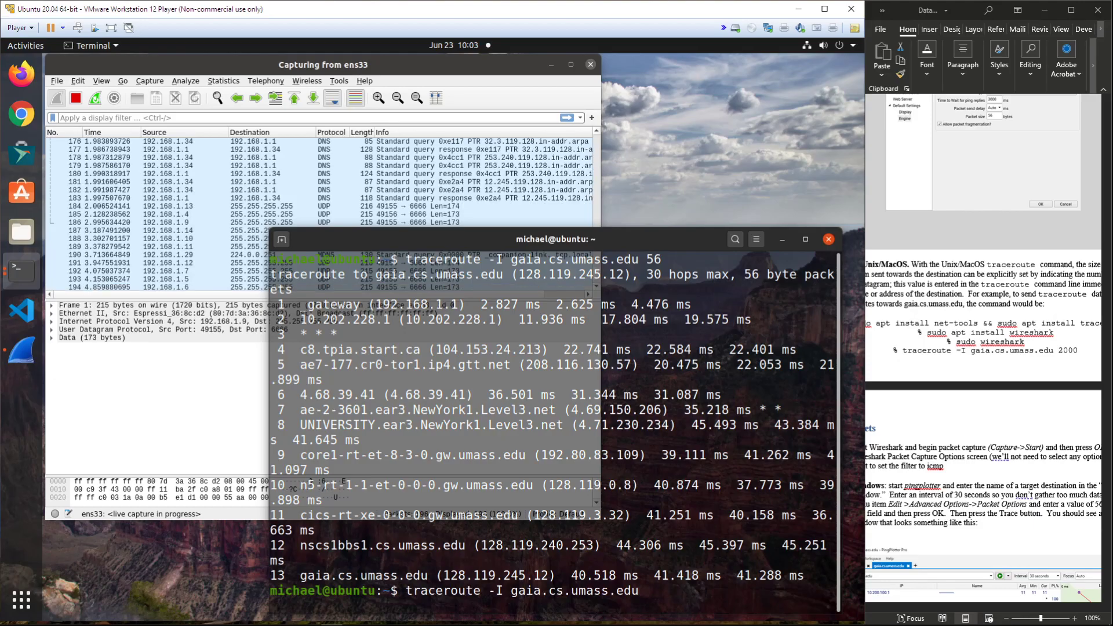
{"action": "type", "text": "2000"}
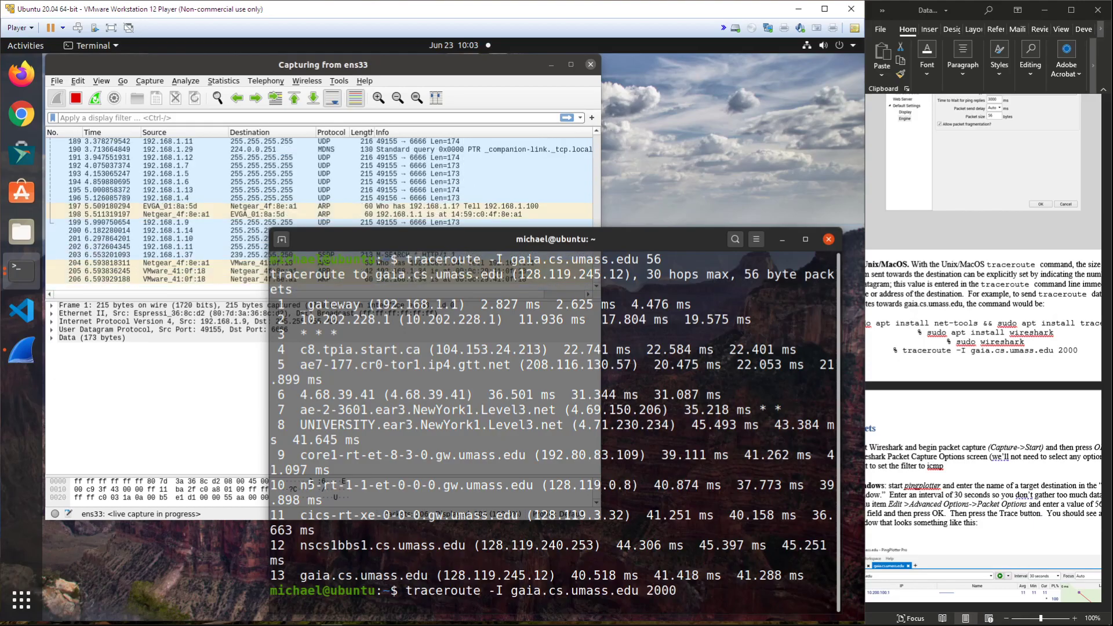
{"action": "key", "text": "Return"}
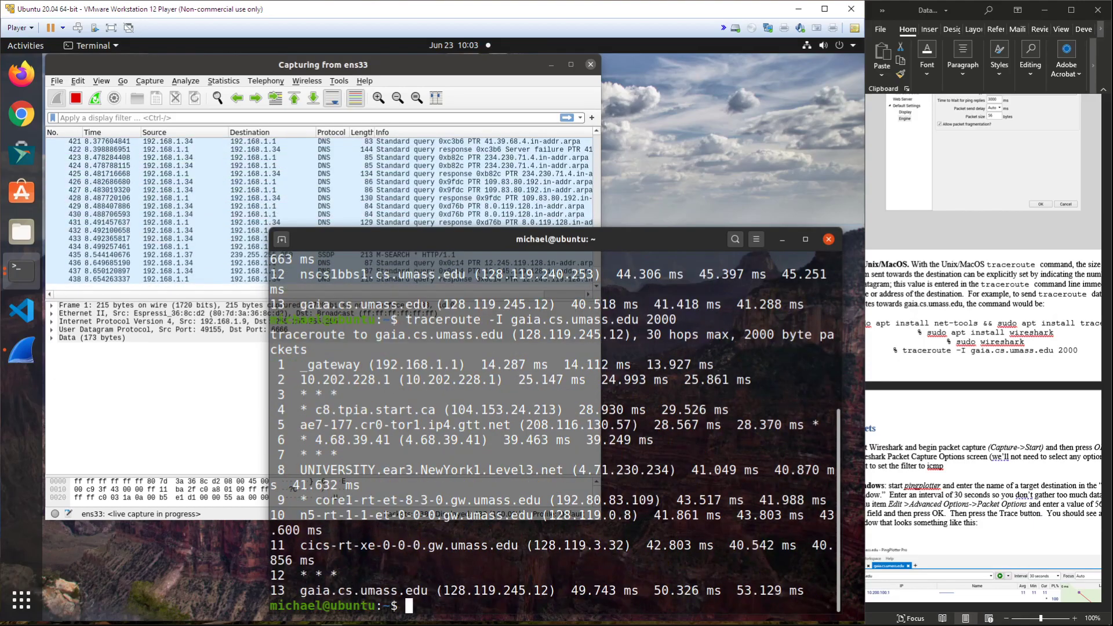
- Rerun the traceroute to gaia.cs.umass.edu with a packet size of 3500 bytes and stop the Wireshark capture
{"action": "key", "text": "Up"}
{"action": "key", "text": "BackSpace"}
{"action": "key", "text": "BackSpace"}
{"action": "key", "text": "BackSpace"}
{"action": "key", "text": "BackSpace"}
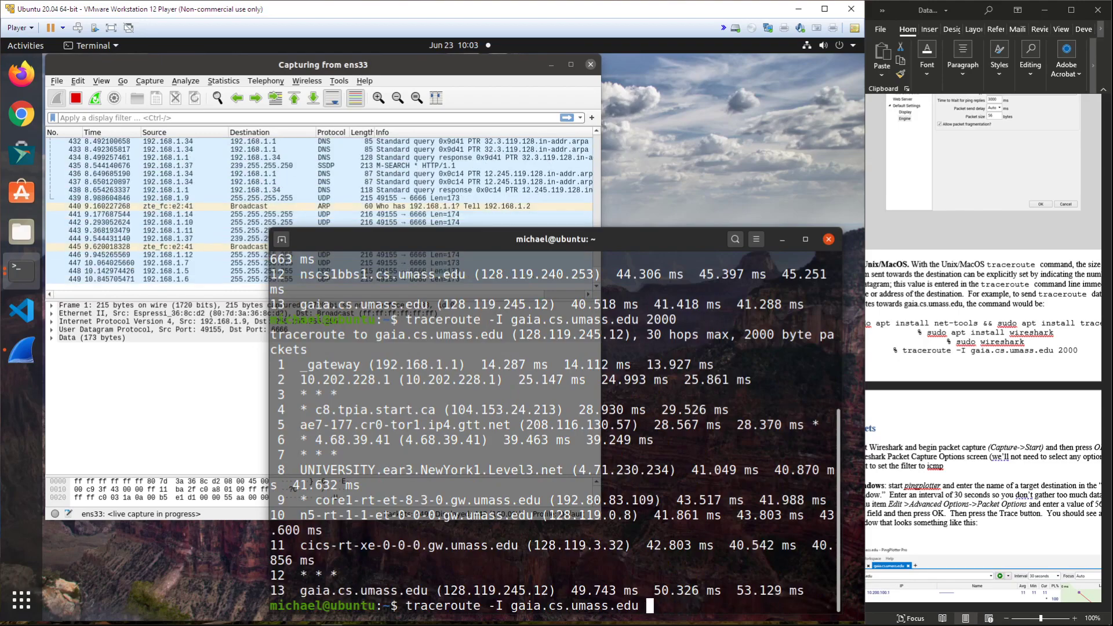
{"action": "type", "text": "35000"}
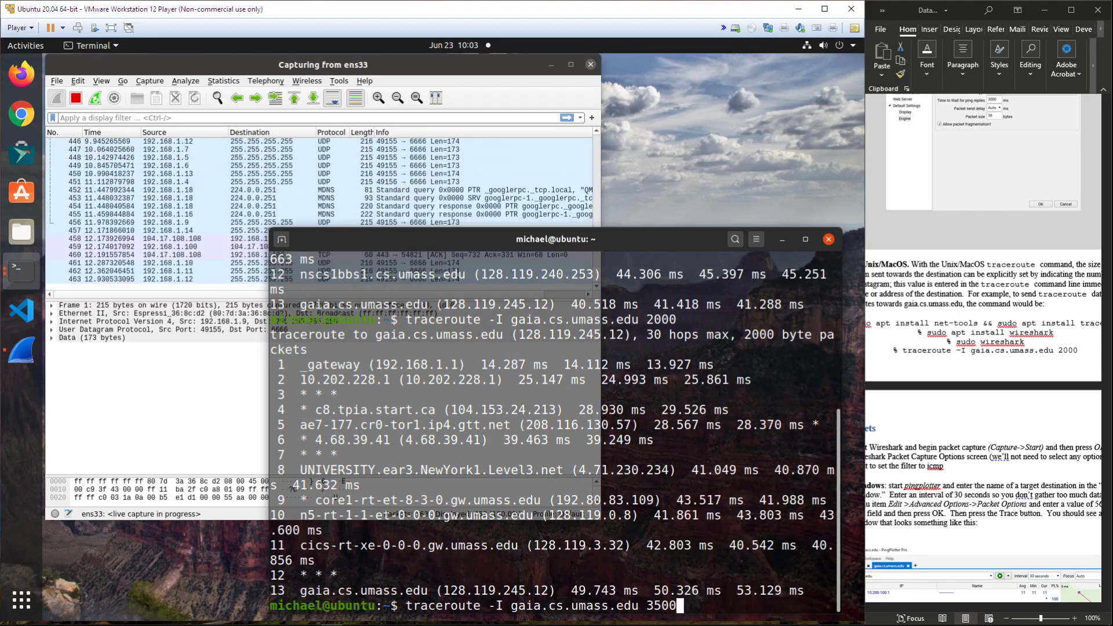
{"action": "key", "text": "BackSpace"}
{"action": "key", "text": "Return"}
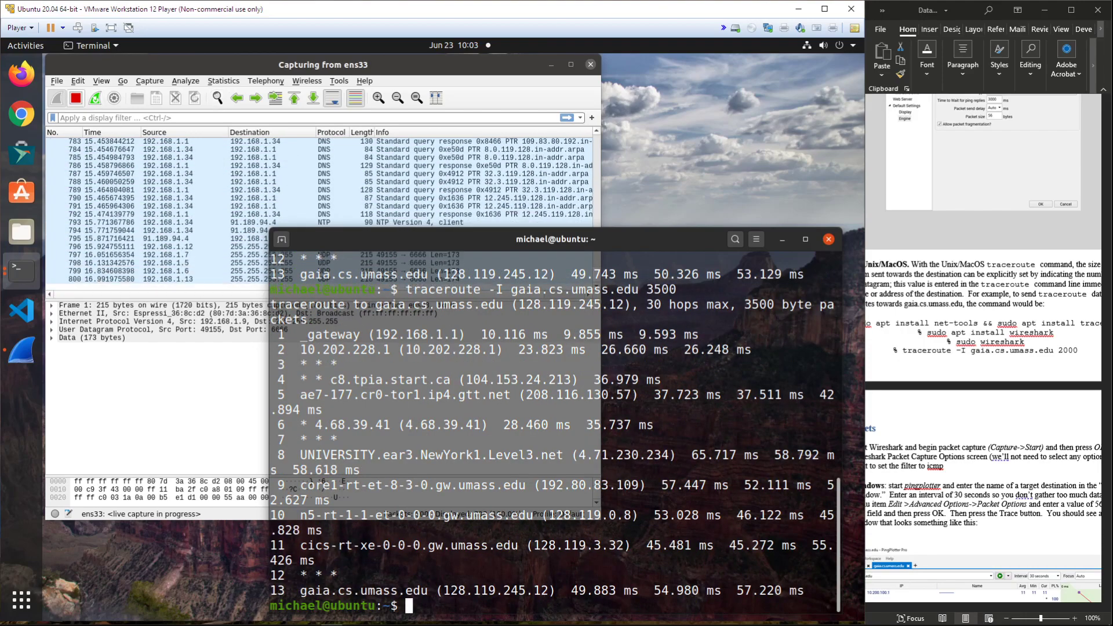
{"action": "left_click", "coordinate": [76, 98]}
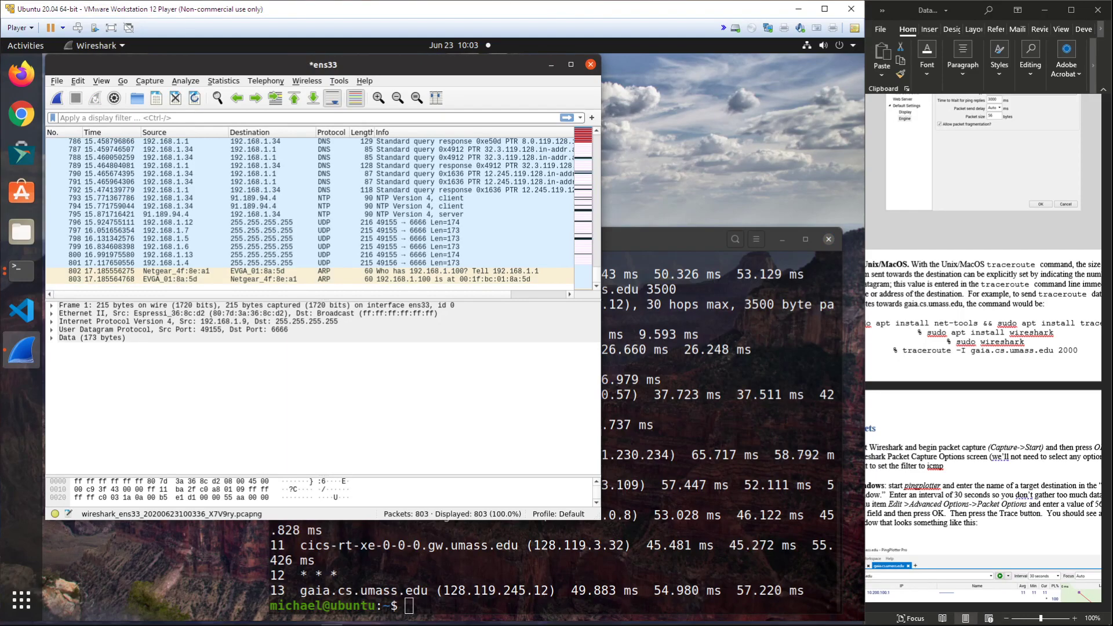
- Highlight the 2000-byte size in the manual's traceroute command and close the terminal window used for the traceroutes
{"action": "left_click", "coordinate": [696, 371]}
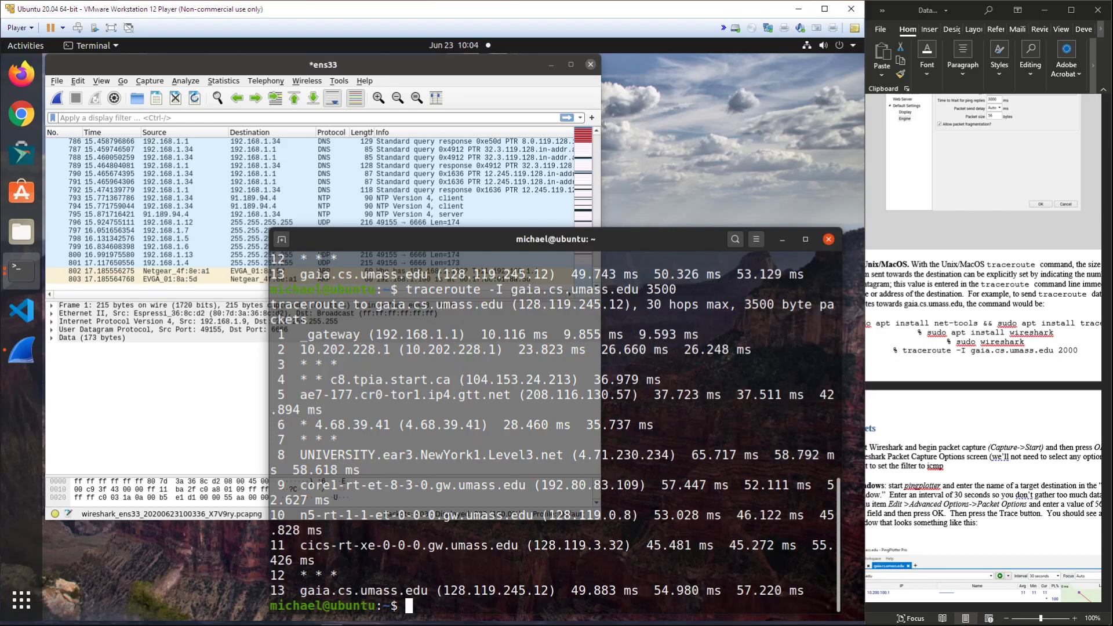
{"action": "double_click", "coordinate": [1068, 351]}
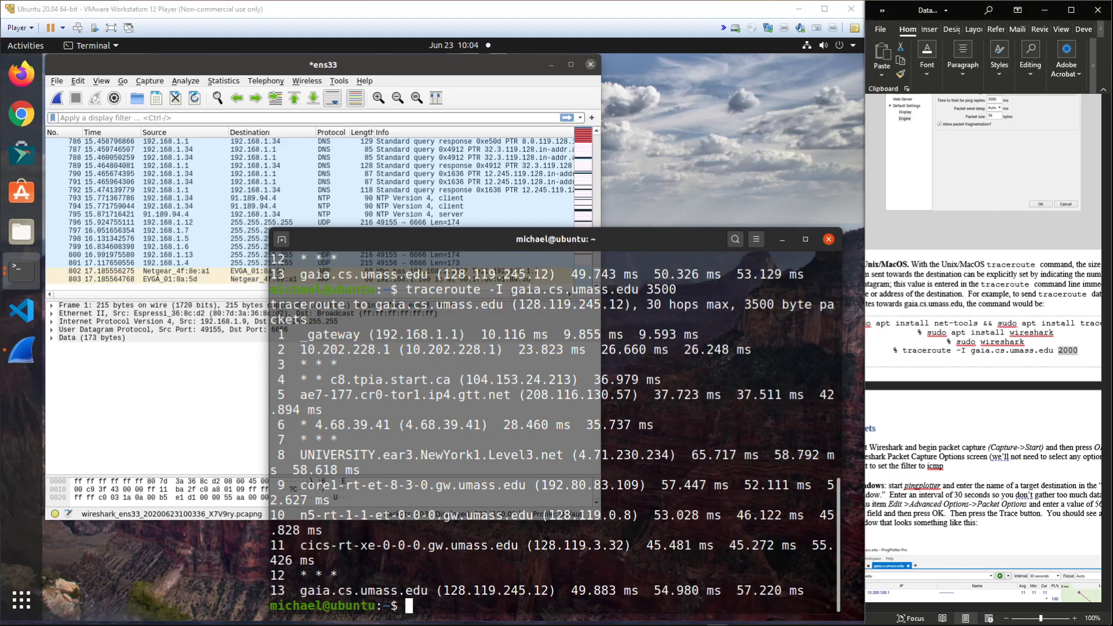
{"action": "left_click_drag", "start_coordinate": [452, 238], "coordinate": [302, 162]}
{"action": "left_click", "coordinate": [765, 347]}
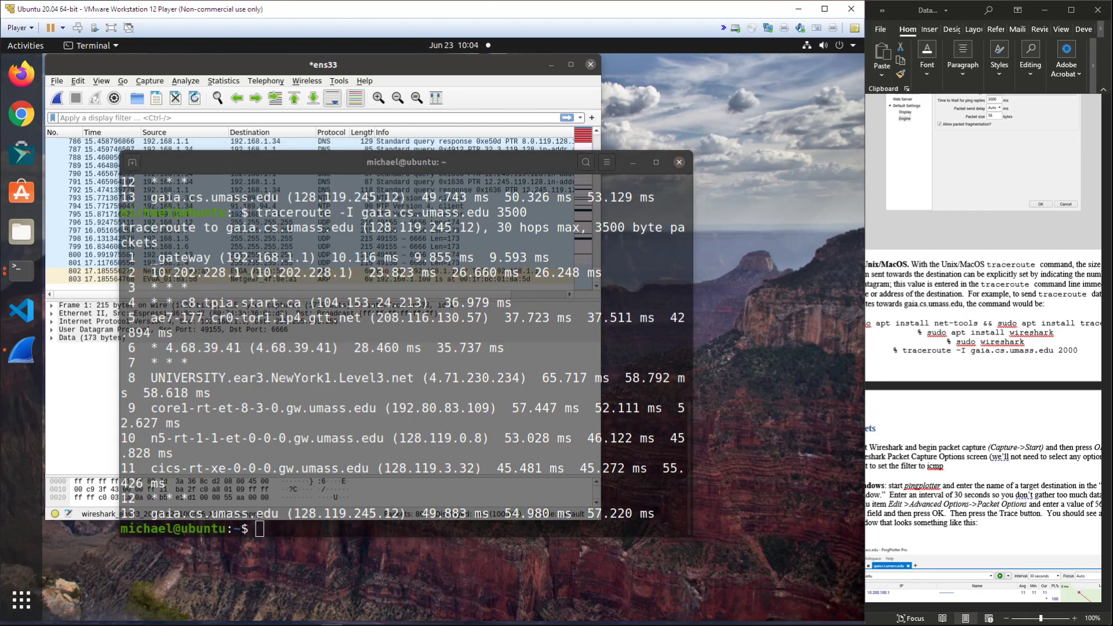
{"action": "left_click", "coordinate": [679, 162]}
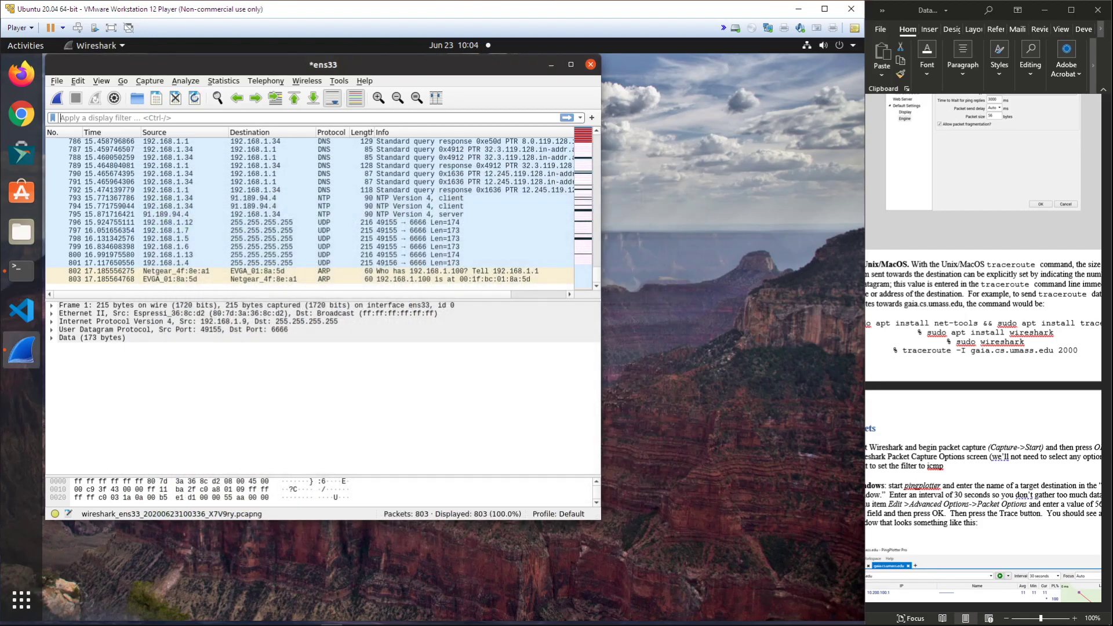
- Bring the lab manual window fully into view and highlight the packet size 2000 in its traceroute command
{"action": "left_click_drag", "start_coordinate": [916, 10], "coordinate": [460, 98]}
{"action": "left_click", "coordinate": [698, 436]}
{"action": "left_click_drag", "start_coordinate": [688, 436], "coordinate": [708, 436]}
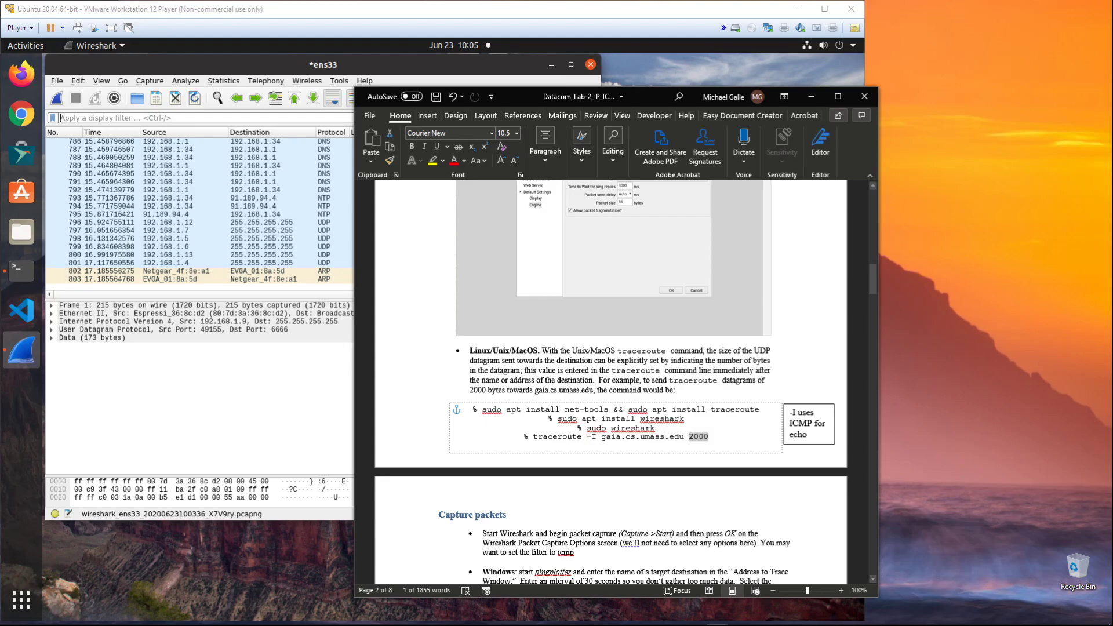
- Review the manual's Capture packets instructions for Windows and Unix, including the 56, 2000 and 3500 byte traces
{"action": "scroll", "coordinate": [611, 383], "scroll_direction": "down", "scroll_amount": 3}
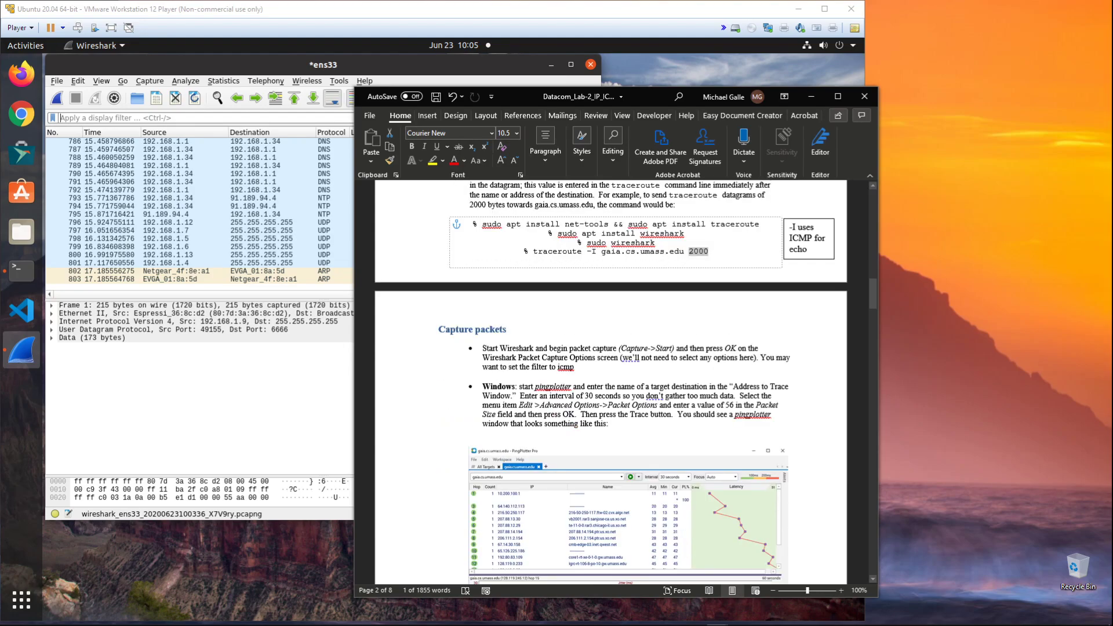
{"action": "scroll", "coordinate": [611, 383], "scroll_direction": "down", "scroll_amount": 6}
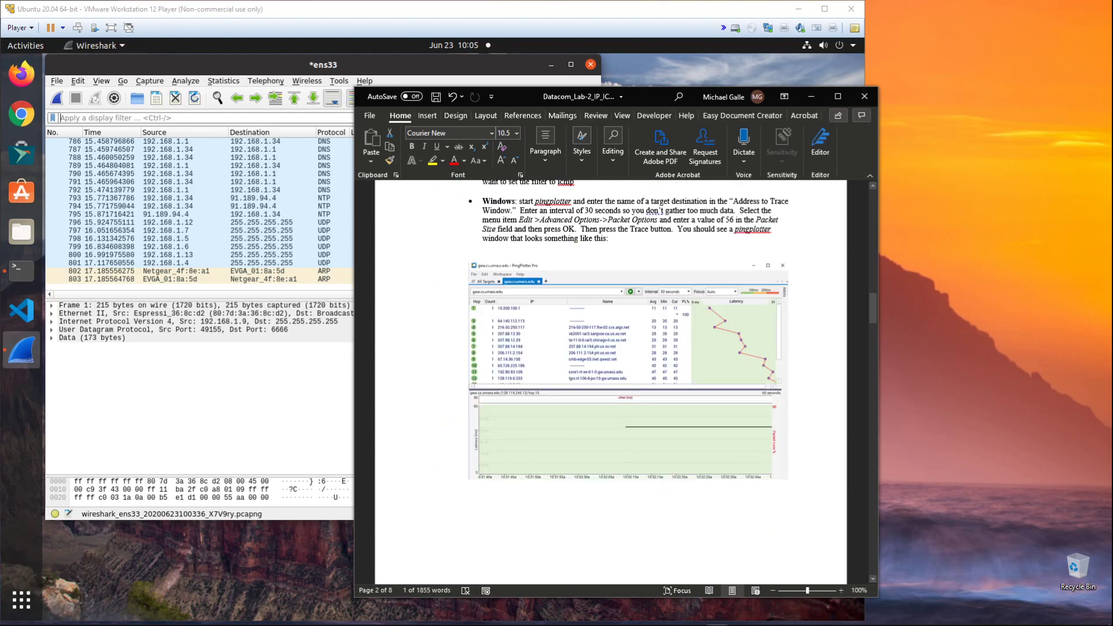
{"action": "scroll", "coordinate": [611, 382], "scroll_direction": "up", "scroll_amount": 2}
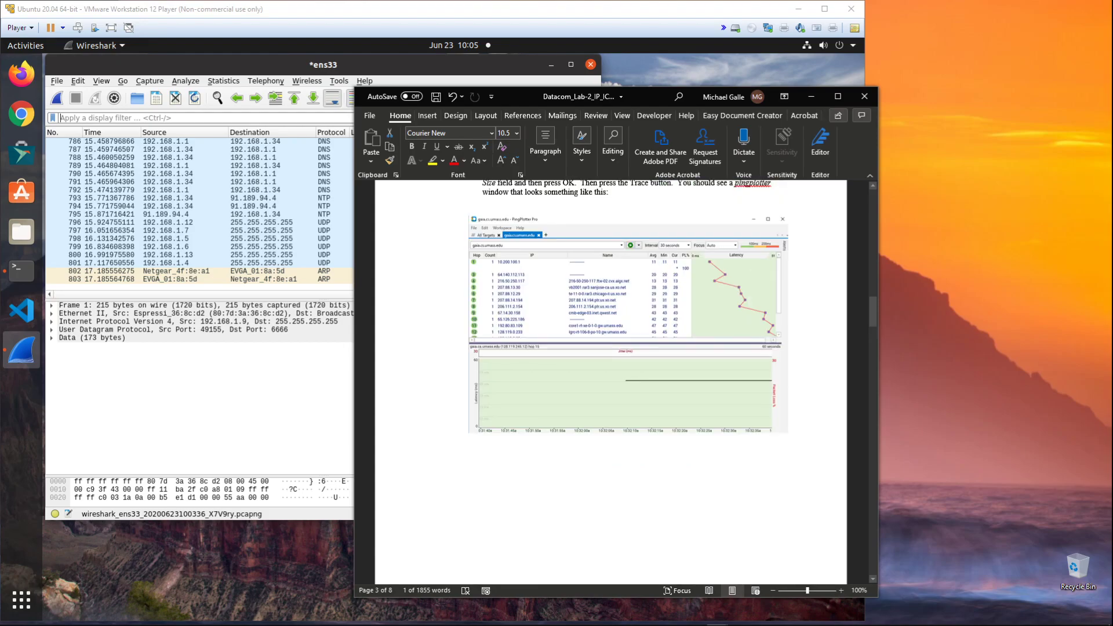
{"action": "scroll", "coordinate": [611, 383], "scroll_direction": "down", "scroll_amount": 2}
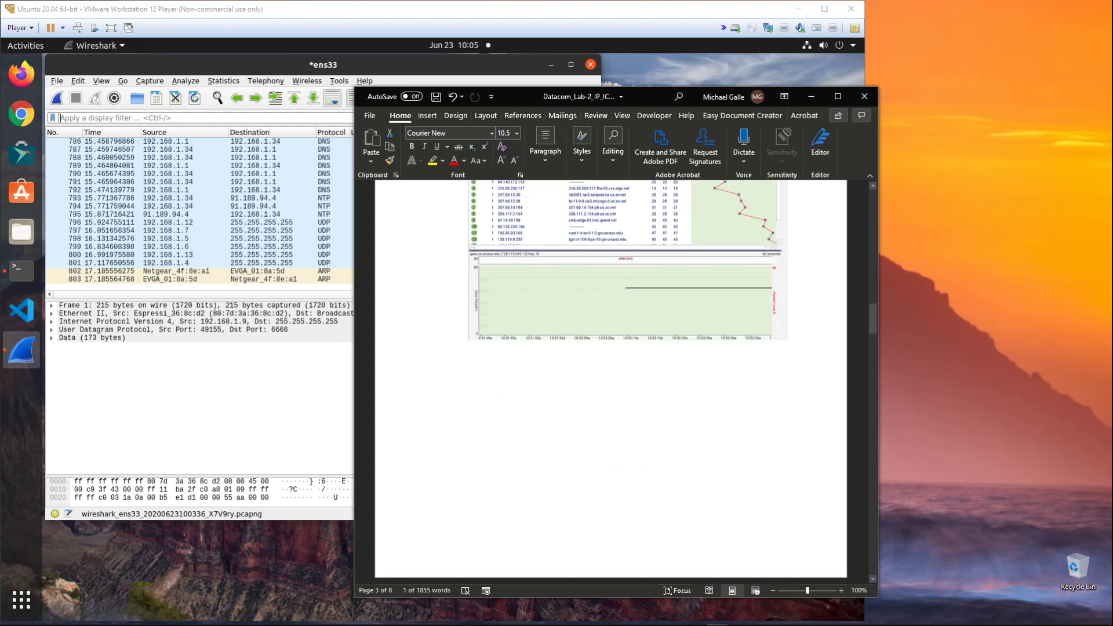
{"action": "scroll", "coordinate": [611, 383], "scroll_direction": "down", "scroll_amount": 5}
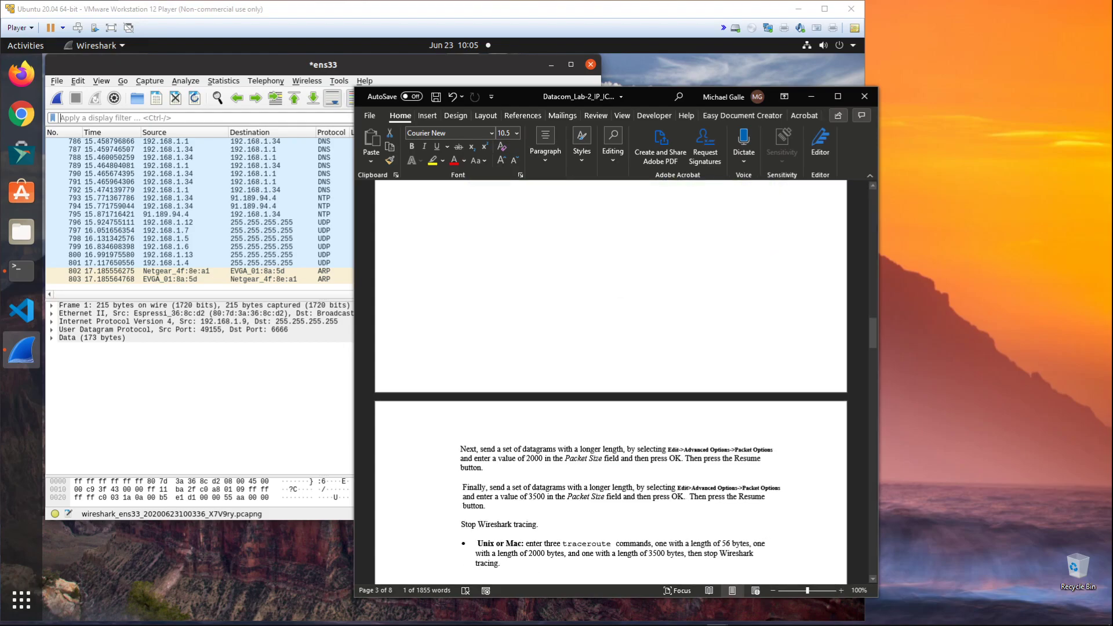
{"action": "scroll", "coordinate": [611, 382], "scroll_direction": "up", "scroll_amount": 10}
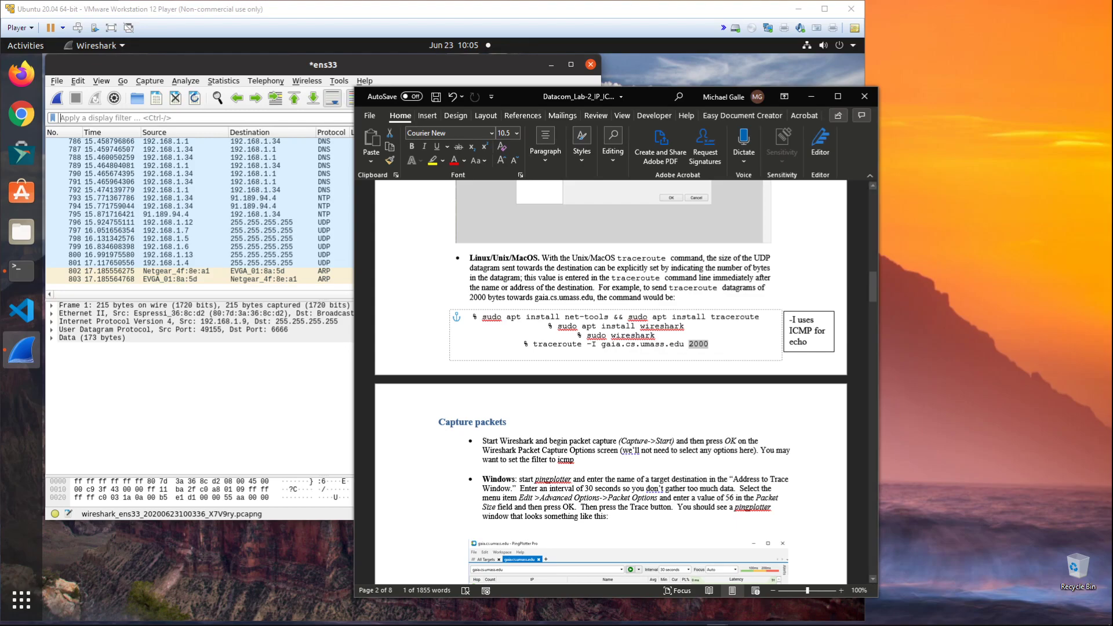
{"action": "left_click", "coordinate": [632, 489]}
{"action": "scroll", "coordinate": [632, 489], "scroll_direction": "down", "scroll_amount": 2}
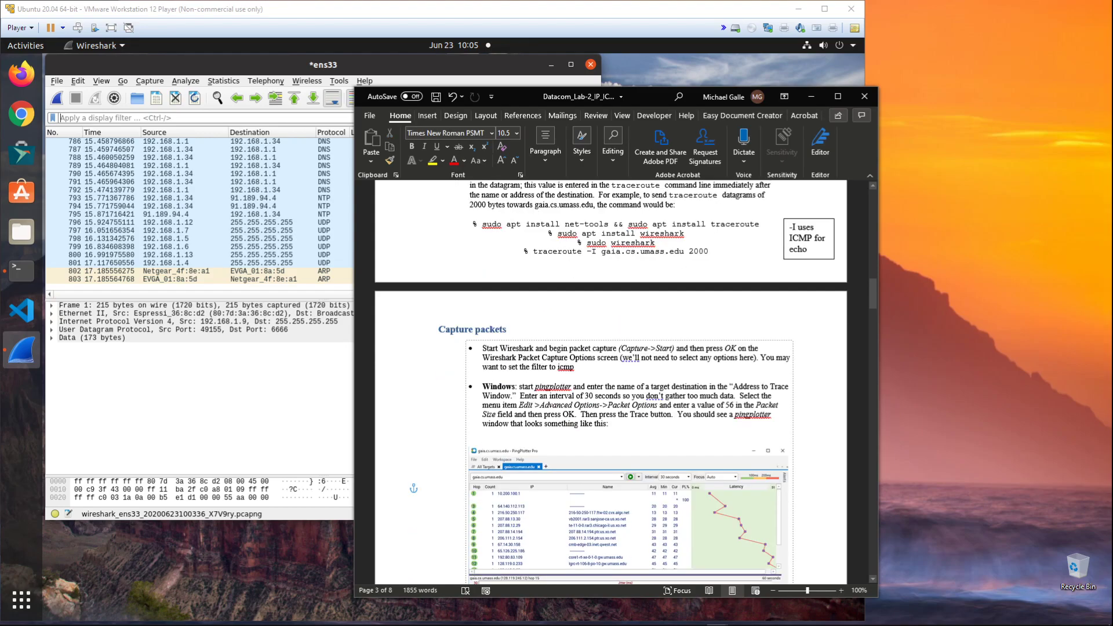
{"action": "scroll", "coordinate": [611, 383], "scroll_direction": "down", "scroll_amount": 10}
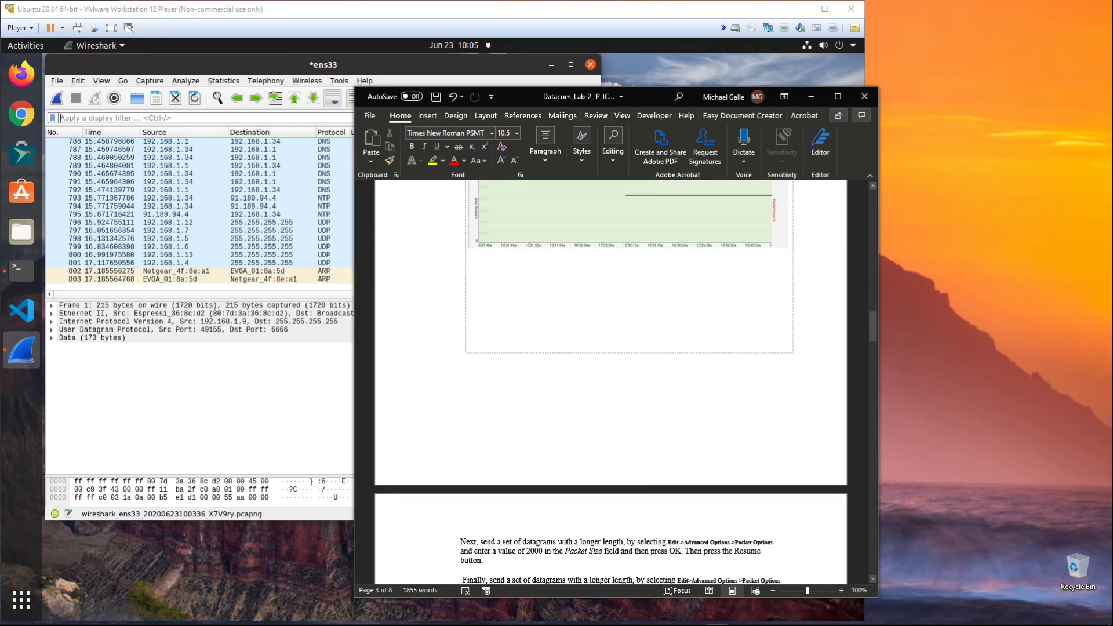
{"action": "scroll", "coordinate": [611, 382], "scroll_direction": "down", "scroll_amount": 3}
{"action": "scroll", "coordinate": [611, 382], "scroll_direction": "down", "scroll_amount": 1}
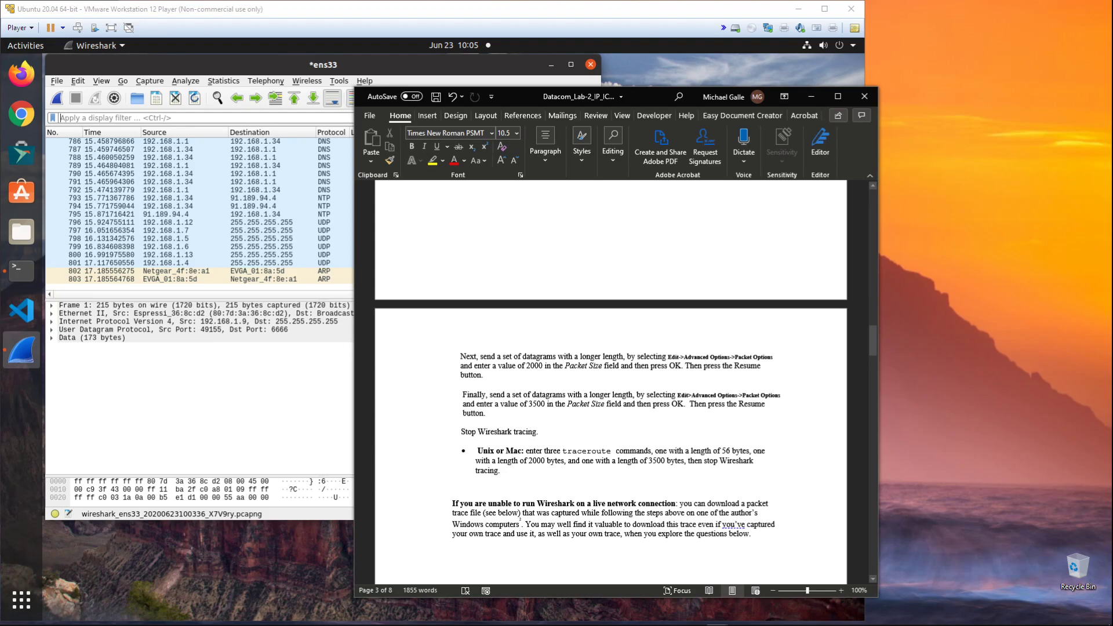
- Read on through the trace file download footnote to the Examine the Captured Packets section and its first questions
{"action": "scroll", "coordinate": [611, 383], "scroll_direction": "down", "scroll_amount": 3}
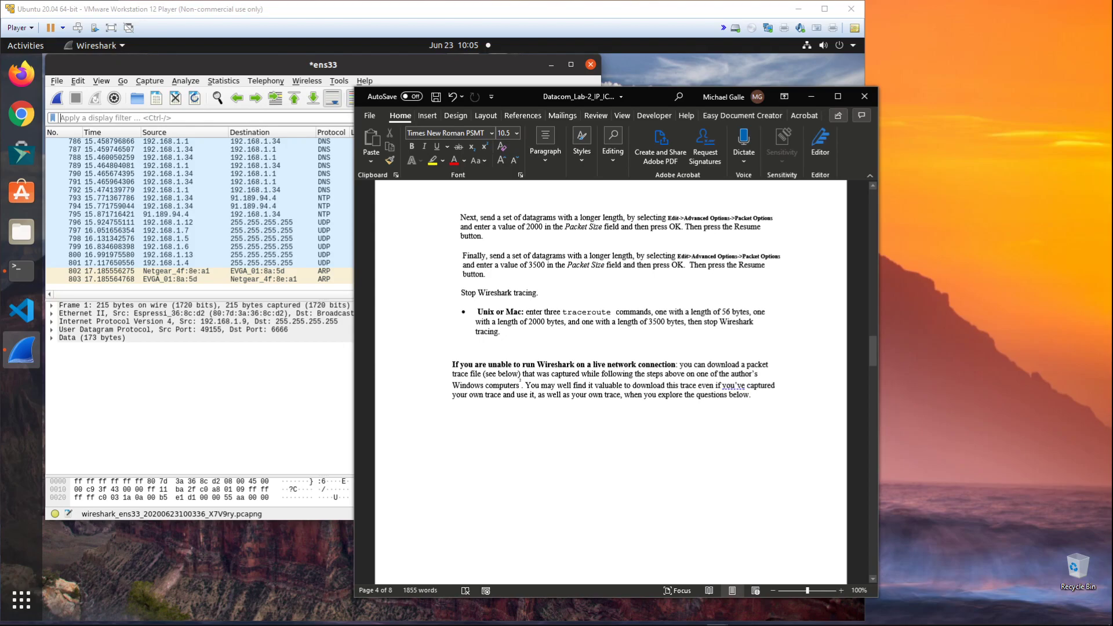
{"action": "scroll", "coordinate": [611, 383], "scroll_direction": "down", "scroll_amount": 2}
{"action": "scroll", "coordinate": [611, 382], "scroll_direction": "down", "scroll_amount": 3}
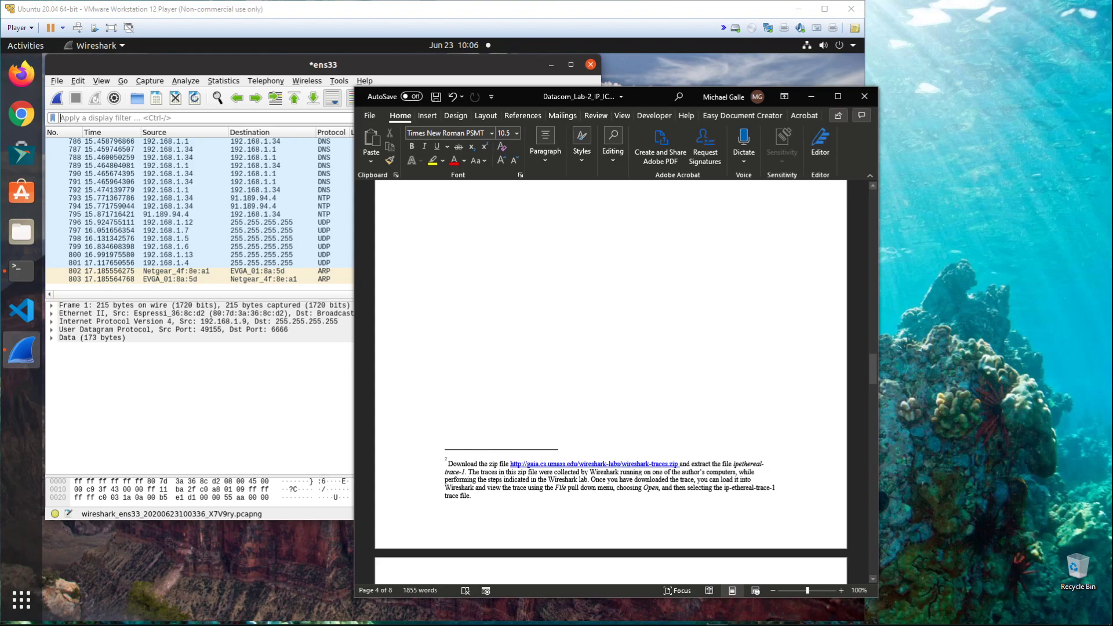
{"action": "scroll", "coordinate": [611, 382], "scroll_direction": "down", "scroll_amount": 7}
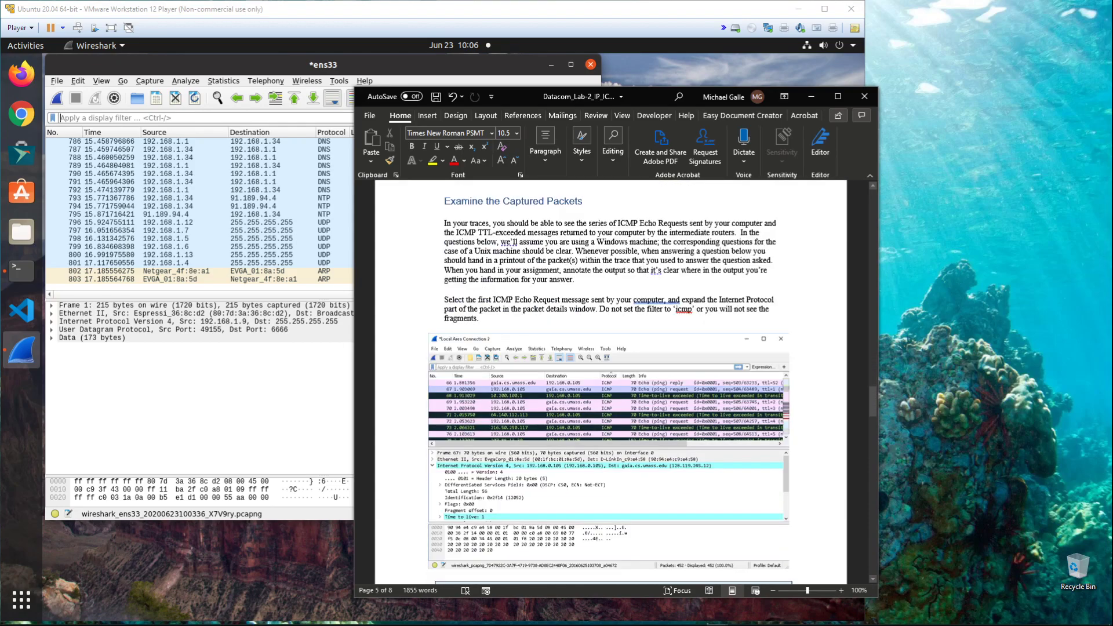
{"action": "scroll", "coordinate": [611, 383], "scroll_direction": "down", "scroll_amount": 4}
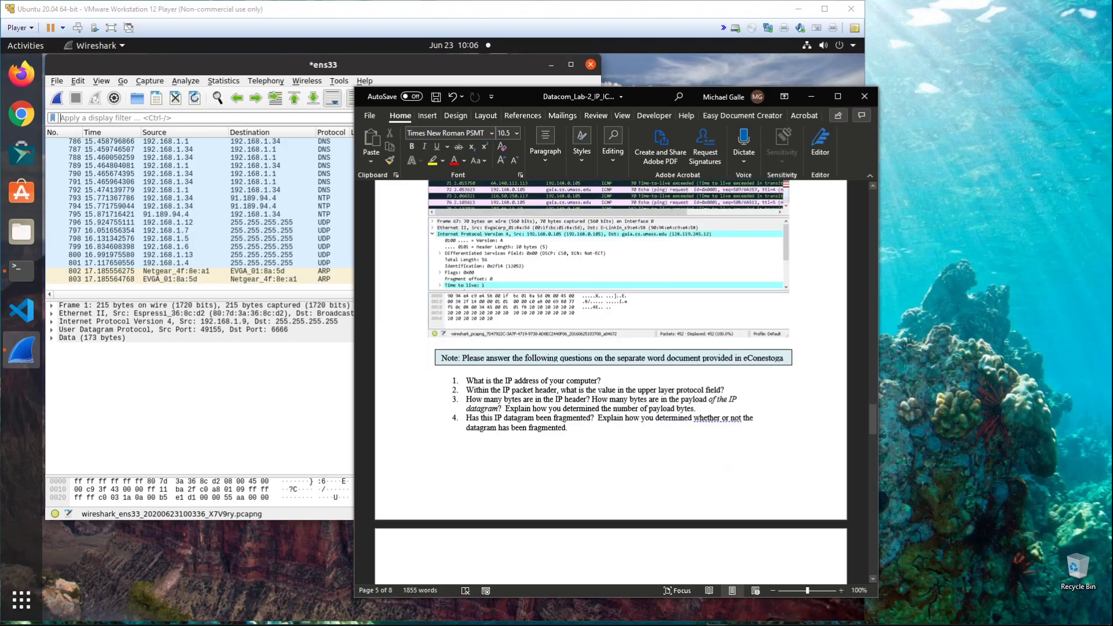
{"action": "scroll", "coordinate": [611, 383], "scroll_direction": "up", "scroll_amount": 5}
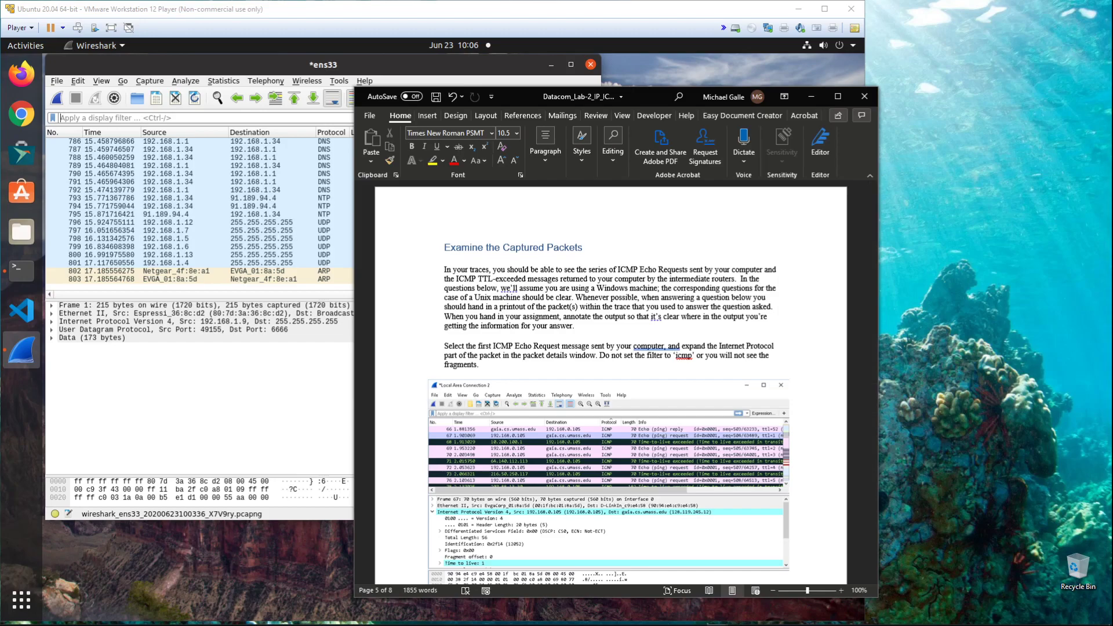
- Move the lab manual aside and filter the captured Wireshark packets by icmp
{"action": "left_click_drag", "start_coordinate": [641, 96], "coordinate": [872, 61]}
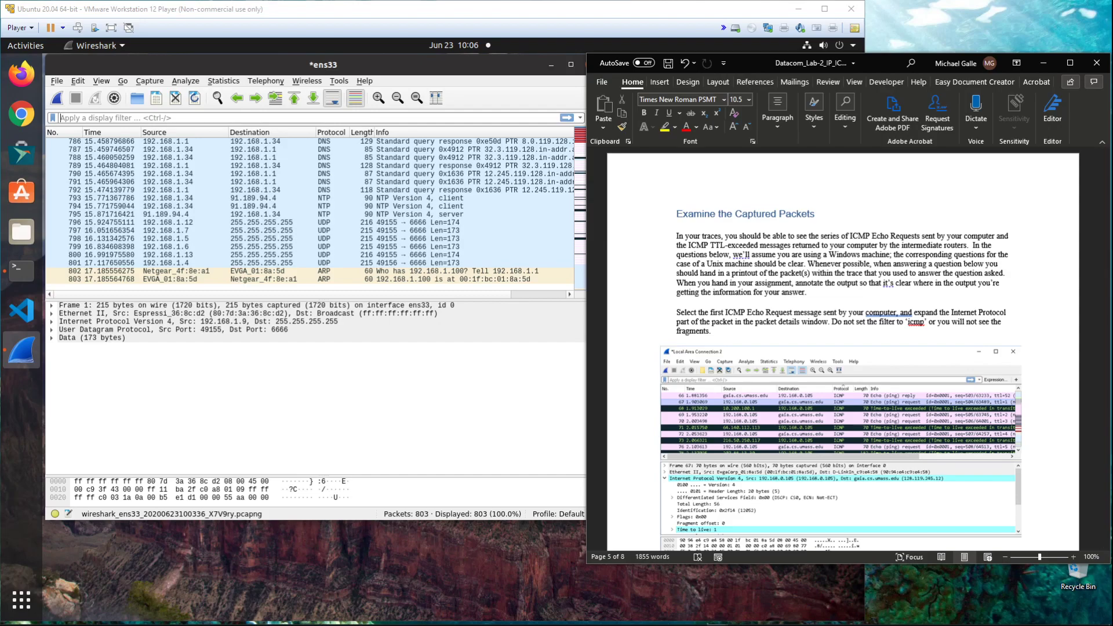
{"action": "left_click", "coordinate": [405, 207]}
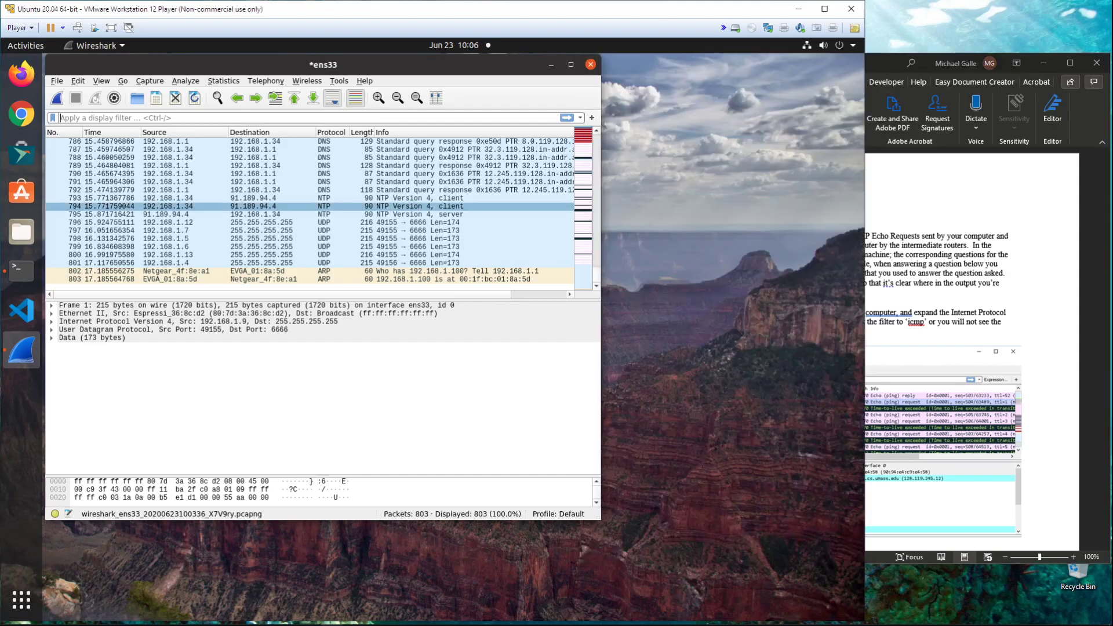
{"action": "scroll", "coordinate": [406, 215], "scroll_direction": "up", "scroll_amount": 2}
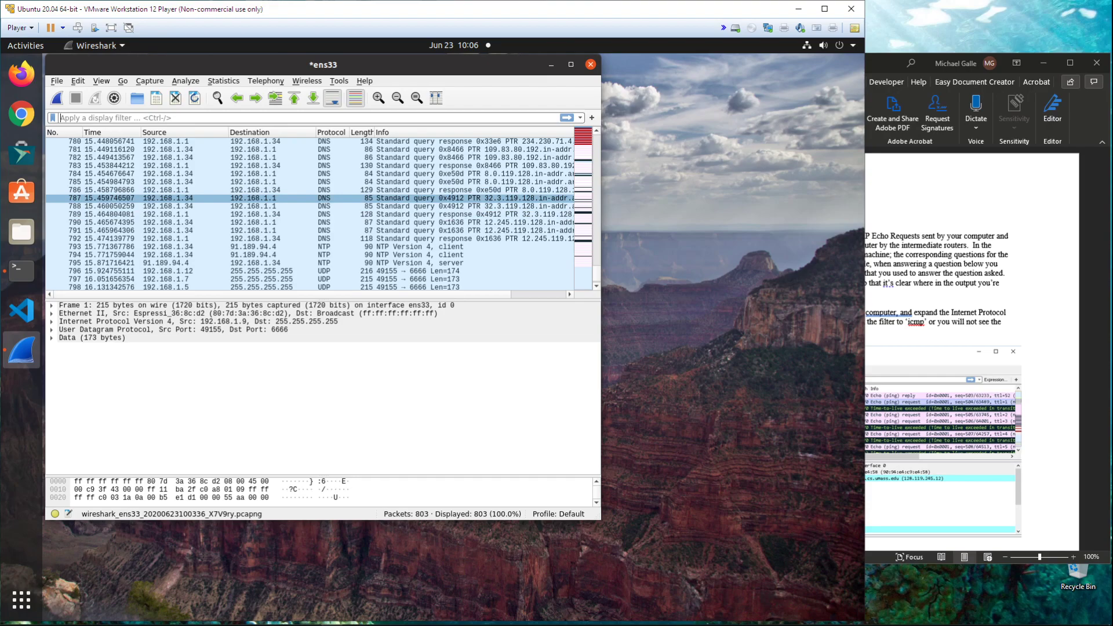
{"action": "scroll", "coordinate": [406, 232], "scroll_direction": "down", "scroll_amount": 2}
{"action": "scroll", "coordinate": [309, 214], "scroll_direction": "up", "scroll_amount": 5}
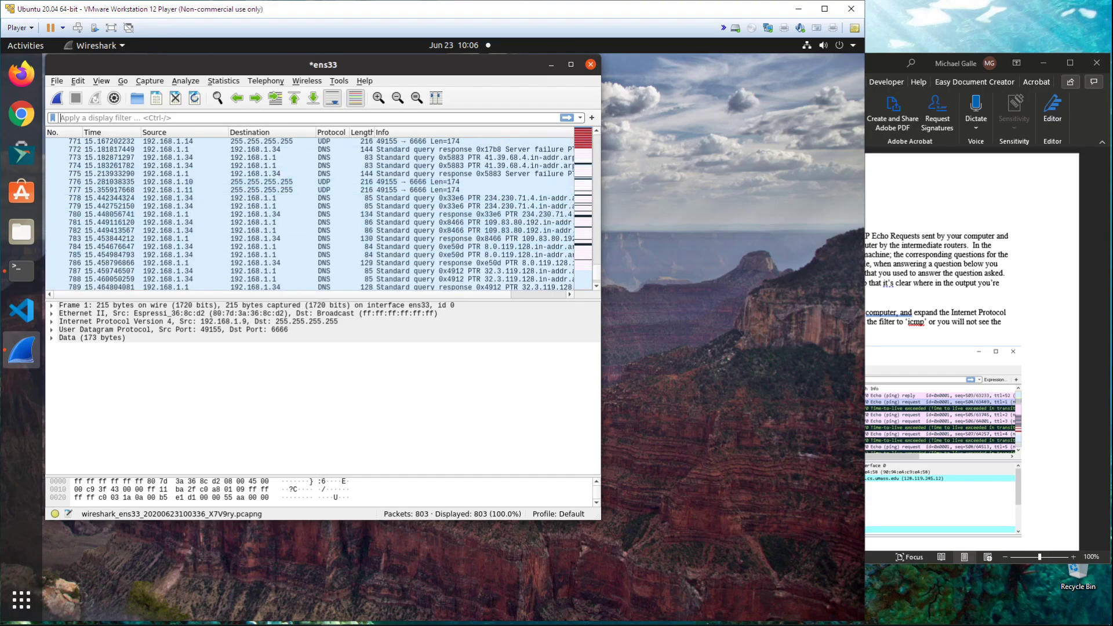
{"action": "type", "text": "icmp"}
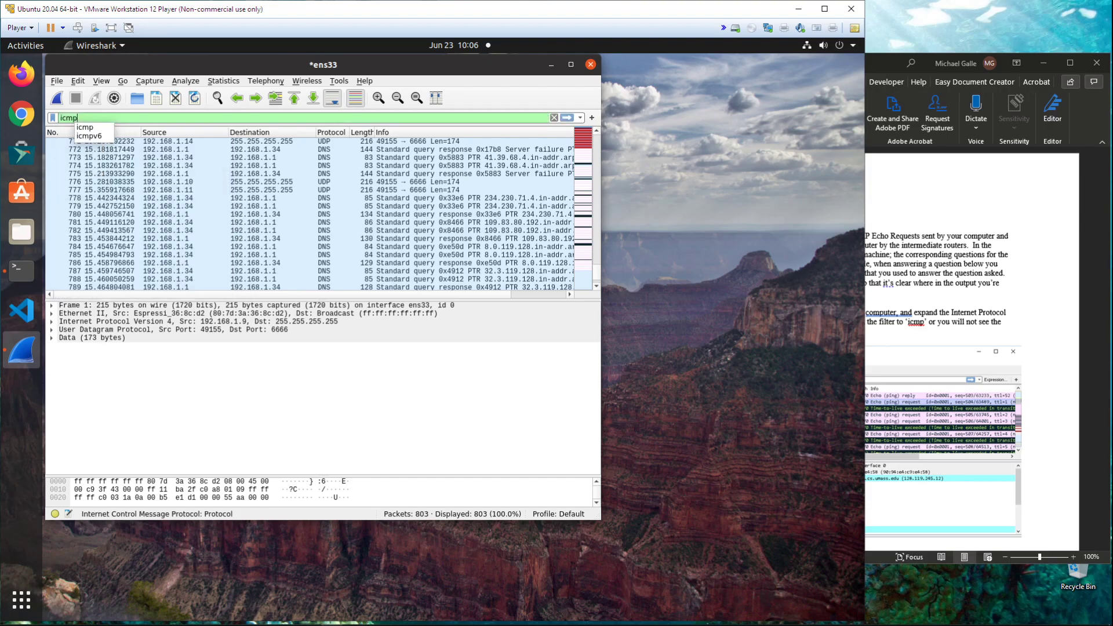
{"action": "key", "text": "Return"}
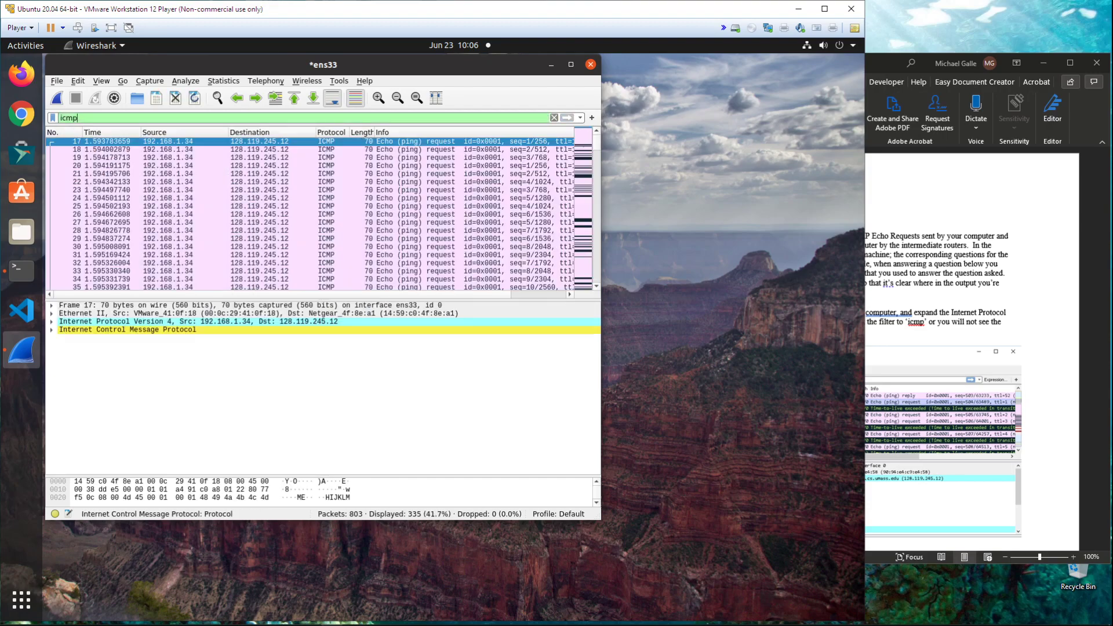
- Look through the filtered packets for the ICMP echo requests, echo replies and time-to-live exceeded messages
{"action": "scroll", "coordinate": [309, 222], "scroll_direction": "down", "scroll_amount": 20}
{"action": "scroll", "coordinate": [310, 214], "scroll_direction": "down", "scroll_amount": 4}
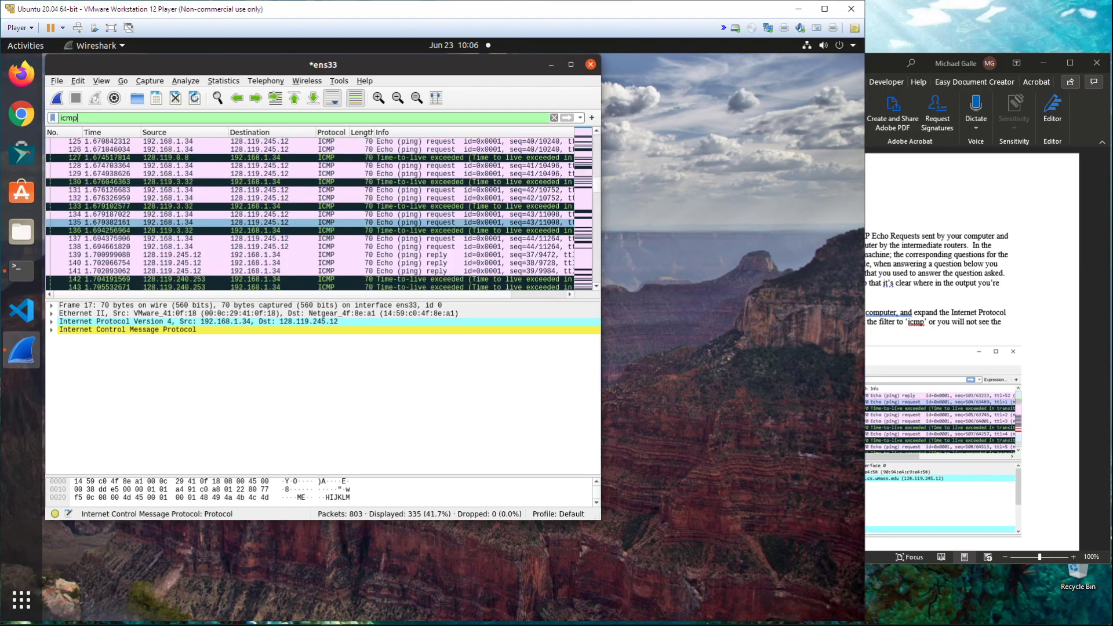
{"action": "scroll", "coordinate": [309, 206], "scroll_direction": "up", "scroll_amount": 20}
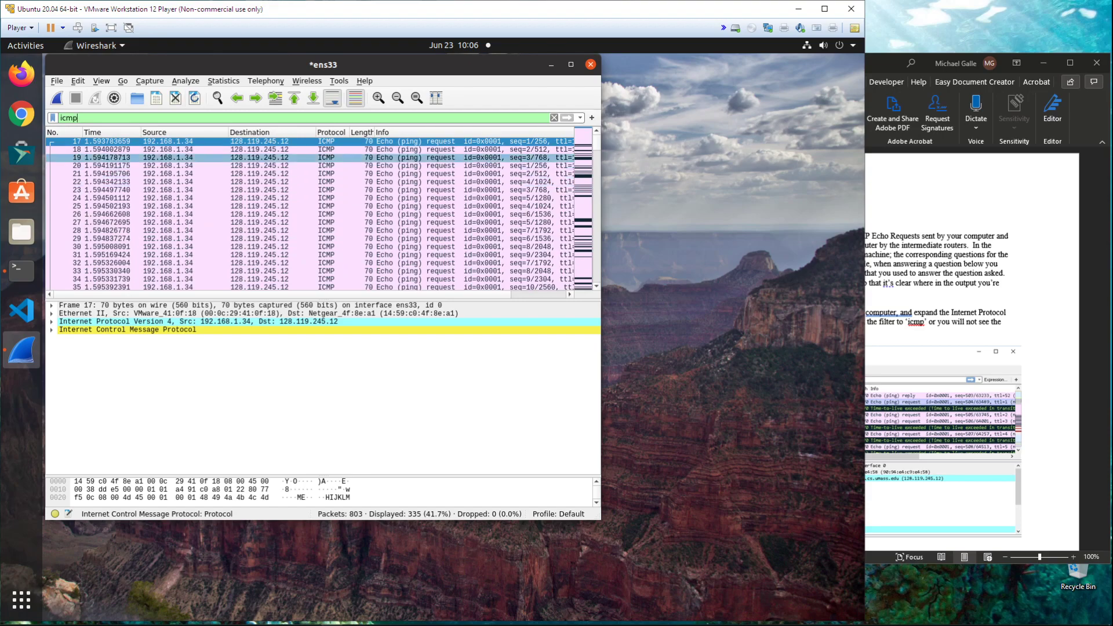
{"action": "scroll", "coordinate": [309, 214], "scroll_direction": "down", "scroll_amount": 12}
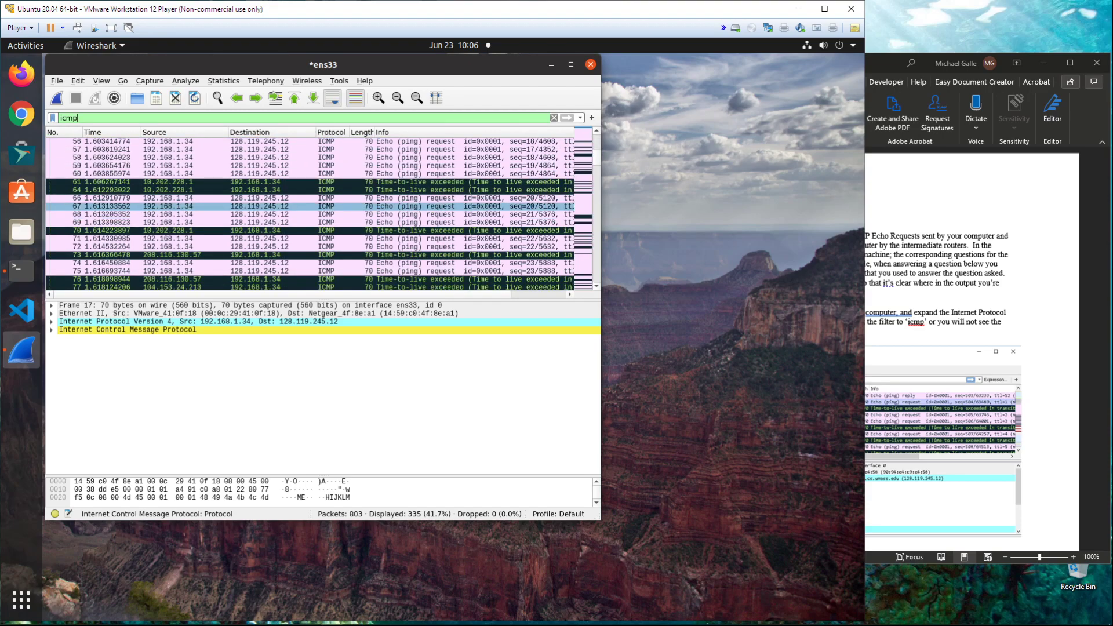
{"action": "scroll", "coordinate": [310, 214], "scroll_direction": "up", "scroll_amount": 3}
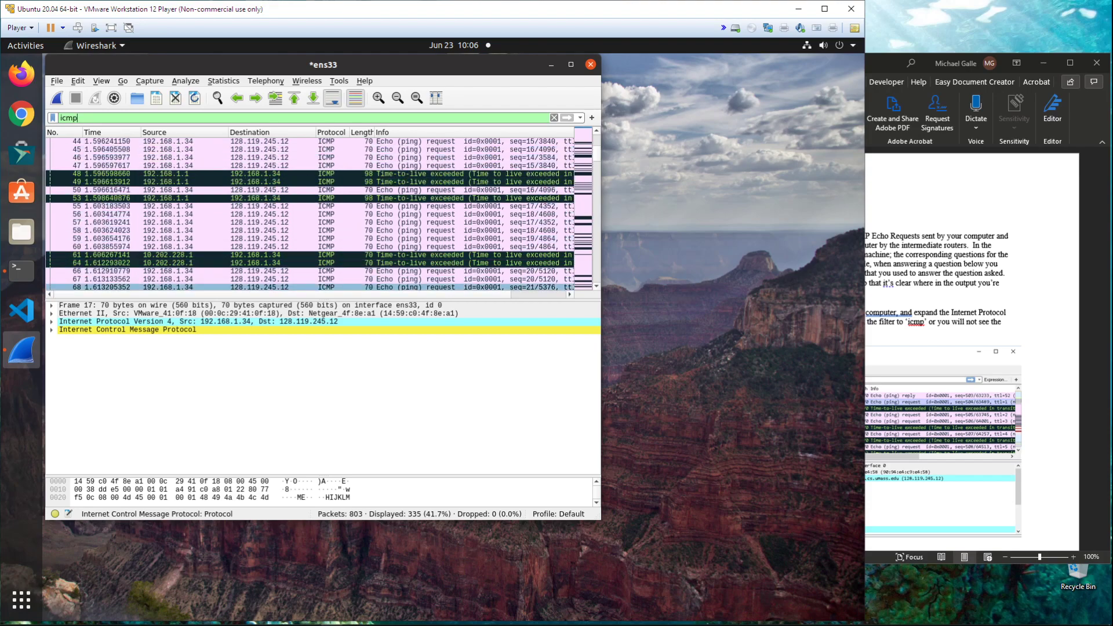
{"action": "scroll", "coordinate": [310, 287], "scroll_direction": "down", "scroll_amount": 2}
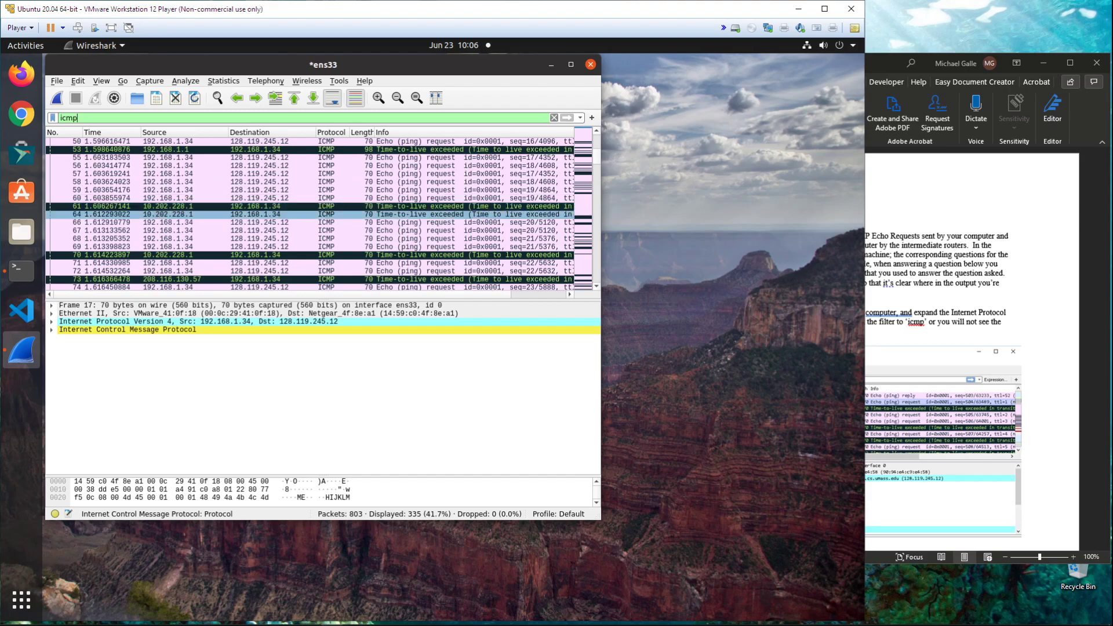
{"action": "scroll", "coordinate": [310, 214], "scroll_direction": "up", "scroll_amount": 3}
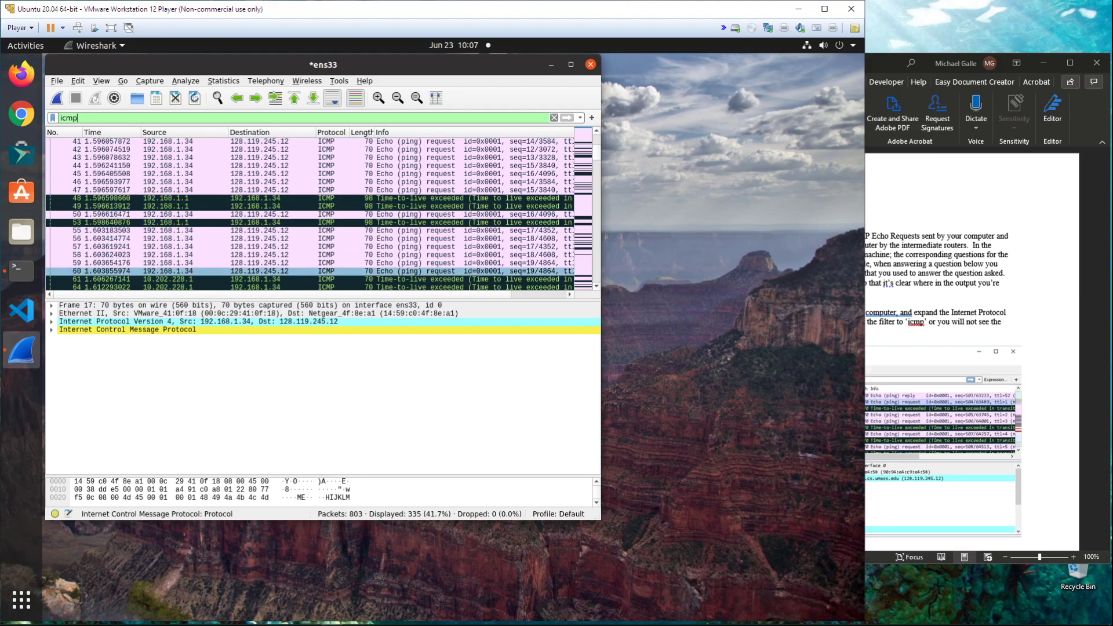
- Read the manual's Examine the Captured Packets section, highlighting the printout requirement and the instruction to select the first ICMP Echo Request
{"action": "left_click", "coordinate": [951, 267]}
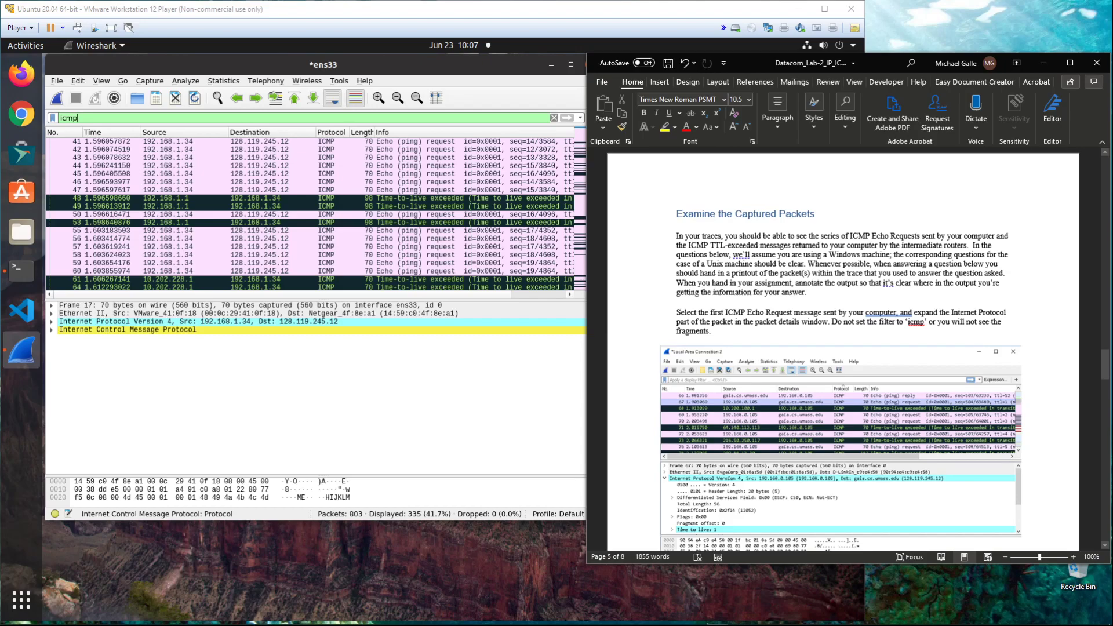
{"action": "left_click", "coordinate": [841, 321]}
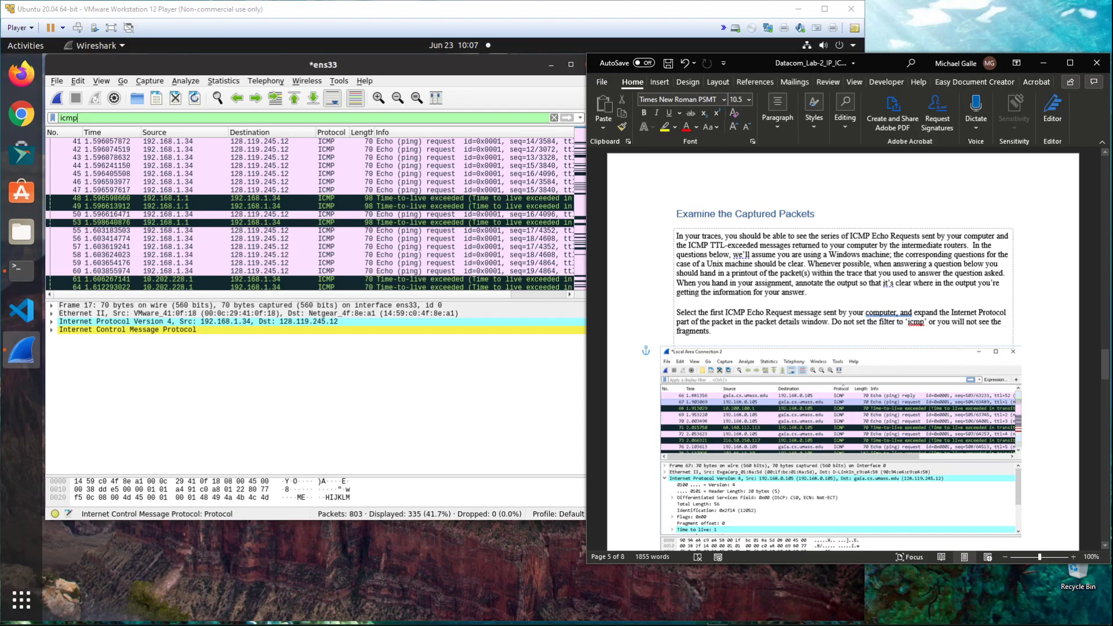
{"action": "left_click_drag", "start_coordinate": [809, 263], "coordinate": [959, 282]}
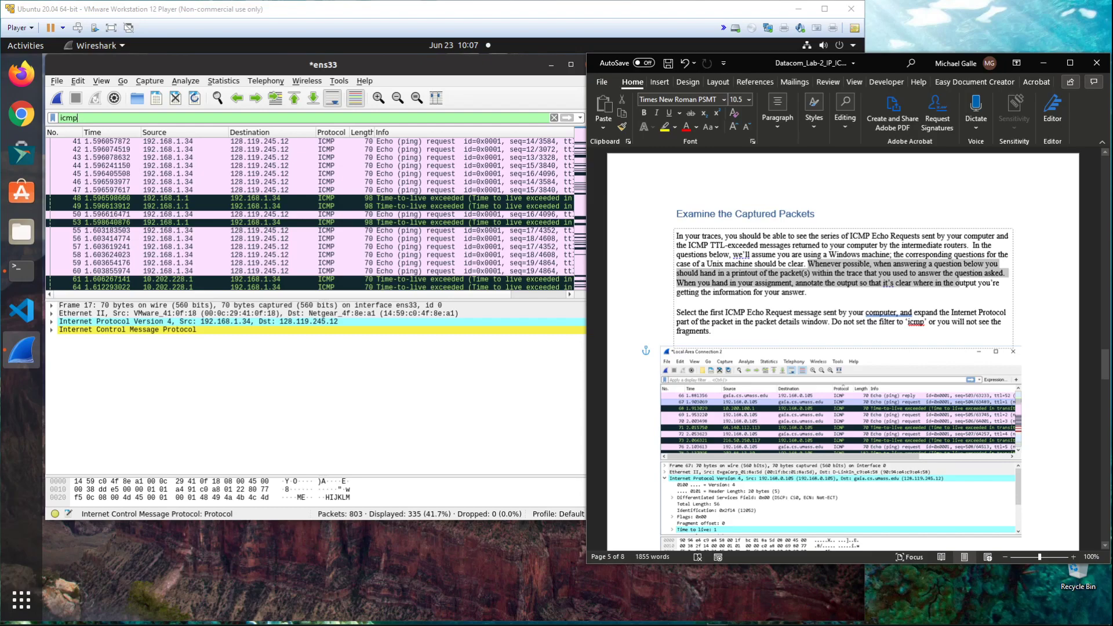
{"action": "left_click_drag", "start_coordinate": [959, 282], "coordinate": [1009, 283]}
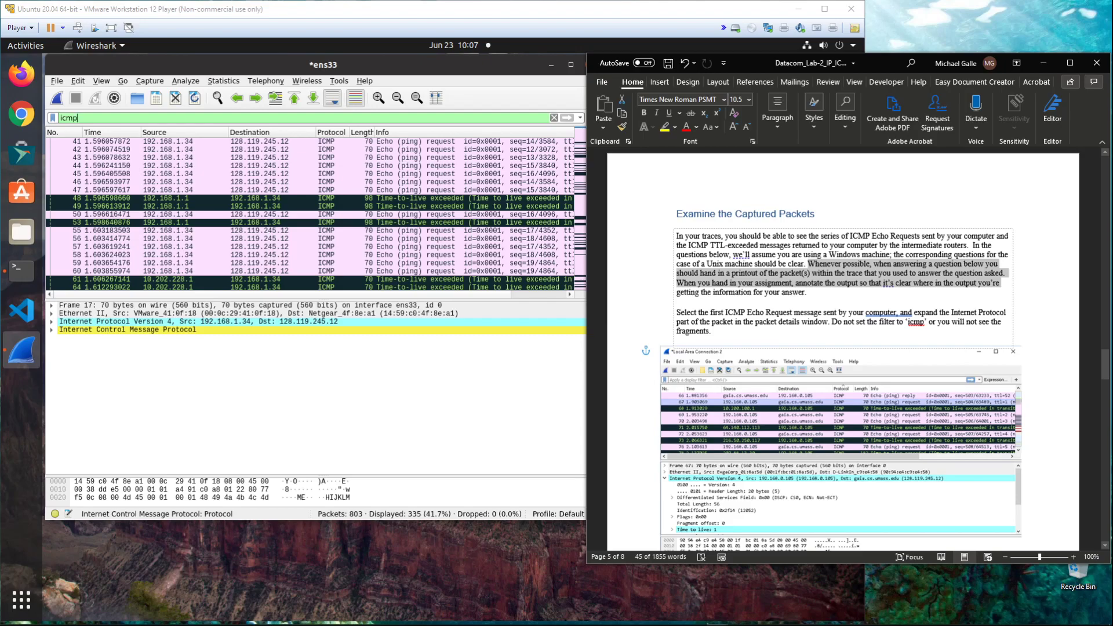
{"action": "left_click", "coordinate": [1008, 282]}
{"action": "scroll", "coordinate": [715, 291], "scroll_direction": "down", "scroll_amount": 2}
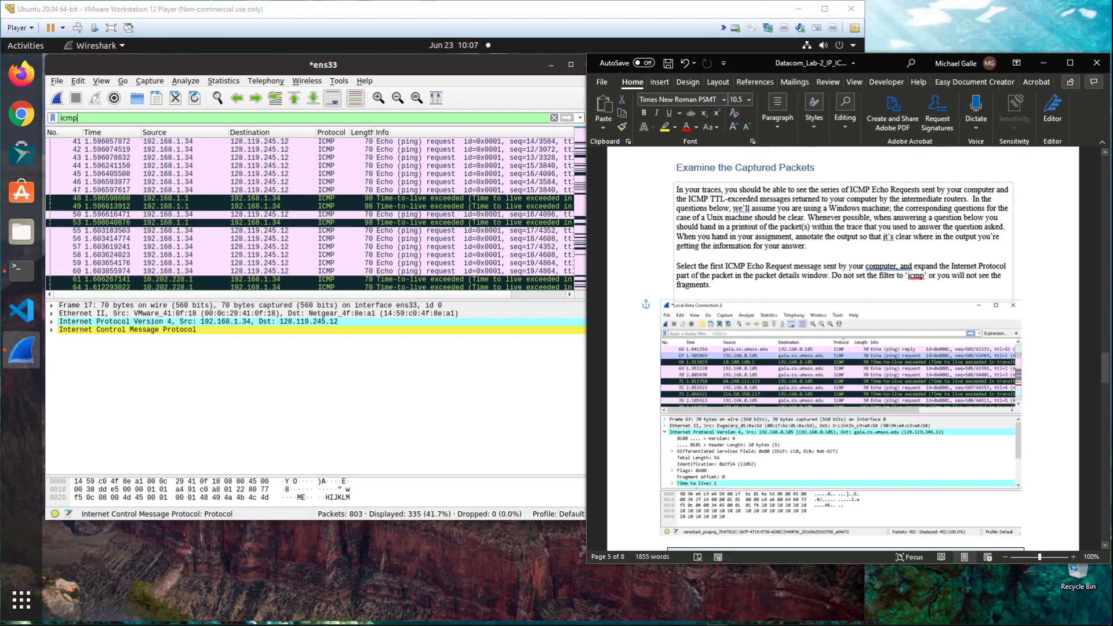
{"action": "scroll", "coordinate": [714, 246], "scroll_direction": "down", "scroll_amount": 2}
{"action": "left_click_drag", "start_coordinate": [677, 219], "coordinate": [831, 229]}
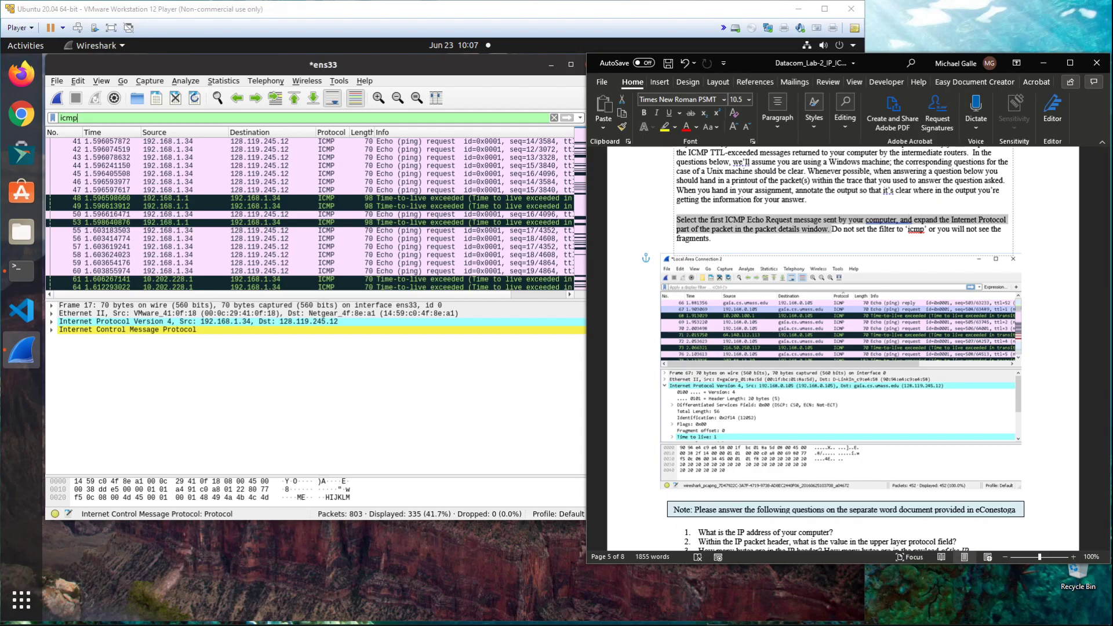
- Select packet 41, an ICMP echo request, in Wireshark and expand its Internet Protocol Version 4 details
{"action": "left_click", "coordinate": [441, 64]}
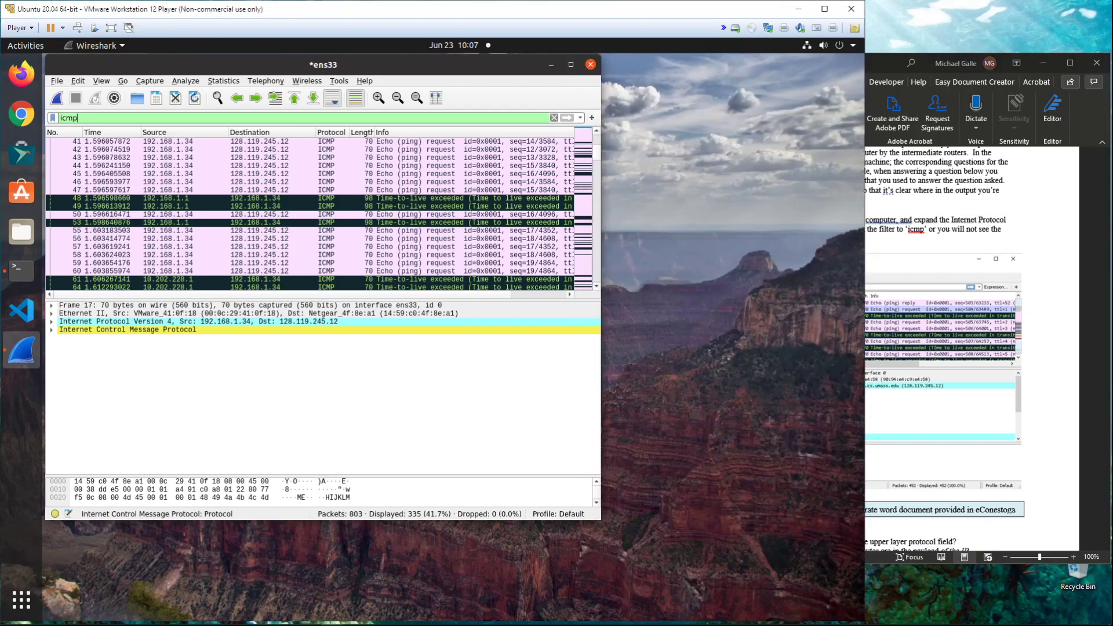
{"action": "left_click", "coordinate": [307, 142]}
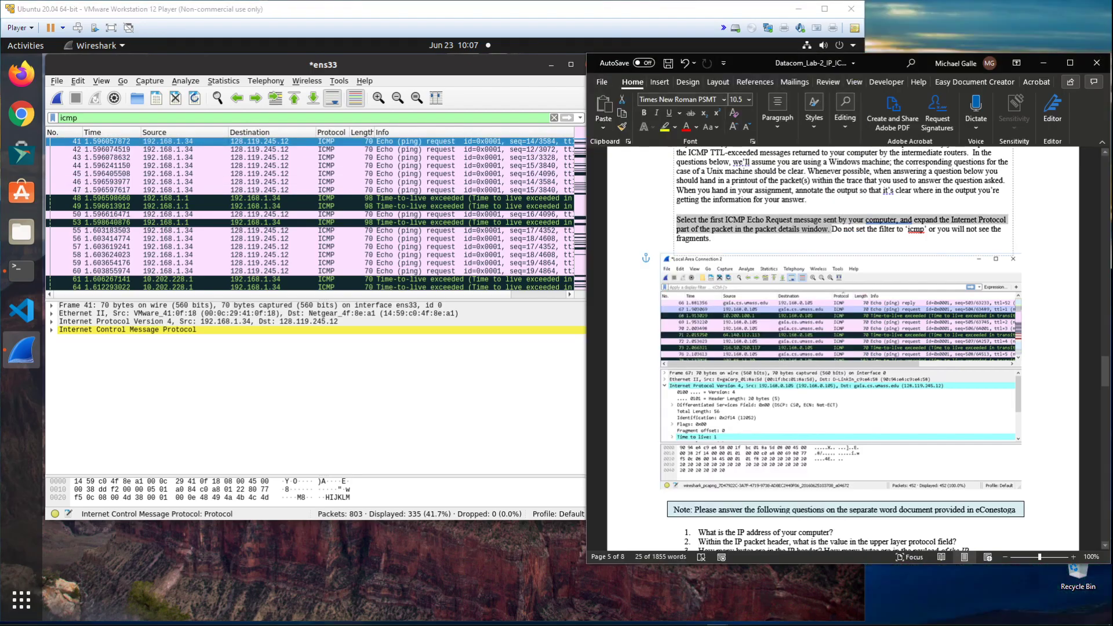
{"action": "scroll", "coordinate": [844, 349], "scroll_direction": "up", "scroll_amount": 3}
{"action": "scroll", "coordinate": [843, 349], "scroll_direction": "down", "scroll_amount": 3}
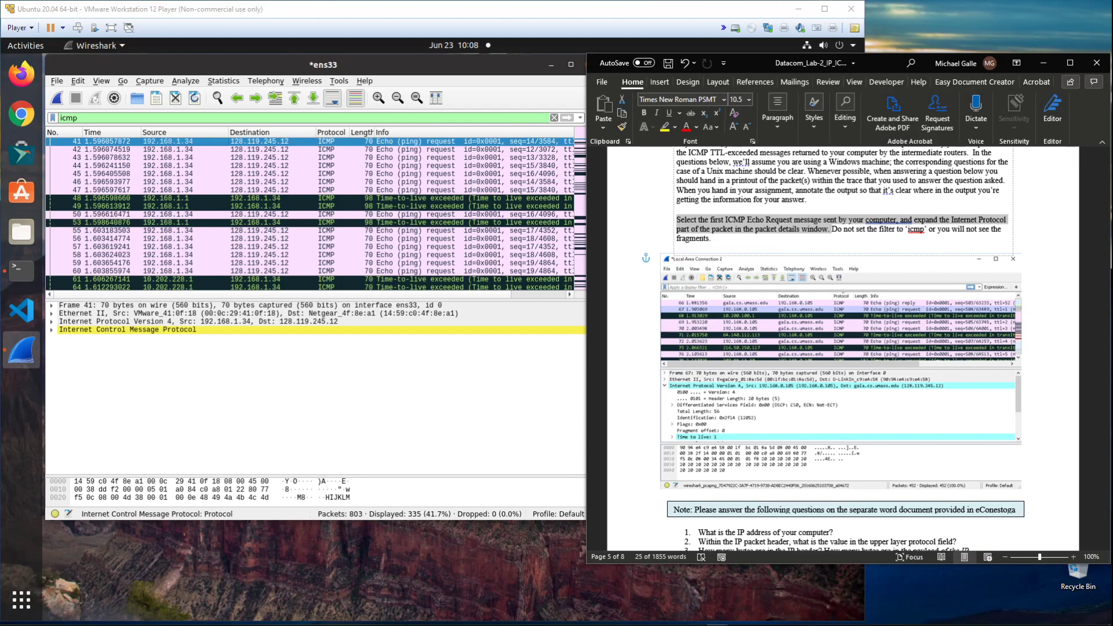
{"action": "left_click", "coordinate": [174, 313]}
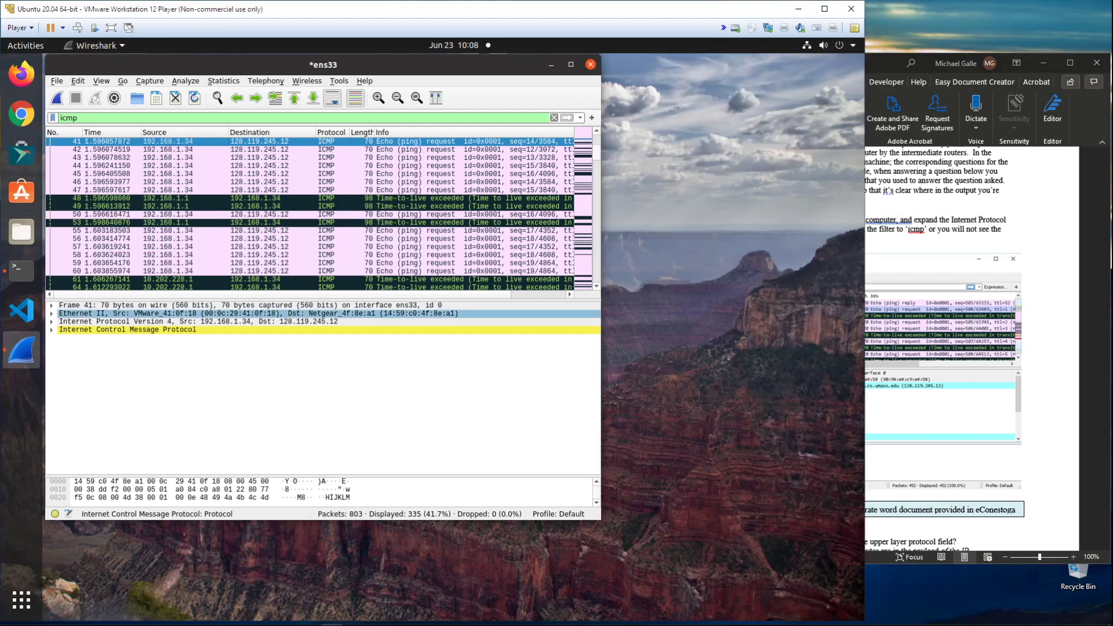
{"action": "left_click", "coordinate": [51, 313]}
{"action": "left_click", "coordinate": [51, 314]}
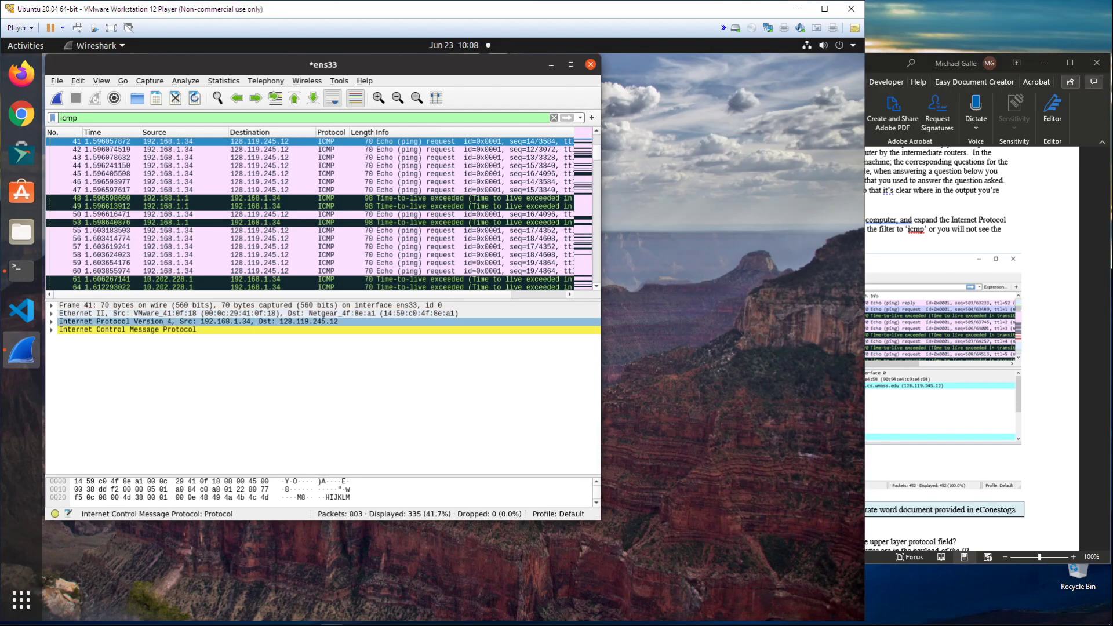
{"action": "left_click", "coordinate": [52, 321]}
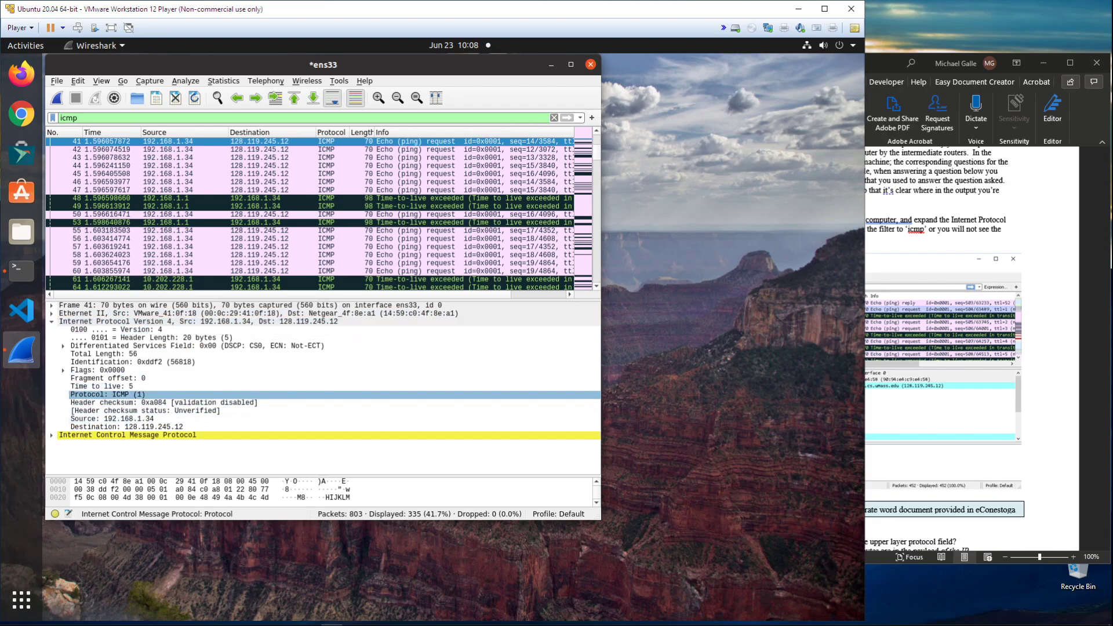
- Remove the icmp display filter in Wireshark so that all captured packets are listed
{"action": "left_click", "coordinate": [939, 400]}
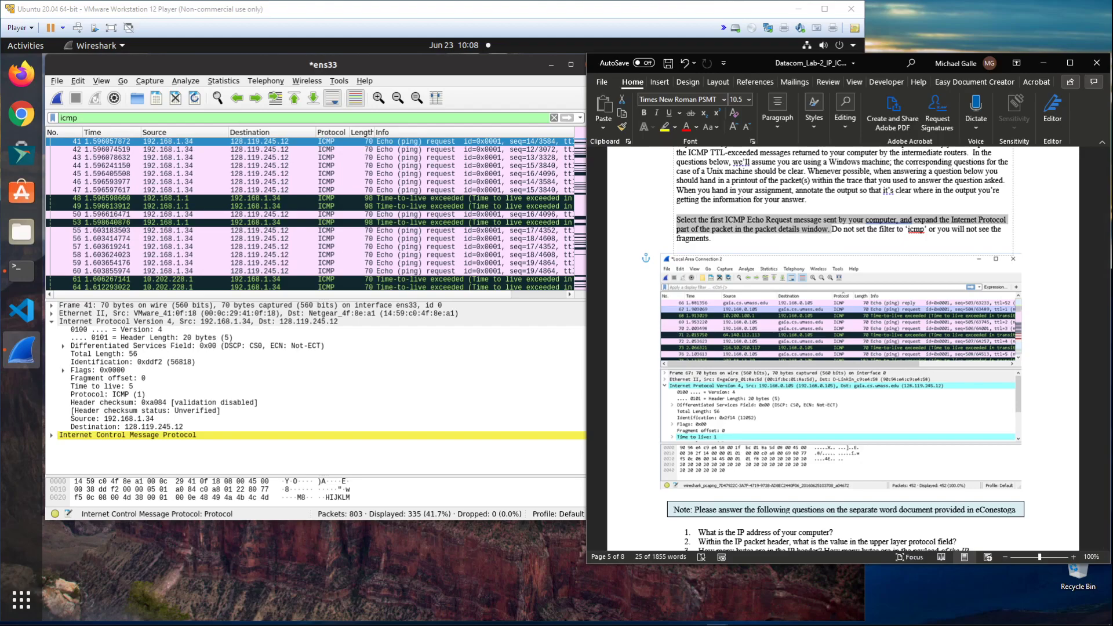
{"action": "left_click", "coordinate": [69, 117]}
{"action": "double_click", "coordinate": [69, 117]}
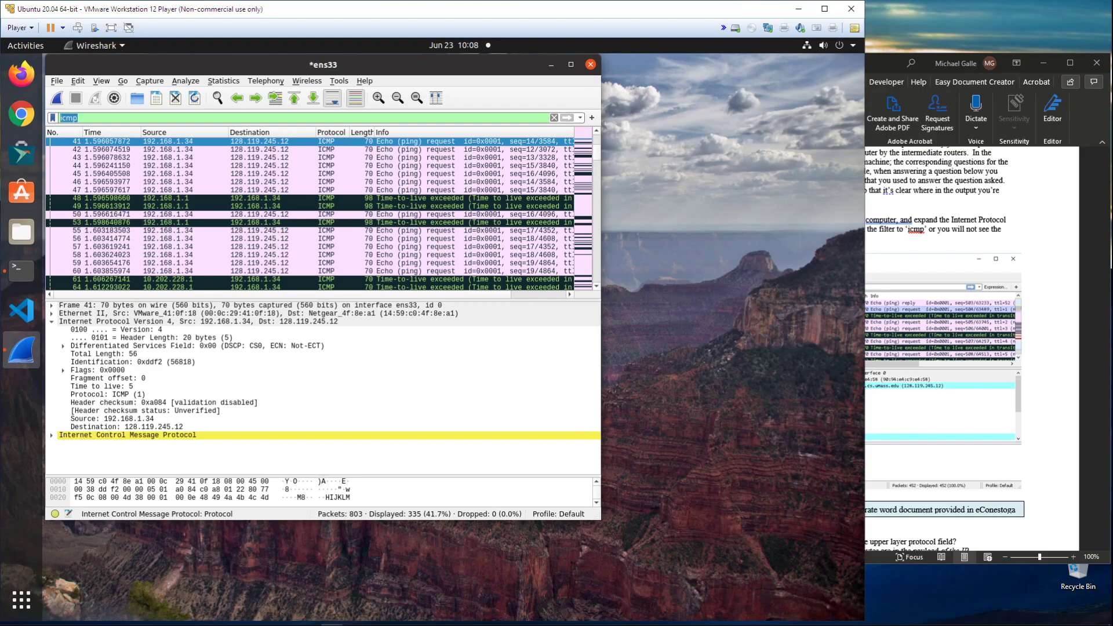
{"action": "left_click", "coordinate": [81, 118]}
{"action": "key", "text": "BackSpace"}
{"action": "key", "text": "BackSpace"}
{"action": "key", "text": "BackSpace"}
{"action": "key", "text": "BackSpace"}
{"action": "key", "text": "Return"}
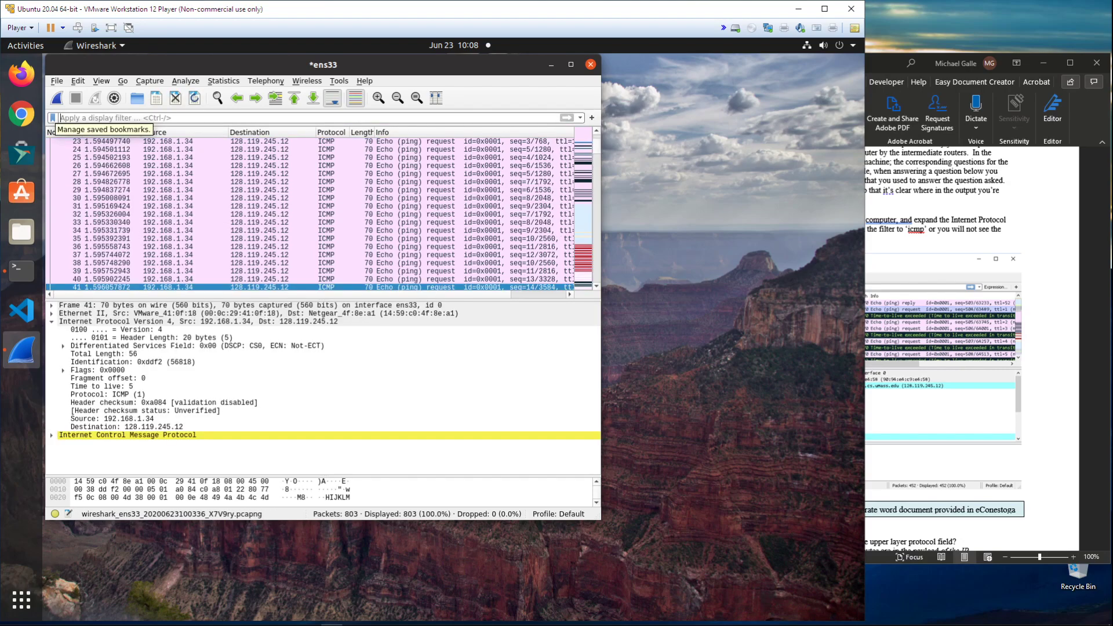
- Find and select the first ICMP echo request sent to 128.119.245.12, packet 17
{"action": "scroll", "coordinate": [313, 246], "scroll_direction": "down", "scroll_amount": 2}
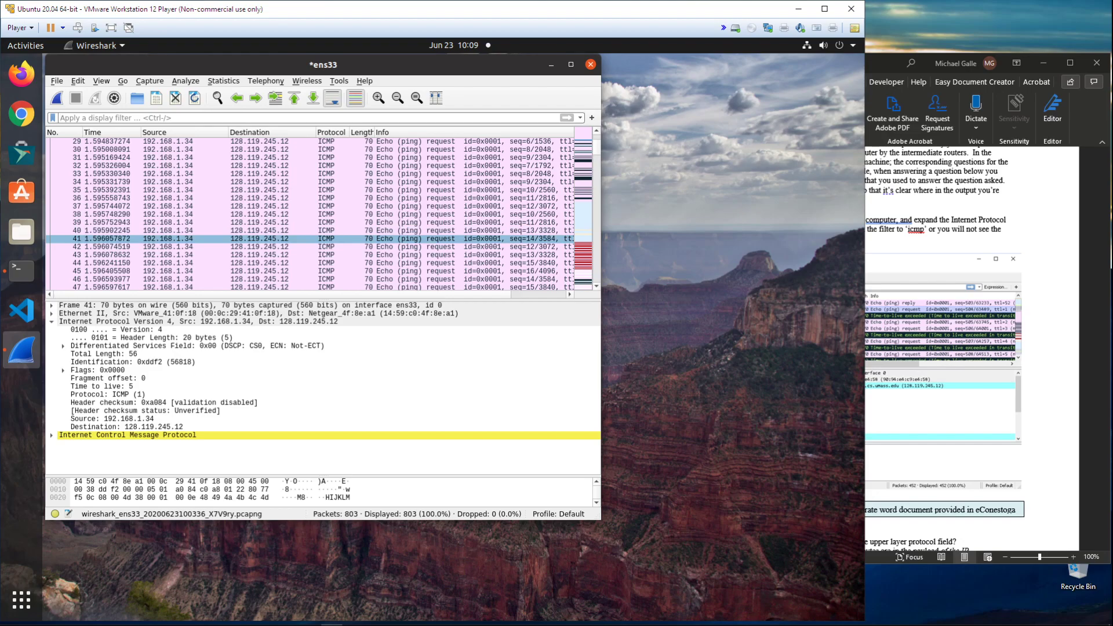
{"action": "scroll", "coordinate": [290, 215], "scroll_direction": "up", "scroll_amount": 9}
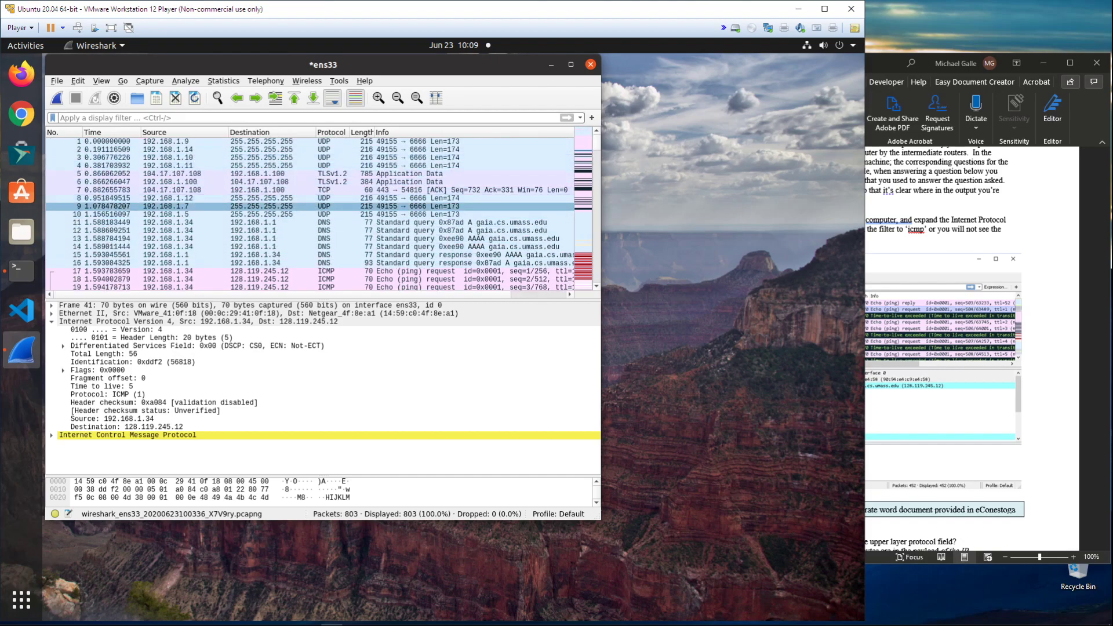
{"action": "scroll", "coordinate": [290, 206], "scroll_direction": "down", "scroll_amount": 2}
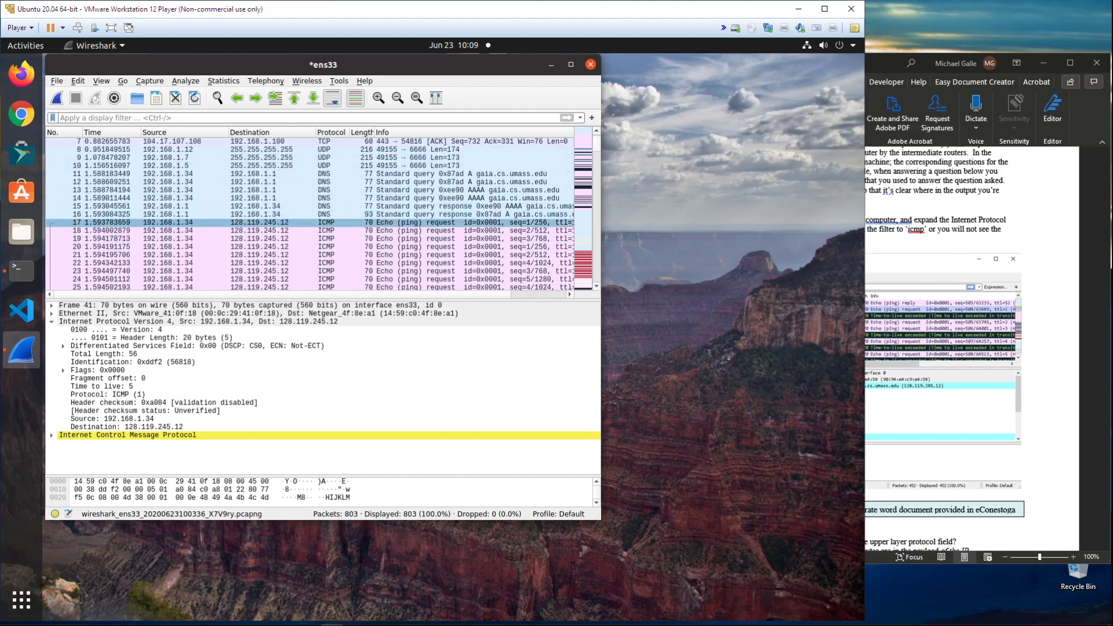
{"action": "left_click", "coordinate": [290, 222]}
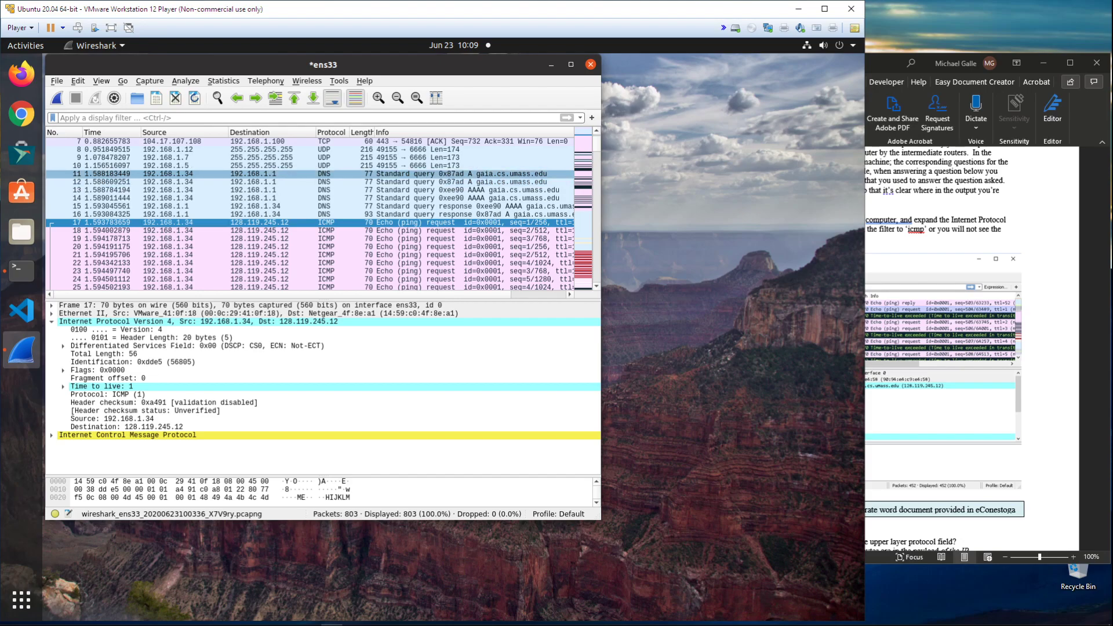
- Read the manual's questions 1 to 4 and compare them with the IP header fields of packet 17
{"action": "key", "text": "alt+Tab"}
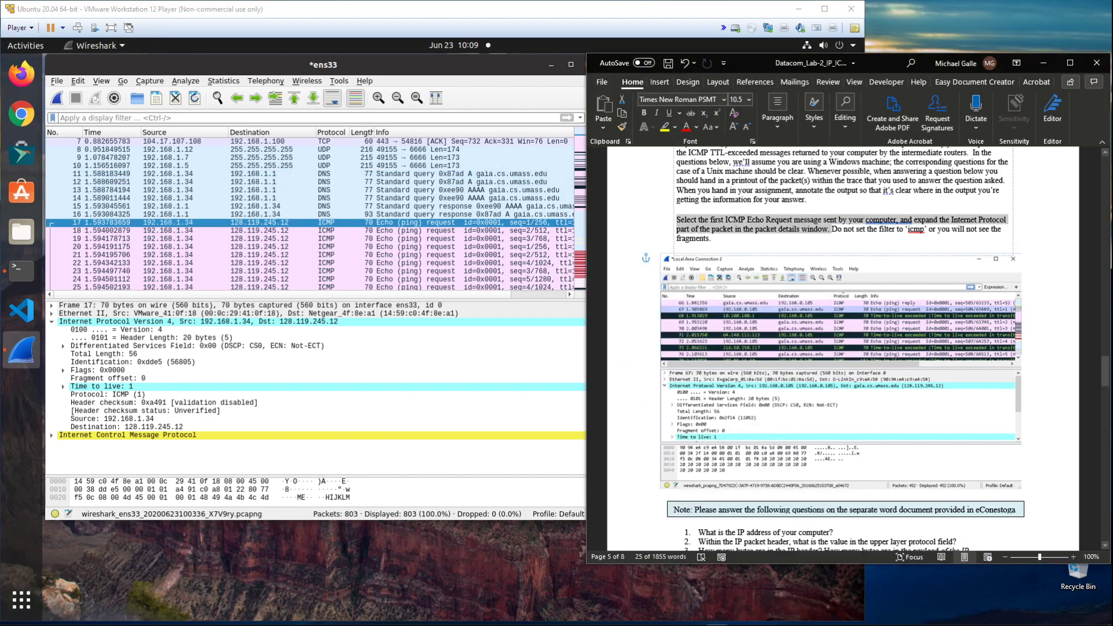
{"action": "scroll", "coordinate": [842, 348], "scroll_direction": "down", "scroll_amount": 5}
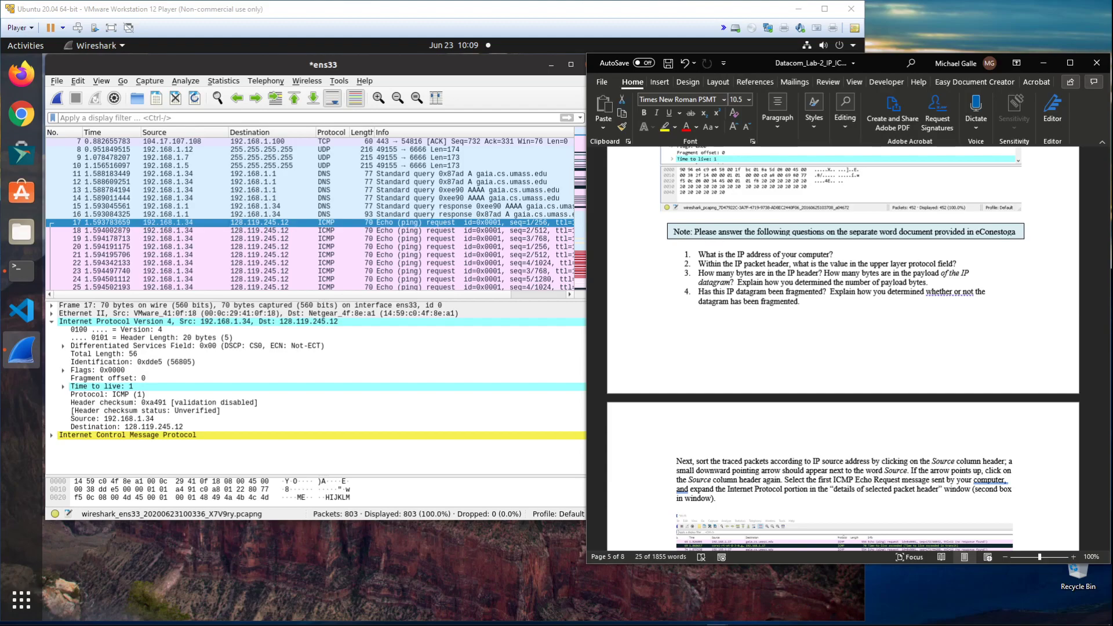
{"action": "left_click", "coordinate": [108, 395]}
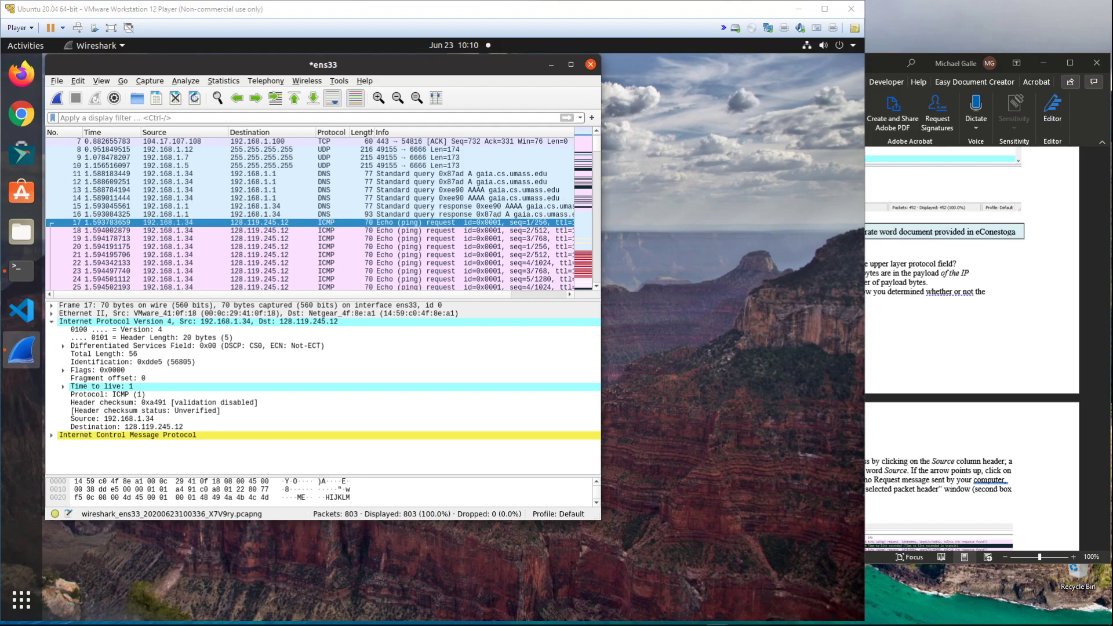
{"action": "key", "text": "alt+Tab"}
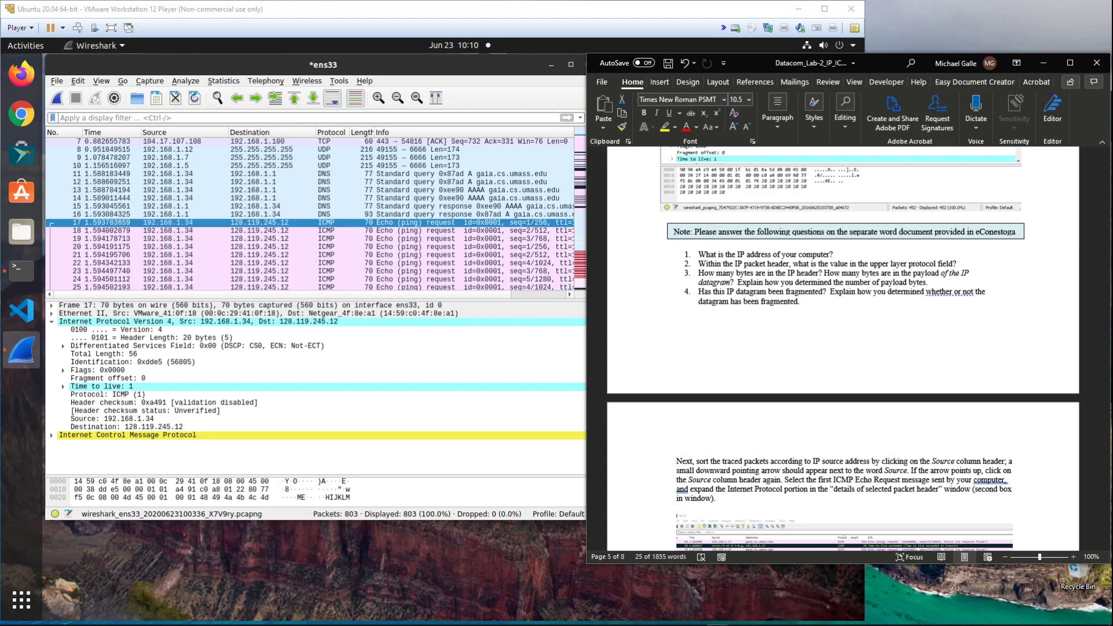
{"action": "left_click", "coordinate": [360, 322]}
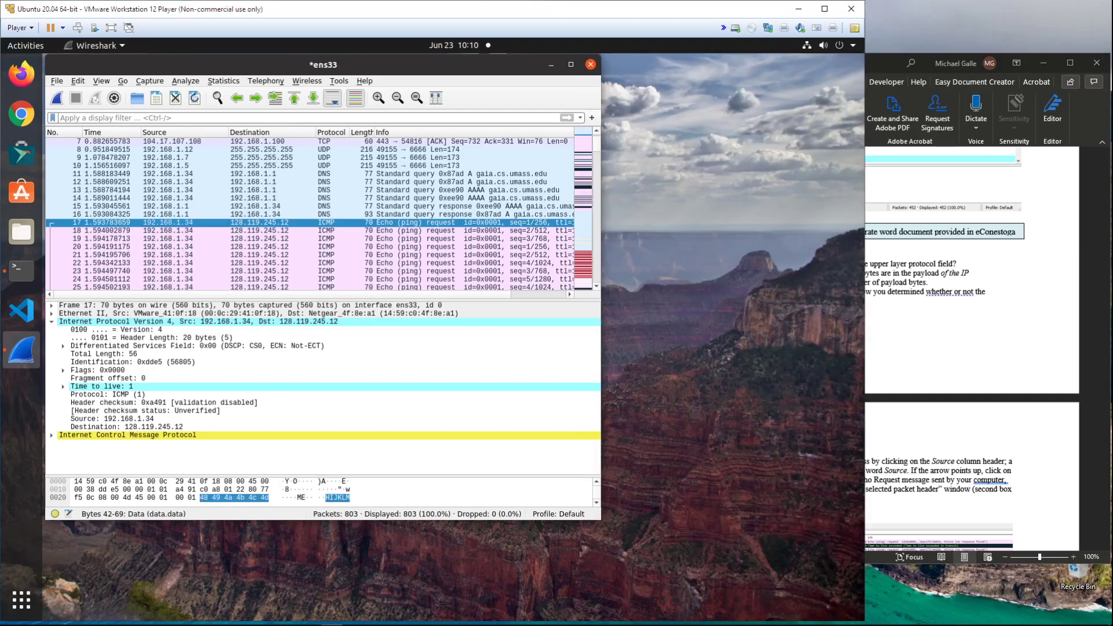
- Enlarge the packet bytes area, widen the Wireshark window, and inspect packet 17's Total Length and Header Length fields
{"action": "left_click_drag", "start_coordinate": [200, 476], "coordinate": [200, 442]}
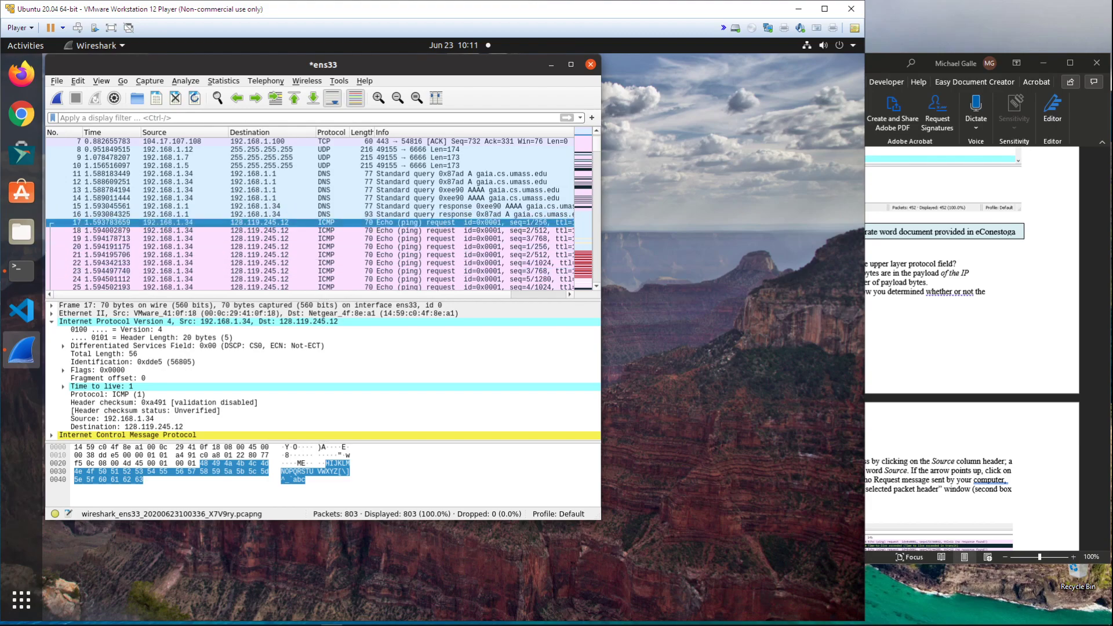
{"action": "left_click_drag", "start_coordinate": [601, 324], "coordinate": [791, 325]}
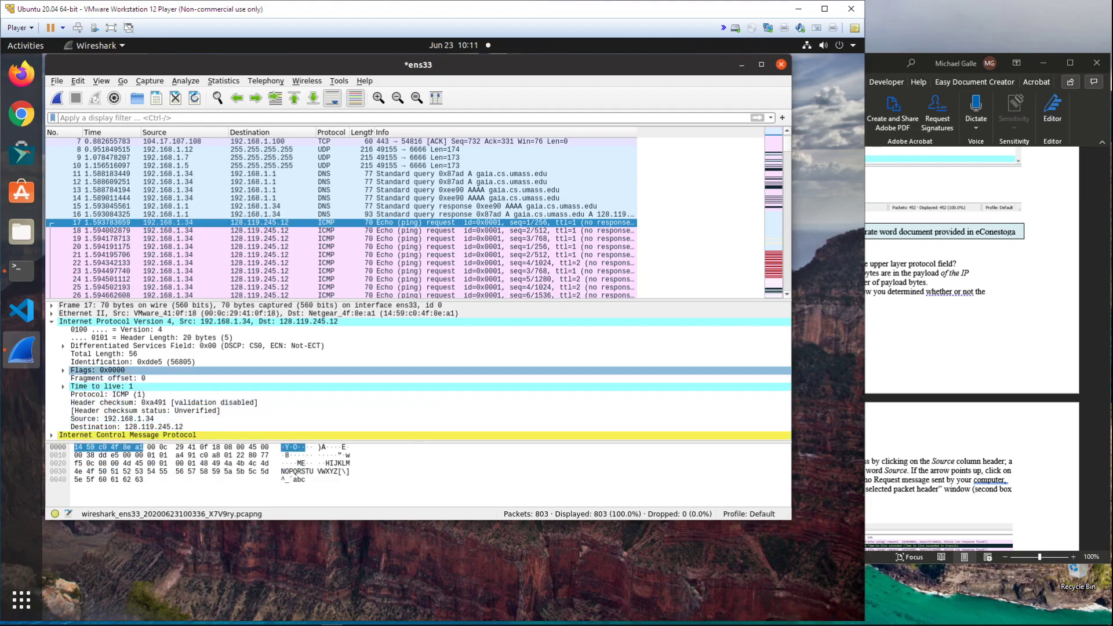
{"action": "left_click", "coordinate": [104, 355]}
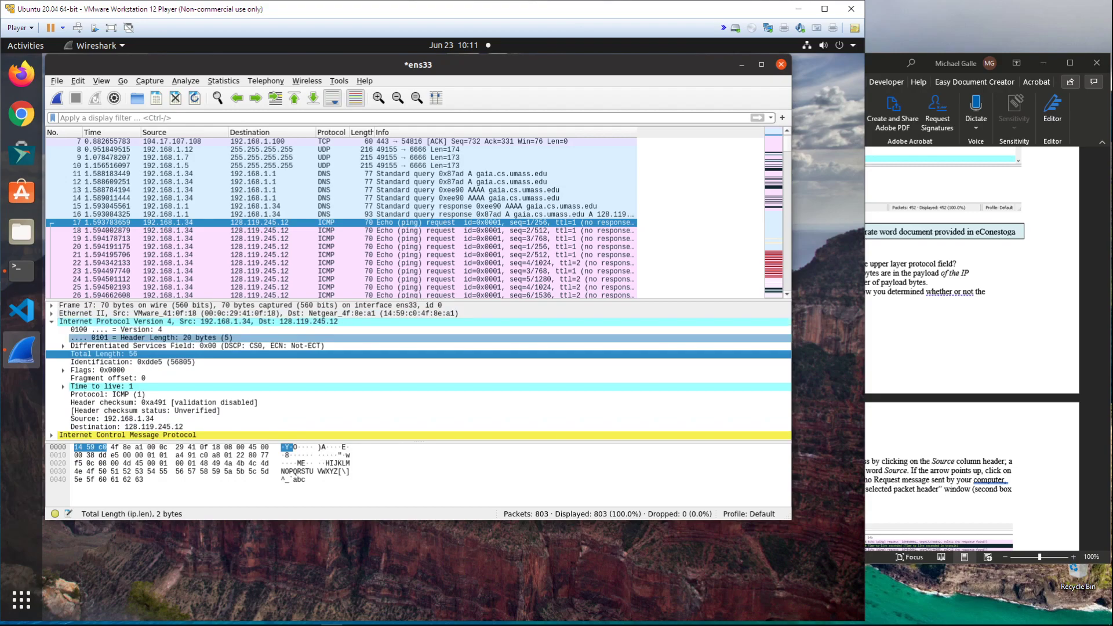
{"action": "left_click", "coordinate": [152, 338]}
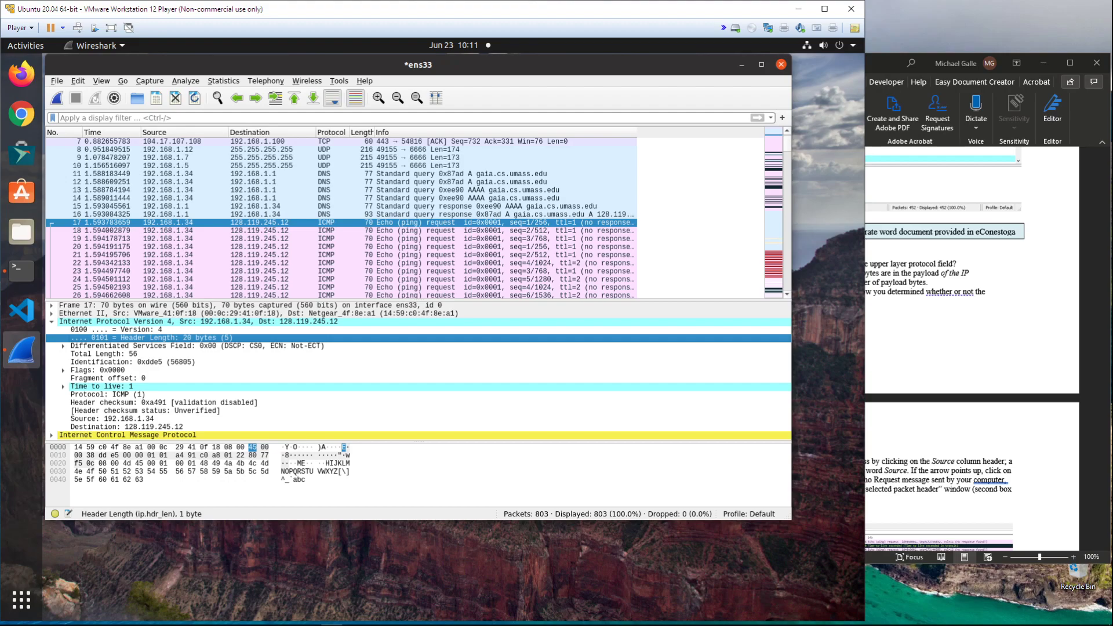
- Zoom the lab manual to 140% and shift the page so that questions 1 to 4 are fully readable
{"action": "left_click", "coordinate": [950, 342]}
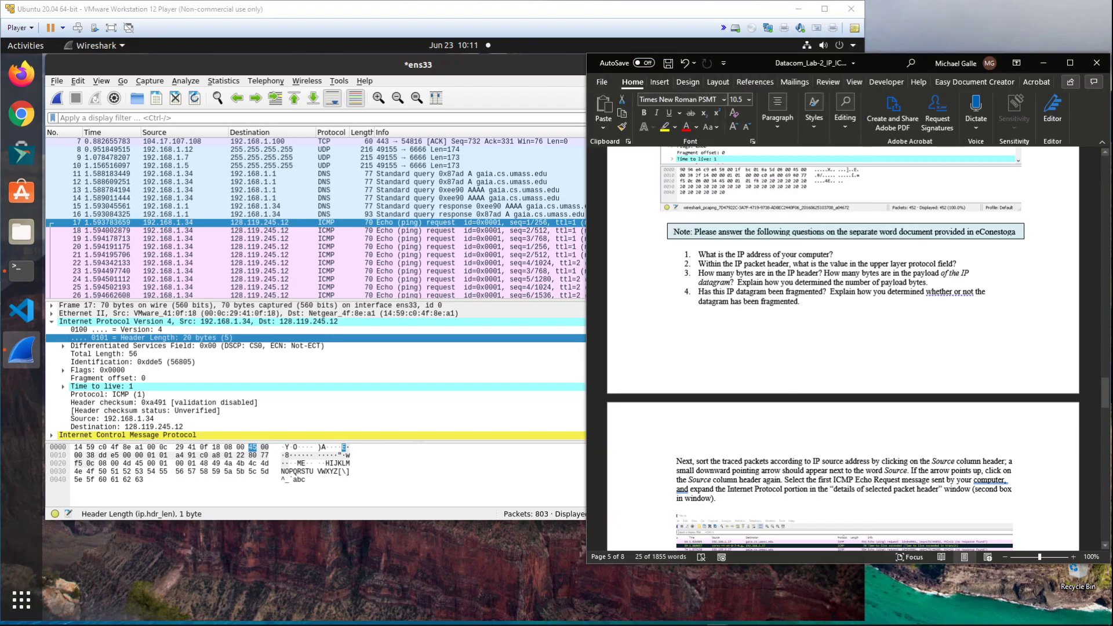
{"action": "scroll", "coordinate": [846, 348], "scroll_direction": "up", "scroll_amount": 4}
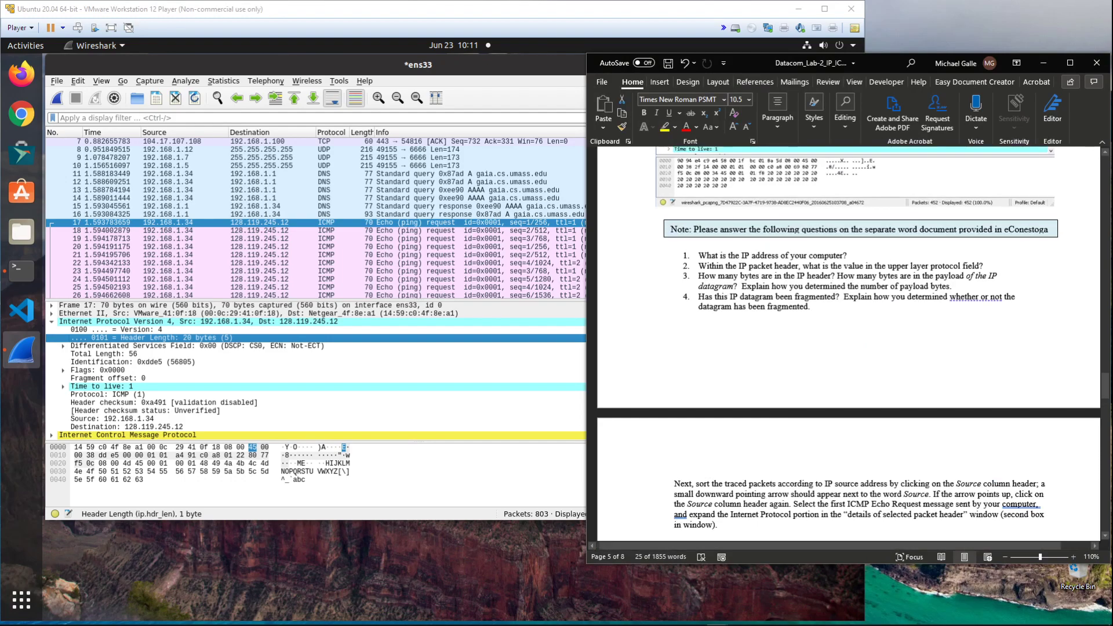
{"action": "scroll", "coordinate": [847, 348], "scroll_direction": "down", "scroll_amount": 1}
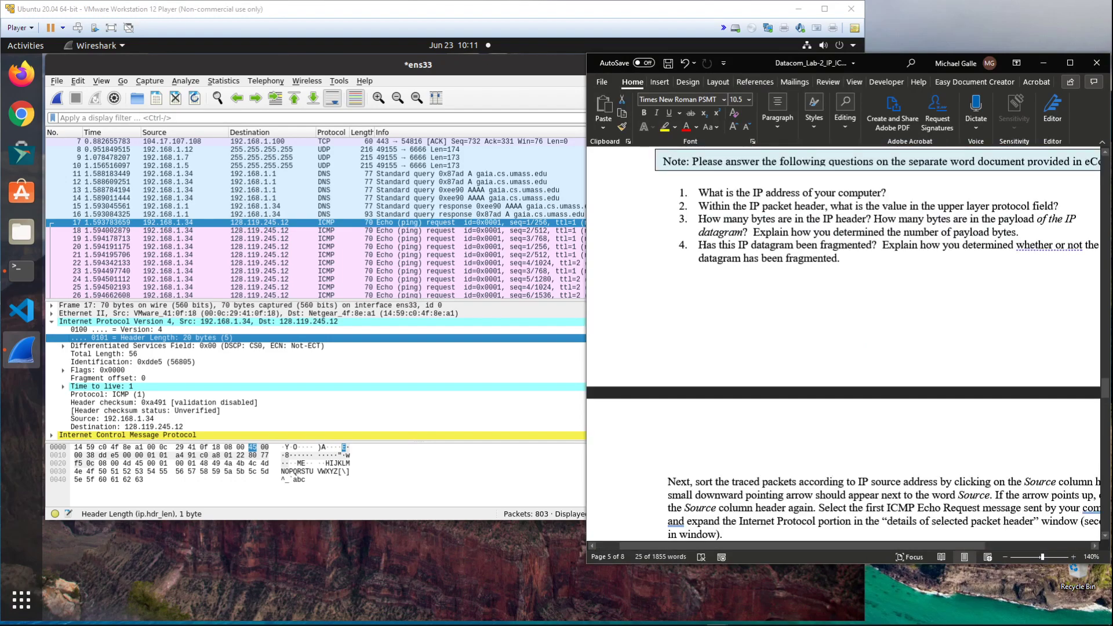
{"action": "left_click_drag", "start_coordinate": [812, 547], "coordinate": [842, 546]}
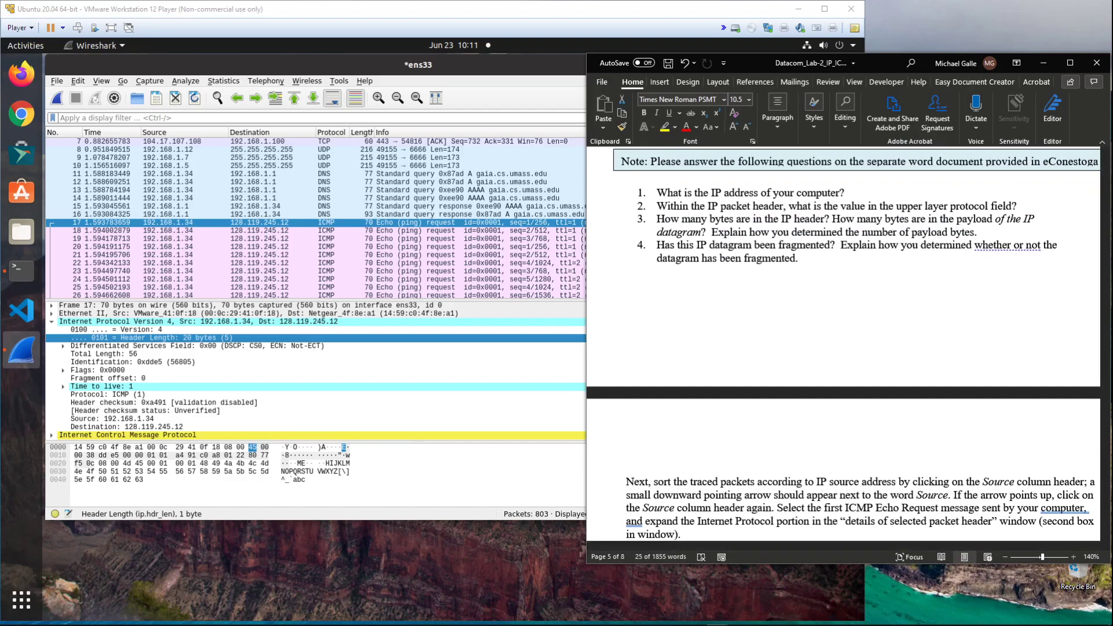
- Inspect packet 17's Fragment offset field and expand its IP Flags to check for fragmentation
{"action": "left_click", "coordinate": [348, 378]}
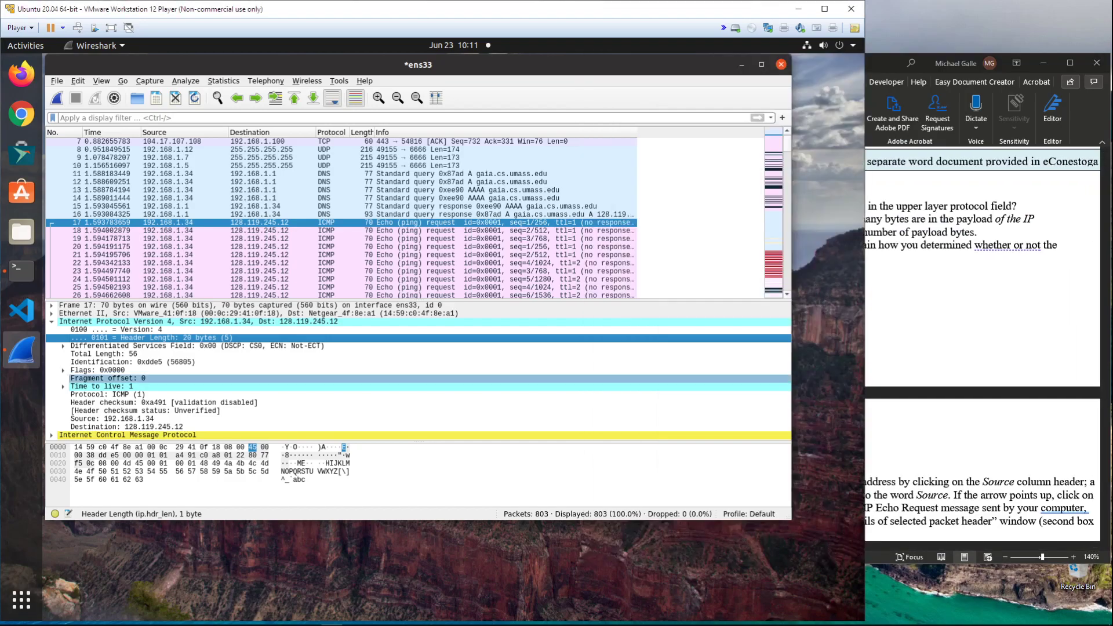
{"action": "left_click", "coordinate": [347, 378]}
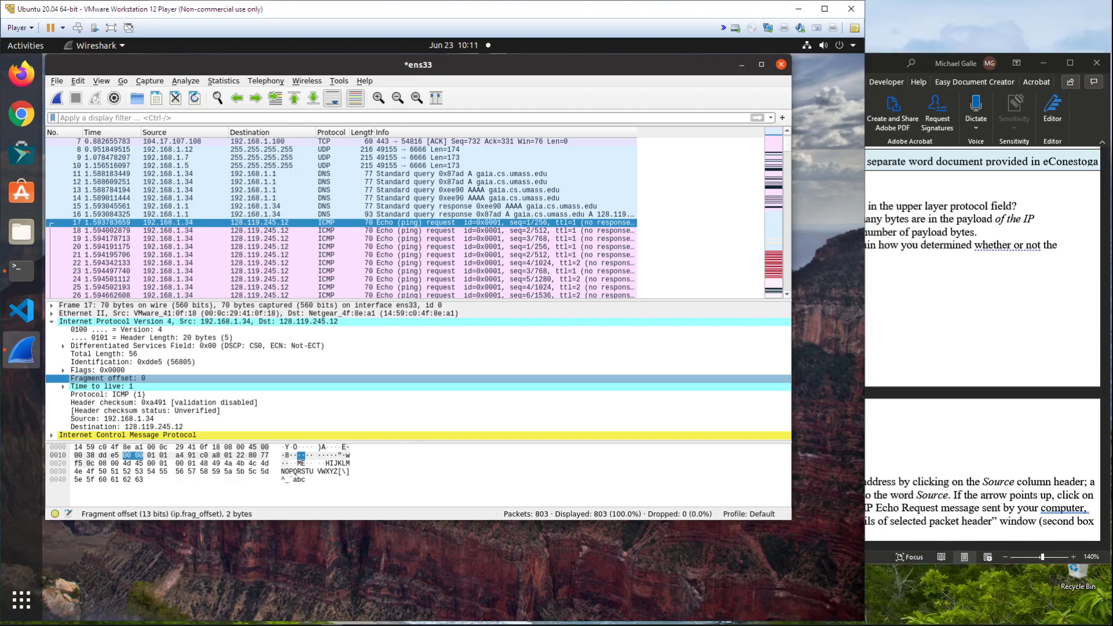
{"action": "left_click", "coordinate": [63, 371]}
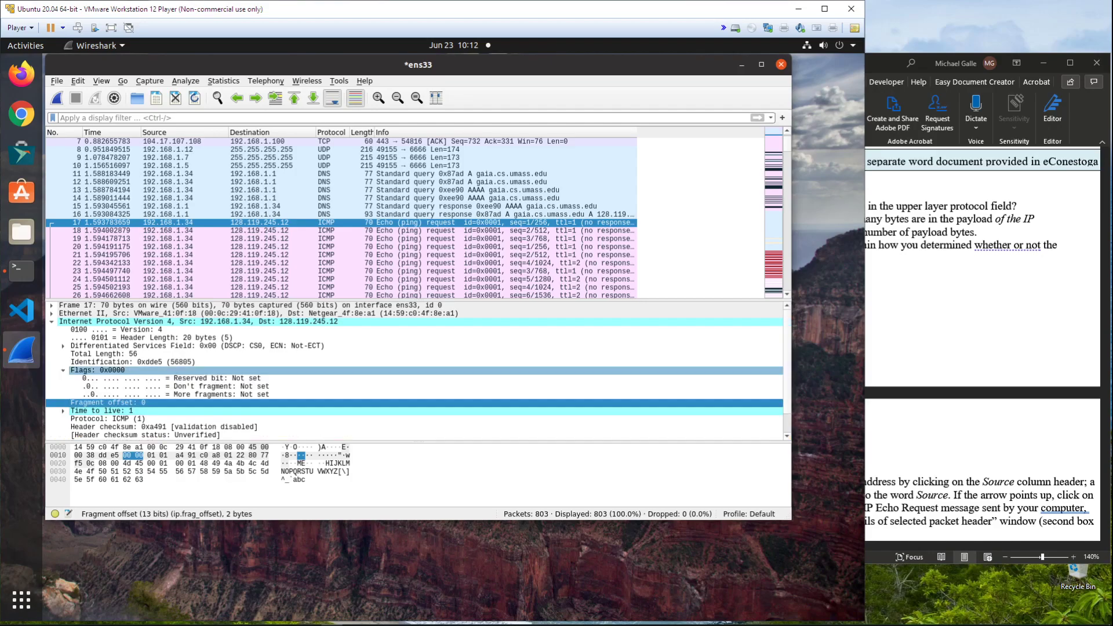
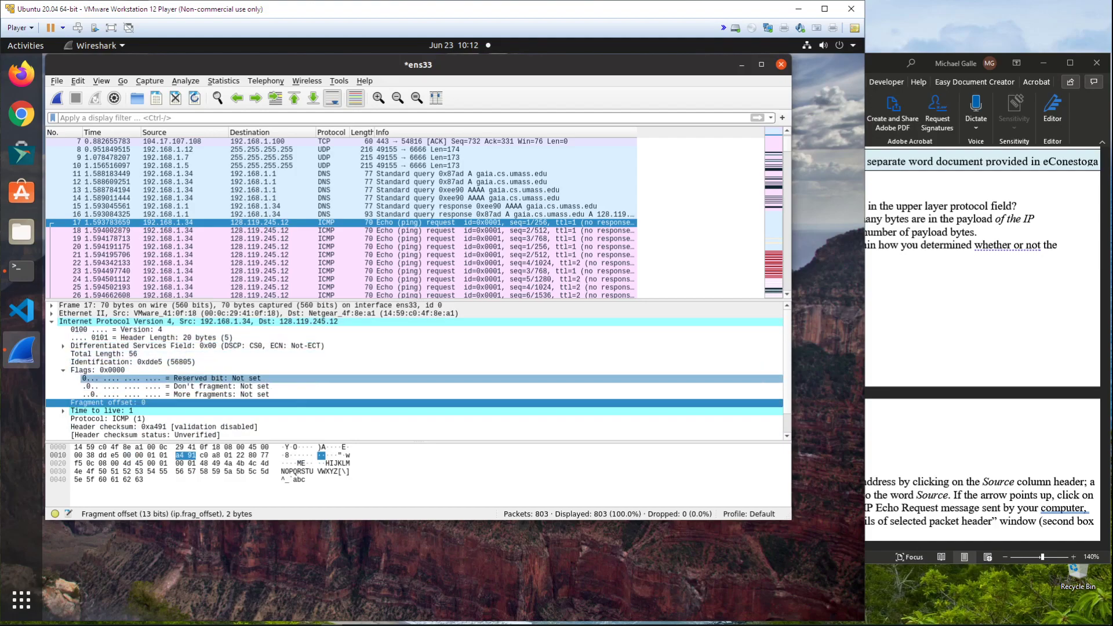
- Inspect the Identification field in packet 17's IP header and its corresponding bytes
{"action": "scroll", "coordinate": [406, 378], "scroll_direction": "down", "scroll_amount": 1}
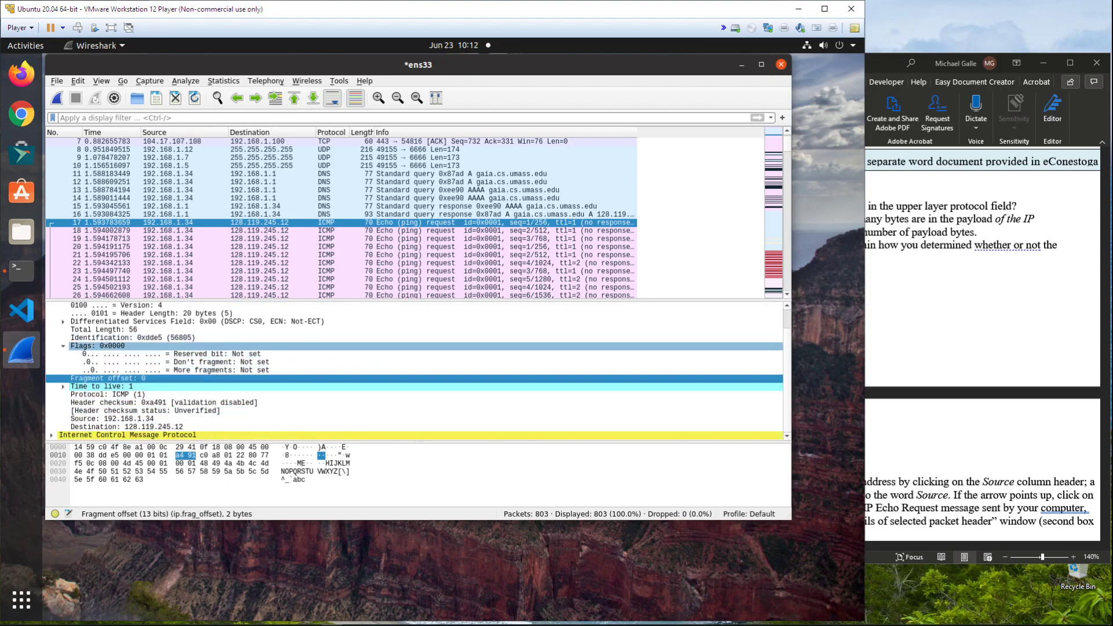
{"action": "left_click", "coordinate": [133, 337]}
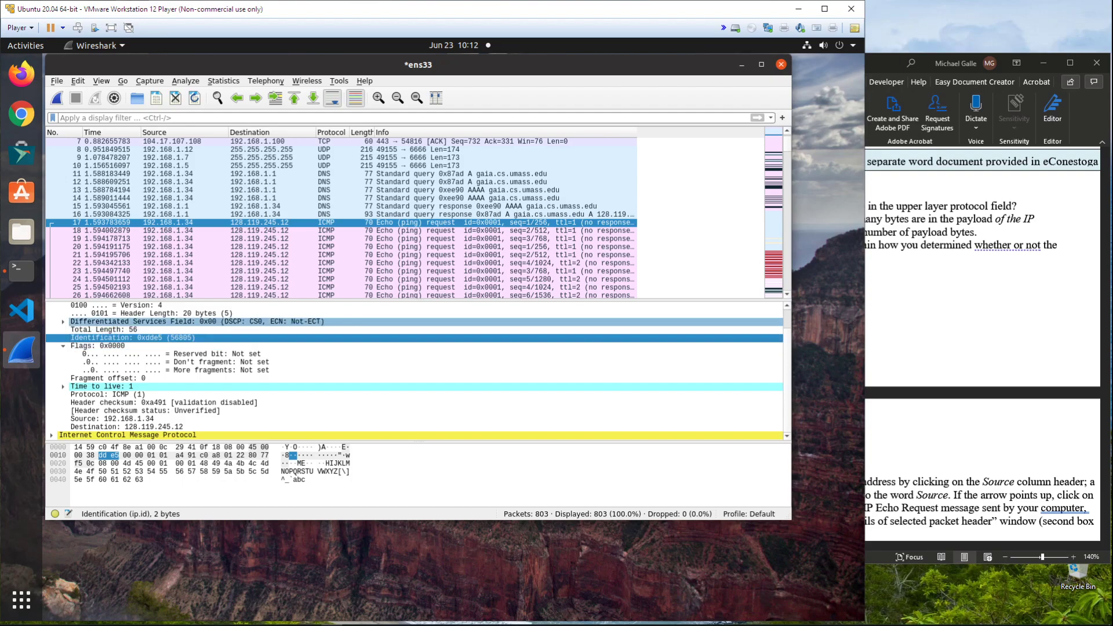
{"action": "scroll", "coordinate": [133, 346], "scroll_direction": "up", "scroll_amount": 1}
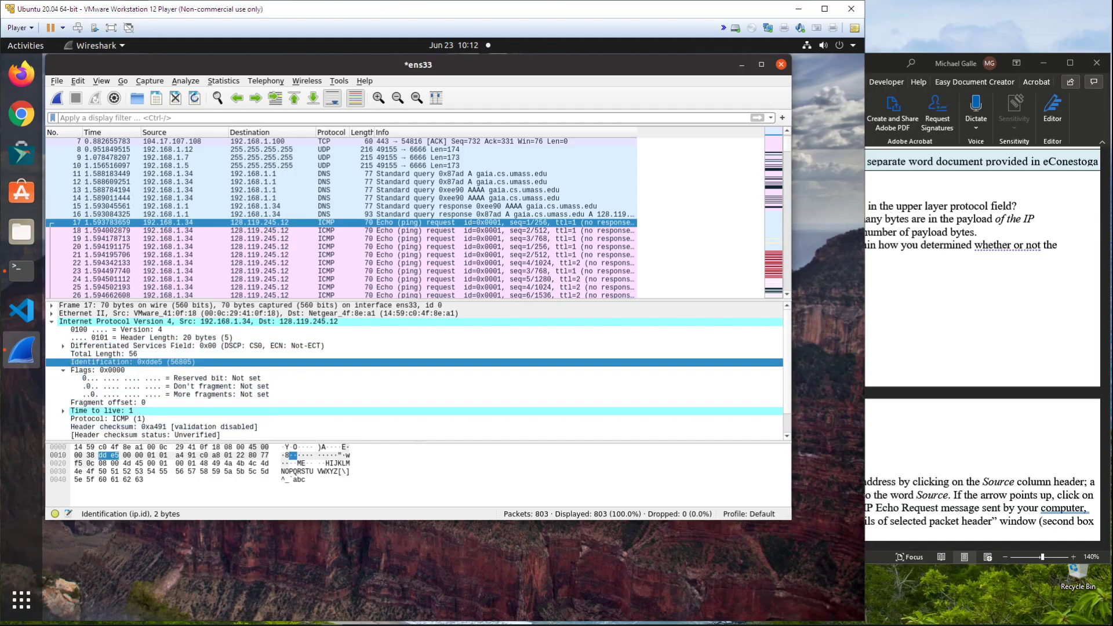
- Switch to the lab manual in Word, read the instructions after question 4 on sorting by source address, and reposition its window
{"action": "left_click", "coordinate": [893, 63]}
{"action": "scroll", "coordinate": [858, 347], "scroll_direction": "down", "scroll_amount": 4}
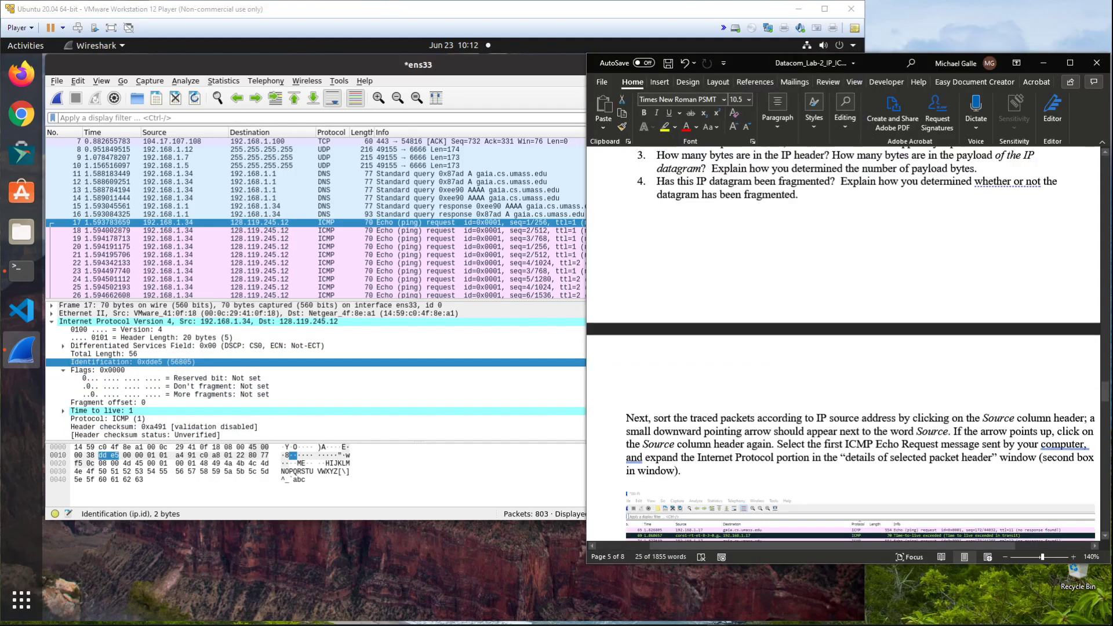
{"action": "scroll", "coordinate": [858, 348], "scroll_direction": "up", "scroll_amount": 3}
{"action": "scroll", "coordinate": [847, 348], "scroll_direction": "down", "scroll_amount": 3}
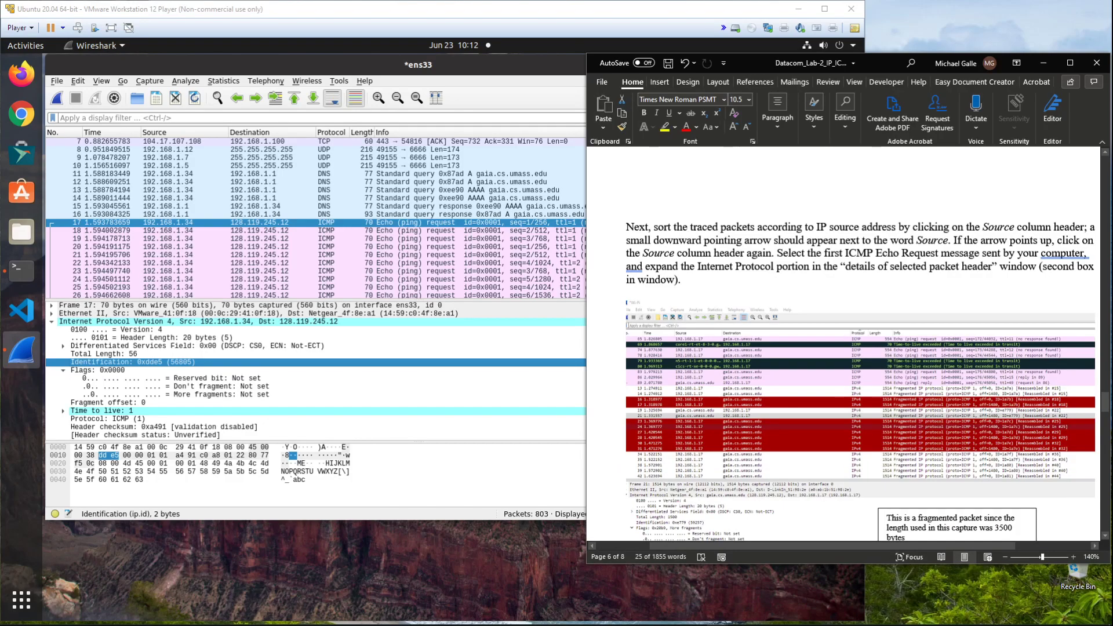
{"action": "left_click_drag", "start_coordinate": [878, 63], "coordinate": [805, 56]}
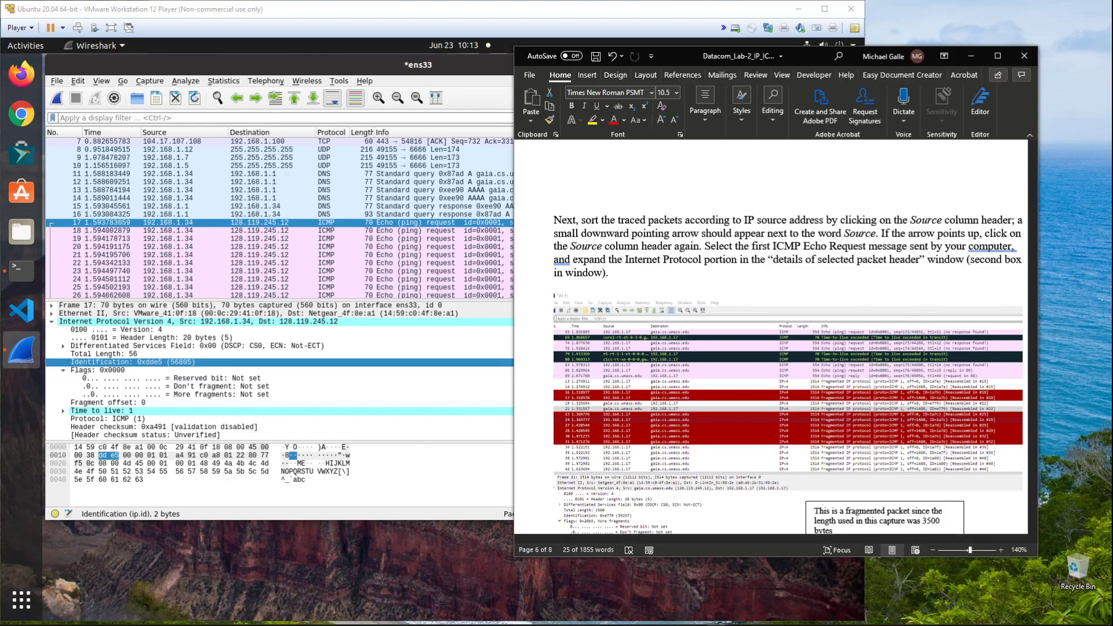
- Return to Wireshark and sort the packets by Source with the arrow pointing down, comparing both sort directions against the manual's instruction
{"action": "key", "text": "alt+Tab"}
{"action": "left_click", "coordinate": [174, 132]}
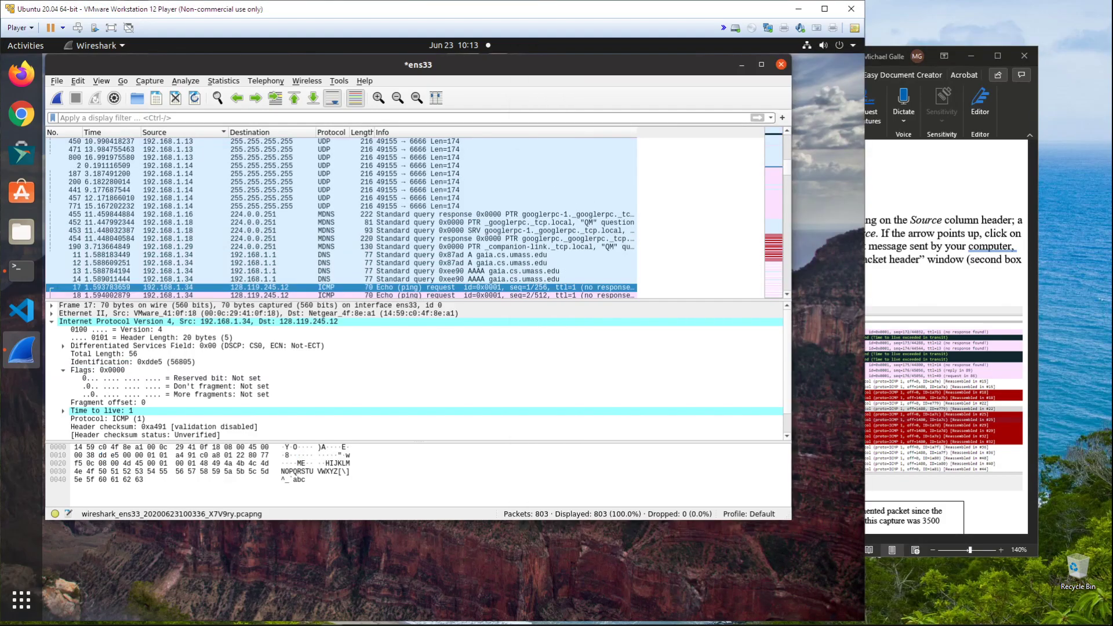
{"action": "left_click", "coordinate": [174, 132]}
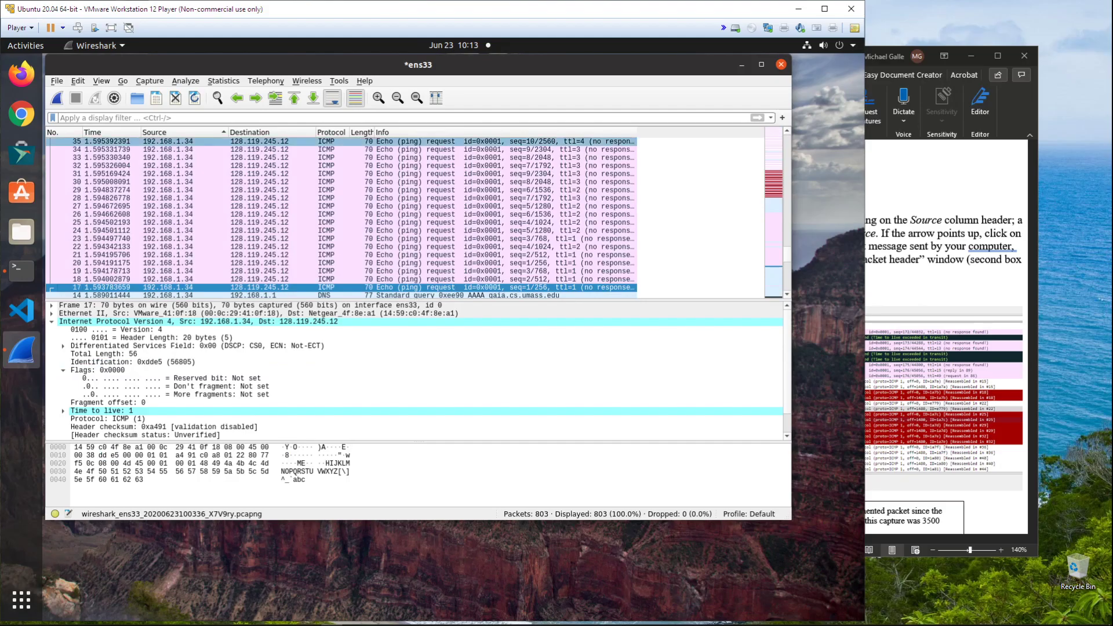
{"action": "scroll", "coordinate": [348, 166], "scroll_direction": "up", "scroll_amount": 10}
{"action": "scroll", "coordinate": [347, 166], "scroll_direction": "up", "scroll_amount": 5}
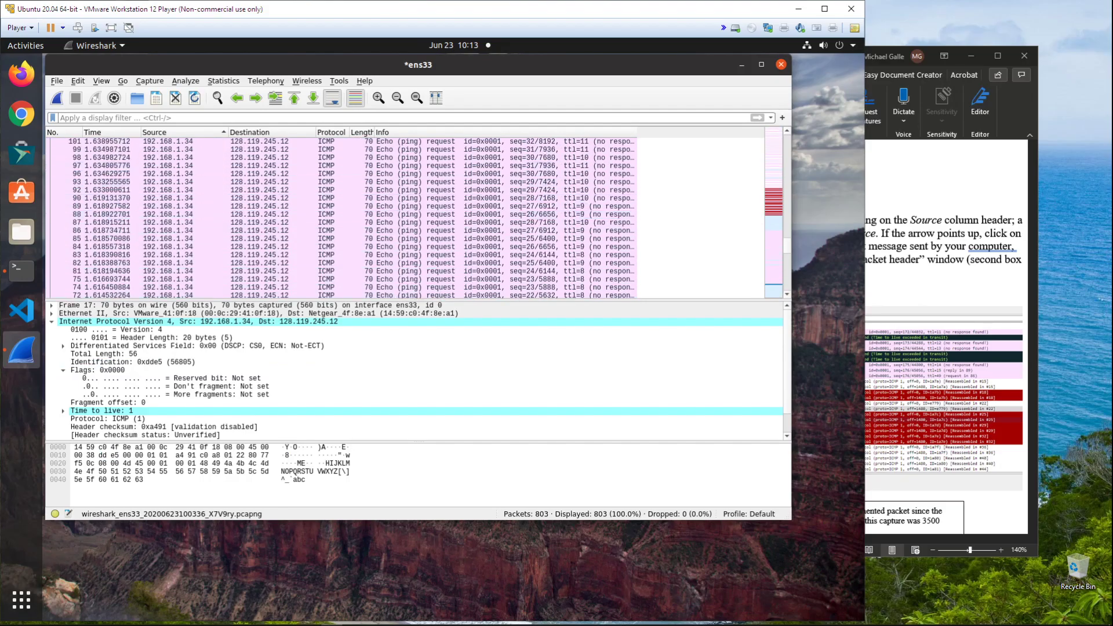
{"action": "left_click_drag", "start_coordinate": [787, 246], "coordinate": [787, 142]}
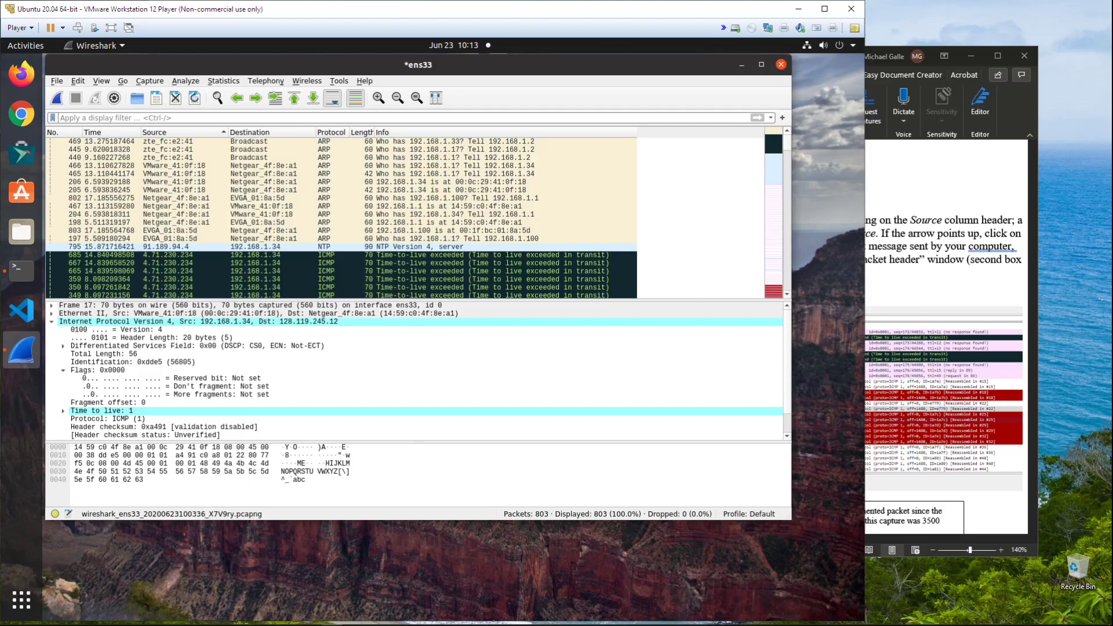
{"action": "key", "text": "alt+Tab"}
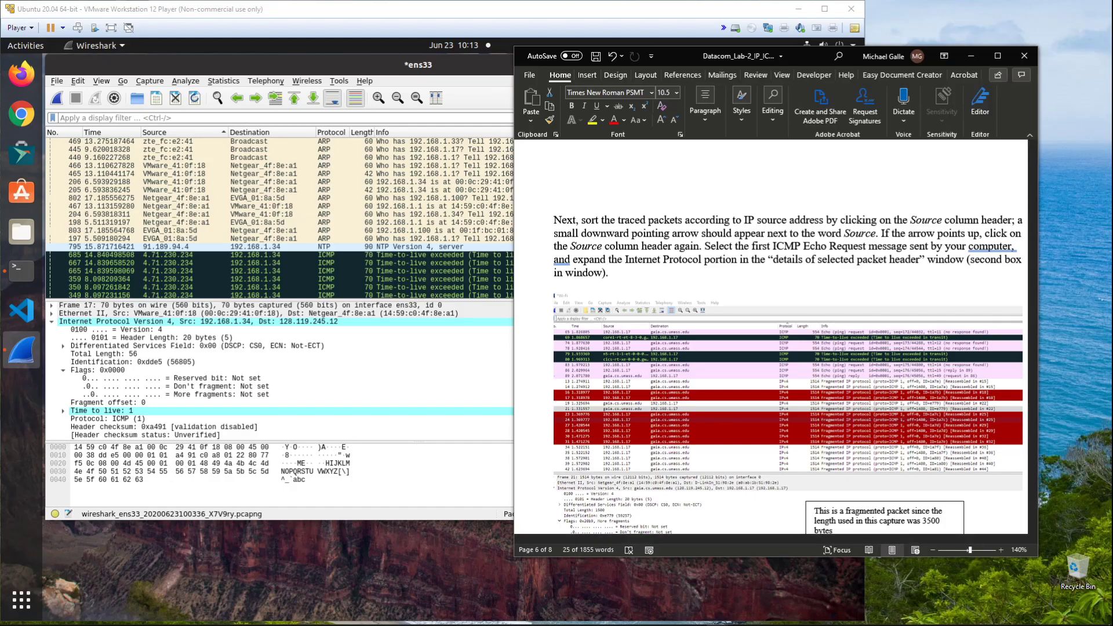
{"action": "left_click", "coordinate": [168, 132]}
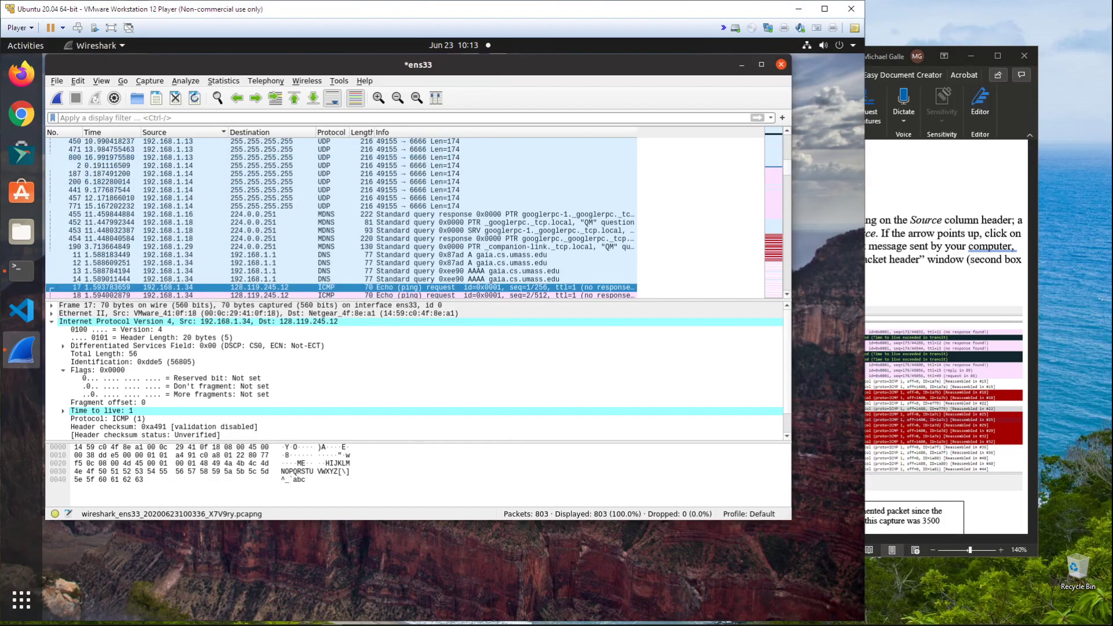
- Highlight "ICMP Echo Request message sent by your computer," in the Word lab manual, and switch back to the Wireshark packet list
{"action": "key", "text": "alt+Tab"}
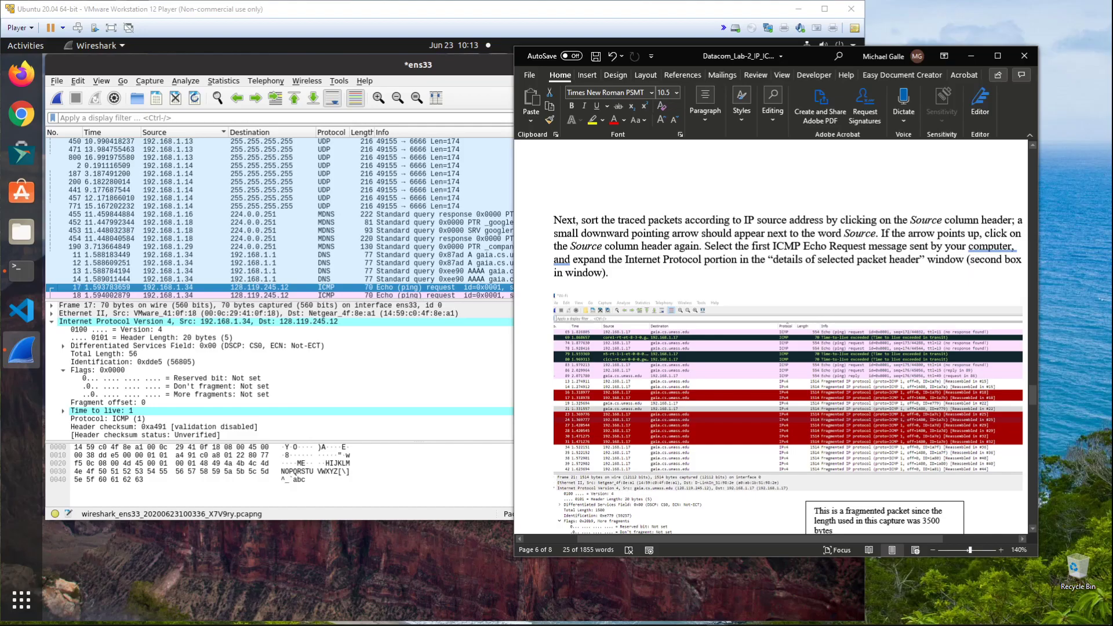
{"action": "left_click_drag", "start_coordinate": [773, 247], "coordinate": [1013, 246]}
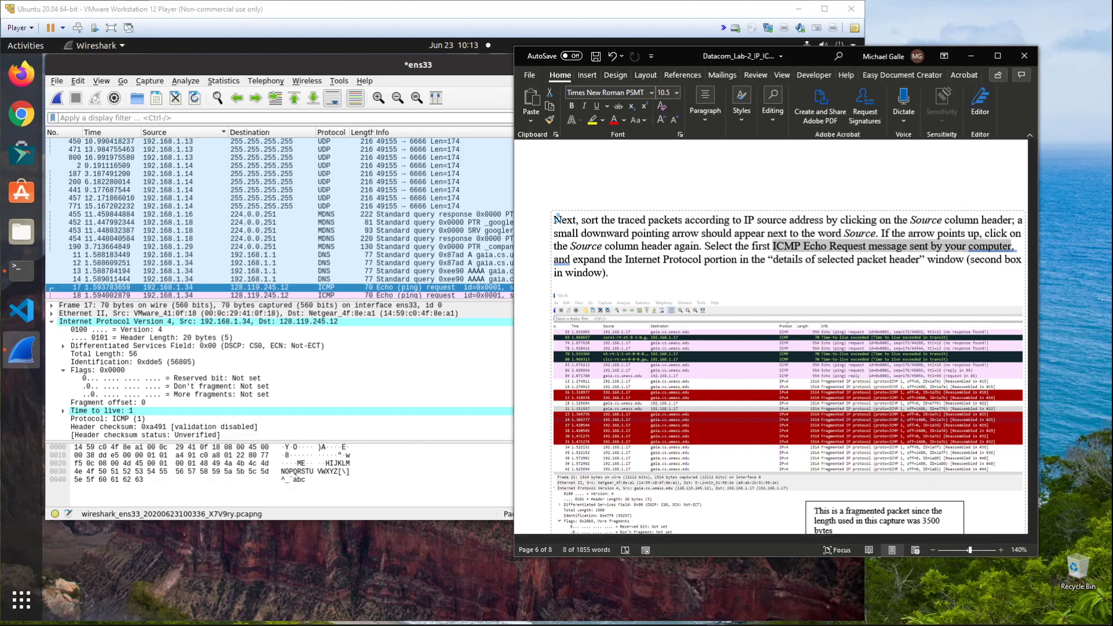
{"action": "left_click", "coordinate": [472, 100]}
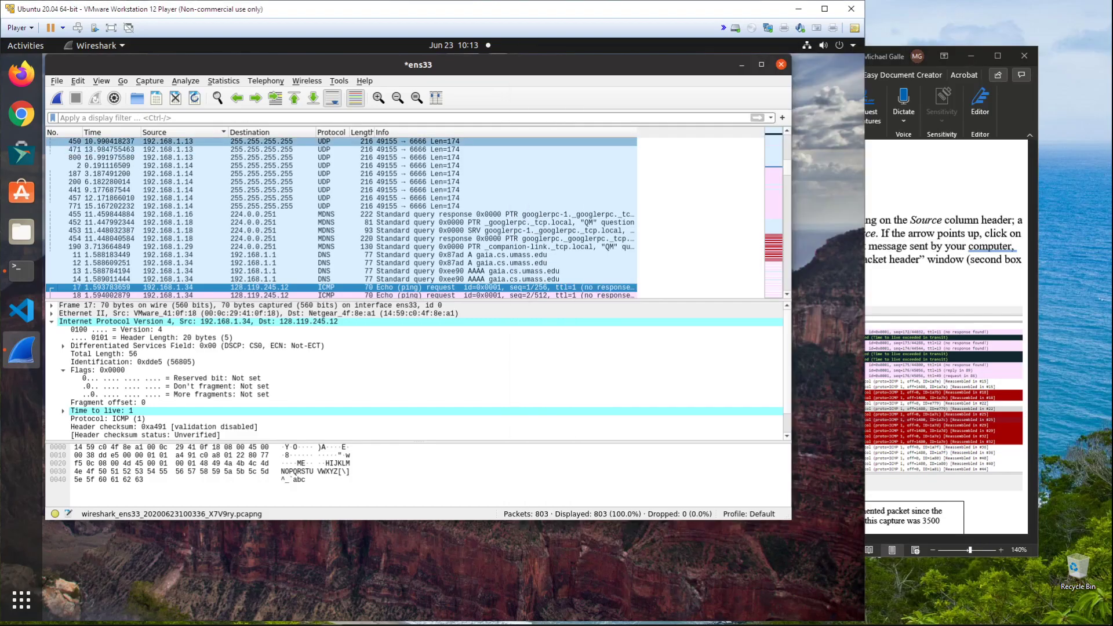
- Find and select the first ICMP Echo Request sent from 192.168.1.34 in the packet list sorted by source
{"action": "scroll", "coordinate": [342, 222], "scroll_direction": "down", "scroll_amount": 2}
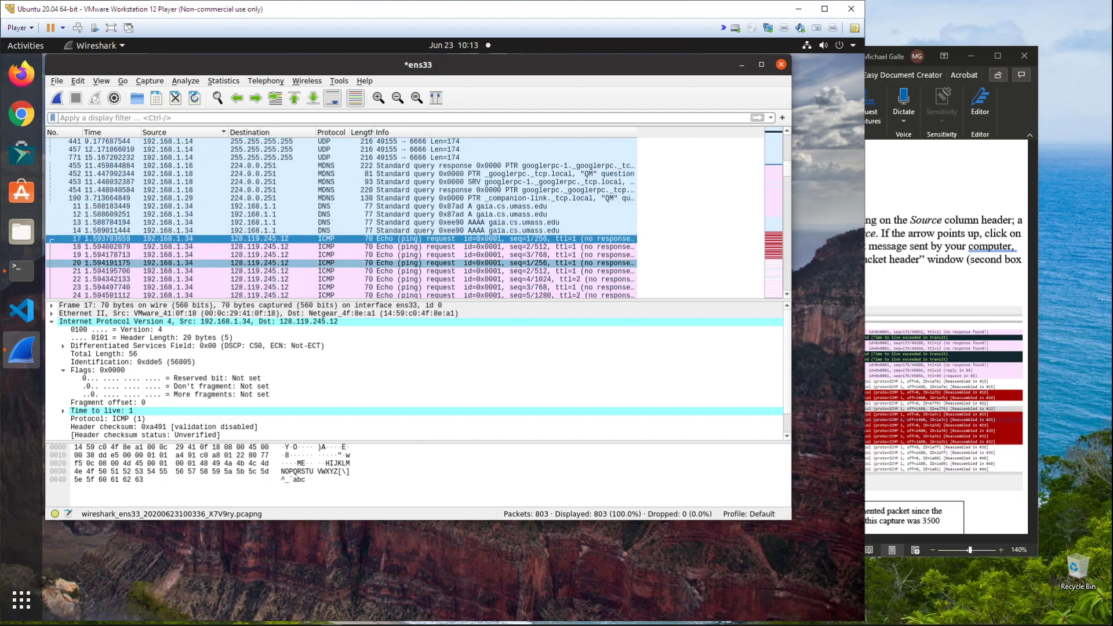
{"action": "left_click", "coordinate": [342, 230]}
{"action": "left_click", "coordinate": [342, 207]}
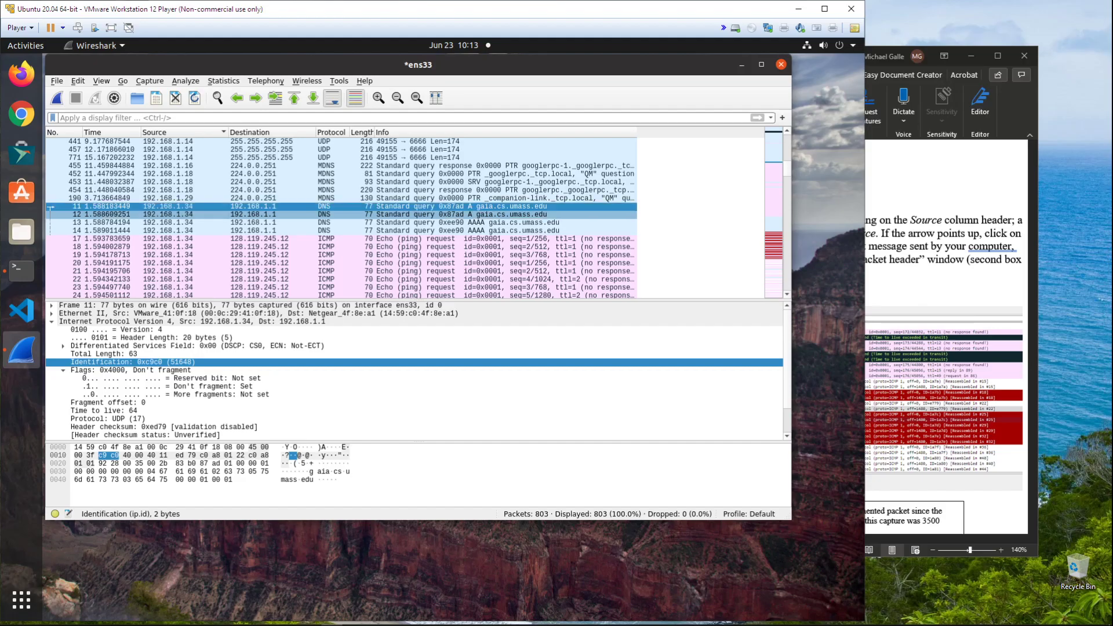
{"action": "left_click", "coordinate": [174, 238]}
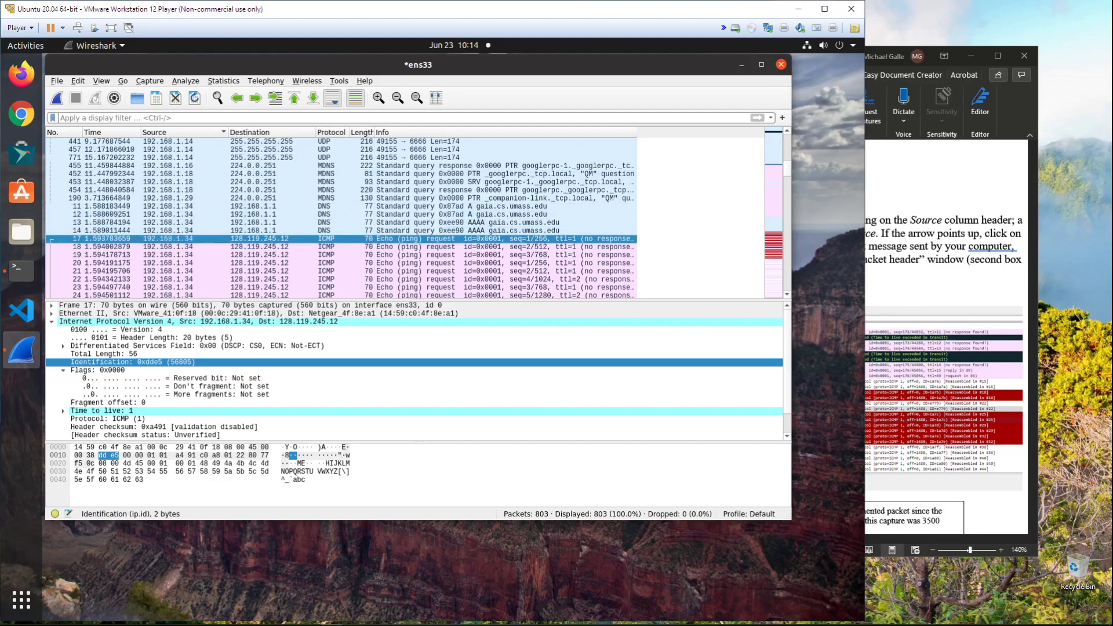
{"action": "scroll", "coordinate": [348, 218], "scroll_direction": "up", "scroll_amount": 20}
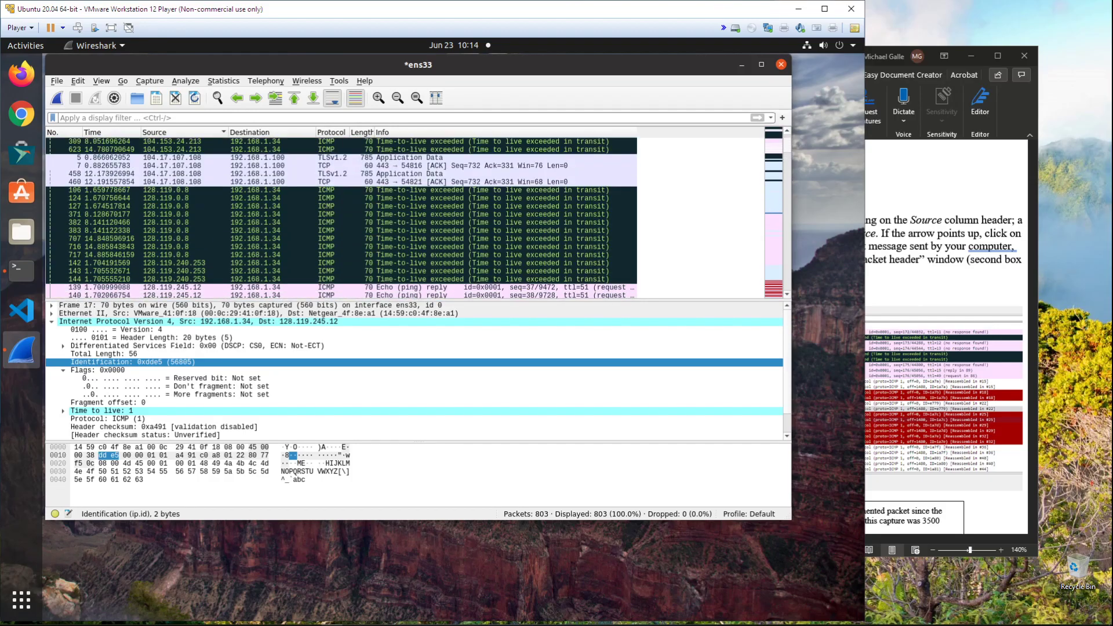
{"action": "scroll", "coordinate": [348, 218], "scroll_direction": "down", "scroll_amount": 15}
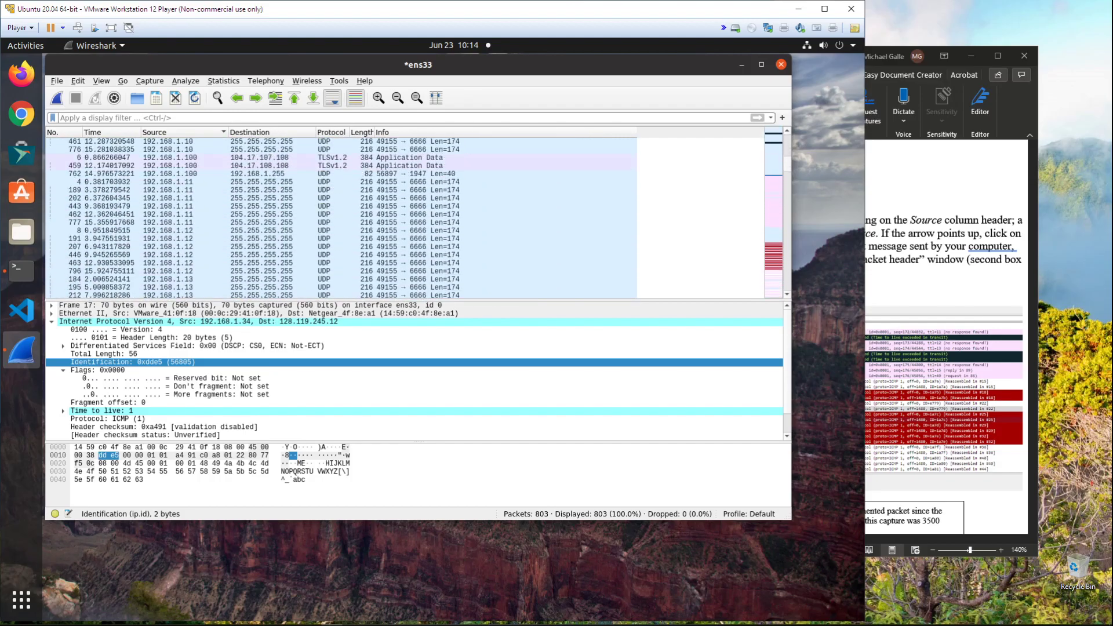
{"action": "scroll", "coordinate": [348, 218], "scroll_direction": "down", "scroll_amount": 10}
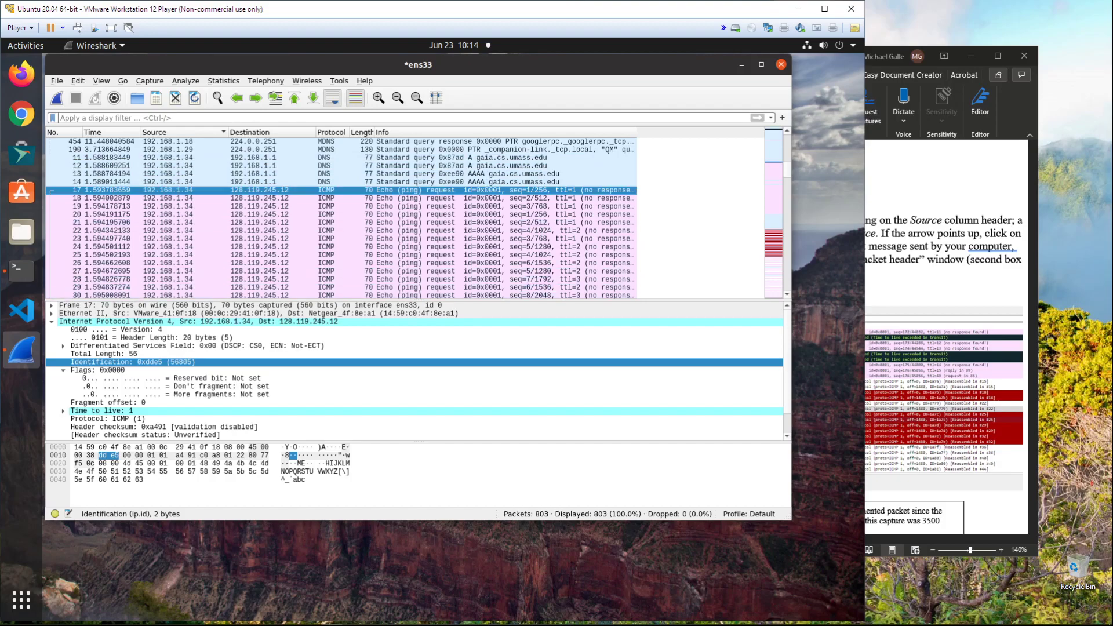
- Switch to the Word lab document and review the sample capture with the fragmented packet note
{"action": "key", "text": "alt+Tab"}
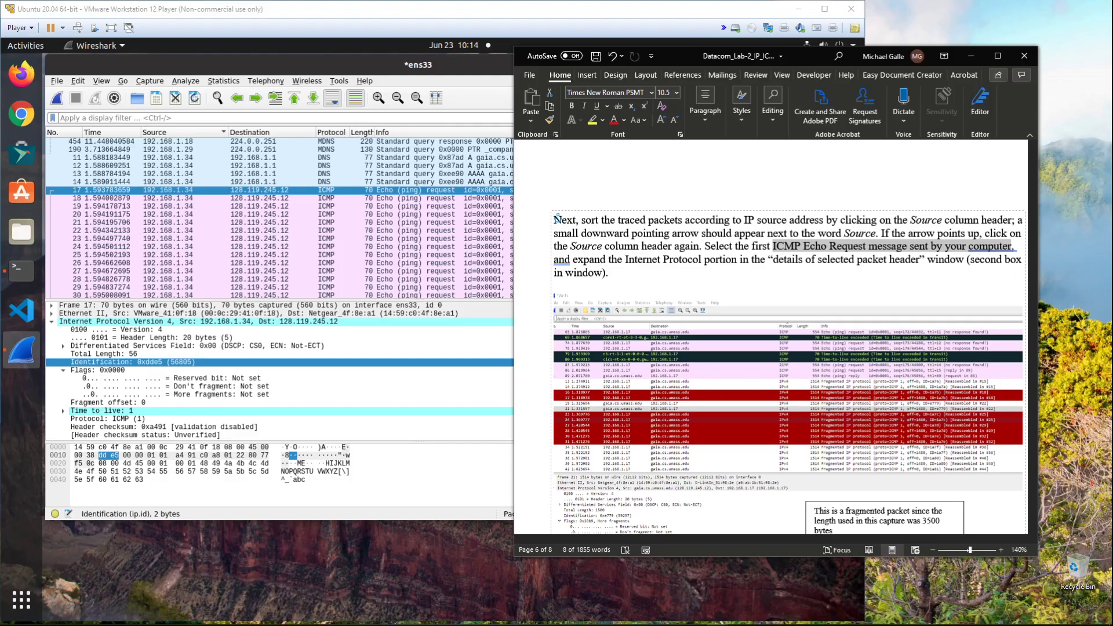
{"action": "scroll", "coordinate": [789, 340], "scroll_direction": "down", "scroll_amount": 2}
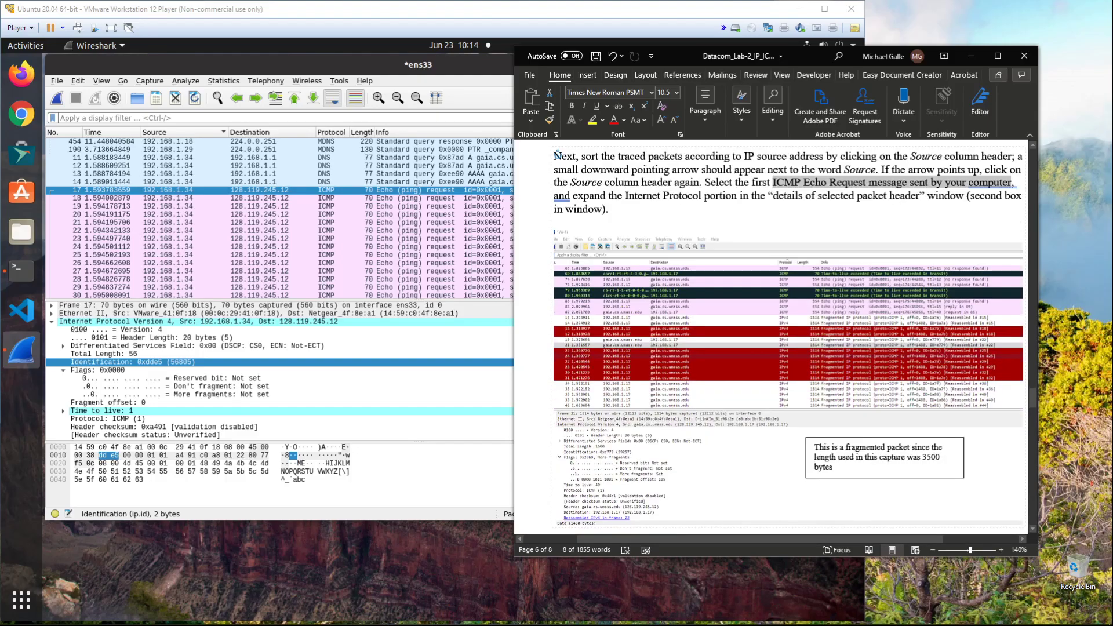
{"action": "scroll", "coordinate": [788, 339], "scroll_direction": "down", "scroll_amount": 2}
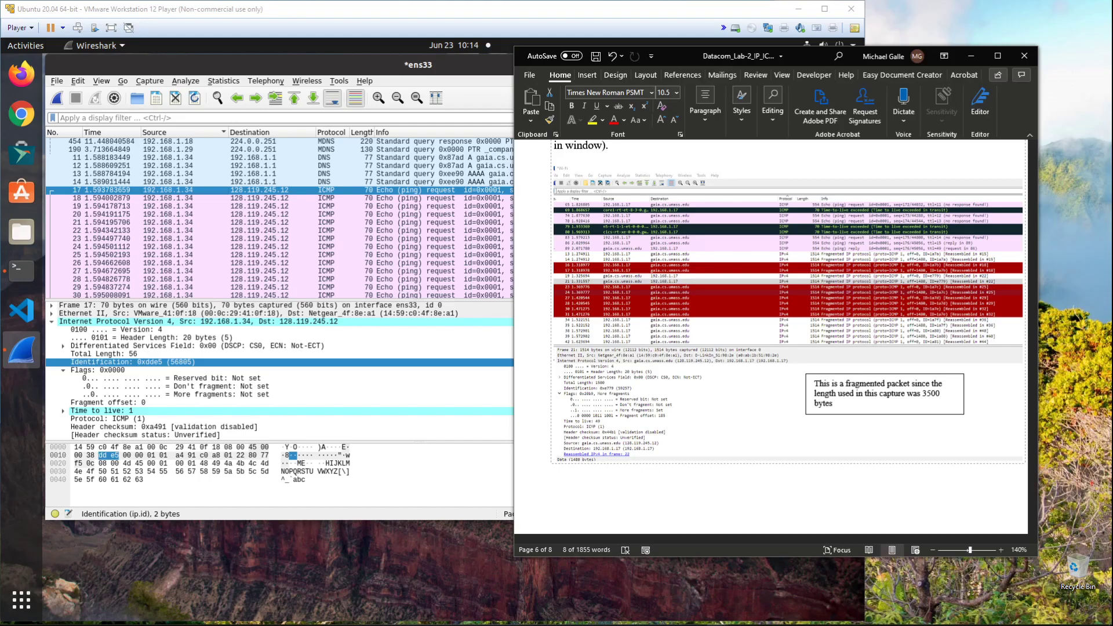
- Switch back to Wireshark and enlarge the packet details pane and the window to fit all IPv4 header fields
{"action": "left_click", "coordinate": [418, 439]}
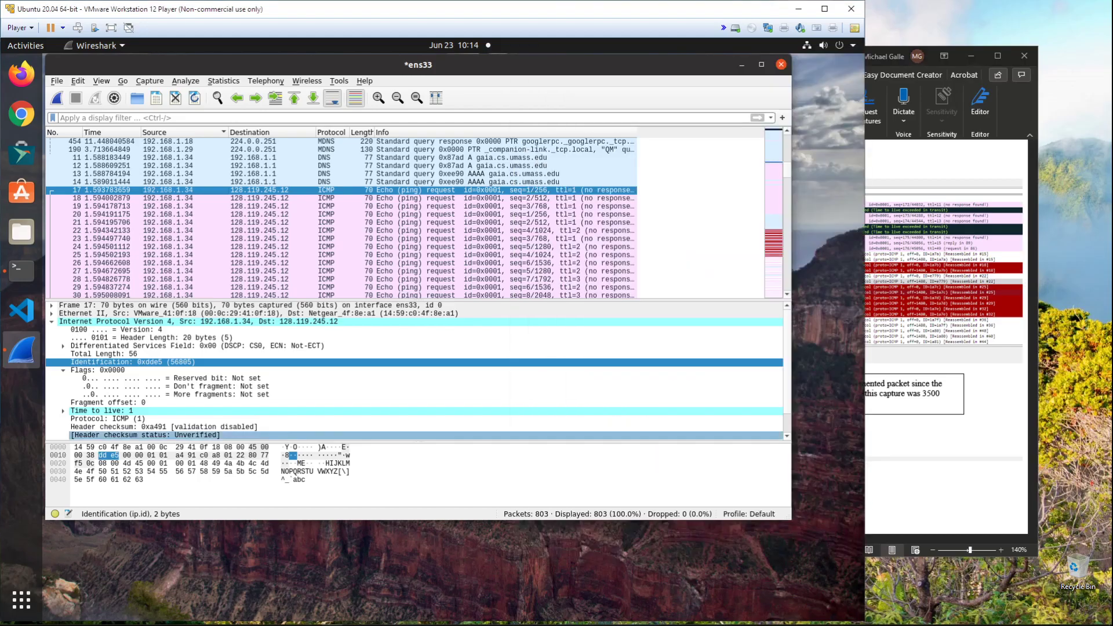
{"action": "left_click_drag", "start_coordinate": [418, 442], "coordinate": [418, 472]}
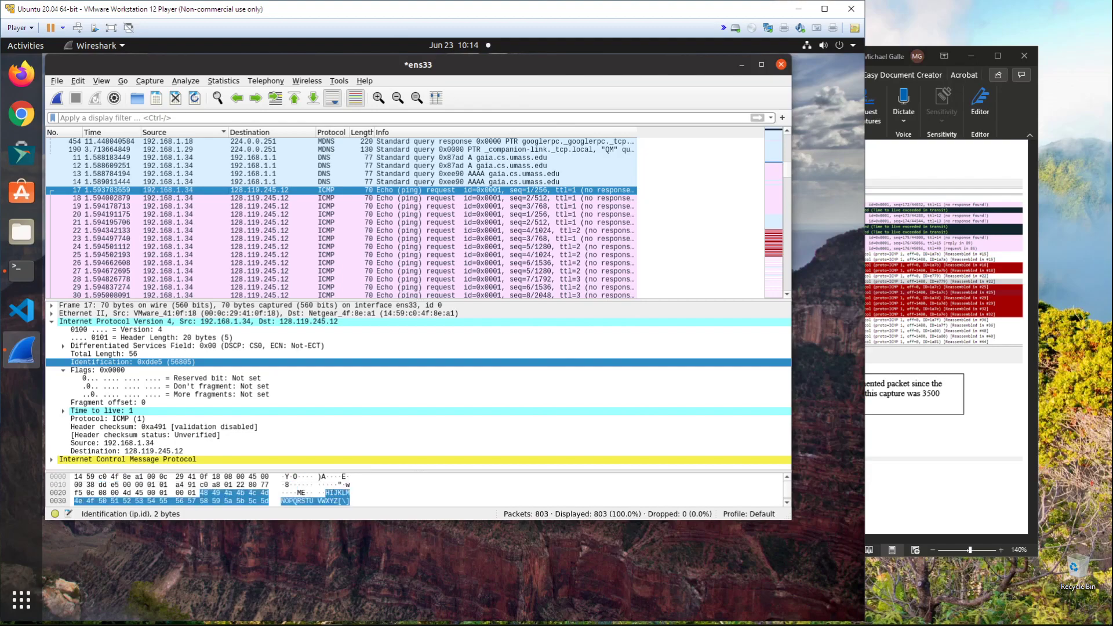
{"action": "left_click_drag", "start_coordinate": [417, 520], "coordinate": [418, 600]}
{"action": "left_click_drag", "start_coordinate": [418, 544], "coordinate": [417, 520]}
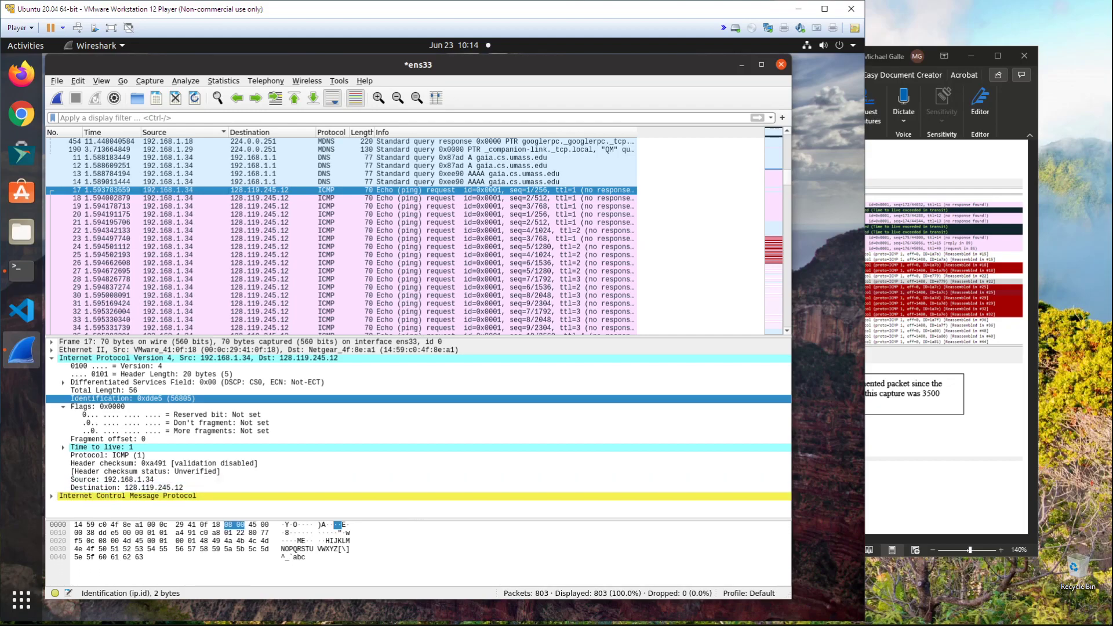
- Switch to the Word lab document and read from the sorting instructions on to questions 5 to 7 about IP datagram fields
{"action": "left_click", "coordinate": [897, 57]}
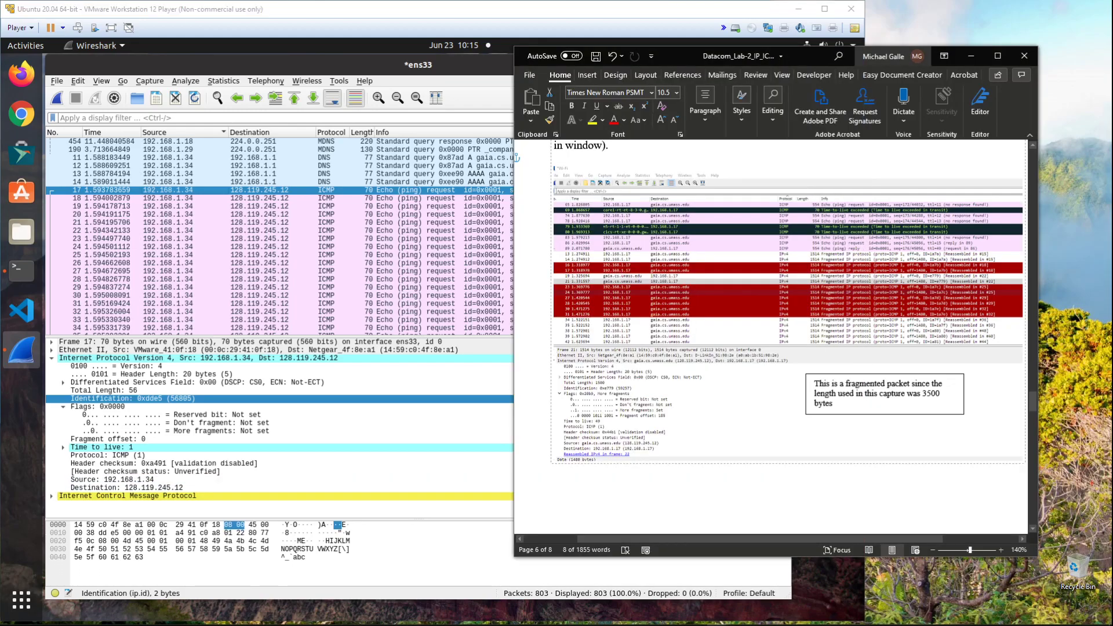
{"action": "scroll", "coordinate": [516, 349], "scroll_direction": "up", "scroll_amount": 5}
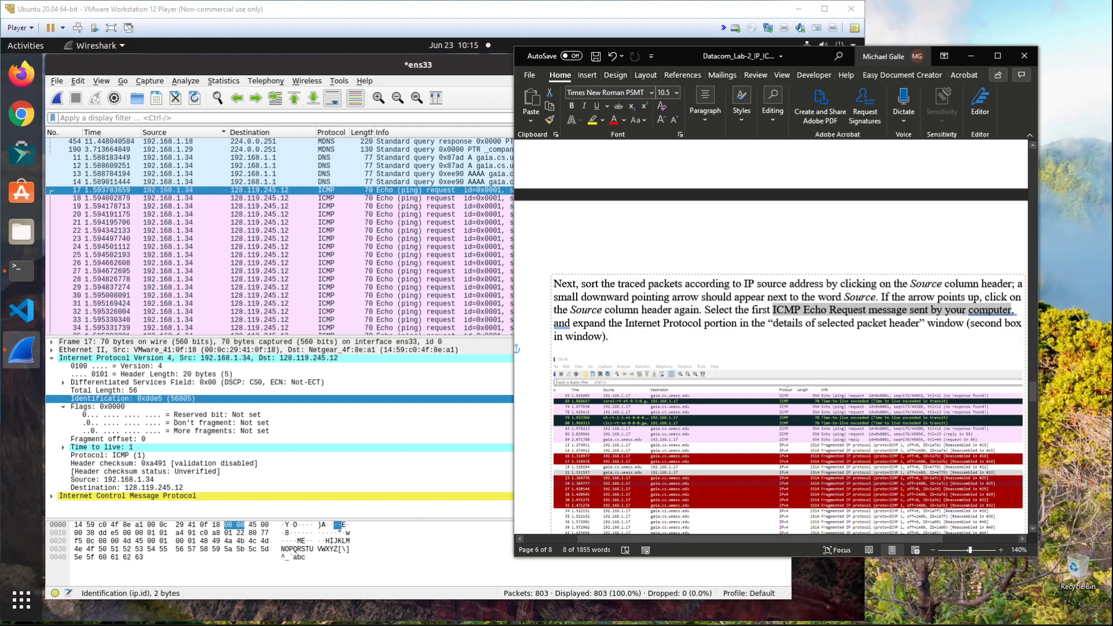
{"action": "scroll", "coordinate": [771, 348], "scroll_direction": "down", "scroll_amount": 2}
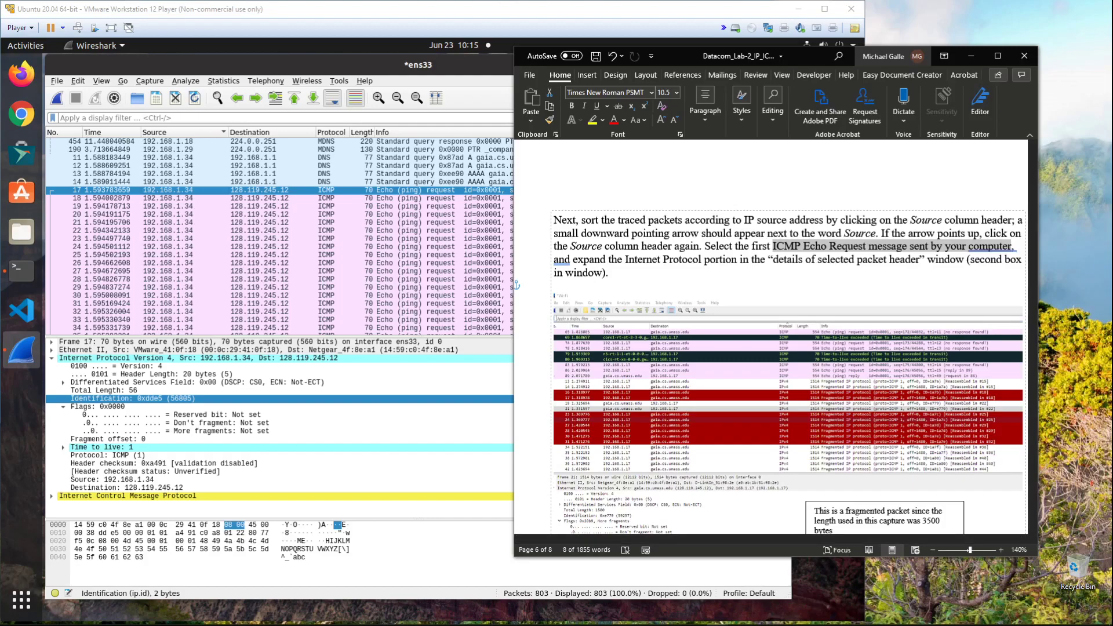
{"action": "scroll", "coordinate": [516, 285], "scroll_direction": "down", "scroll_amount": 4}
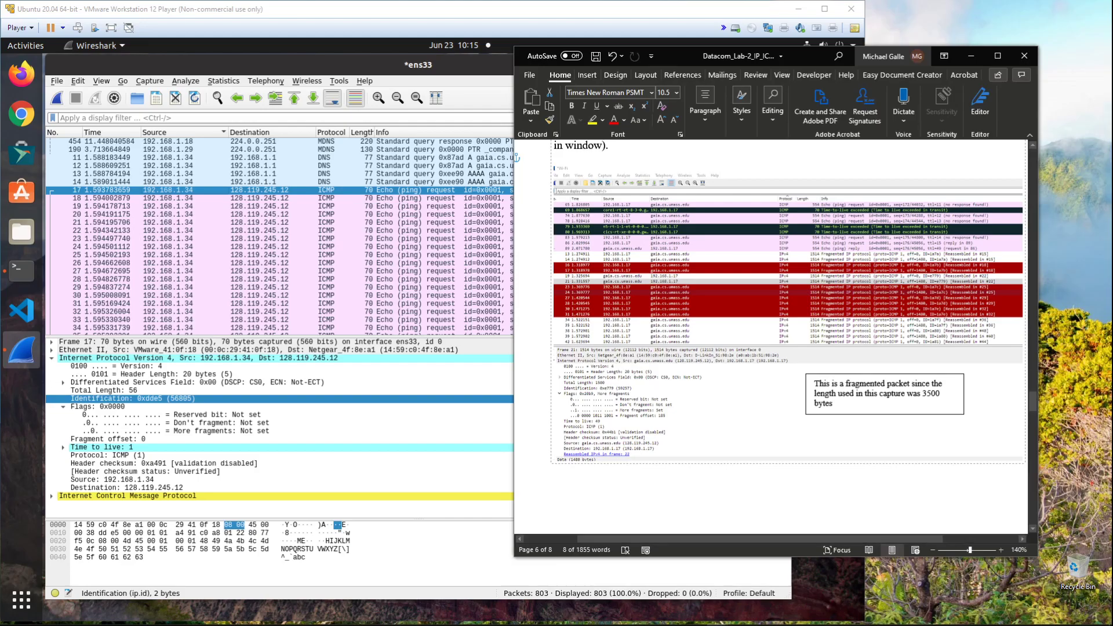
{"action": "scroll", "coordinate": [516, 284], "scroll_direction": "up", "scroll_amount": 4}
{"action": "scroll", "coordinate": [516, 284], "scroll_direction": "down", "scroll_amount": 6}
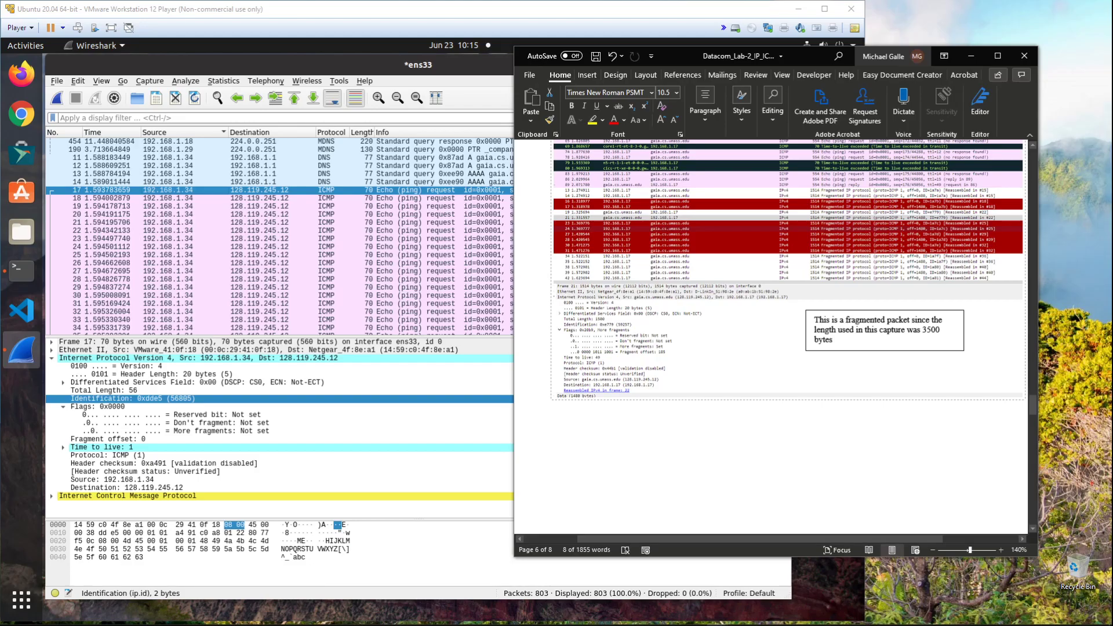
{"action": "scroll", "coordinate": [771, 336], "scroll_direction": "down", "scroll_amount": 15}
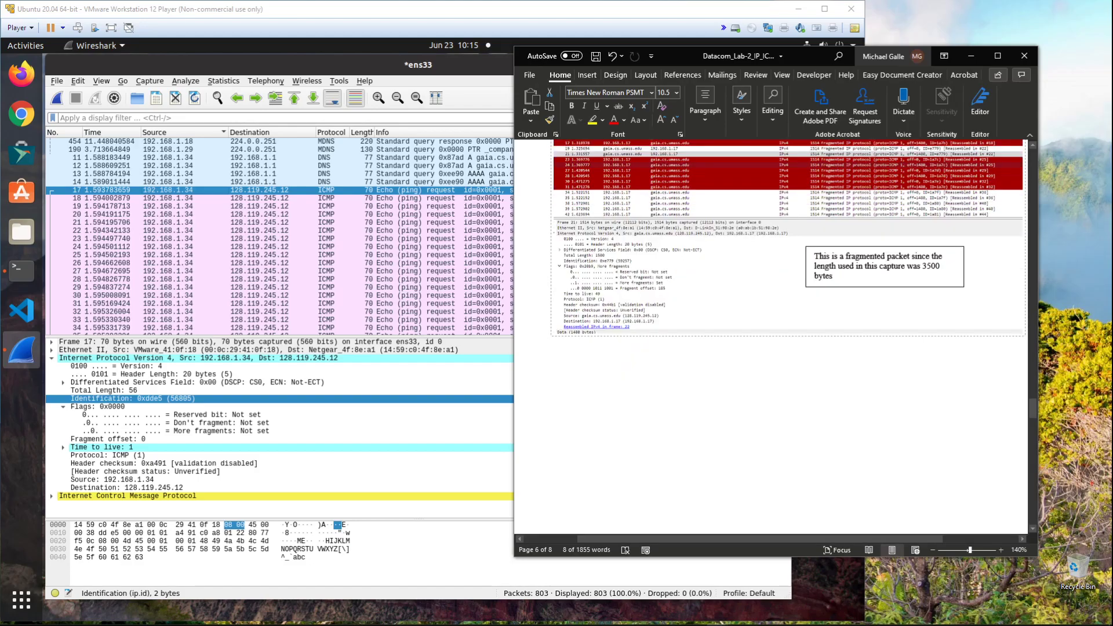
{"action": "scroll", "coordinate": [771, 336], "scroll_direction": "down", "scroll_amount": 2}
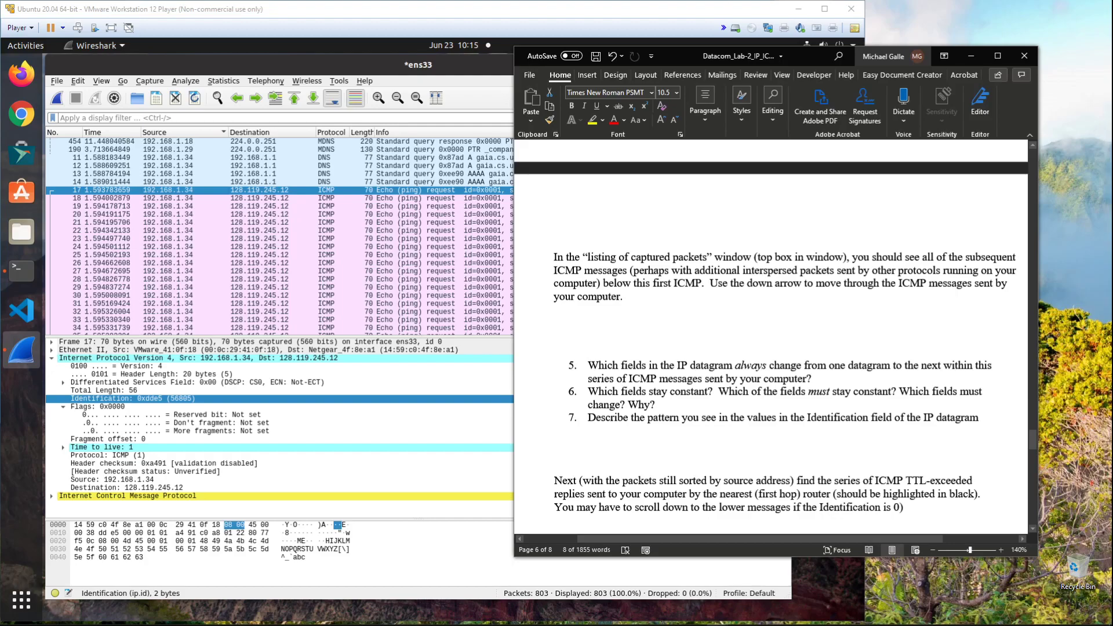
{"action": "left_click", "coordinate": [330, 190]}
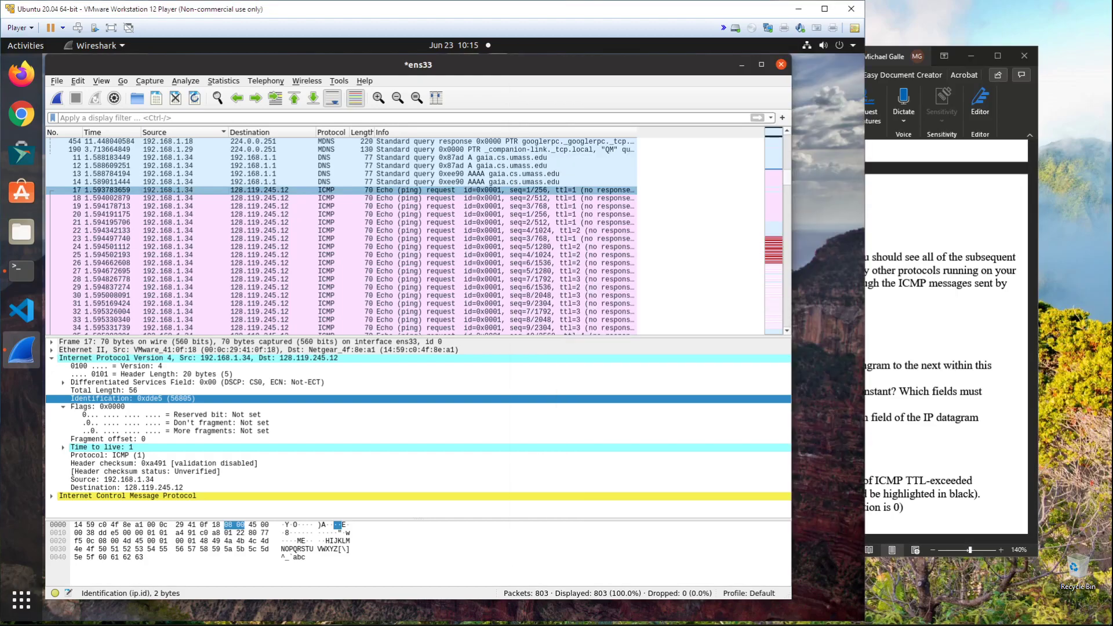
{"action": "key", "text": "alt+Tab"}
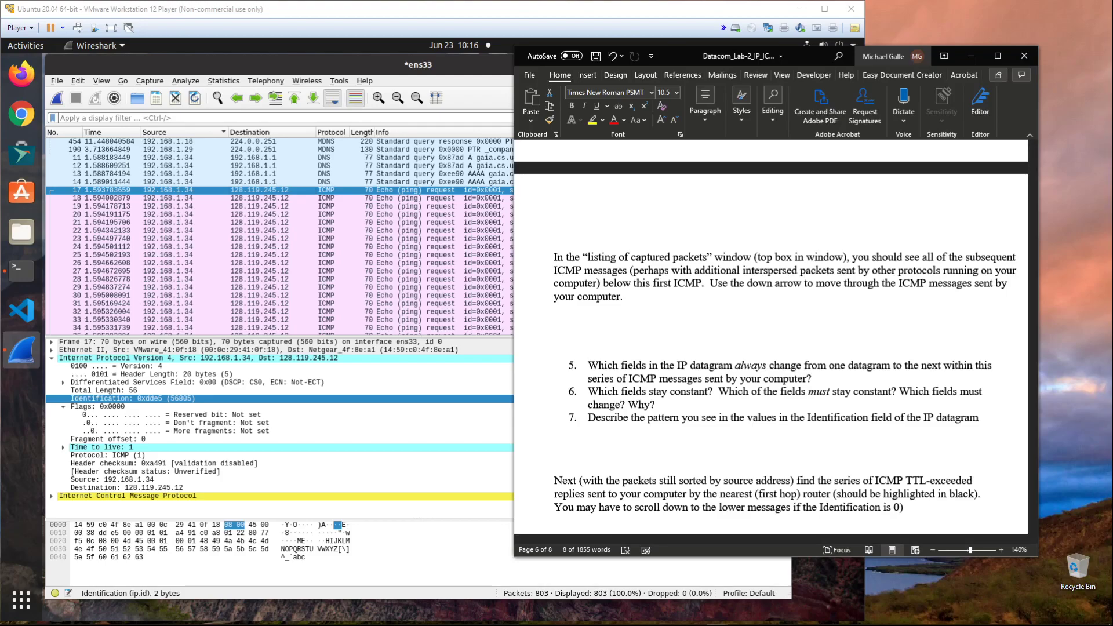
- Switch to Wireshark and alternate between frames 17, 18 and 19 to compare their IPv4 header fields
{"action": "left_click", "coordinate": [261, 191]}
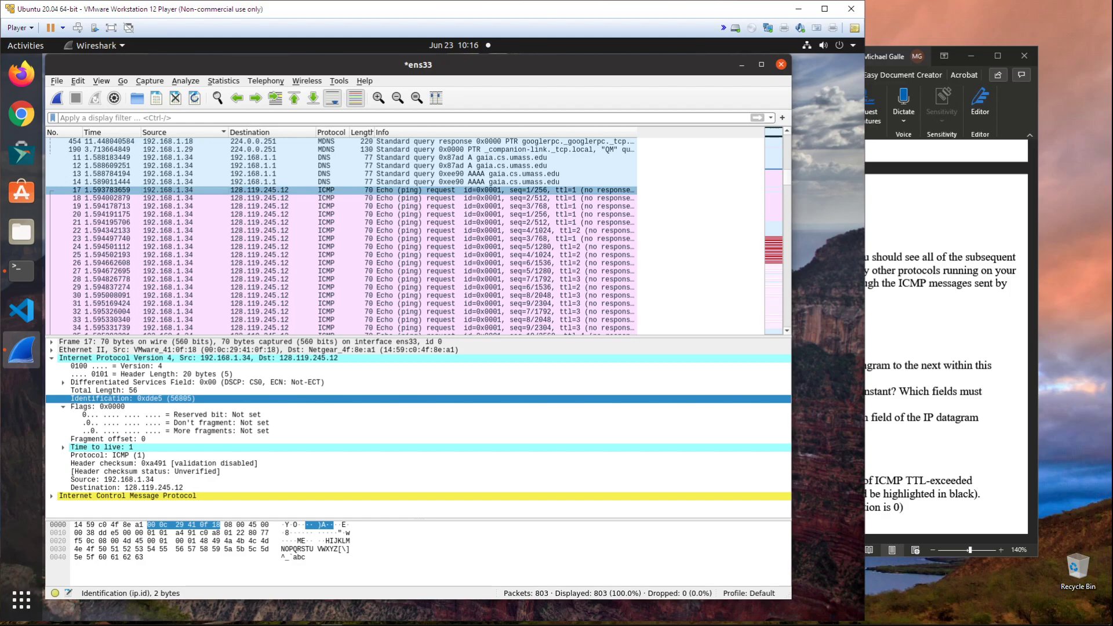
{"action": "key", "text": "Down"}
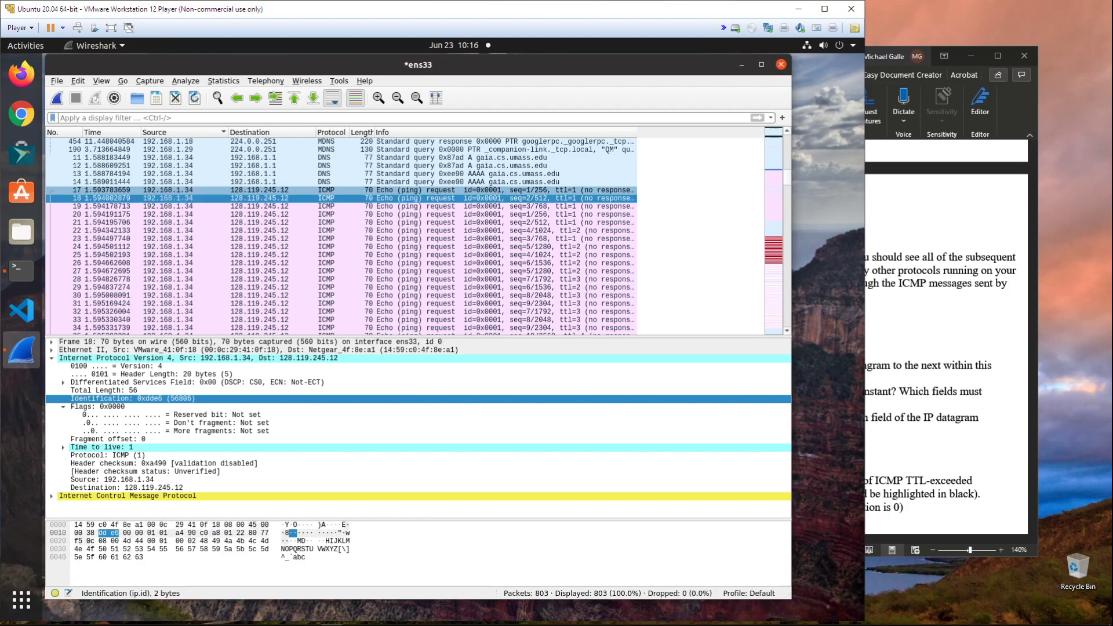
{"action": "key", "text": "Up"}
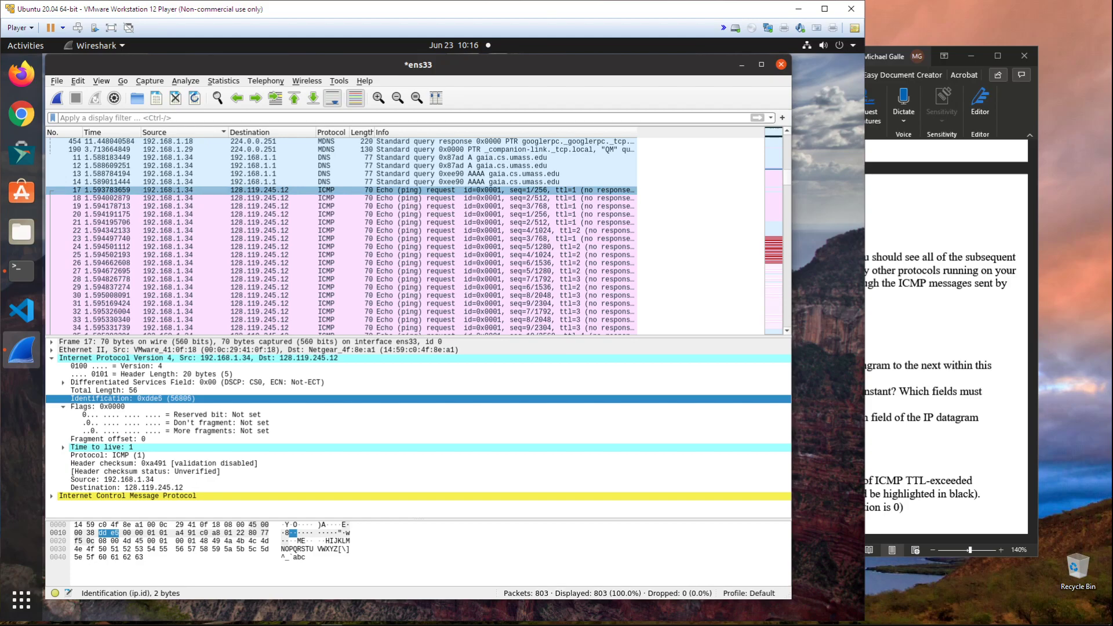
{"action": "key", "text": "Down"}
{"action": "key", "text": "Up"}
{"action": "key", "text": "Down"}
{"action": "key", "text": "Up"}
{"action": "key", "text": "Down"}
{"action": "key", "text": "Up"}
{"action": "key", "text": "Down"}
{"action": "key", "text": "Up"}
{"action": "key", "text": "Down"}
{"action": "key", "text": "Up"}
{"action": "key", "text": "Down"}
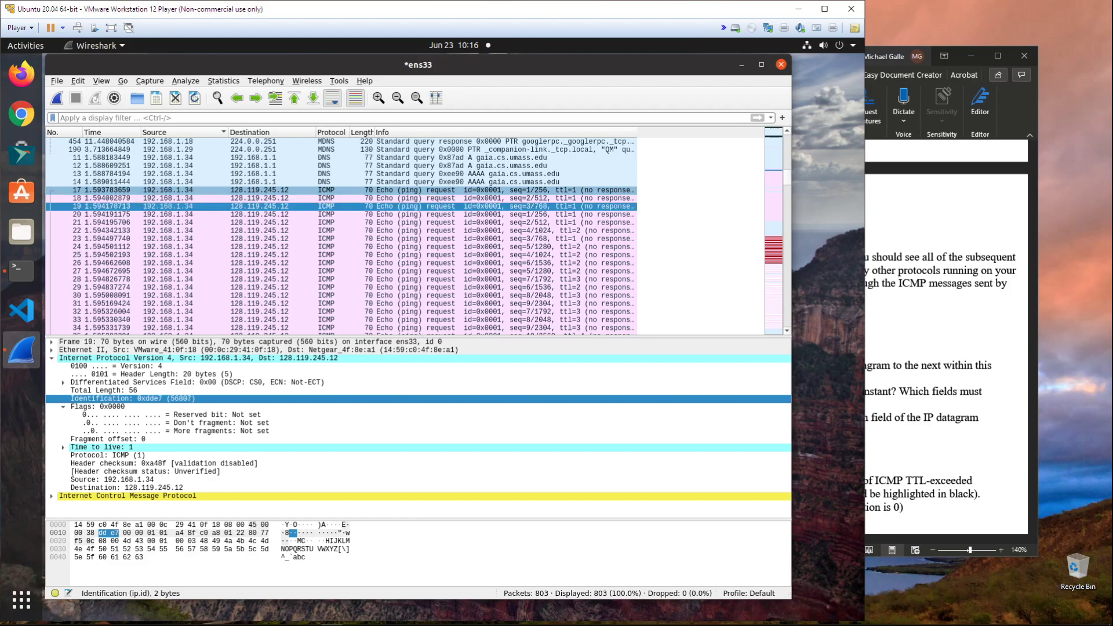
{"action": "key", "text": "Up"}
{"action": "key", "text": "Down"}
{"action": "key", "text": "Up"}
{"action": "key", "text": "Down"}
{"action": "key", "text": "Up"}
{"action": "key", "text": "Up"}
- Step through the following ICMP Echo Requests up to frame 33, examining Identification, Time to live and header checksum, and return to frame 17
{"action": "key", "text": "Down"}
{"action": "key", "text": "Down"}
{"action": "key", "text": "Down"}
{"action": "key", "text": "Down"}
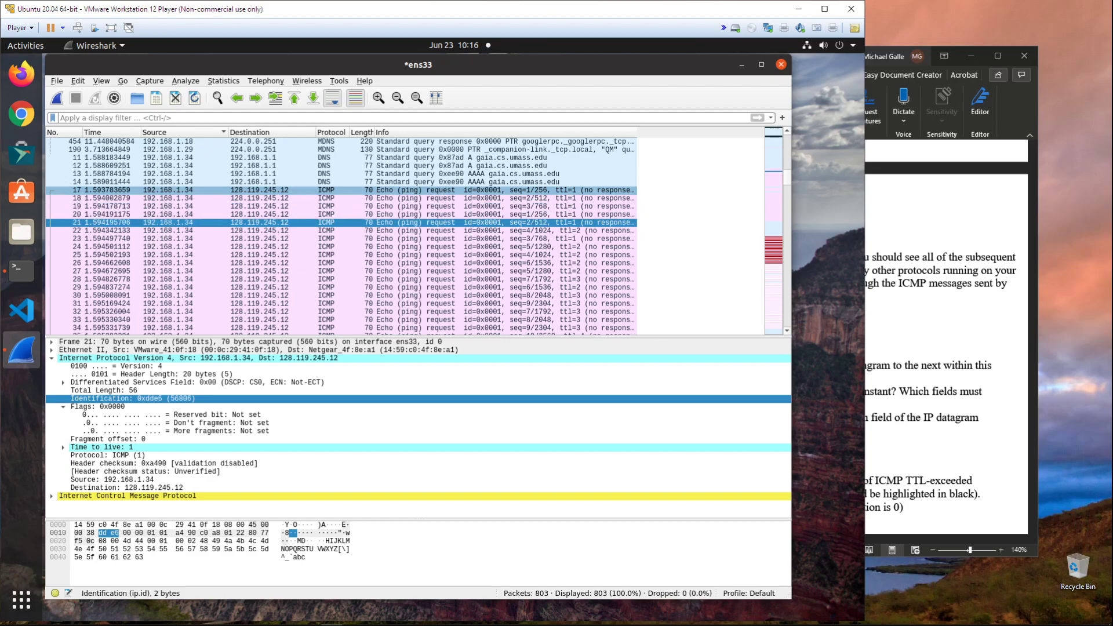
{"action": "key", "text": "Down"}
{"action": "key", "text": "Down"}
{"action": "key", "text": "Up"}
{"action": "key", "text": "Up"}
{"action": "key", "text": "Down"}
{"action": "key", "text": "Down"}
{"action": "key", "text": "Down"}
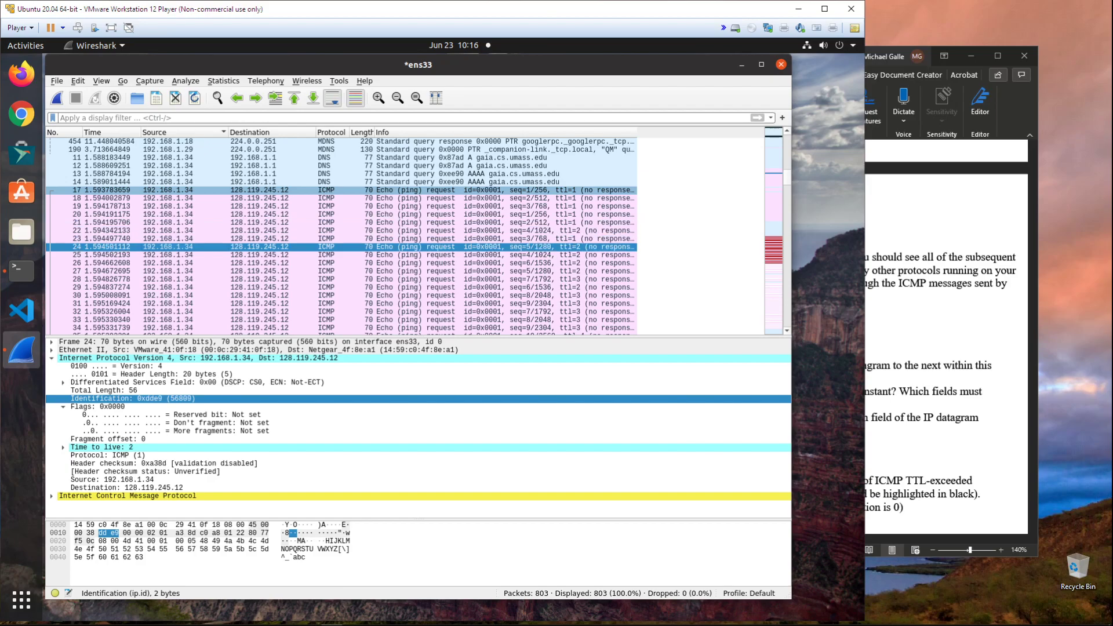
{"action": "key", "text": "Down"}
{"action": "key", "text": "Down"}
{"action": "key", "text": "Down"}
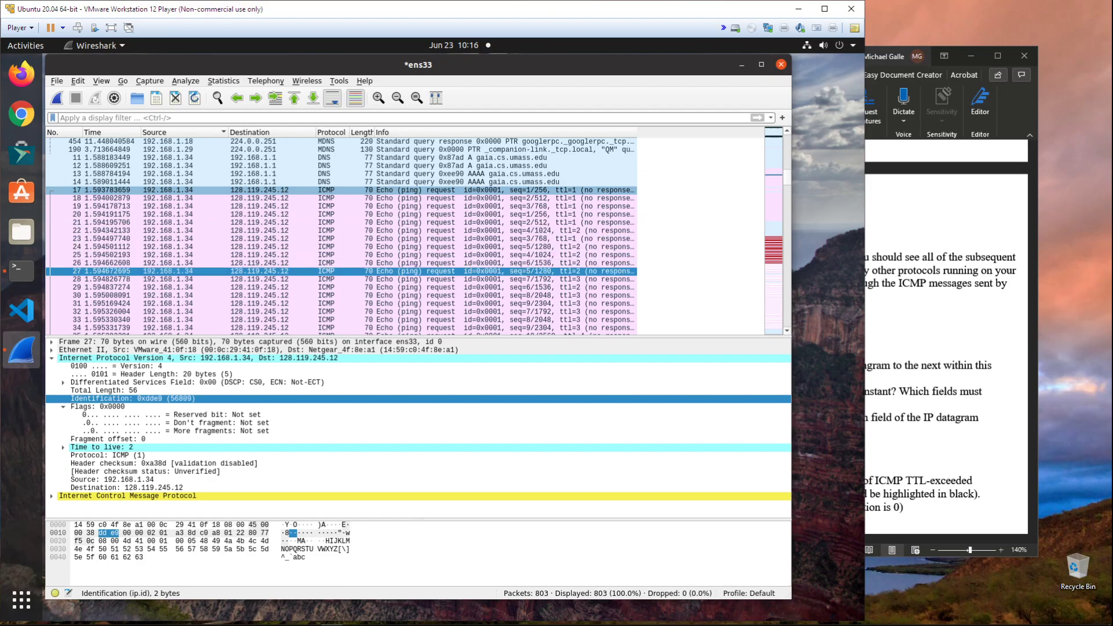
{"action": "key", "text": "Down"}
{"action": "key", "text": "Down"}
{"action": "key", "text": "Down"}
{"action": "key", "text": "Down"}
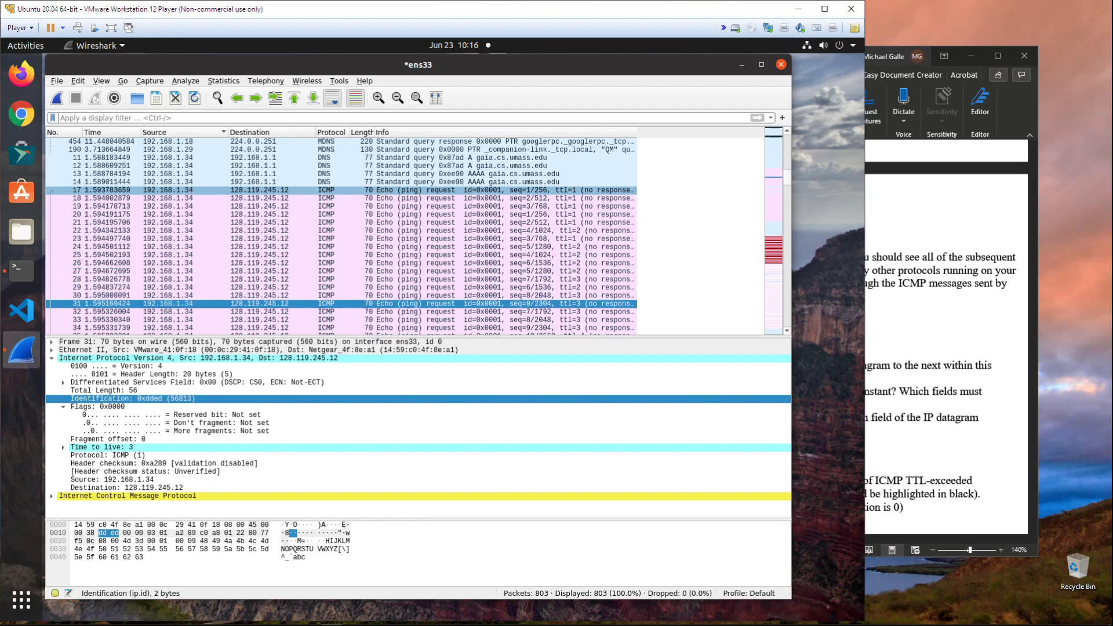
{"action": "key", "text": "Down"}
{"action": "key", "text": "Down"}
{"action": "key", "text": "Up"}
{"action": "key", "text": "Up"}
{"action": "key", "text": "Up"}
{"action": "key", "text": "Up"}
{"action": "key", "text": "Up"}
{"action": "key", "text": "Up"}
{"action": "key", "text": "Up"}
{"action": "key", "text": "Up"}
{"action": "key", "text": "Up"}
{"action": "key", "text": "Up"}
{"action": "key", "text": "Up"}
{"action": "key", "text": "Up"}
{"action": "key", "text": "Up"}
{"action": "key", "text": "Up"}
{"action": "key", "text": "Up"}
{"action": "key", "text": "Up"}
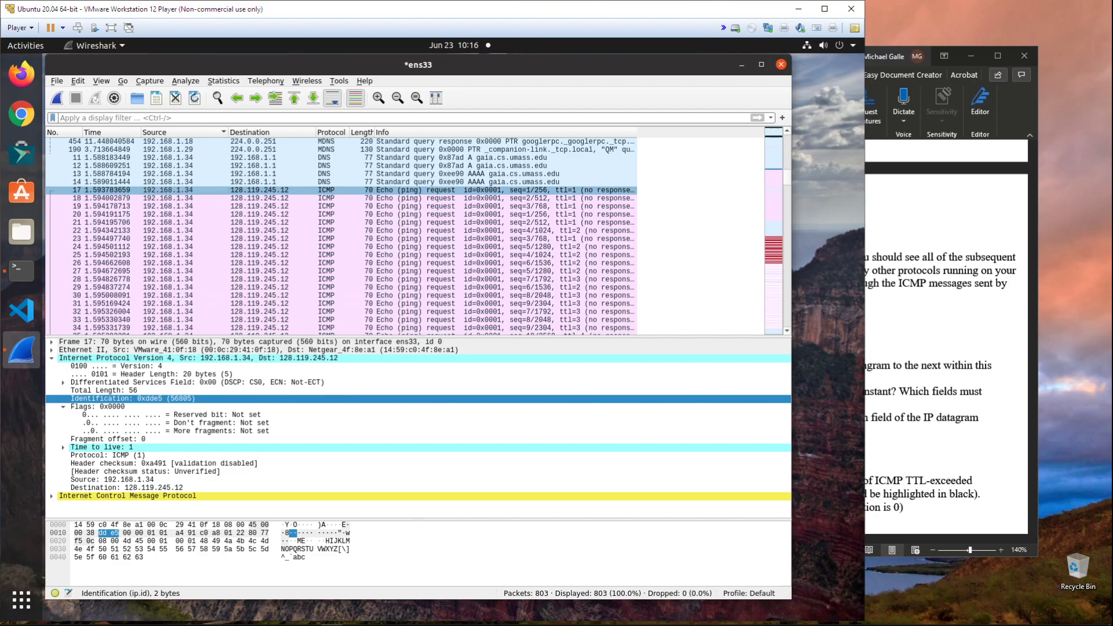
- Compare the Identification field and other IPv4 header values of frames 18 and 19 again, ending on frame 20
{"action": "key", "text": "Down"}
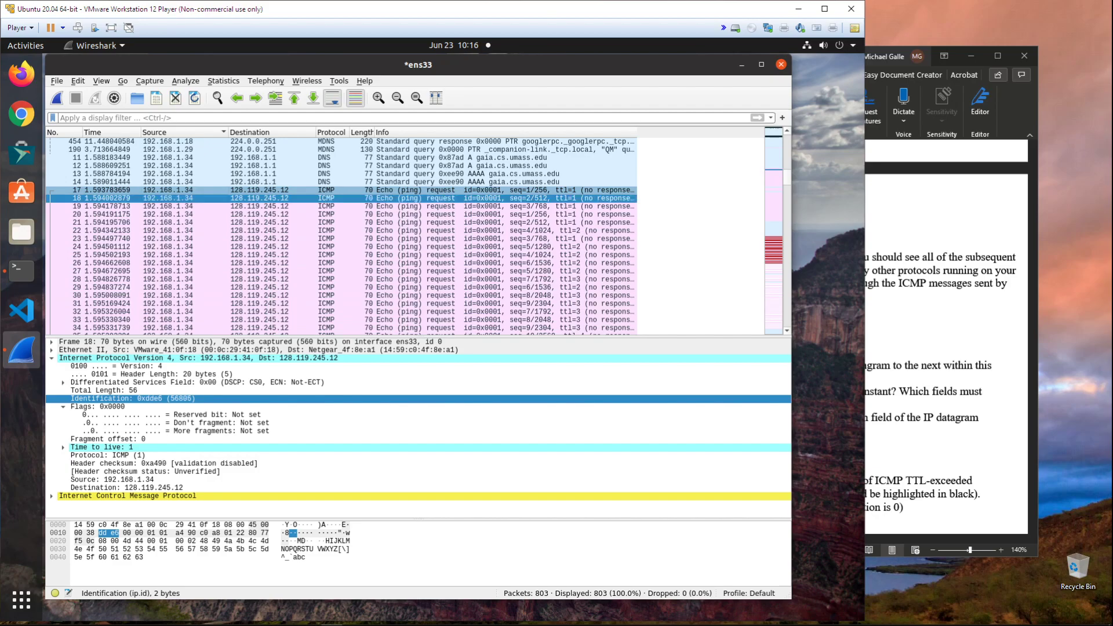
{"action": "key", "text": "Down"}
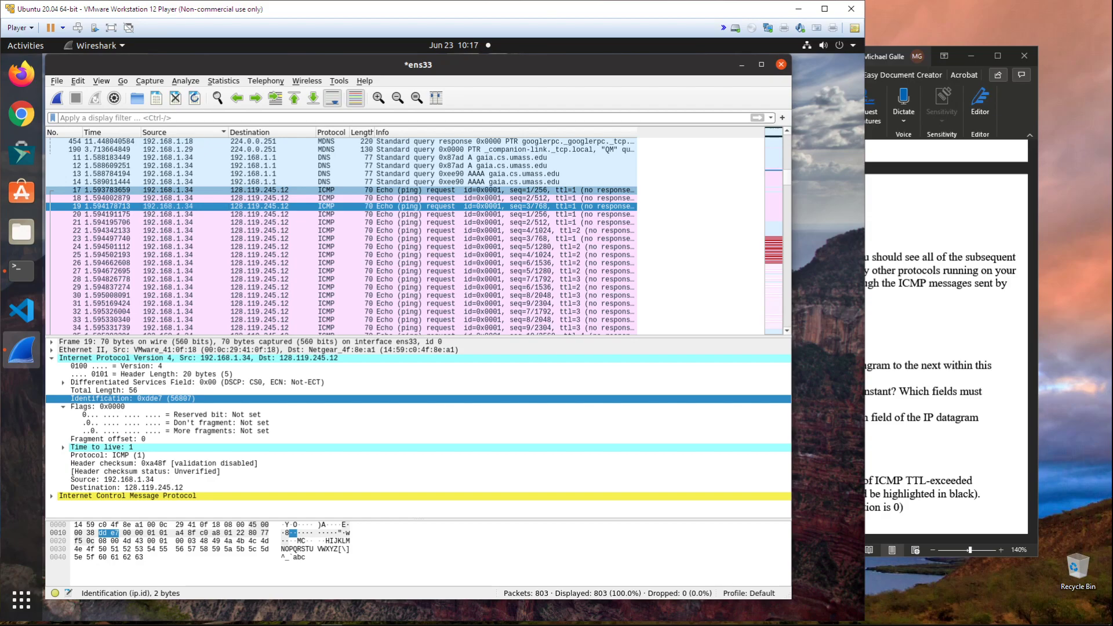
{"action": "key", "text": "Up"}
{"action": "key", "text": "Down"}
{"action": "key", "text": "Up"}
{"action": "key", "text": "Down"}
{"action": "key", "text": "Up"}
{"action": "key", "text": "Down"}
{"action": "key", "text": "Up"}
{"action": "key", "text": "Down"}
{"action": "key", "text": "Up"}
{"action": "key", "text": "Down"}
{"action": "key", "text": "Up"}
{"action": "key", "text": "Down"}
{"action": "key", "text": "Down"}
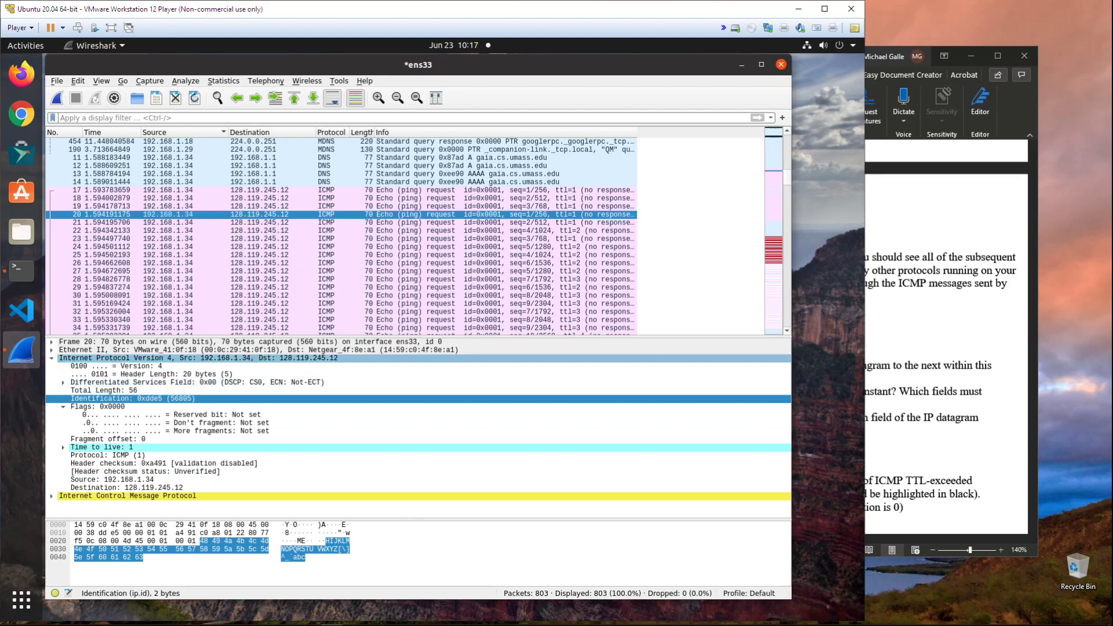
- Recheck questions 5 to 7 in the Word lab document and return to frame 17 in Wireshark
{"action": "left_click", "coordinate": [933, 331]}
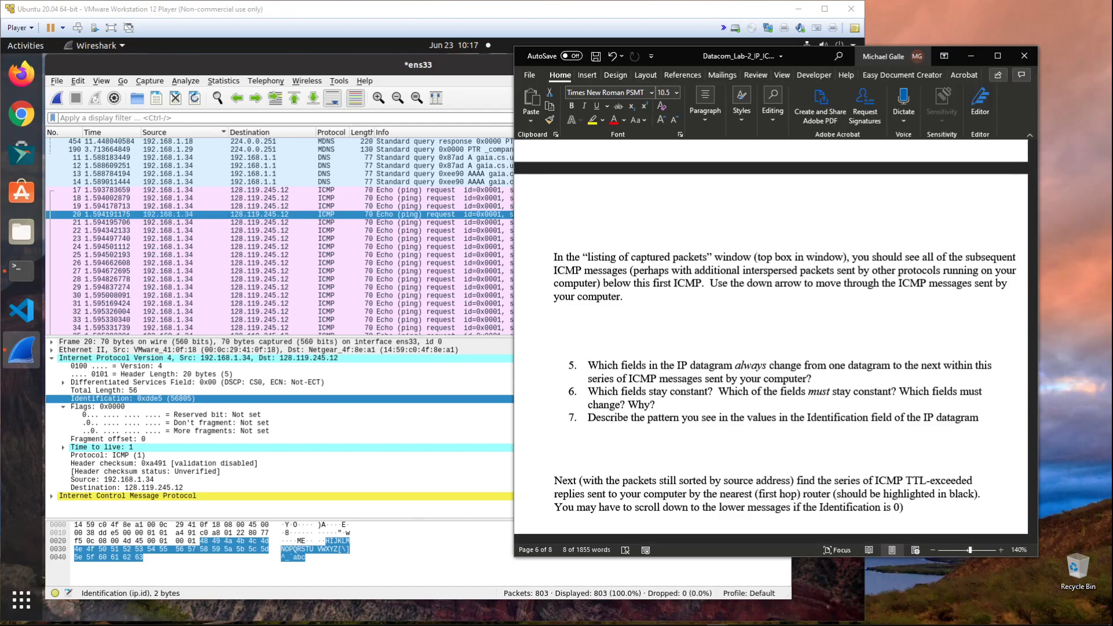
{"action": "left_click", "coordinate": [348, 190]}
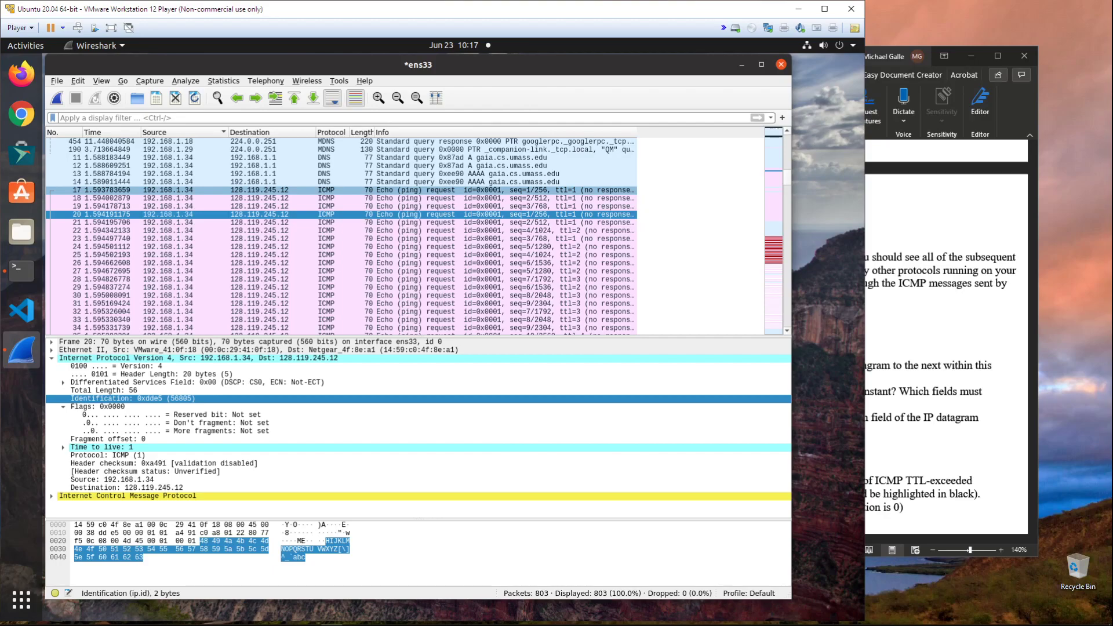
- Step through the ICMP Echo Requests from frame 20 to frame 32, examining the Identification and Time to live values
{"action": "key", "text": "Down"}
{"action": "key", "text": "Down"}
{"action": "key", "text": "Down"}
{"action": "key", "text": "Down"}
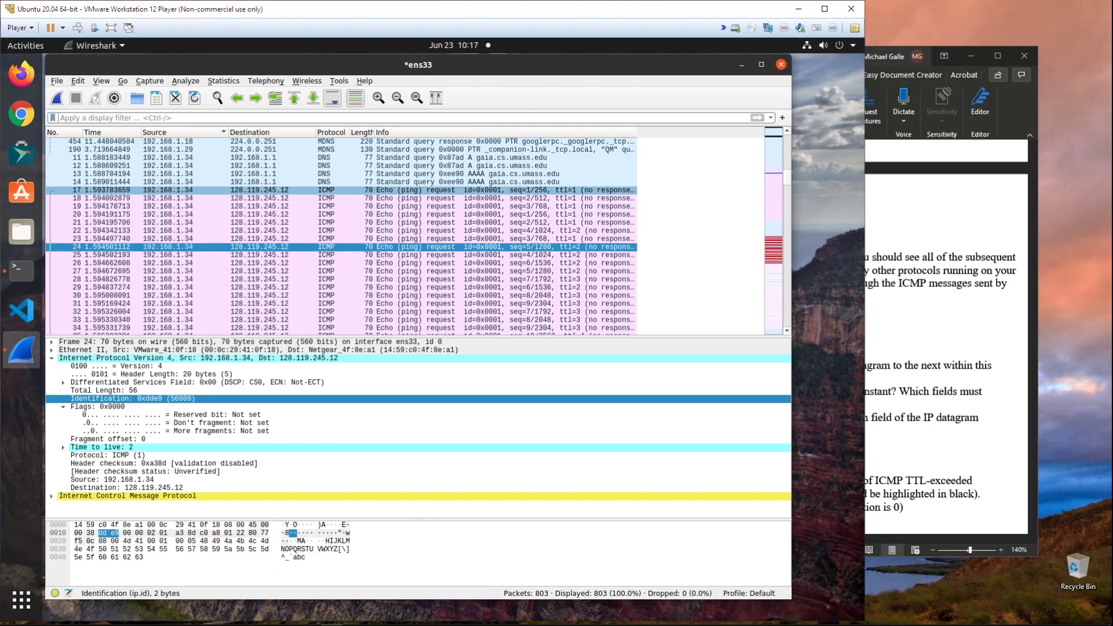
{"action": "key", "text": "Down"}
{"action": "key", "text": "Down"}
{"action": "key", "text": "Down"}
{"action": "key", "text": "Down"}
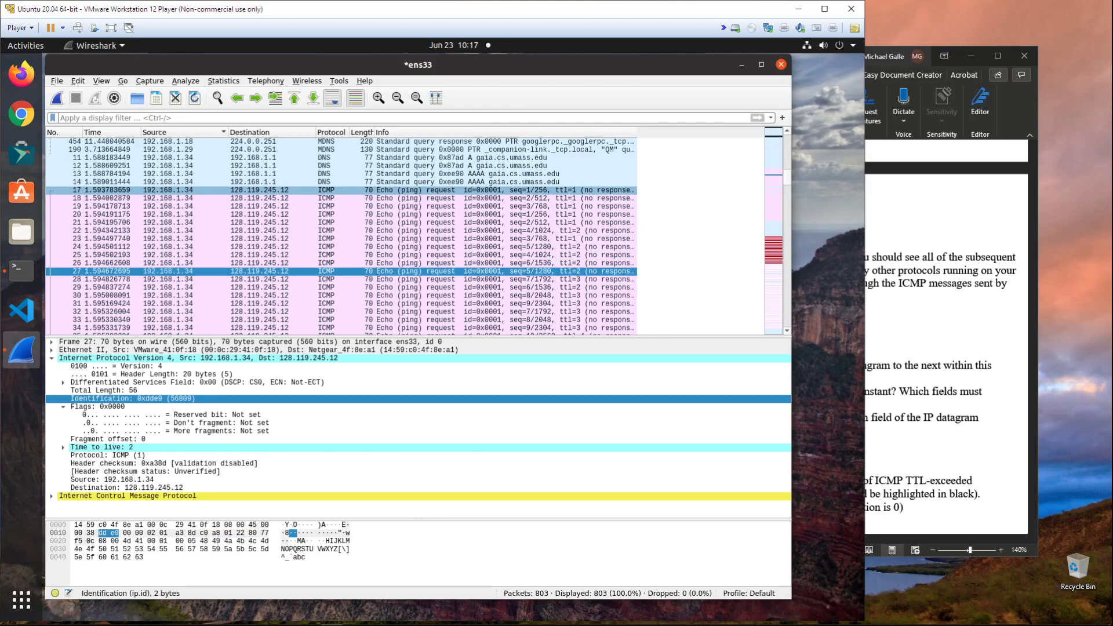
{"action": "key", "text": "Down"}
{"action": "key", "text": "Down"}
{"action": "key", "text": "Down"}
{"action": "key", "text": "Down"}
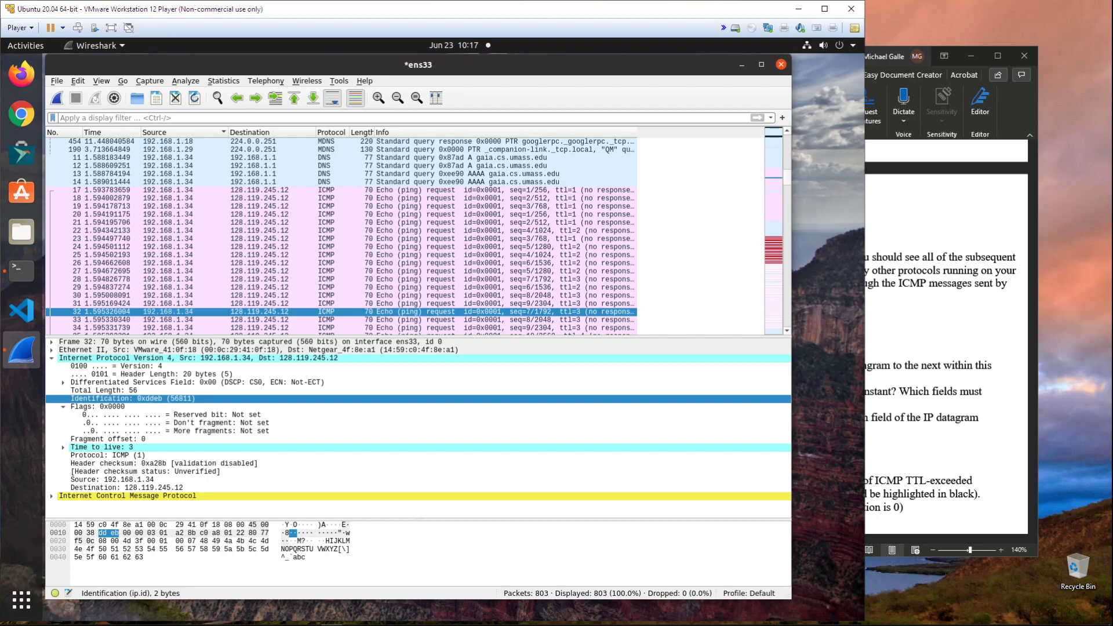
- Switch to Word to read the TTL-exceeded instructions and questions 8 and 9, and return to Wireshark
{"action": "left_click", "coordinate": [957, 57]}
{"action": "scroll", "coordinate": [951, 336], "scroll_direction": "down", "scroll_amount": 3}
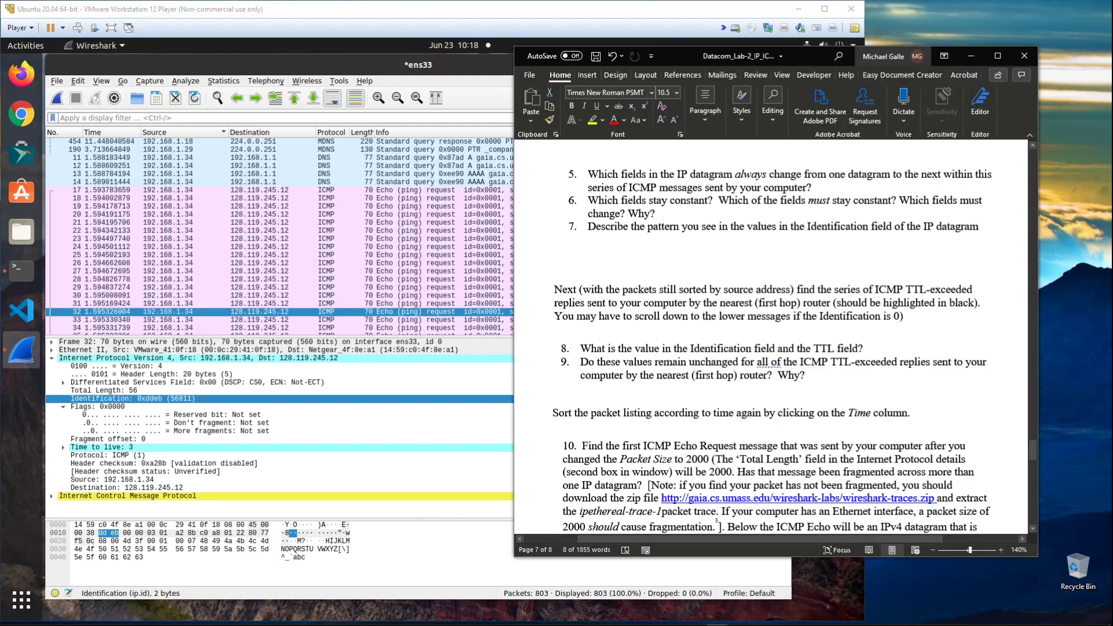
{"action": "key", "text": "alt+Tab"}
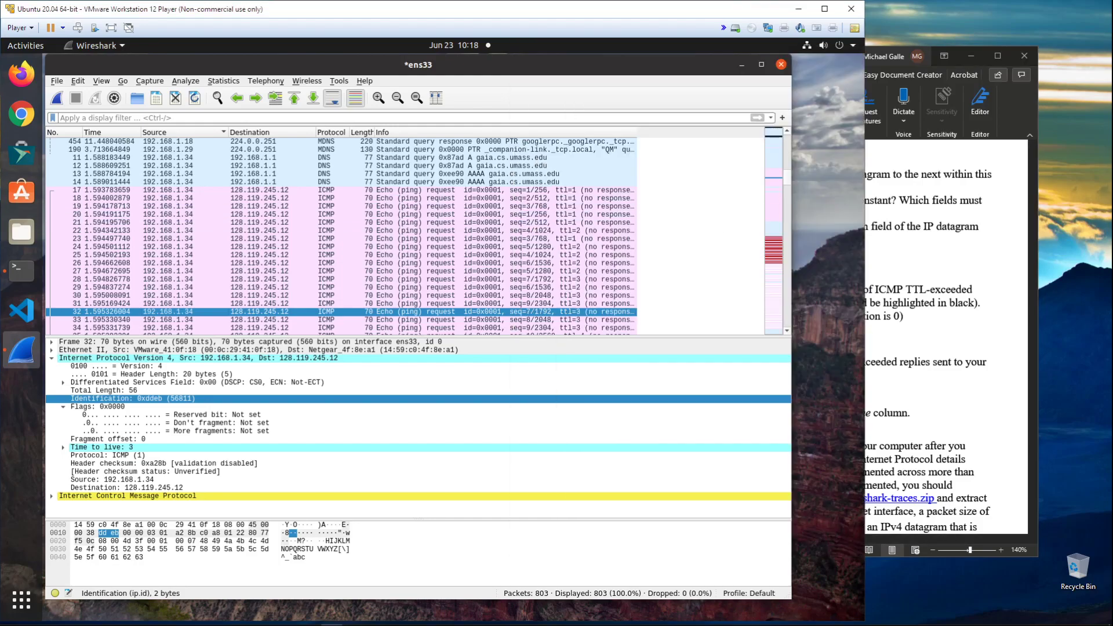
- Find the Time-to-live exceeded replies from the first-hop router 192.168.1.1 and select frame 48
{"action": "scroll", "coordinate": [371, 254], "scroll_direction": "down", "scroll_amount": 2}
{"action": "scroll", "coordinate": [371, 255], "scroll_direction": "up", "scroll_amount": 7}
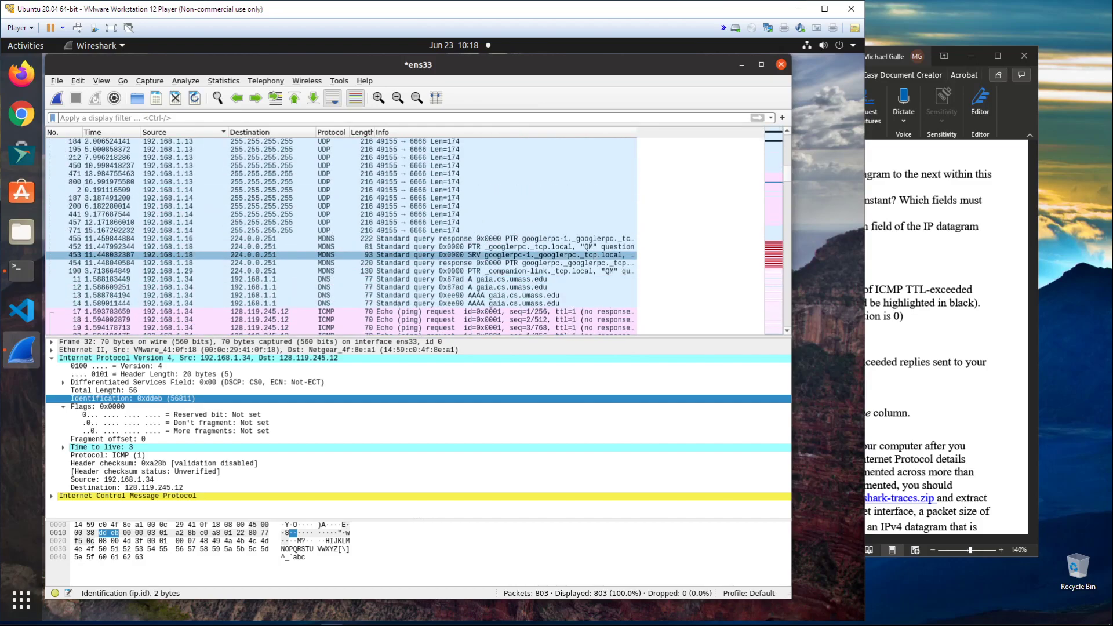
{"action": "scroll", "coordinate": [371, 255], "scroll_direction": "up", "scroll_amount": 8}
{"action": "scroll", "coordinate": [371, 254], "scroll_direction": "up", "scroll_amount": 10}
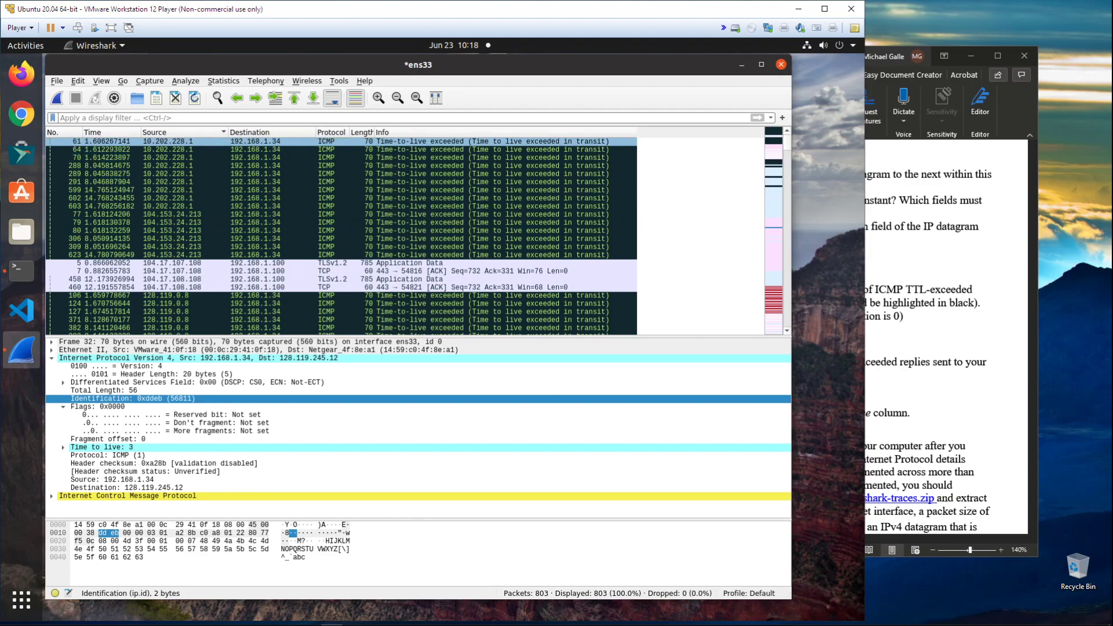
{"action": "scroll", "coordinate": [342, 198], "scroll_direction": "down", "scroll_amount": 4}
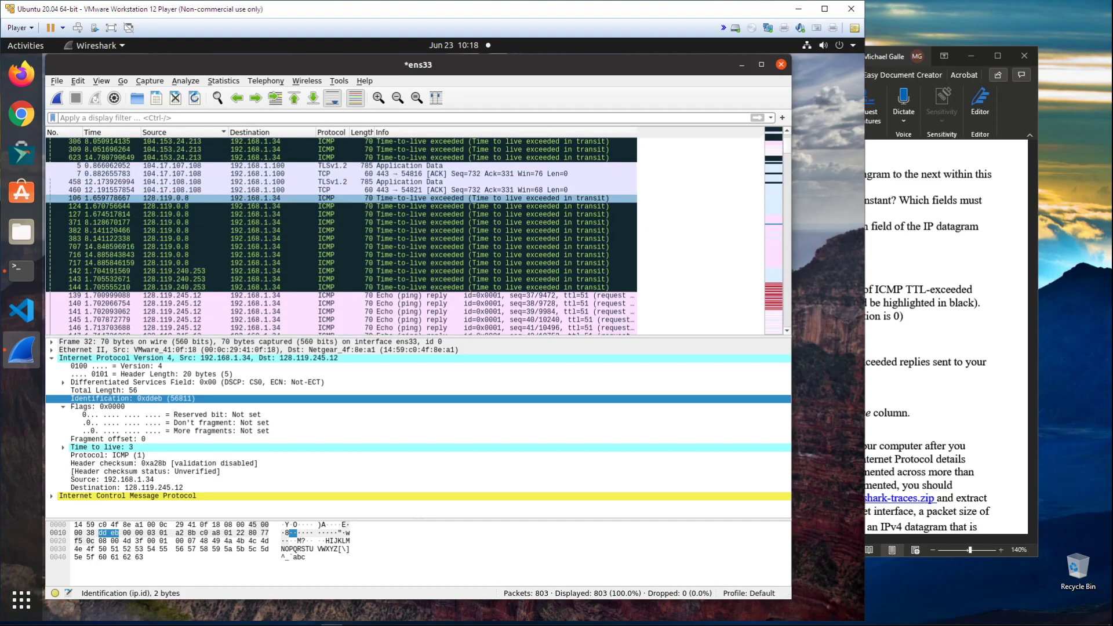
{"action": "scroll", "coordinate": [343, 201], "scroll_direction": "down", "scroll_amount": 10}
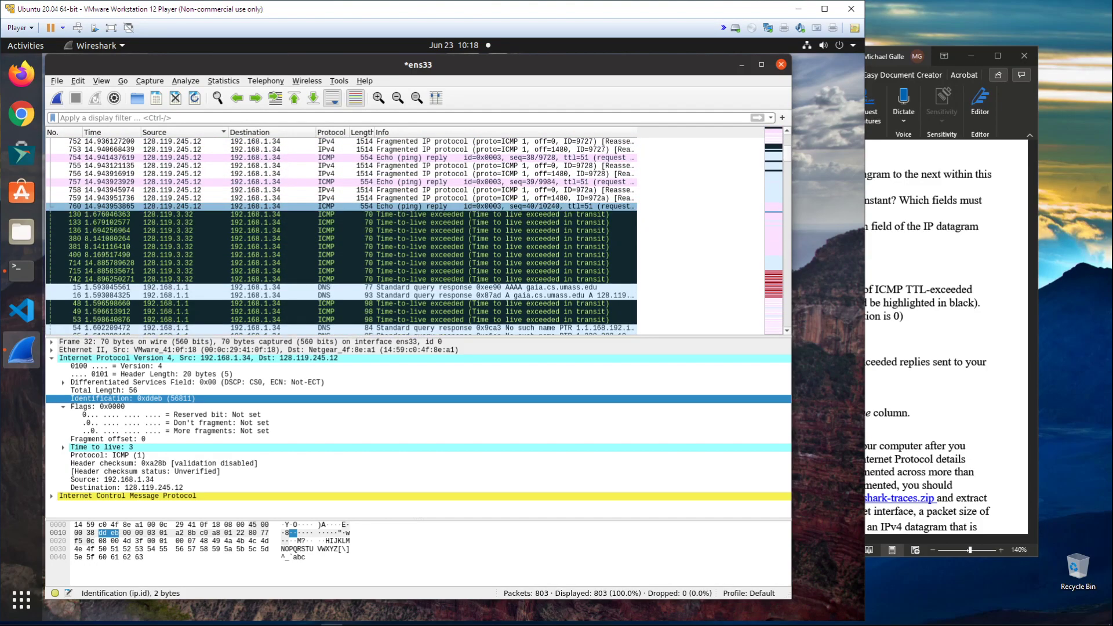
{"action": "scroll", "coordinate": [342, 226], "scroll_direction": "down", "scroll_amount": 4}
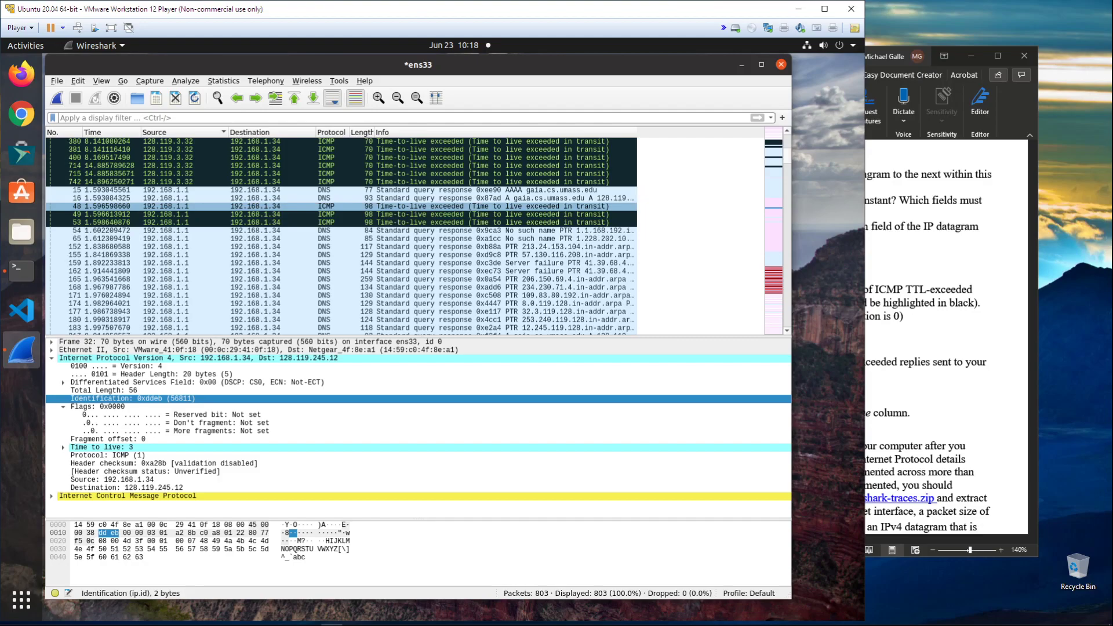
{"action": "left_click", "coordinate": [255, 207]}
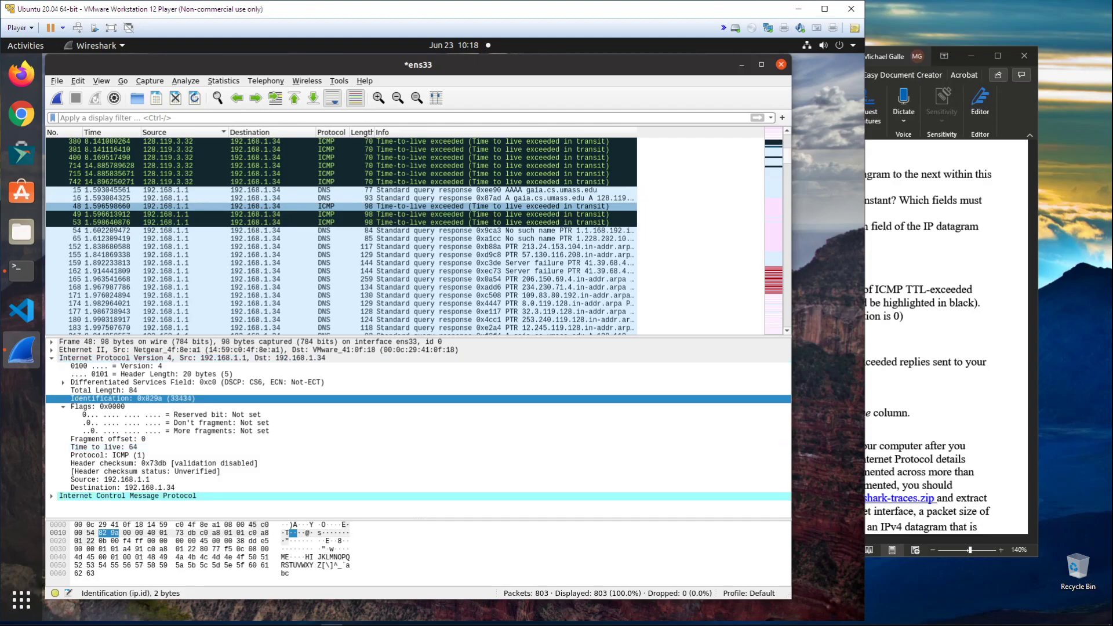
- Recheck question 8 in the Word document and select the Time to live field of frame 48 in Wireshark
{"action": "key", "text": "alt+Tab"}
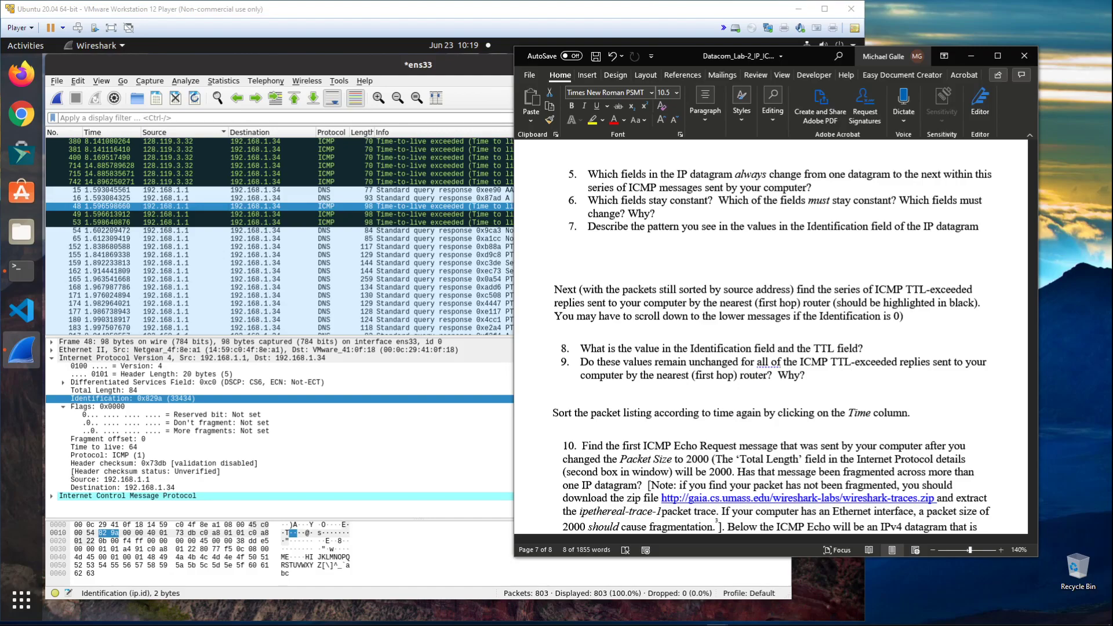
{"action": "left_click", "coordinate": [382, 206]}
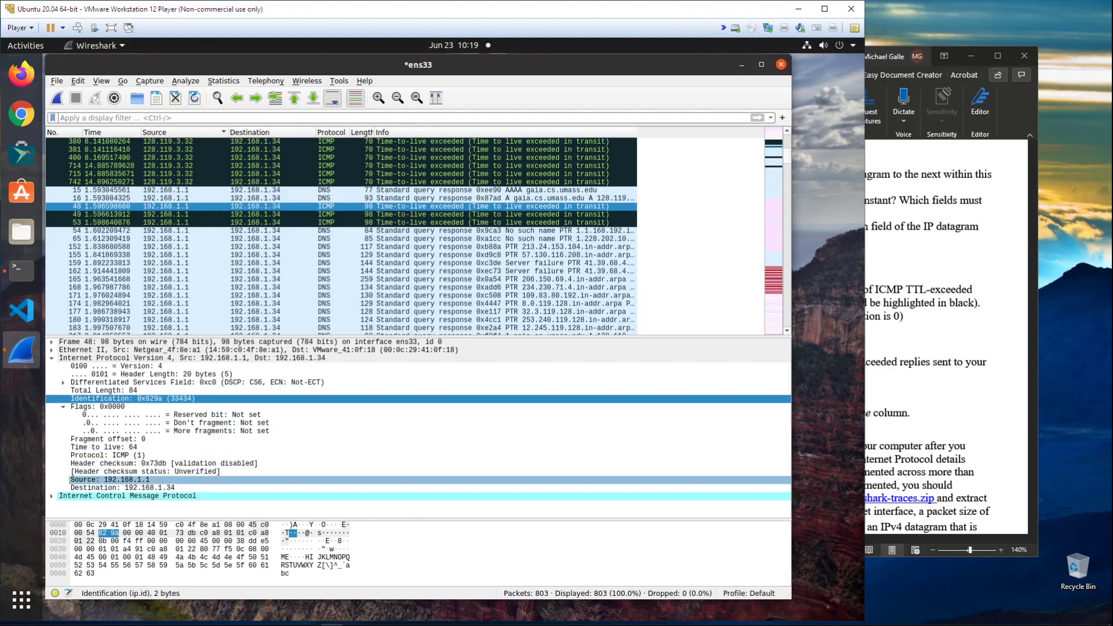
{"action": "left_click", "coordinate": [116, 447]}
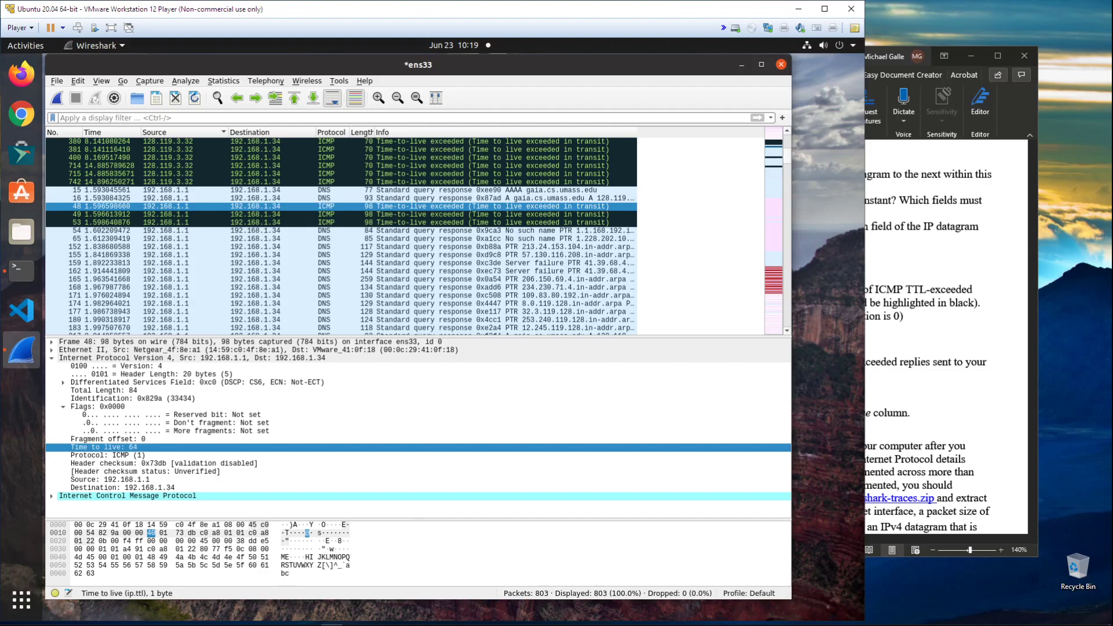
- Read questions 8 to 11 in the Word lab document, ending back at question 9
{"action": "key", "text": "alt+Tab"}
{"action": "scroll", "coordinate": [774, 336], "scroll_direction": "down", "scroll_amount": 3}
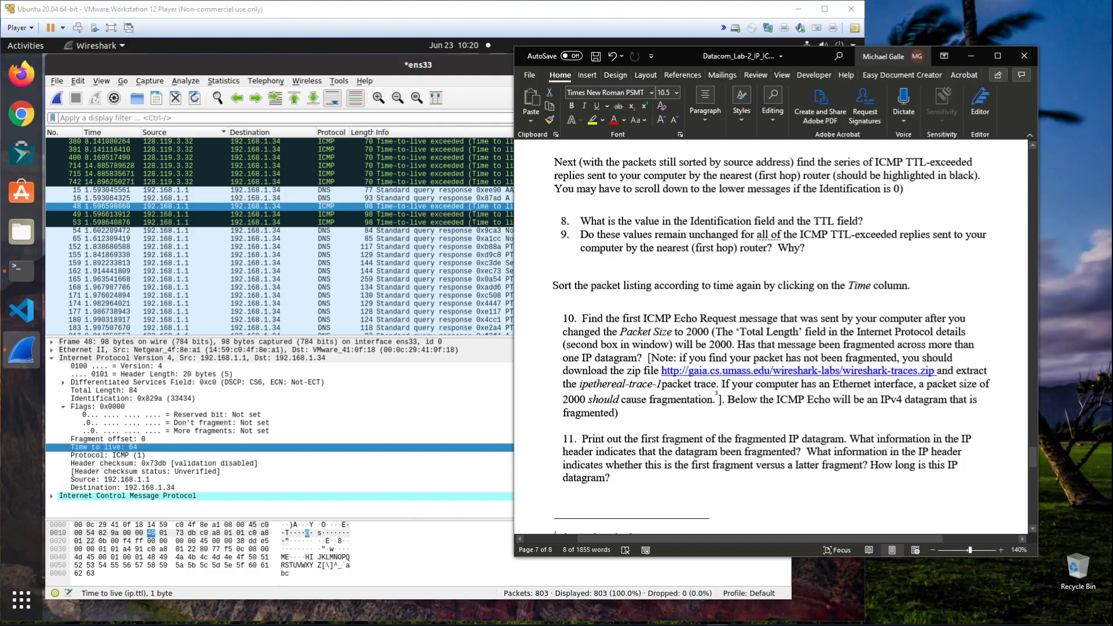
{"action": "scroll", "coordinate": [774, 336], "scroll_direction": "up", "scroll_amount": 3}
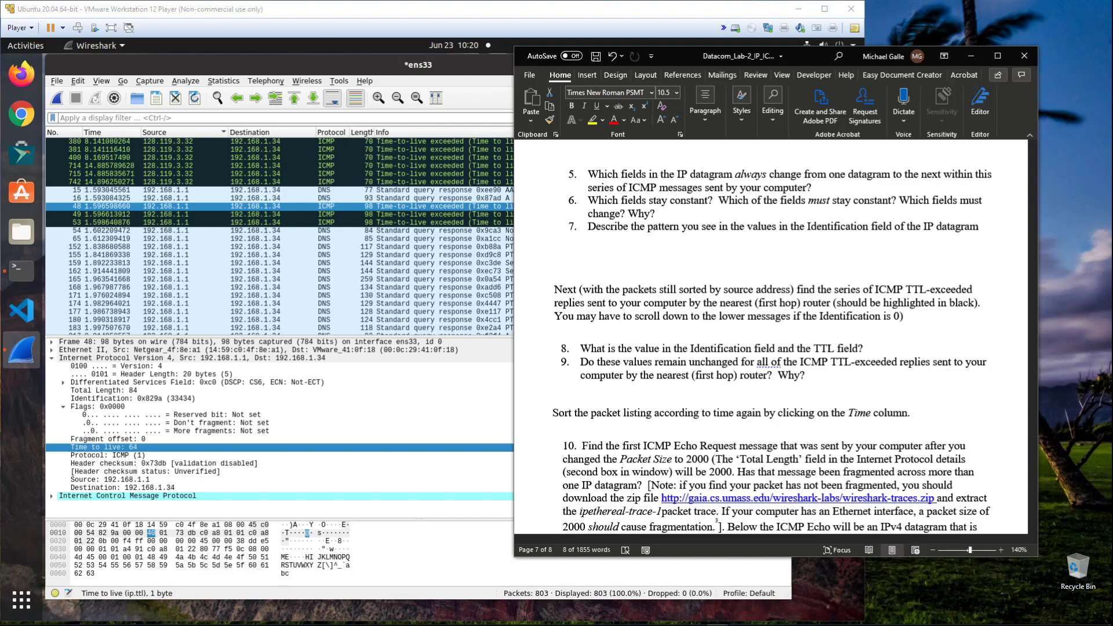
- In Wireshark, compare Identification and Time to live across the TTL-exceeded replies from 10.202.228.1, frames 61 to 603
{"action": "left_click", "coordinate": [464, 264]}
{"action": "scroll", "coordinate": [464, 263], "scroll_direction": "up", "scroll_amount": 20}
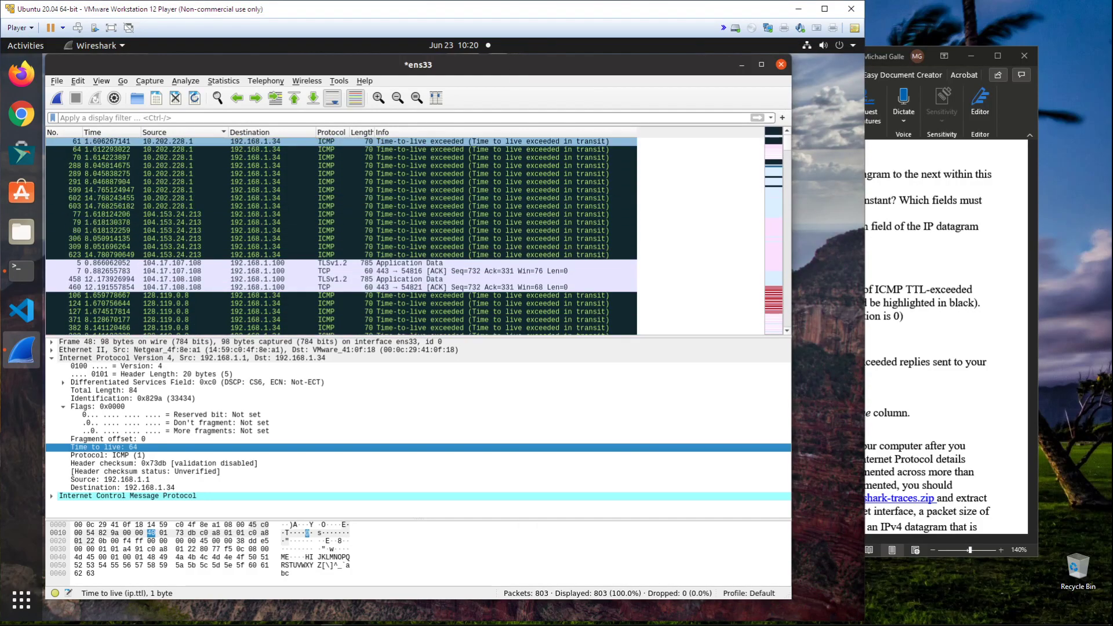
{"action": "left_click", "coordinate": [290, 141]}
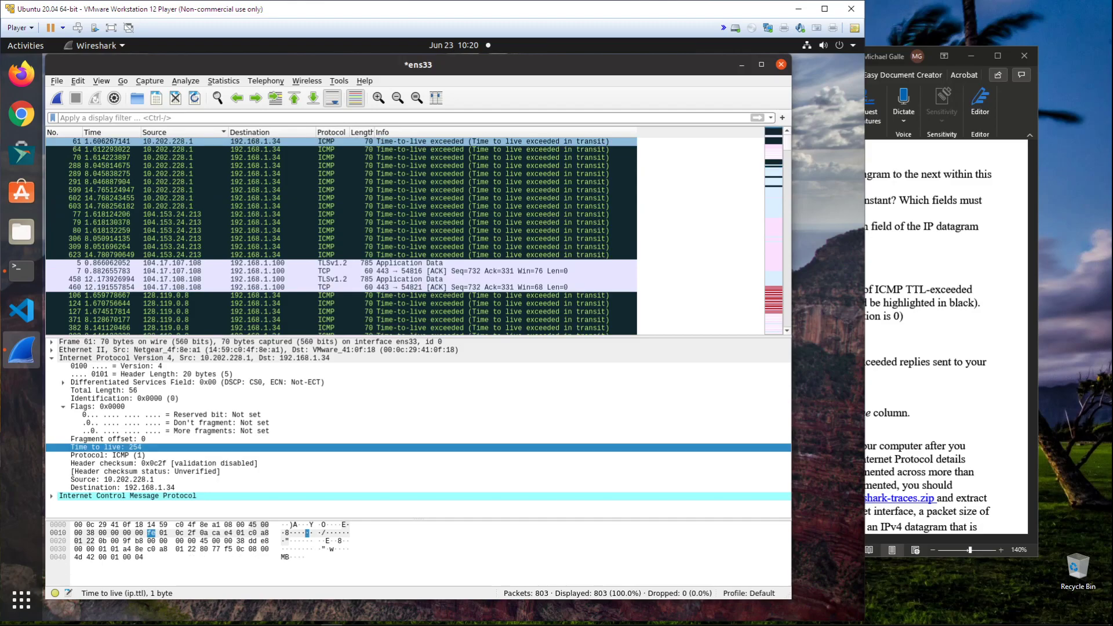
{"action": "left_click", "coordinate": [290, 149]}
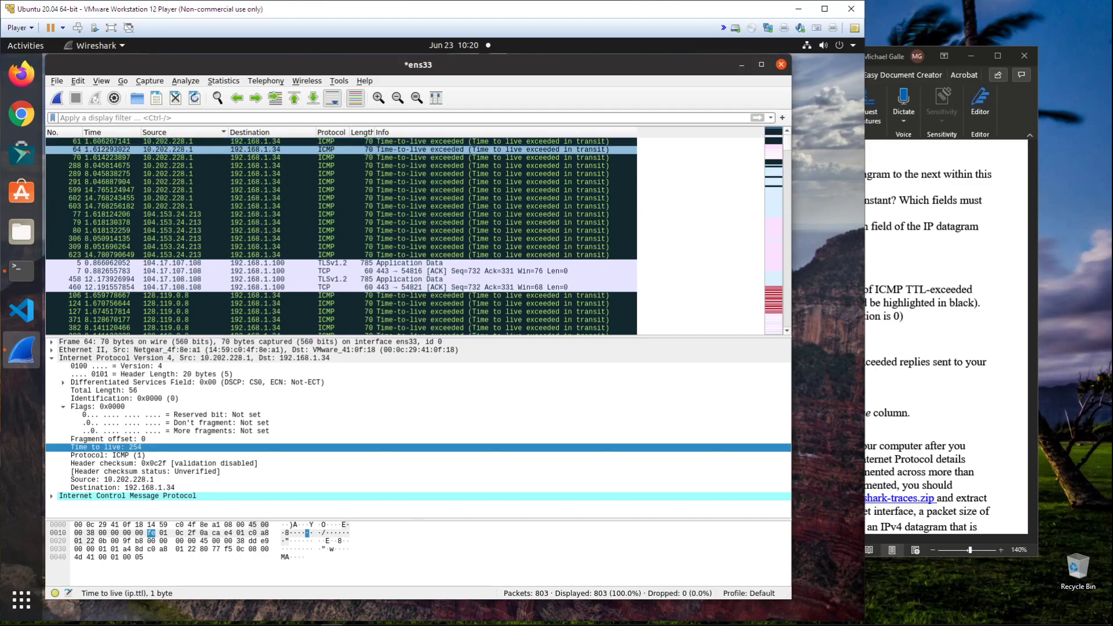
{"action": "left_click", "coordinate": [290, 158]}
{"action": "left_click", "coordinate": [290, 166]}
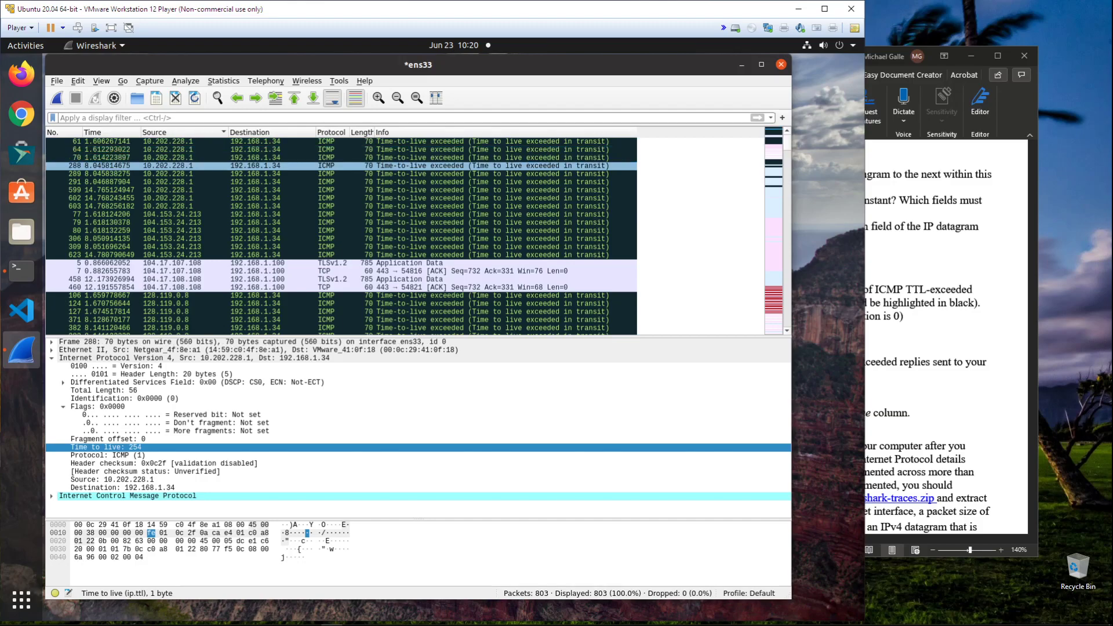
{"action": "left_click", "coordinate": [290, 174]}
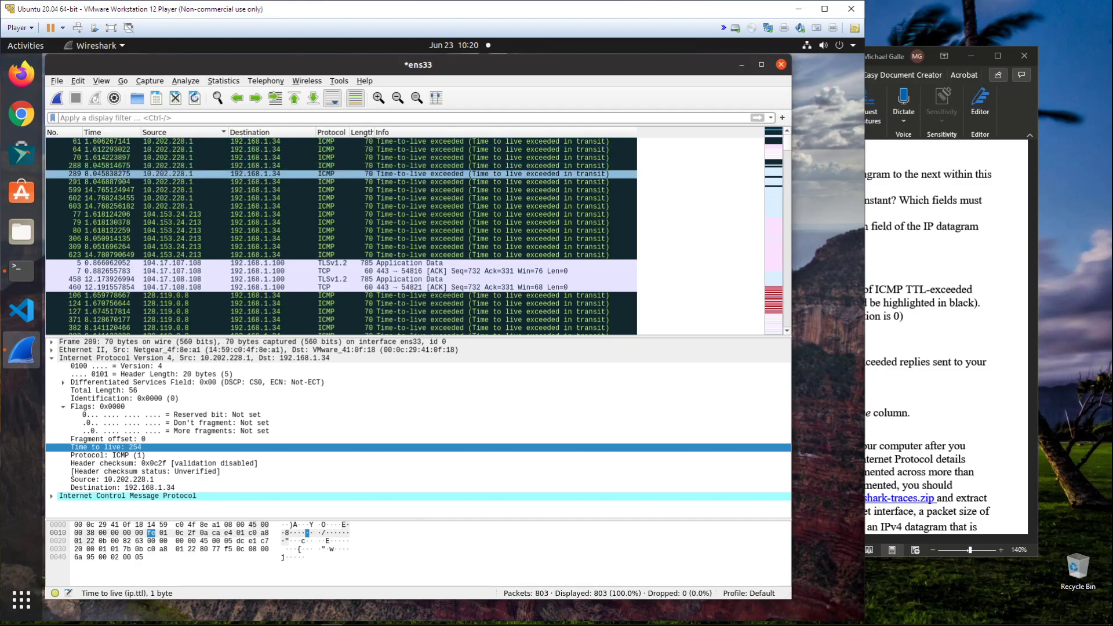
{"action": "left_click", "coordinate": [290, 182]}
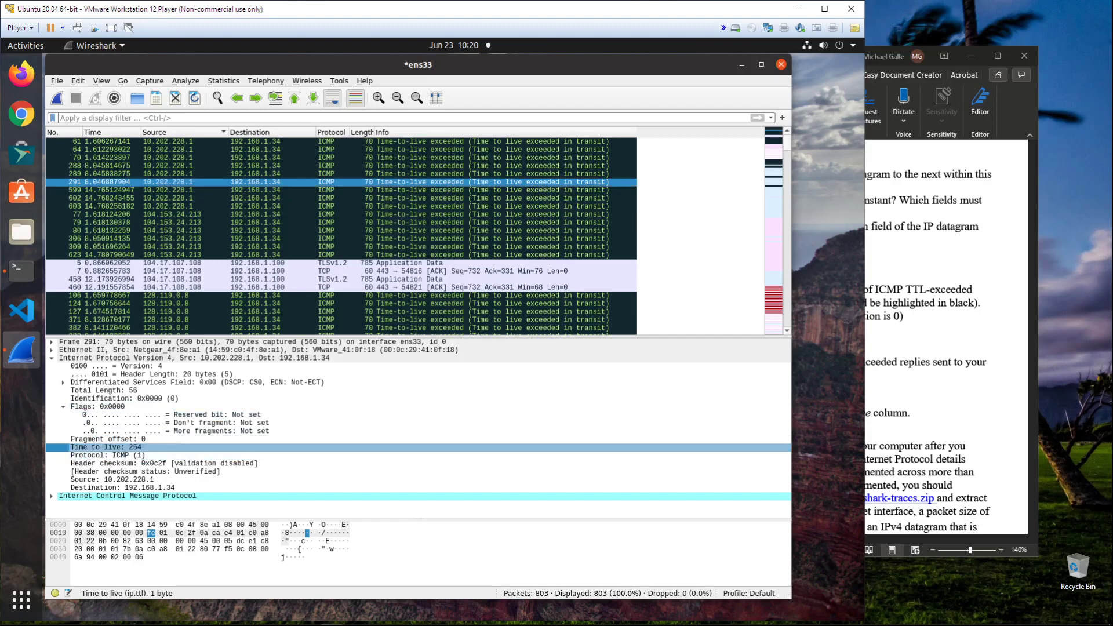
{"action": "left_click", "coordinate": [290, 190]}
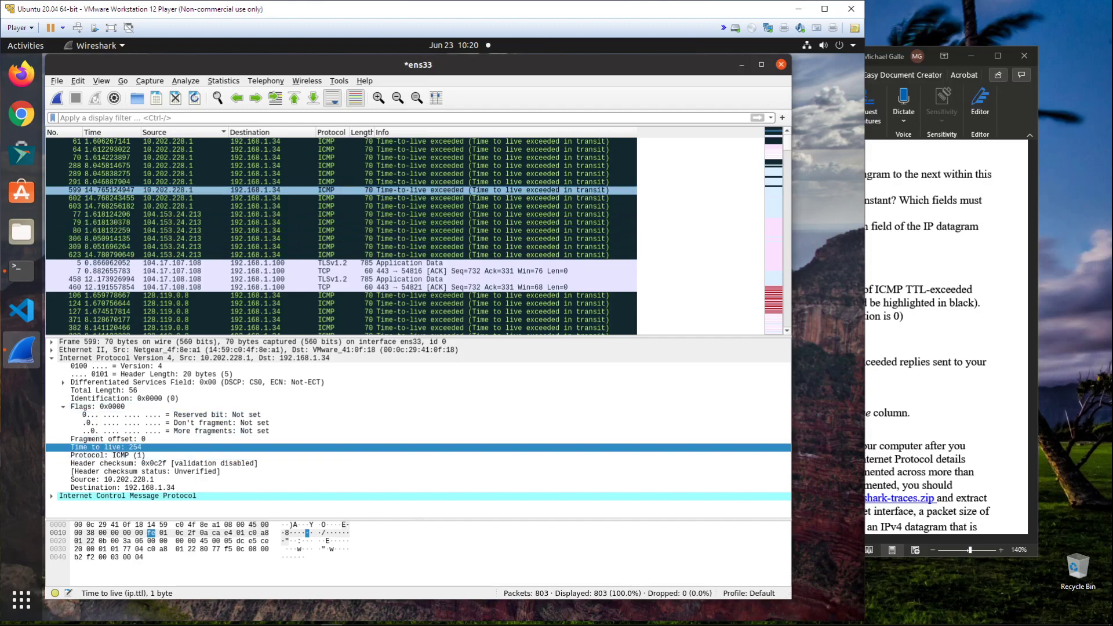
{"action": "left_click", "coordinate": [290, 199]}
{"action": "left_click", "coordinate": [290, 207]}
- Check the Identification and Time to live of the last three TTL-exceeded replies from 104.153.24.213, ending on frame 623
{"action": "left_click", "coordinate": [290, 239]}
{"action": "left_click", "coordinate": [289, 247]}
{"action": "left_click", "coordinate": [290, 255]}
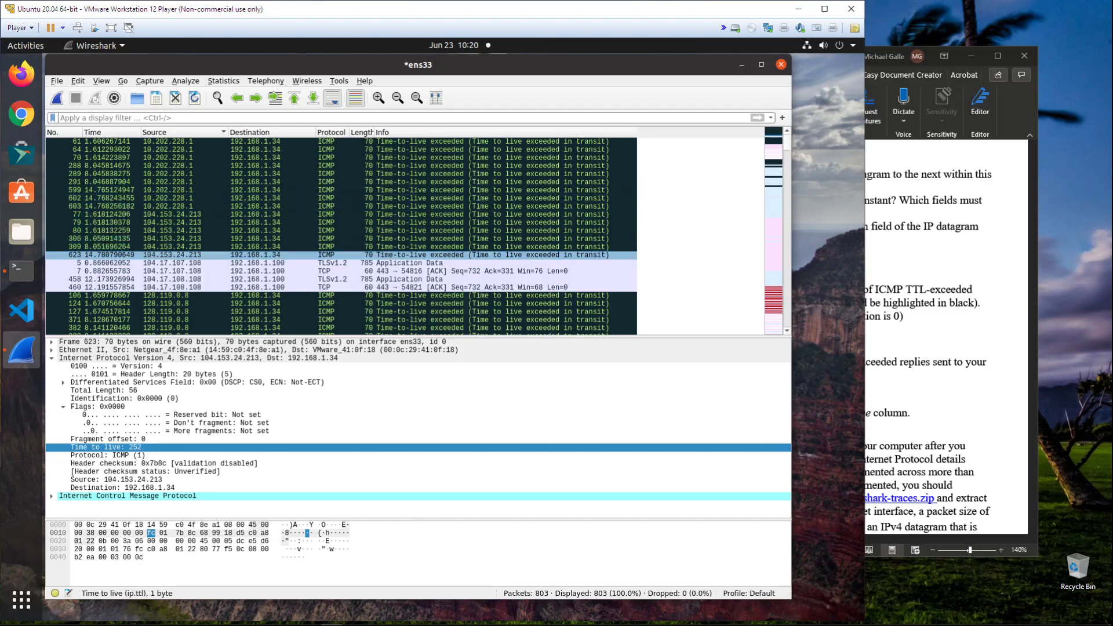
- Compare Identification and Time to live in the TTL-exceeded replies from 128.119.0.8, from frame 106 to frame 717
{"action": "scroll", "coordinate": [289, 255], "scroll_direction": "down", "scroll_amount": 1}
{"action": "left_click", "coordinate": [290, 271]}
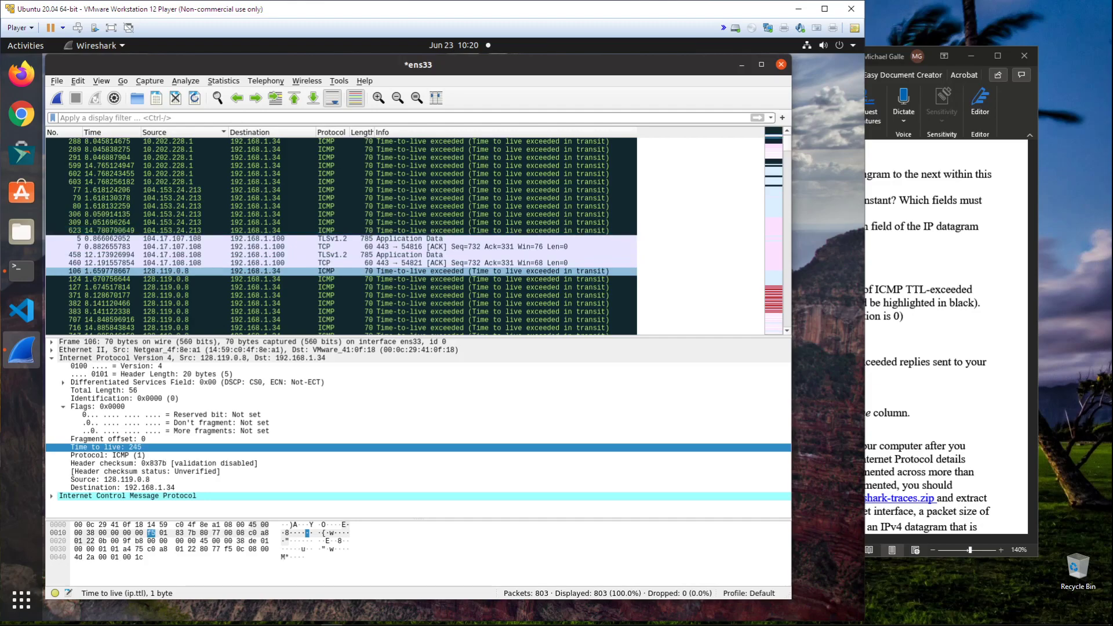
{"action": "left_click", "coordinate": [290, 279]}
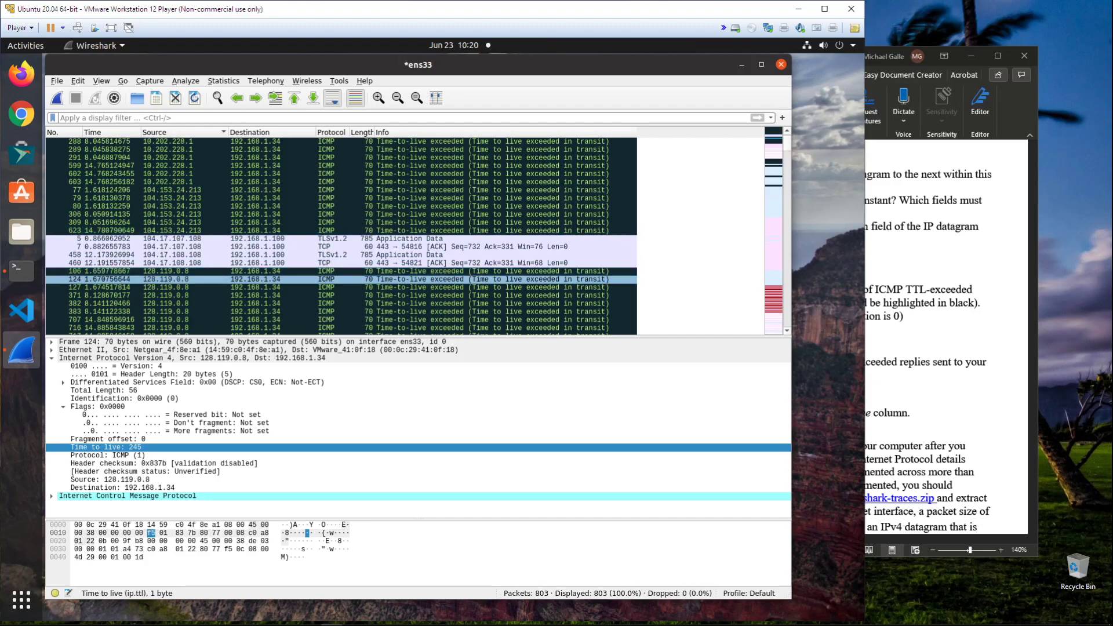
{"action": "left_click", "coordinate": [290, 296]}
{"action": "scroll", "coordinate": [290, 296], "scroll_direction": "down", "scroll_amount": 2}
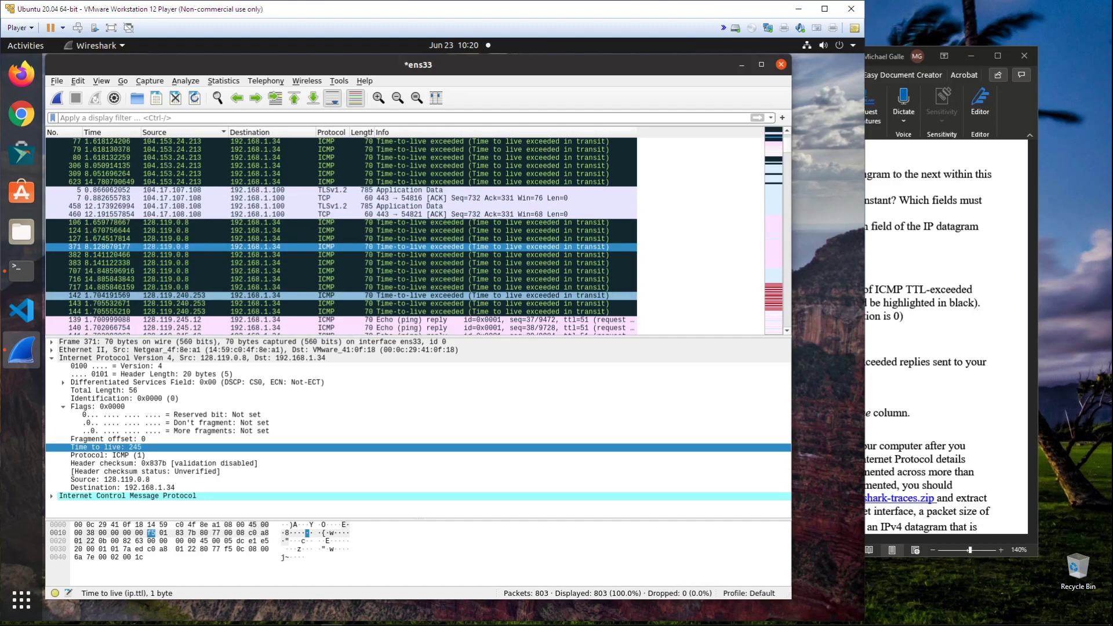
{"action": "left_click", "coordinate": [290, 279]}
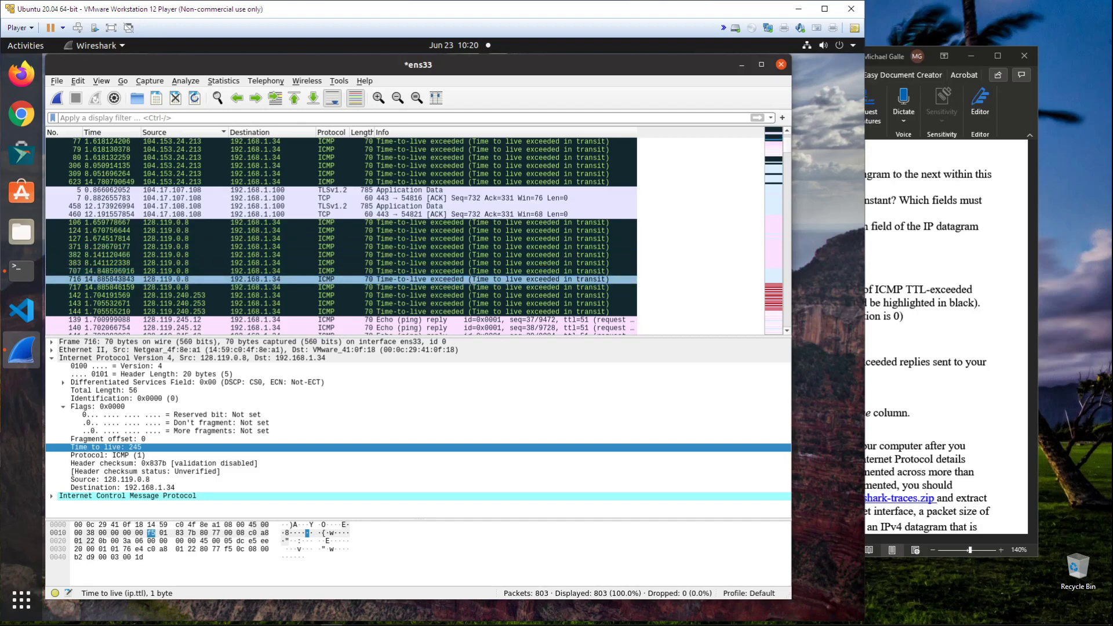
{"action": "left_click", "coordinate": [290, 287]}
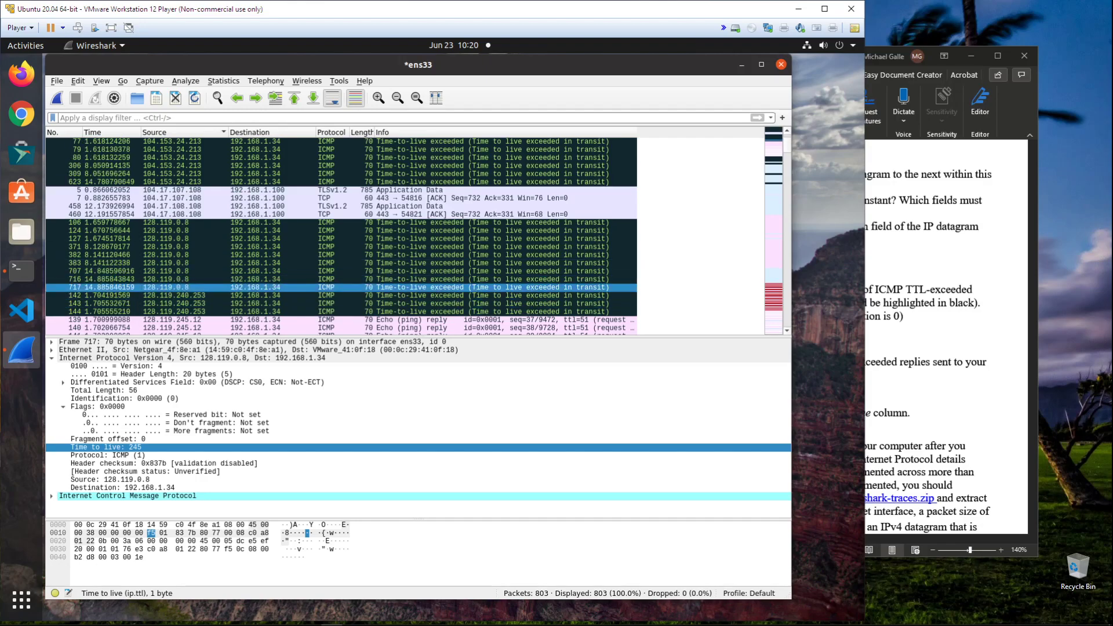
- Compare the Time to live of TTL-exceeded replies from three different routers using frames 309, 61 and 124
{"action": "scroll", "coordinate": [406, 231], "scroll_direction": "up", "scroll_amount": 3}
{"action": "left_click_drag", "start_coordinate": [786, 143], "coordinate": [787, 145]}
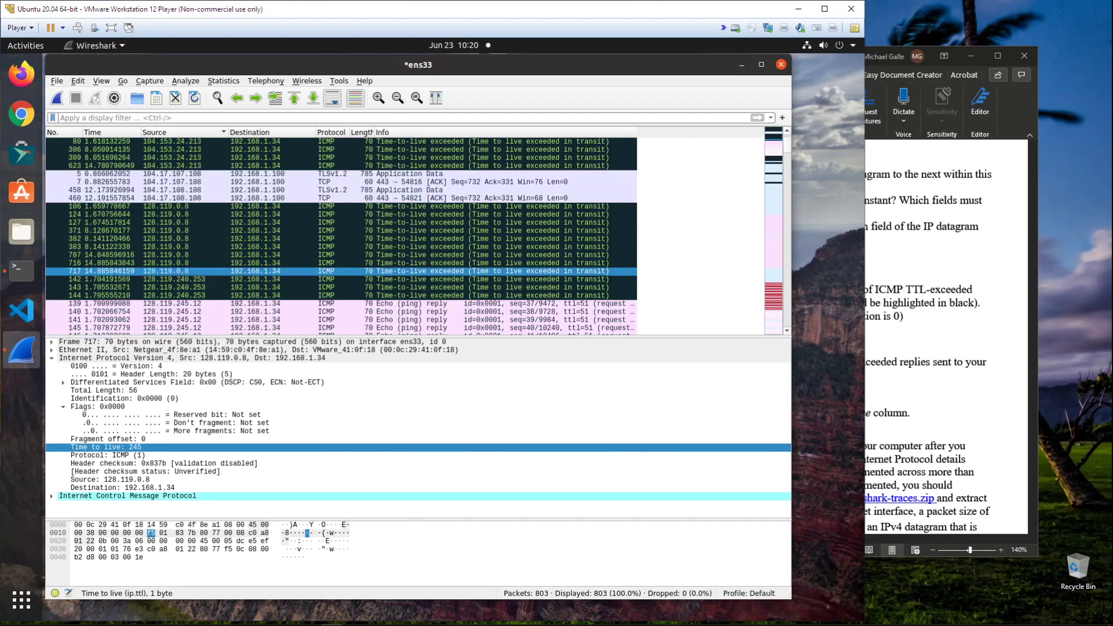
{"action": "left_click", "coordinate": [405, 158]}
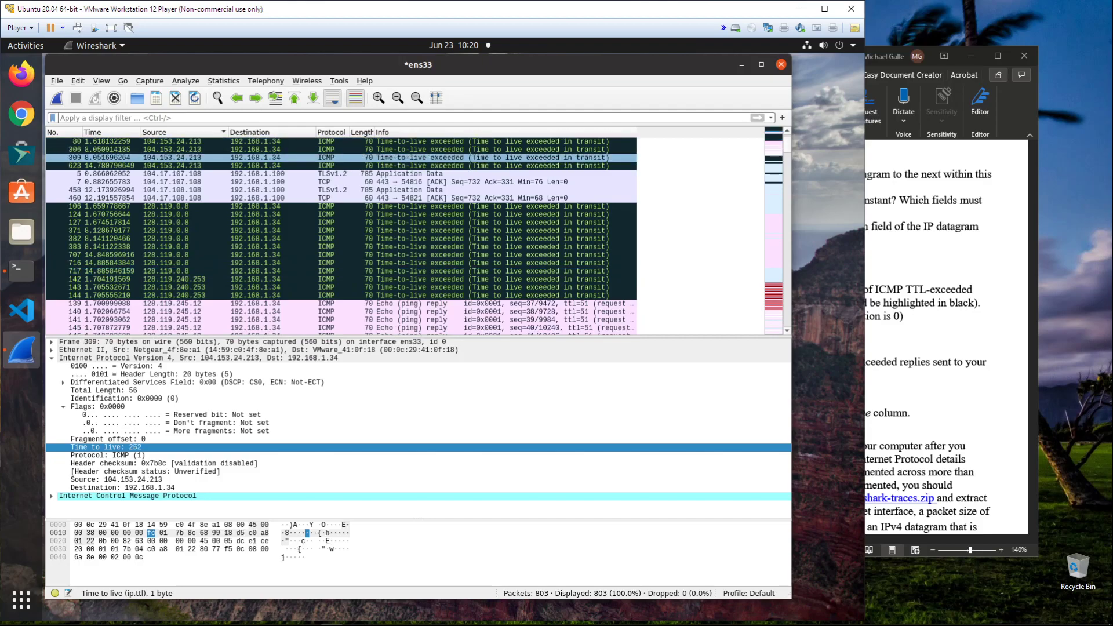
{"action": "scroll", "coordinate": [406, 153], "scroll_direction": "up", "scroll_amount": 4}
{"action": "left_click", "coordinate": [342, 141]}
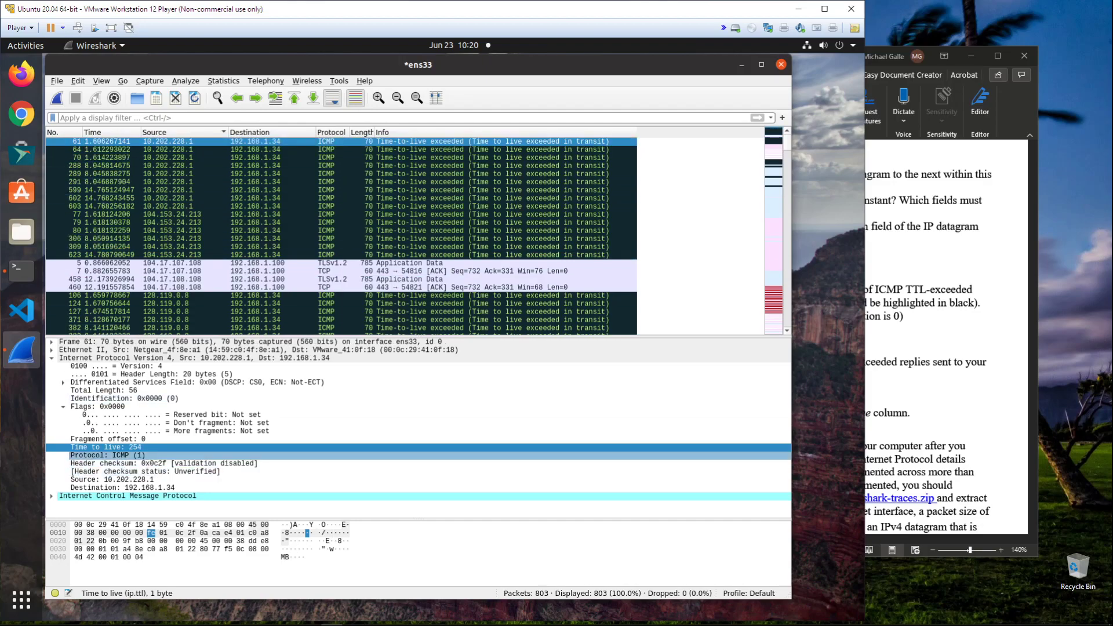
{"action": "left_click", "coordinate": [342, 304]}
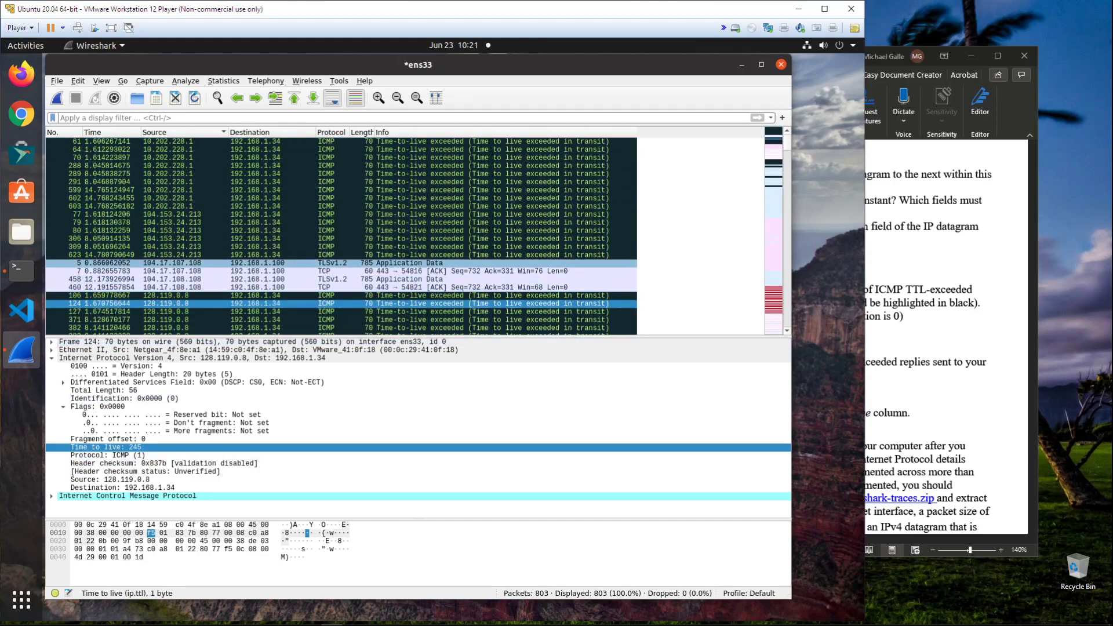
- Check the Time to live of the TTL-exceeded replies from 128.119.3.32 using frames 133 and 380
{"action": "scroll", "coordinate": [342, 266], "scroll_direction": "down", "scroll_amount": 8}
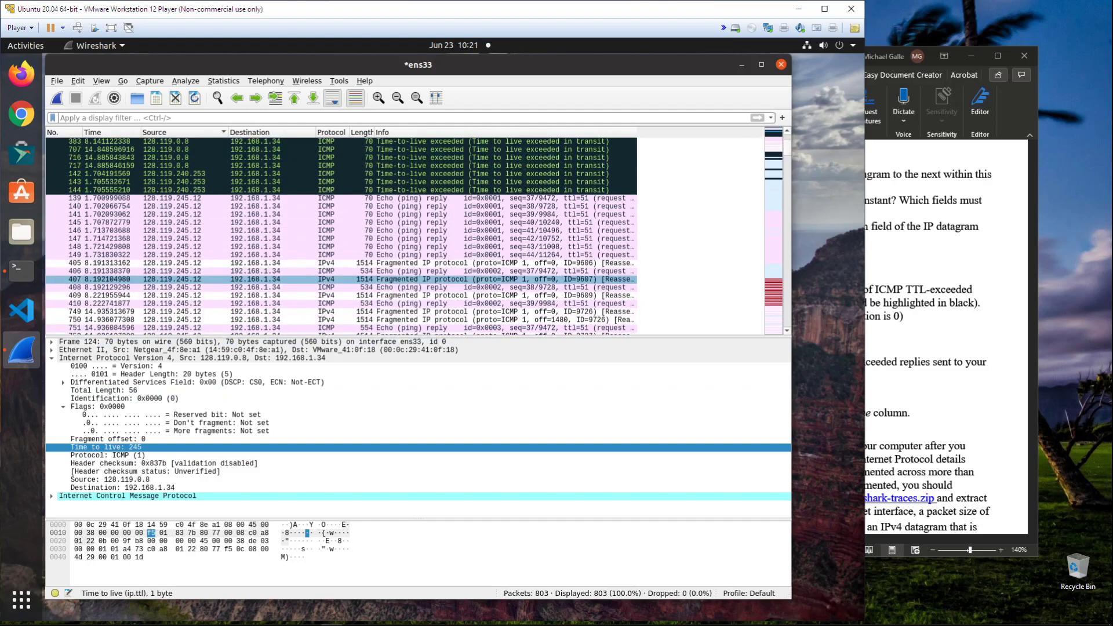
{"action": "scroll", "coordinate": [342, 278], "scroll_direction": "down", "scroll_amount": 2}
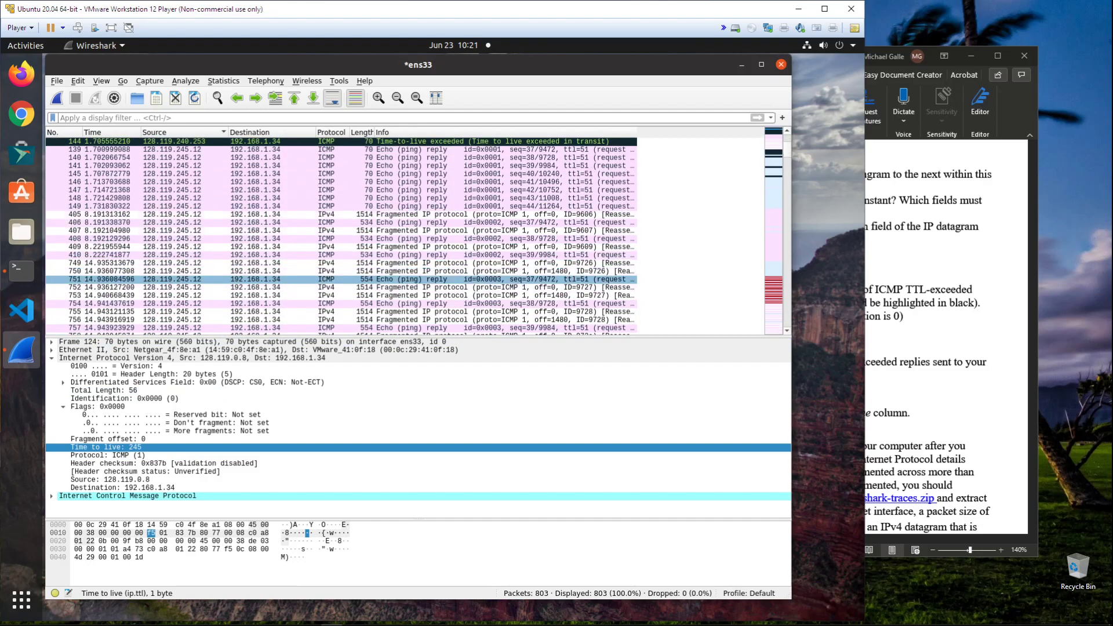
{"action": "scroll", "coordinate": [342, 295], "scroll_direction": "down", "scroll_amount": 5}
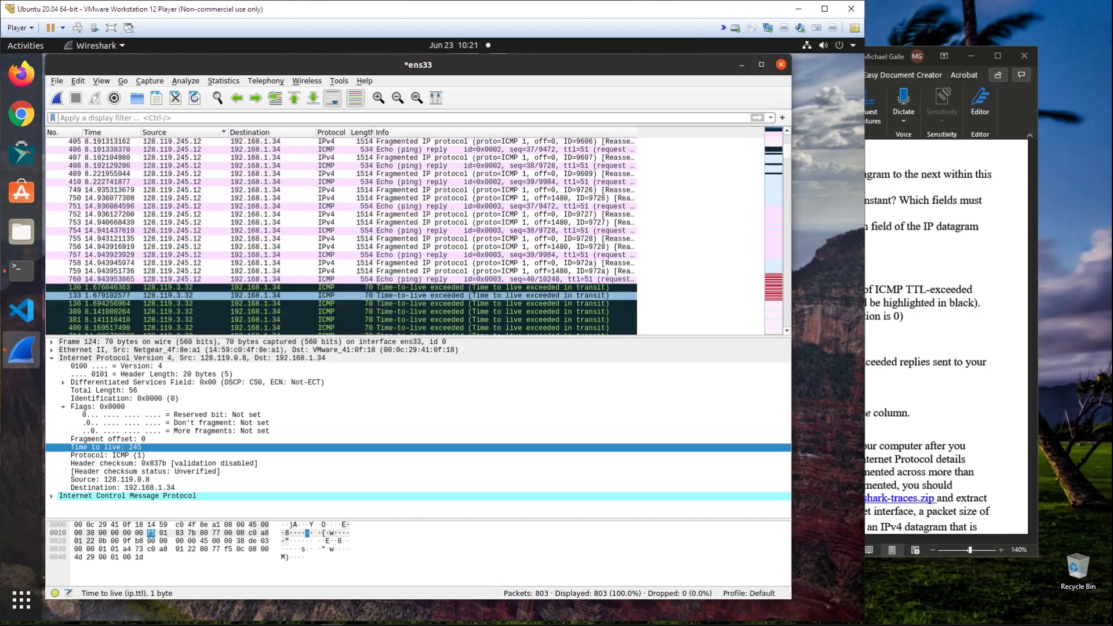
{"action": "left_click", "coordinate": [342, 246]}
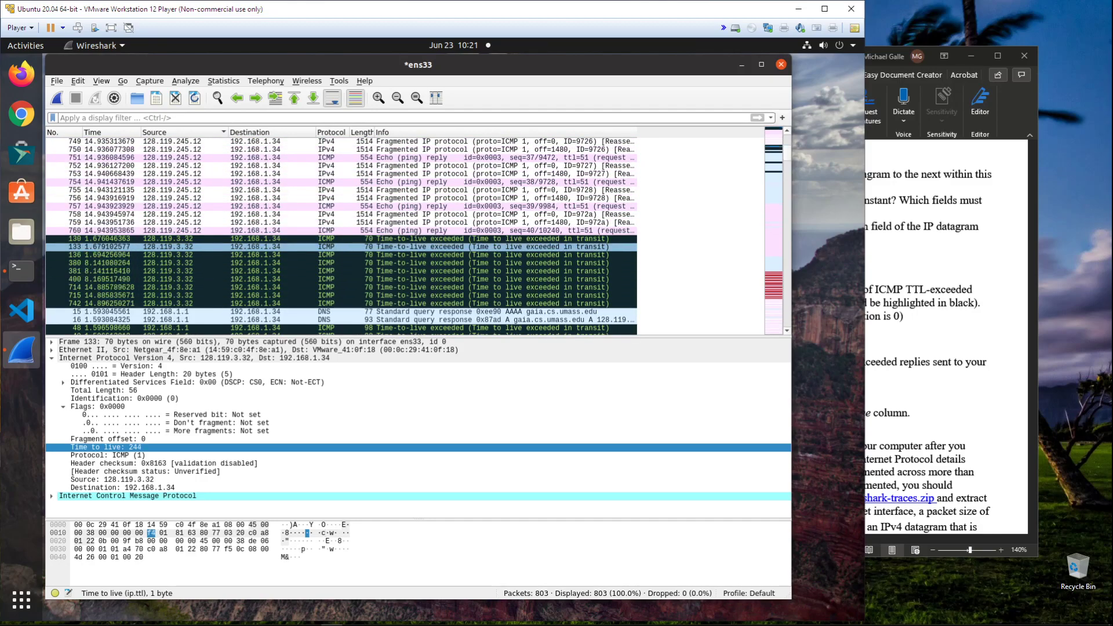
{"action": "left_click", "coordinate": [342, 263]}
- Compare Identification and Time to live in the TTL-exceeded replies from 192.168.1.1 using frames 283, 284 and 575
{"action": "scroll", "coordinate": [342, 262], "scroll_direction": "down", "scroll_amount": 6}
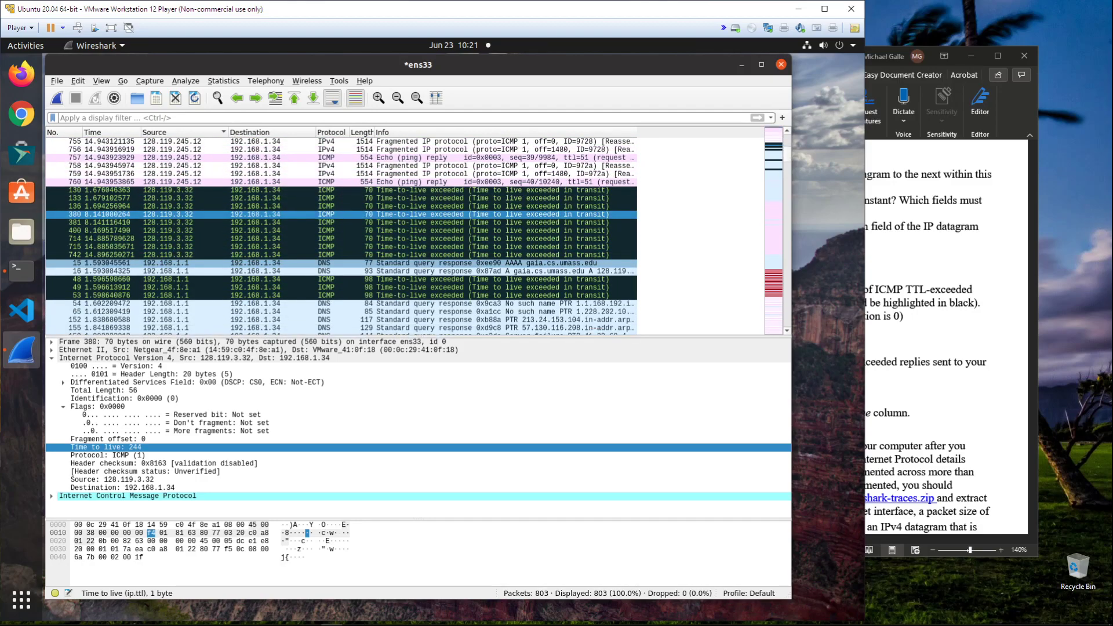
{"action": "left_click", "coordinate": [342, 206]}
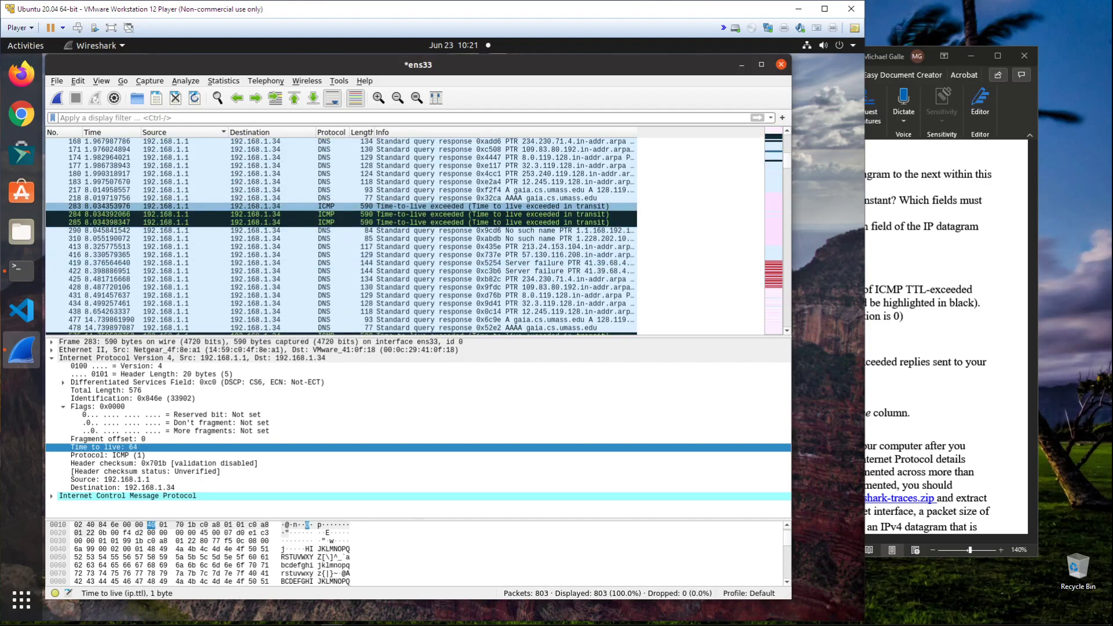
{"action": "left_click", "coordinate": [342, 214]}
{"action": "scroll", "coordinate": [342, 215], "scroll_direction": "down", "scroll_amount": 3}
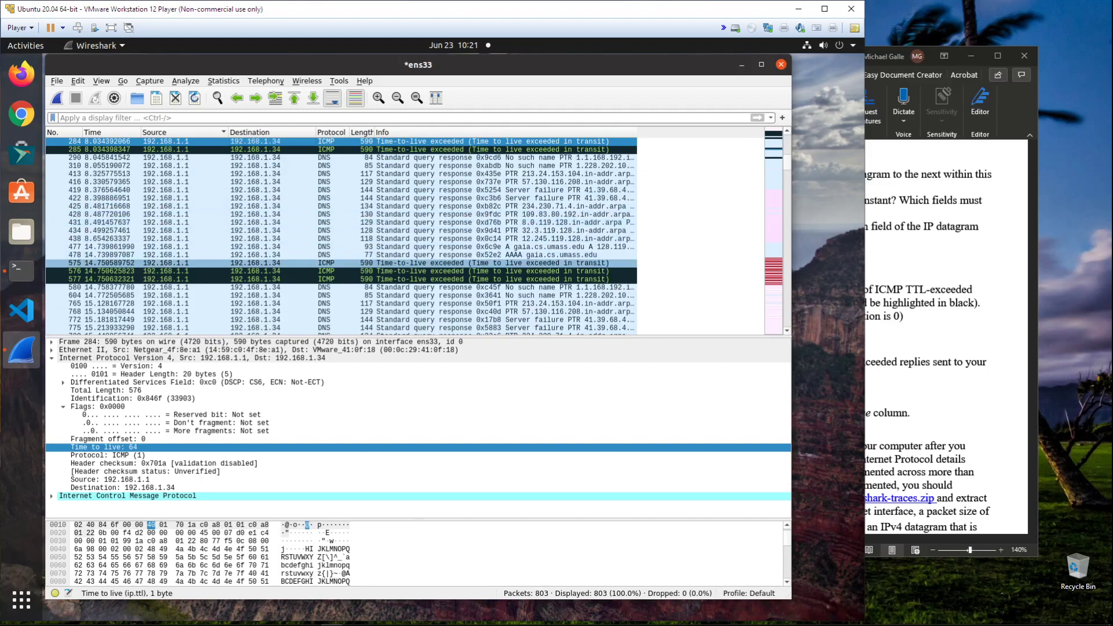
{"action": "left_click", "coordinate": [342, 263]}
- Look through the remaining packets sorted by source, including the Echo Requests from 192.168.1.34, for further TTL-exceeded replies
{"action": "scroll", "coordinate": [342, 264], "scroll_direction": "down", "scroll_amount": 7}
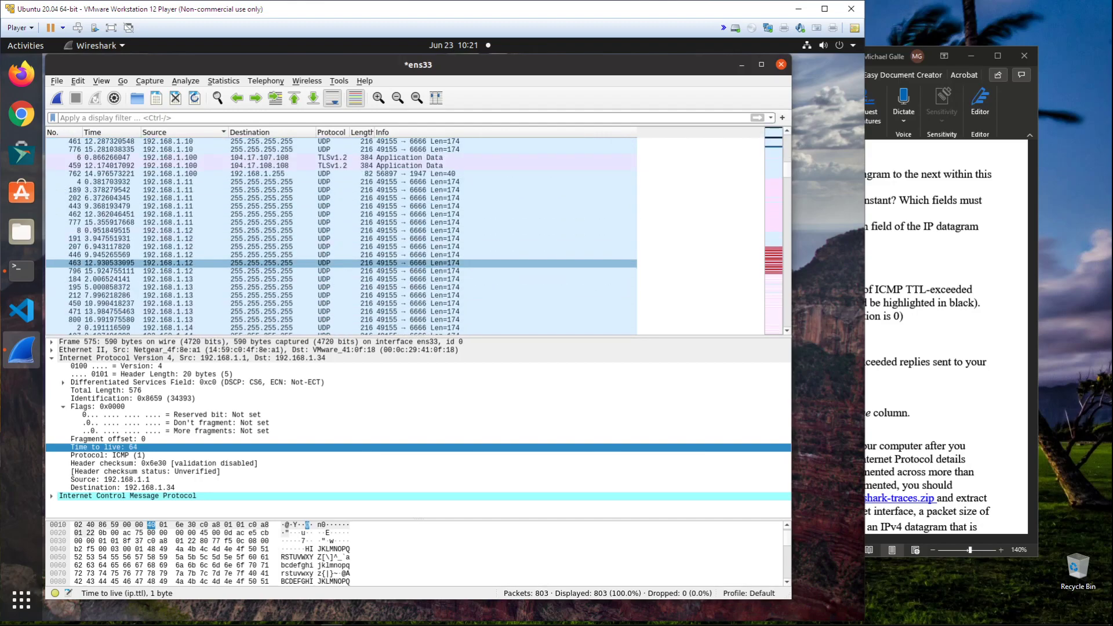
{"action": "scroll", "coordinate": [342, 263], "scroll_direction": "down", "scroll_amount": 10}
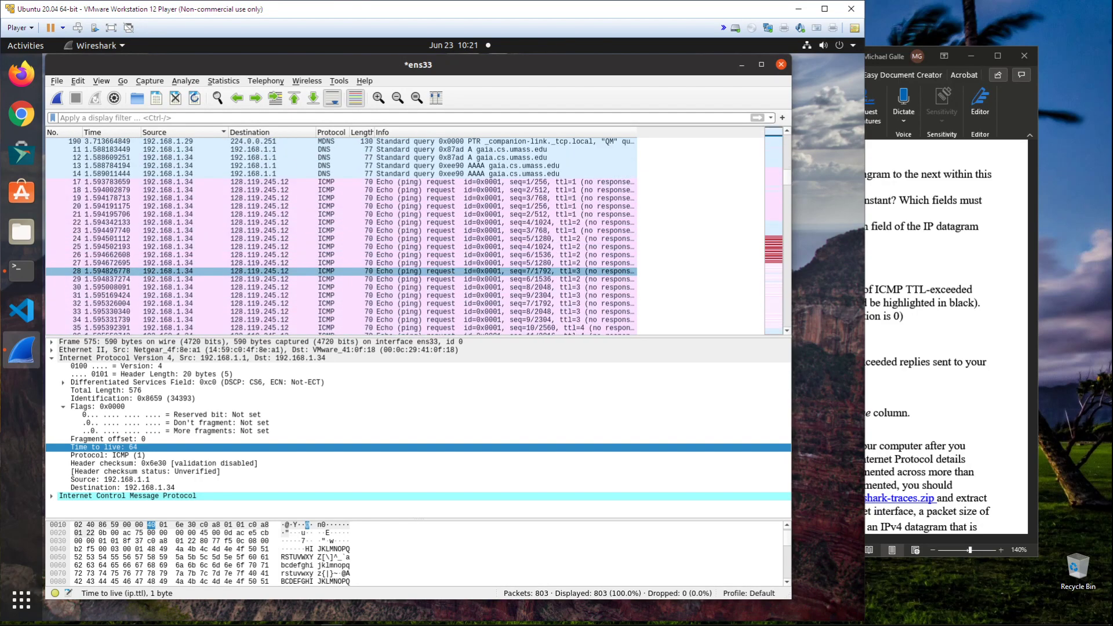
{"action": "scroll", "coordinate": [342, 263], "scroll_direction": "down", "scroll_amount": 8}
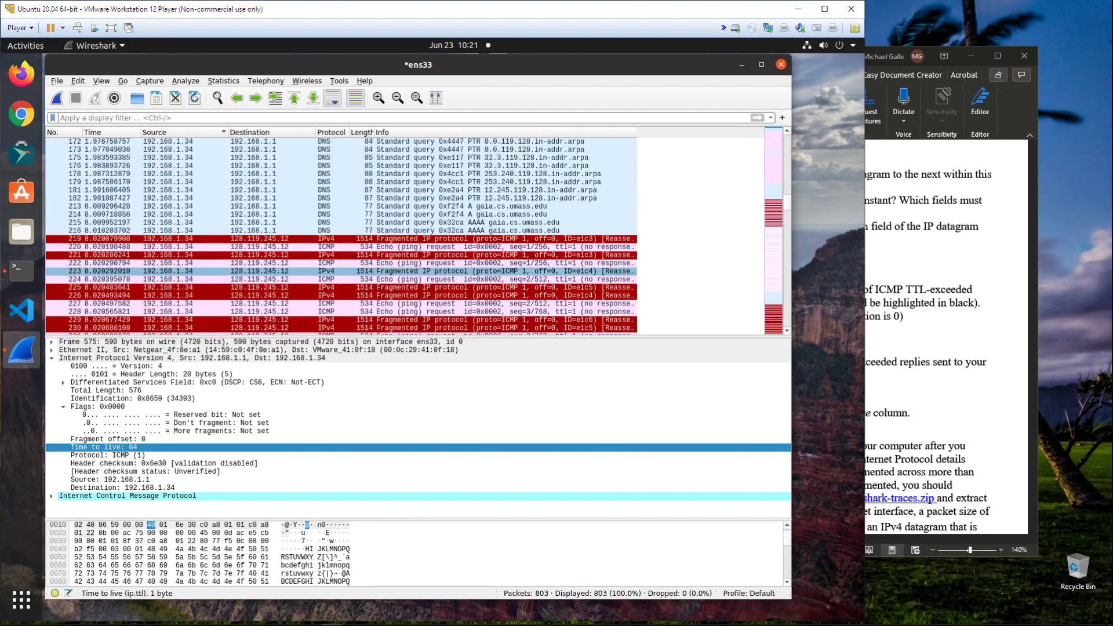
{"action": "scroll", "coordinate": [342, 263], "scroll_direction": "down", "scroll_amount": 8}
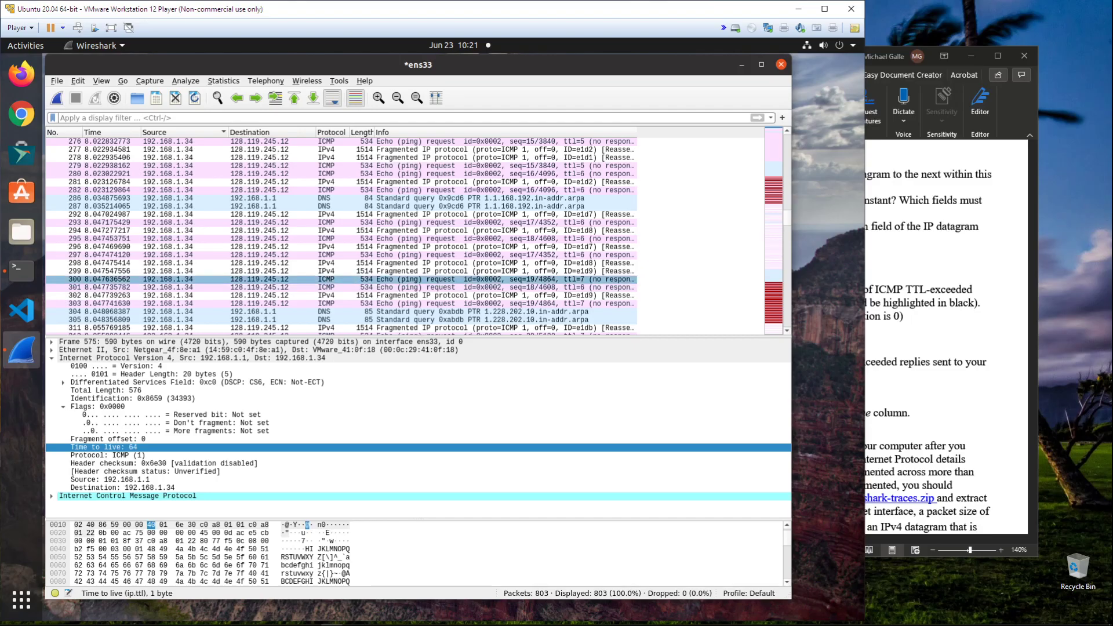
{"action": "scroll", "coordinate": [348, 263], "scroll_direction": "up", "scroll_amount": 2}
{"action": "scroll", "coordinate": [347, 258], "scroll_direction": "up", "scroll_amount": 20}
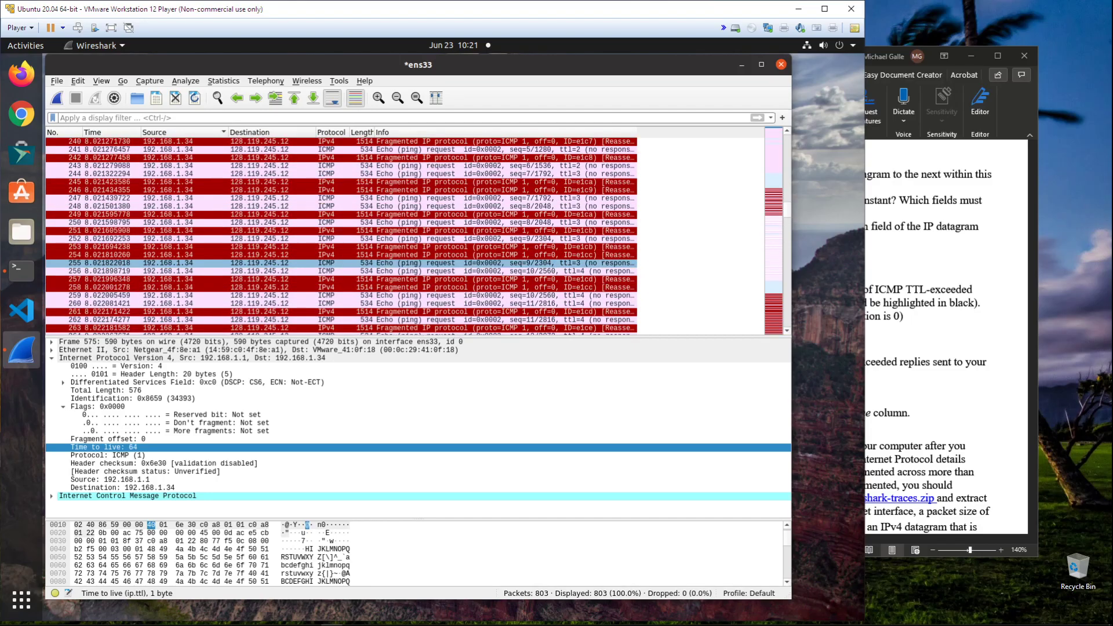
{"action": "scroll", "coordinate": [347, 255], "scroll_direction": "up", "scroll_amount": 20}
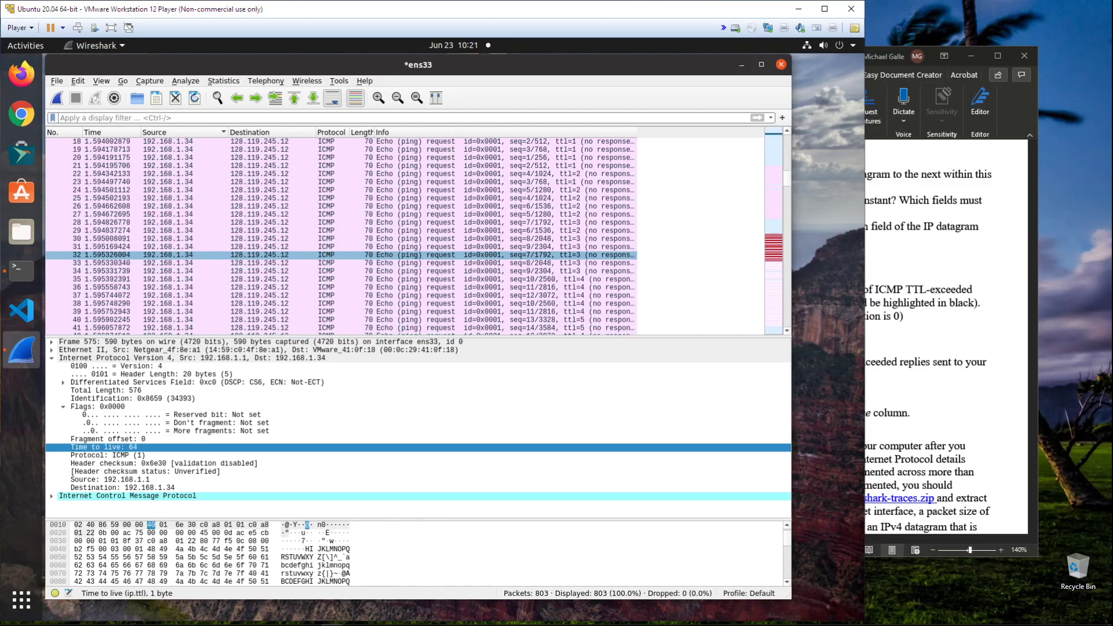
{"action": "scroll", "coordinate": [348, 197], "scroll_direction": "up", "scroll_amount": 20}
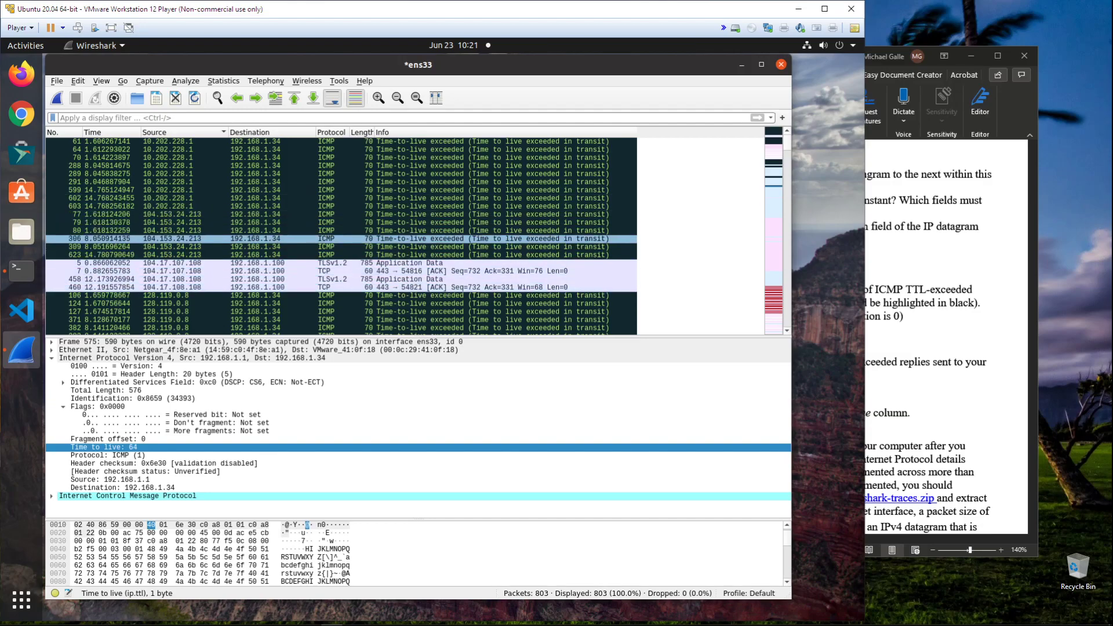
- Compare the Identification field across the TTL-exceeded replies from 128.119.0.8 in frames 382, 383 and 707
{"action": "scroll", "coordinate": [348, 238], "scroll_direction": "down", "scroll_amount": 2}
{"action": "scroll", "coordinate": [348, 243], "scroll_direction": "down", "scroll_amount": 6}
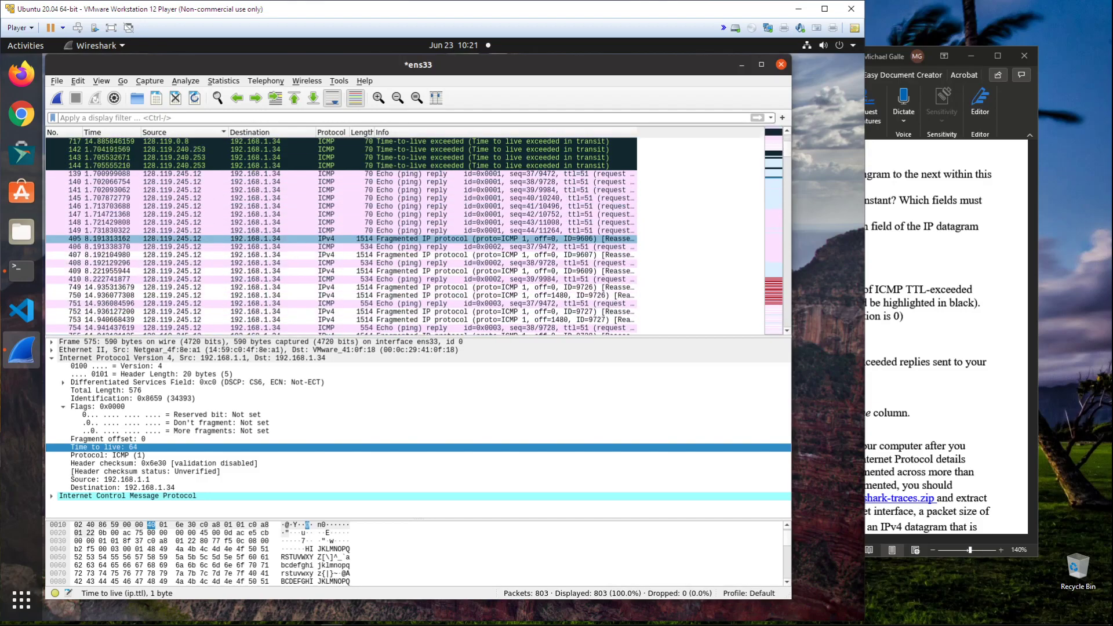
{"action": "scroll", "coordinate": [347, 243], "scroll_direction": "up", "scroll_amount": 2}
{"action": "left_click", "coordinate": [348, 198]}
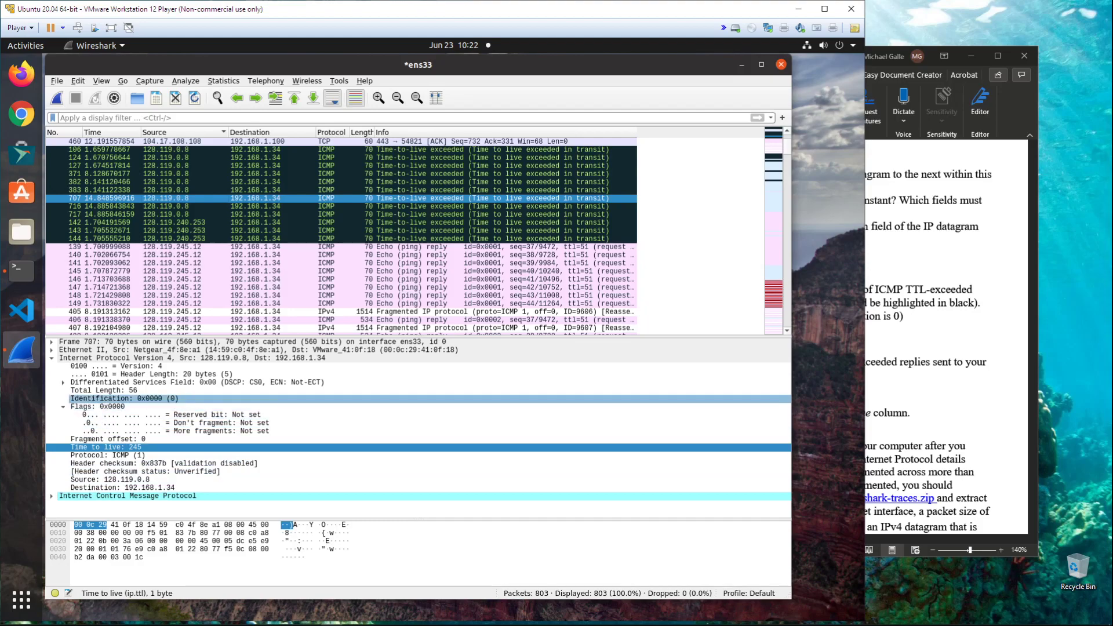
{"action": "left_click", "coordinate": [125, 399]}
{"action": "left_click", "coordinate": [250, 182]}
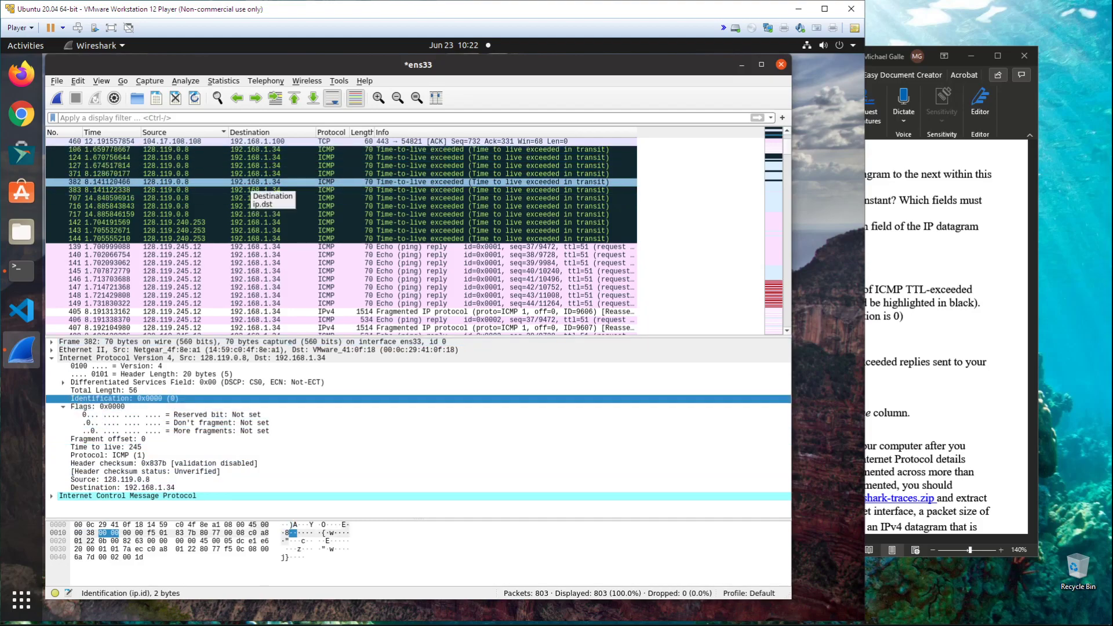
{"action": "left_click", "coordinate": [251, 190]}
{"action": "left_click", "coordinate": [250, 199]}
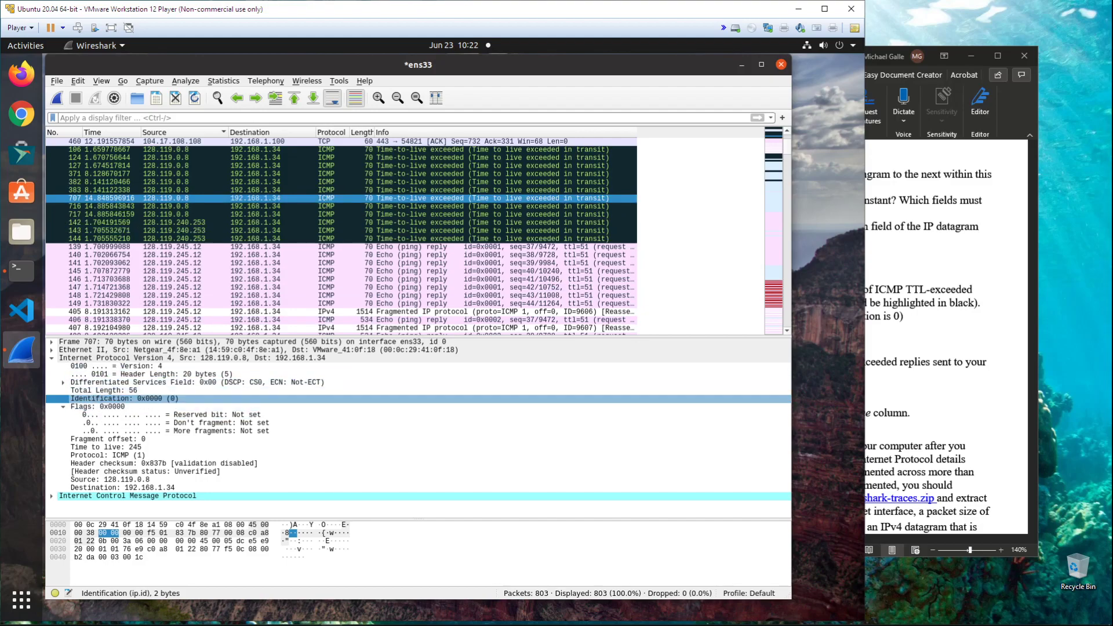
- Compare the Identification field across the TTL-exceeded replies from 128.119.3.32, using frames between 130 and 742
{"action": "scroll", "coordinate": [348, 271], "scroll_direction": "down", "scroll_amount": 5}
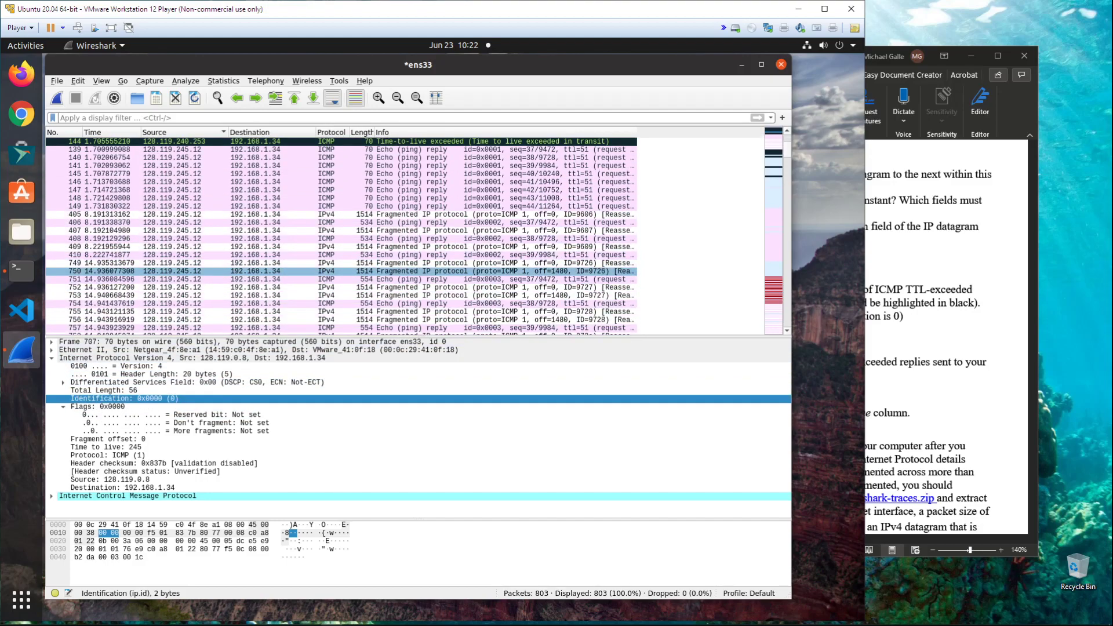
{"action": "scroll", "coordinate": [290, 271], "scroll_direction": "down", "scroll_amount": 5}
{"action": "left_click", "coordinate": [251, 239]}
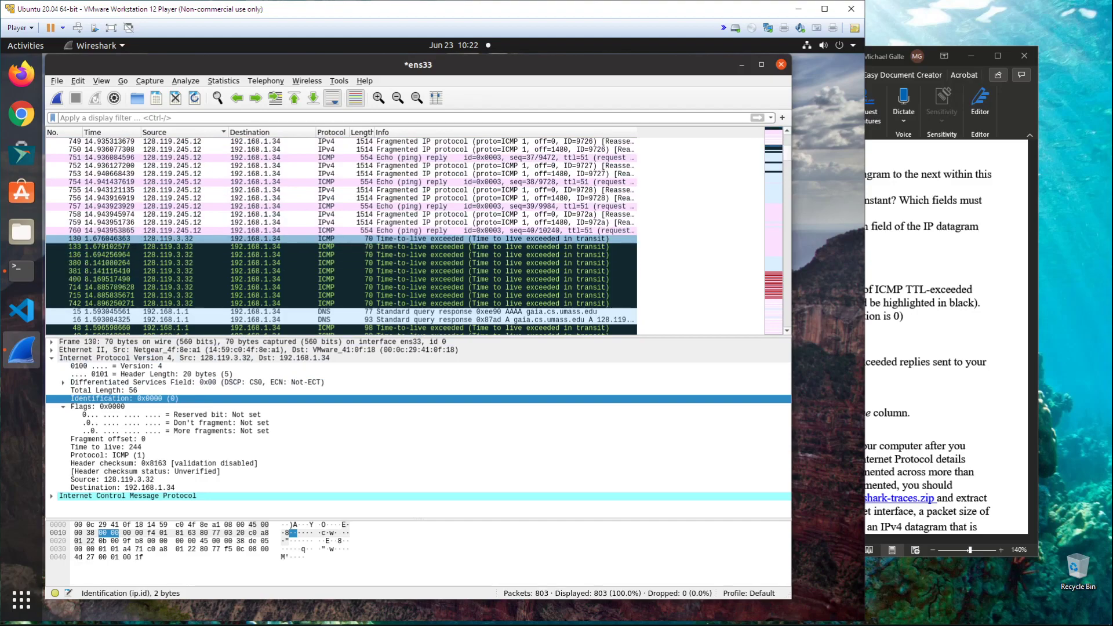
{"action": "left_click", "coordinate": [251, 247]}
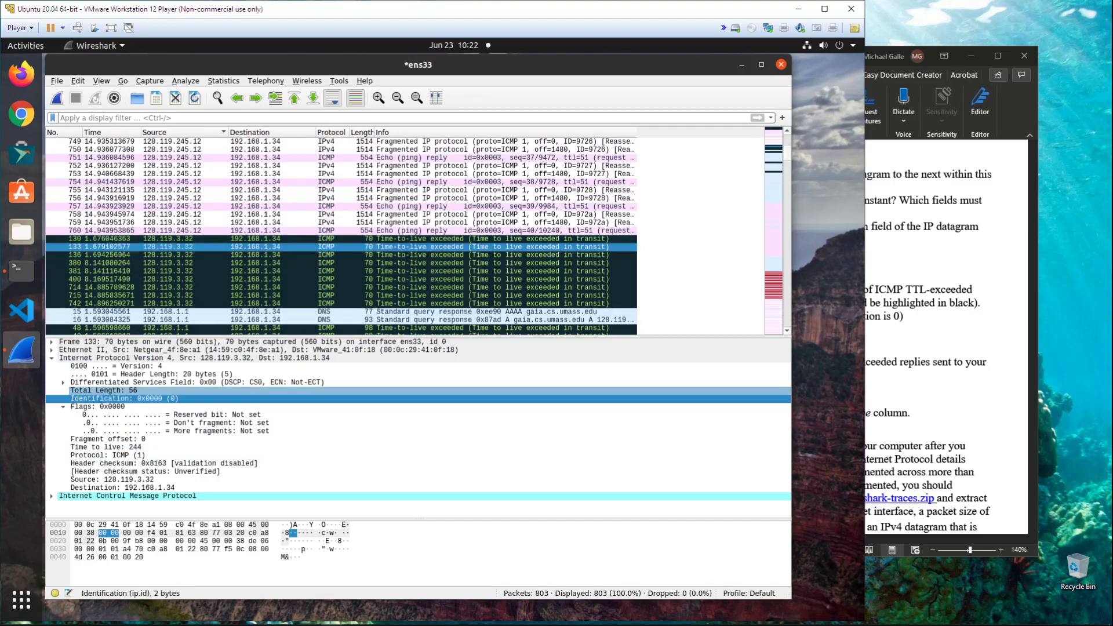
{"action": "left_click", "coordinate": [250, 271]}
{"action": "left_click", "coordinate": [250, 288]}
{"action": "left_click", "coordinate": [250, 303]}
{"action": "left_click", "coordinate": [250, 296]}
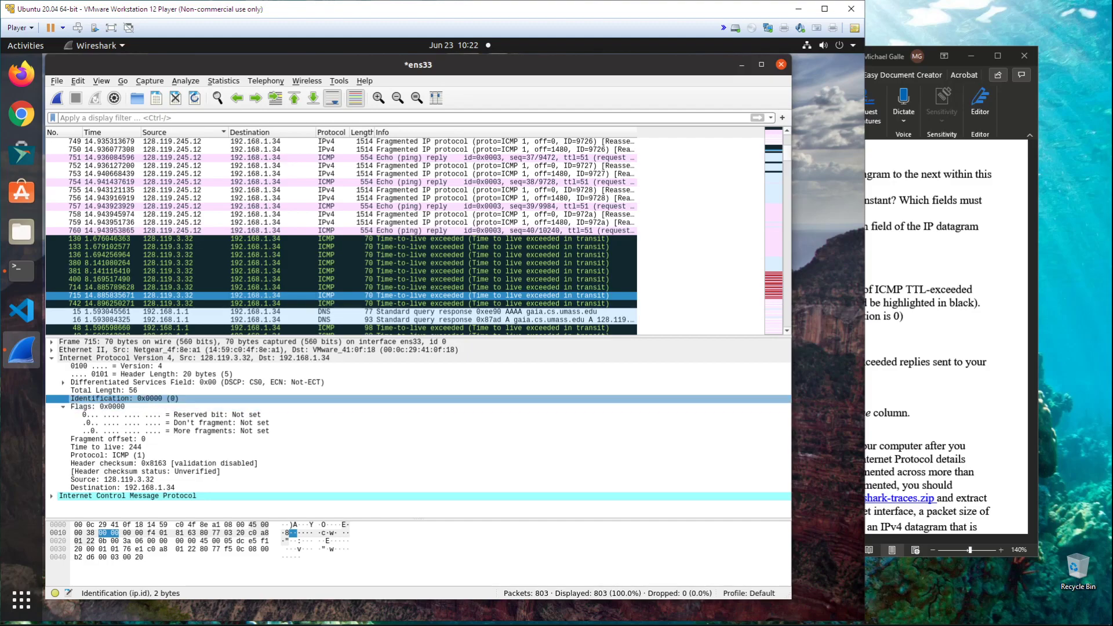
- Check the Identification of frame 48 from 192.168.1.1 and reread questions 8 and 9 in the Word lab document
{"action": "scroll", "coordinate": [279, 299], "scroll_direction": "down", "scroll_amount": 3}
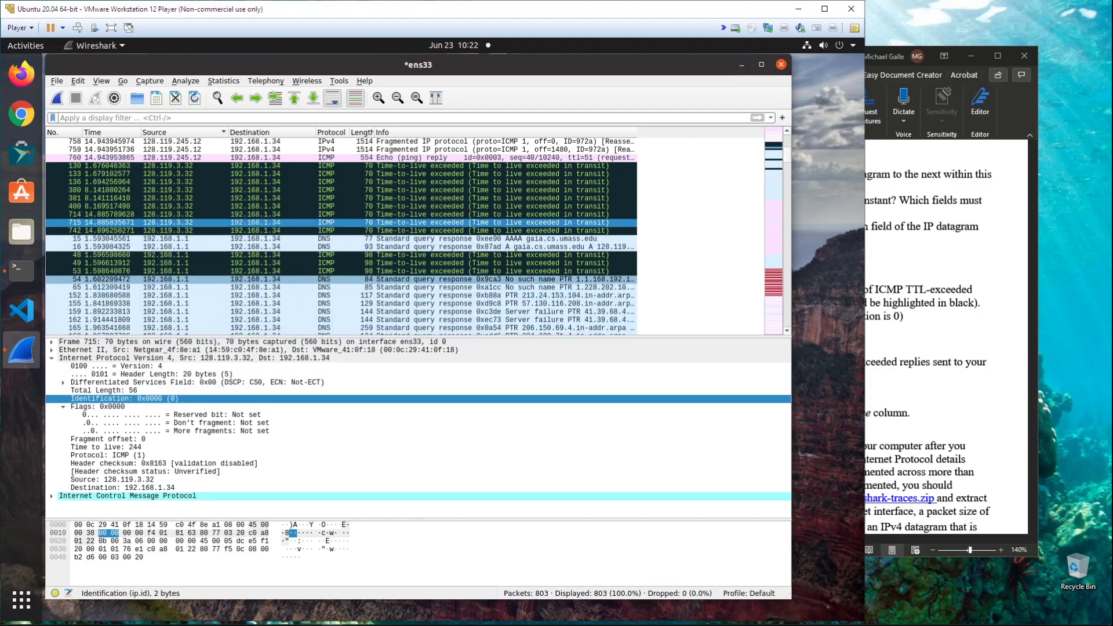
{"action": "left_click", "coordinate": [278, 256]}
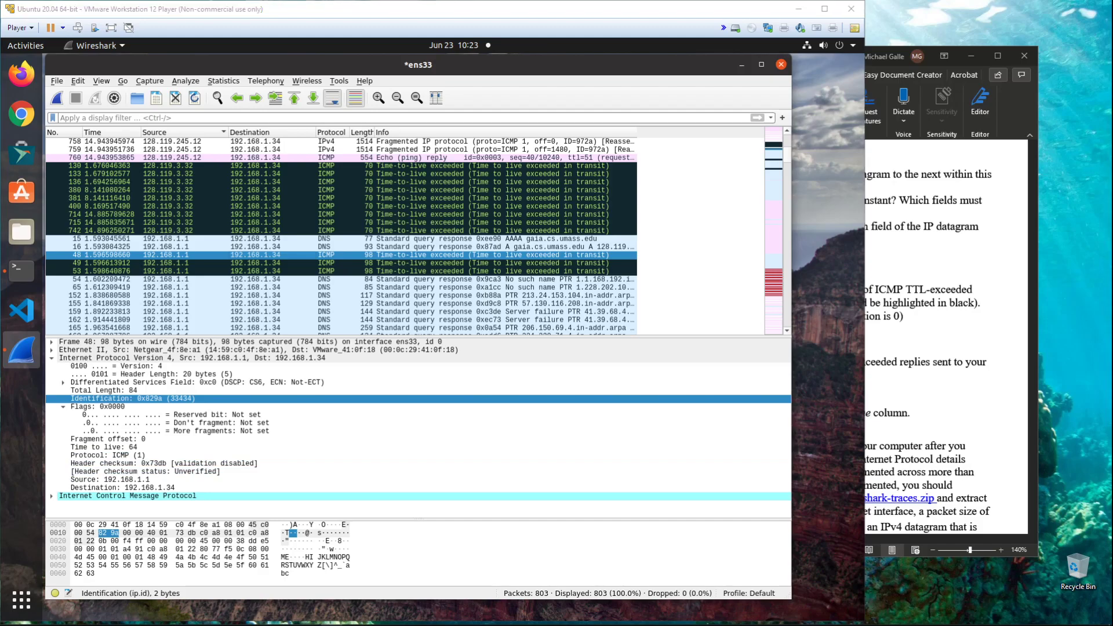
{"action": "left_click", "coordinate": [945, 261]}
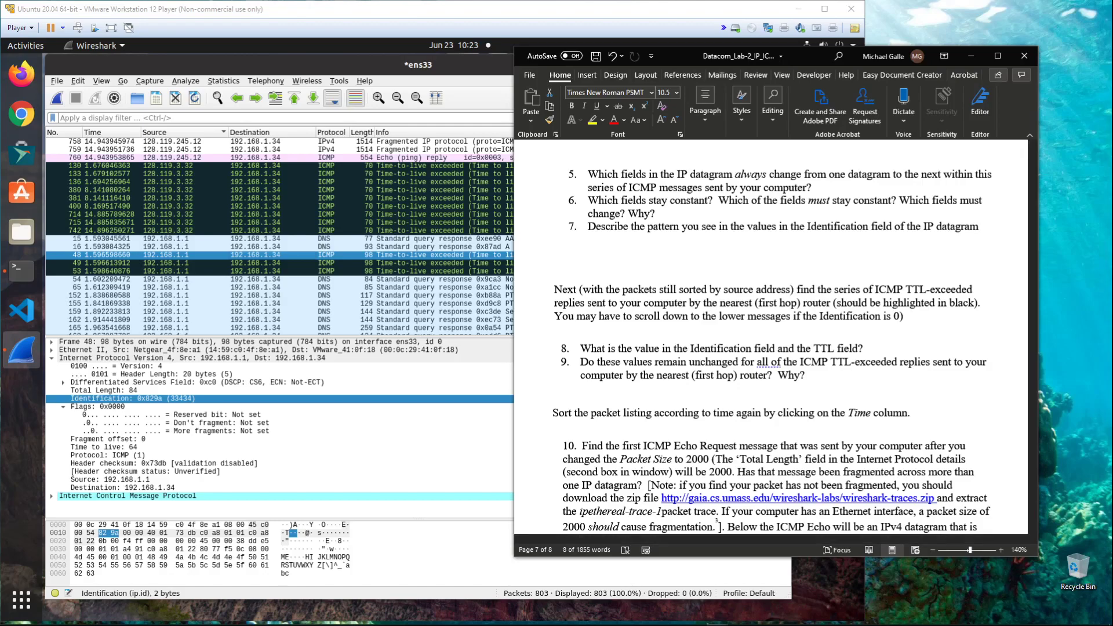
- Return to Wireshark and compare the Identification of frame 371 from 128.119.0.8 with frame 283 from 192.168.1.1
{"action": "left_click", "coordinate": [452, 199]}
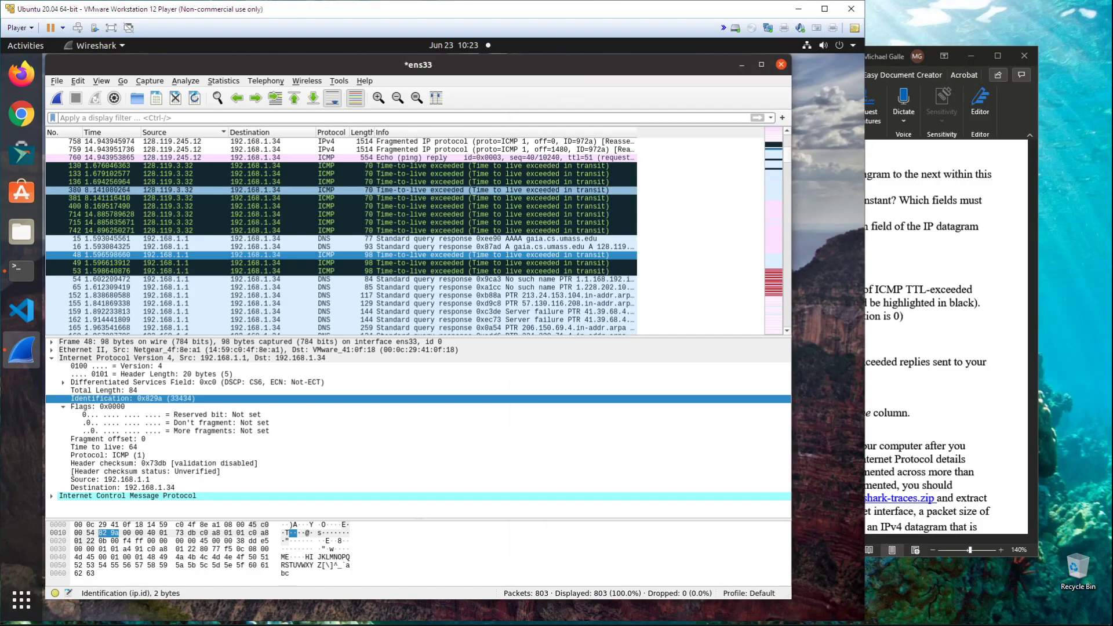
{"action": "scroll", "coordinate": [406, 254], "scroll_direction": "up", "scroll_amount": 6}
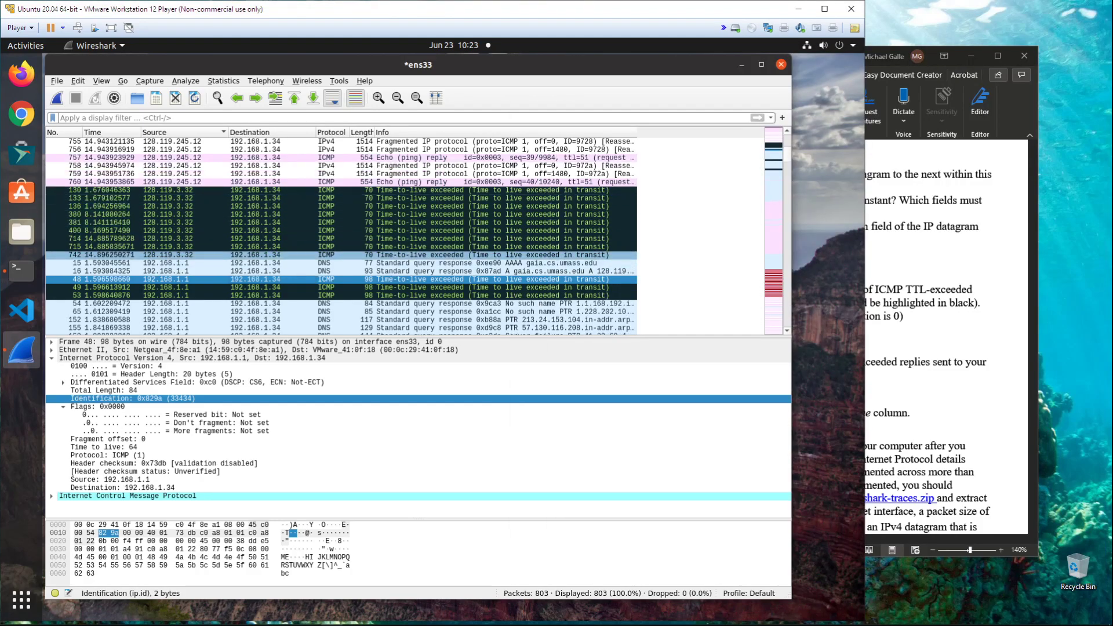
{"action": "scroll", "coordinate": [406, 255], "scroll_direction": "up", "scroll_amount": 7}
{"action": "left_click", "coordinate": [406, 198]}
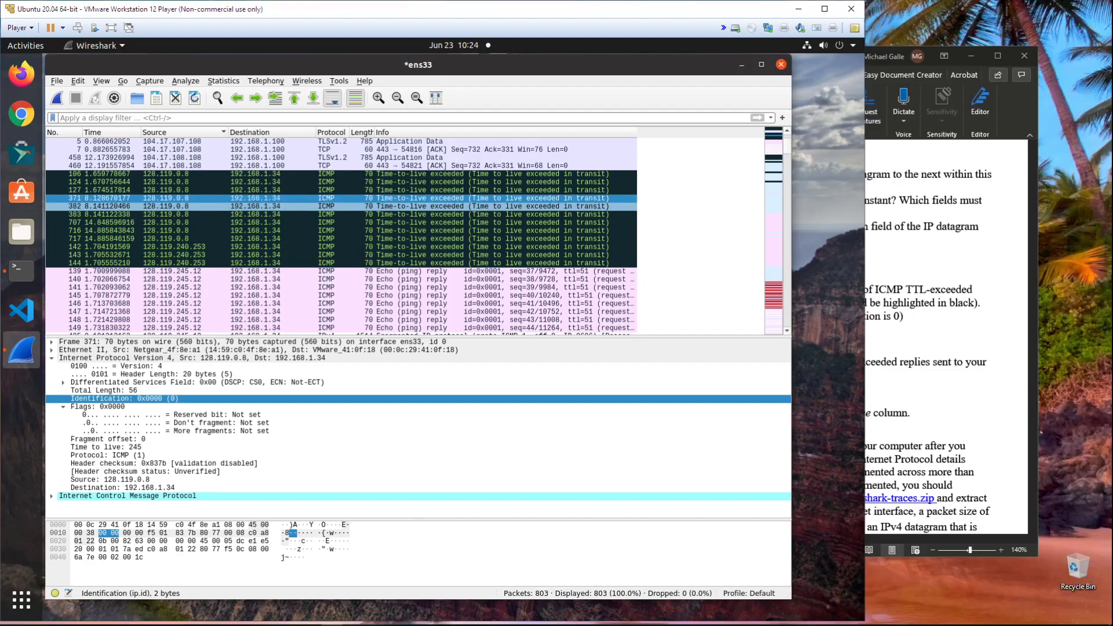
{"action": "scroll", "coordinate": [405, 287], "scroll_direction": "down", "scroll_amount": 10}
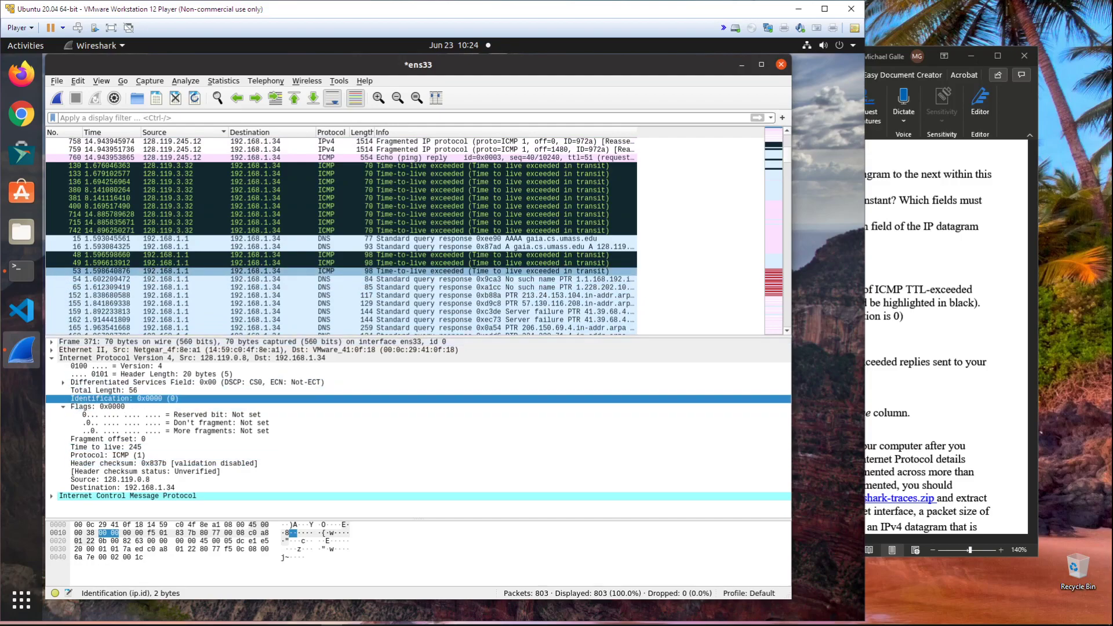
{"action": "scroll", "coordinate": [405, 213], "scroll_direction": "down", "scroll_amount": 4}
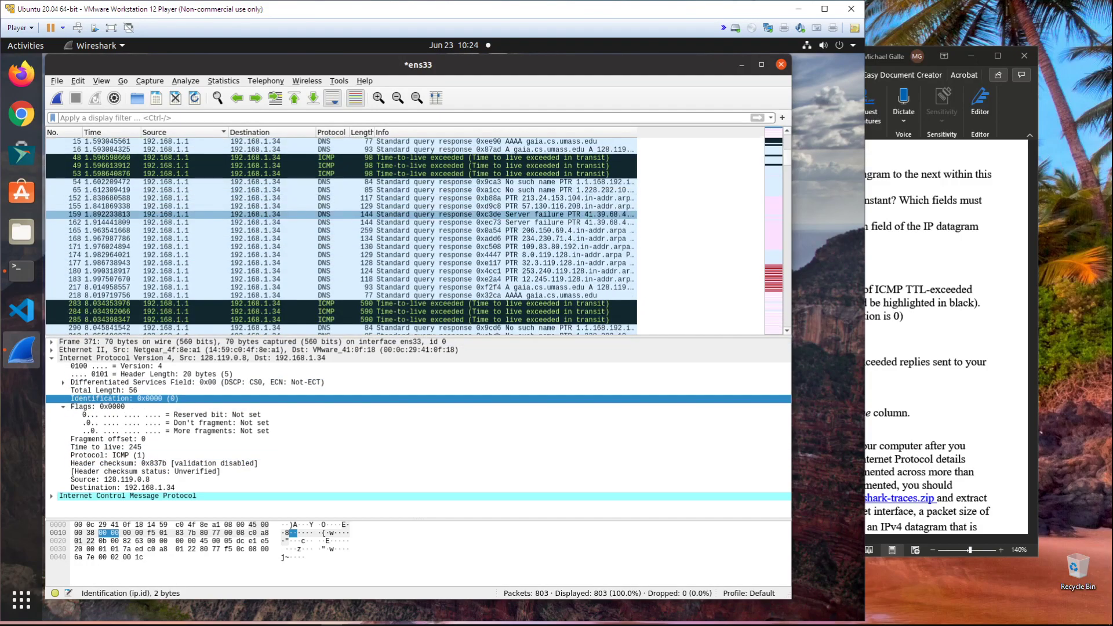
{"action": "left_click", "coordinate": [406, 304]}
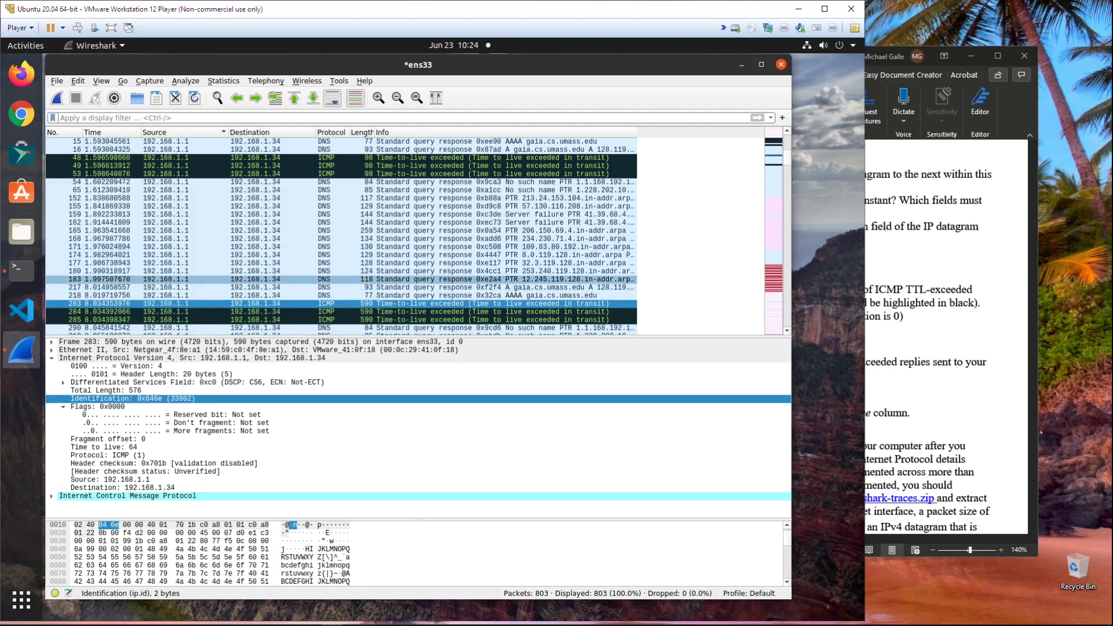
- Switch to the Word lab document and select the text of question 8 and of question 9 for reading
{"action": "left_click", "coordinate": [932, 261]}
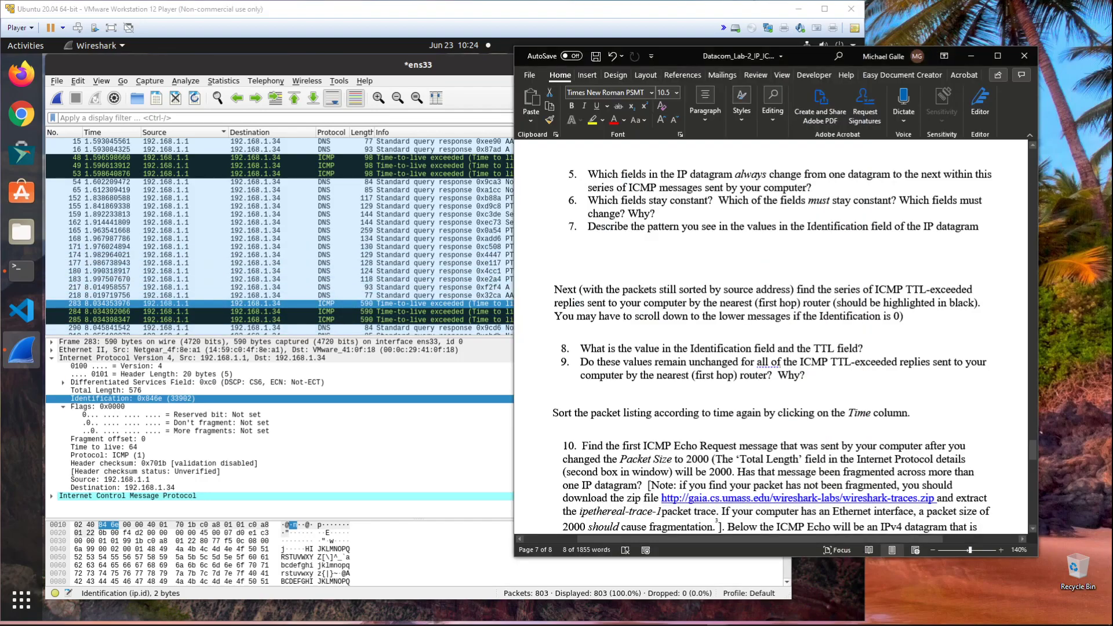
{"action": "left_click", "coordinate": [581, 362]}
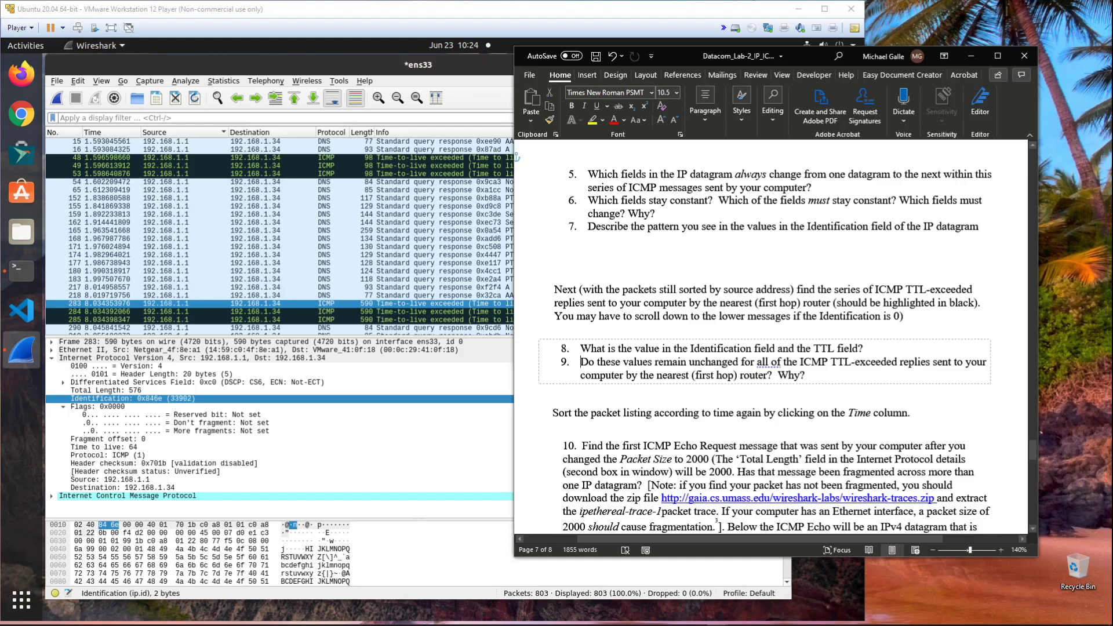
{"action": "left_click_drag", "start_coordinate": [581, 348], "coordinate": [871, 348]}
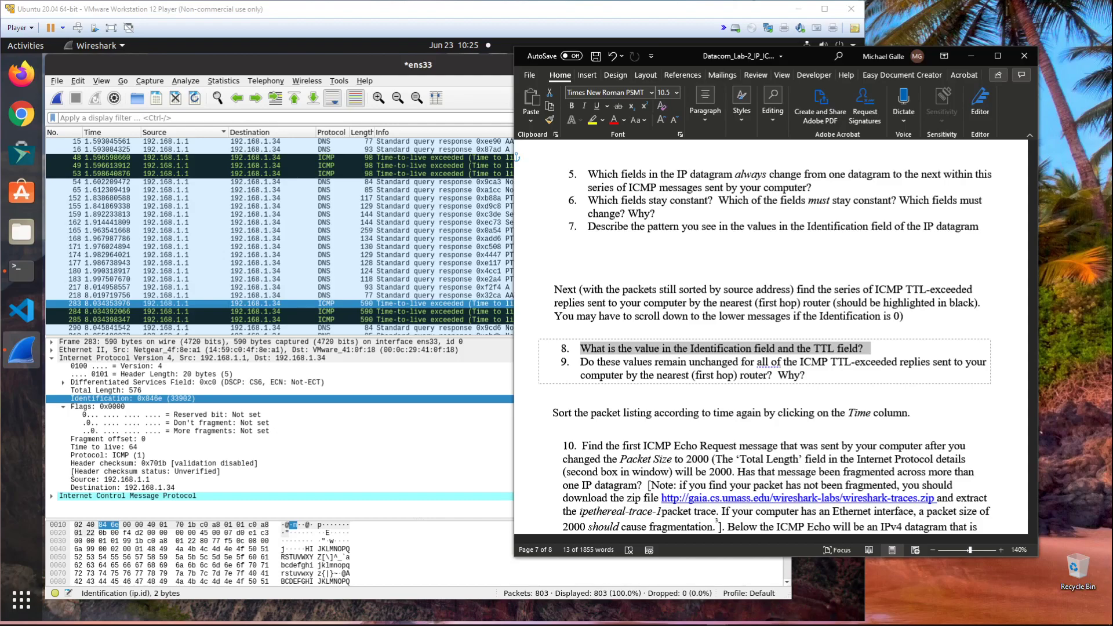
{"action": "left_click_drag", "start_coordinate": [580, 363], "coordinate": [812, 375]}
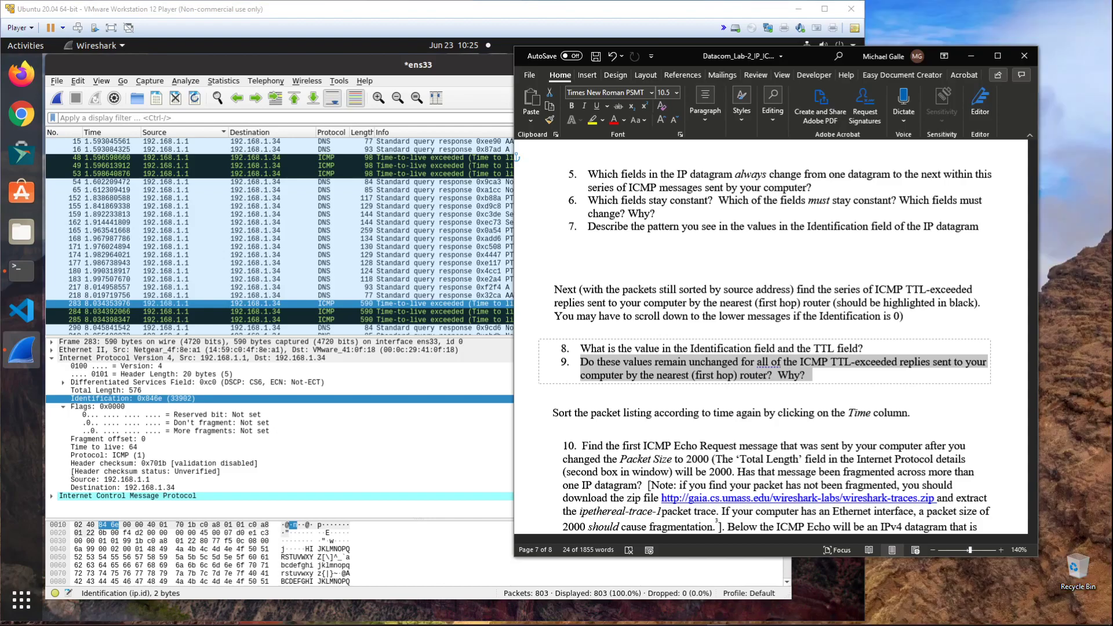
- Check the Identification of frame 49 from 192.168.1.1 in Wireshark and read questions 10 and 11 in the Word lab document
{"action": "left_click", "coordinate": [406, 174]}
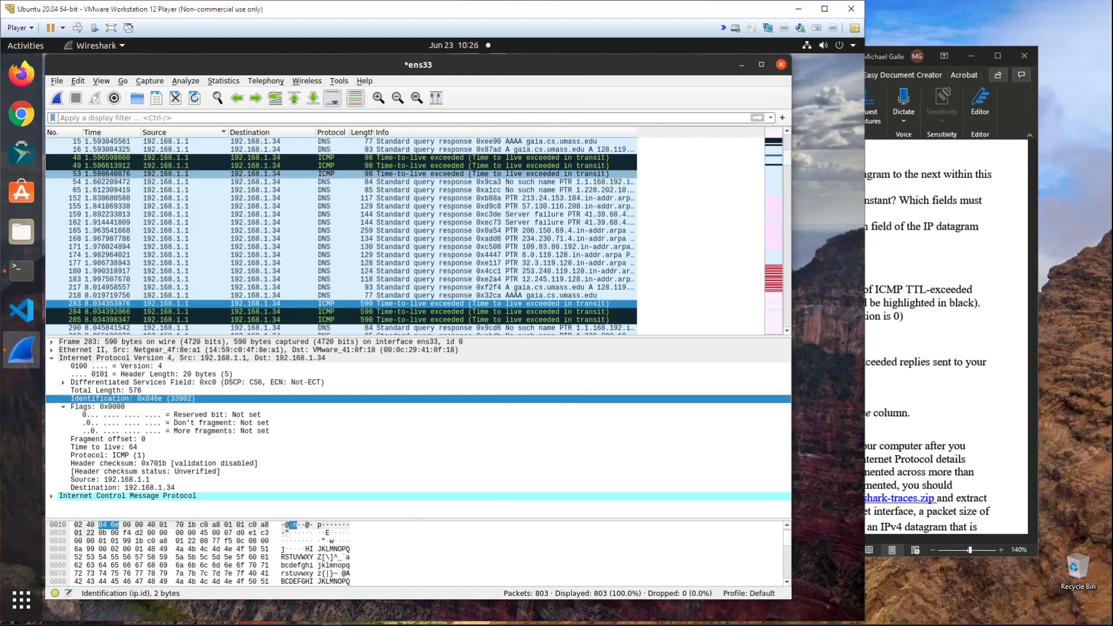
{"action": "left_click", "coordinate": [406, 166]}
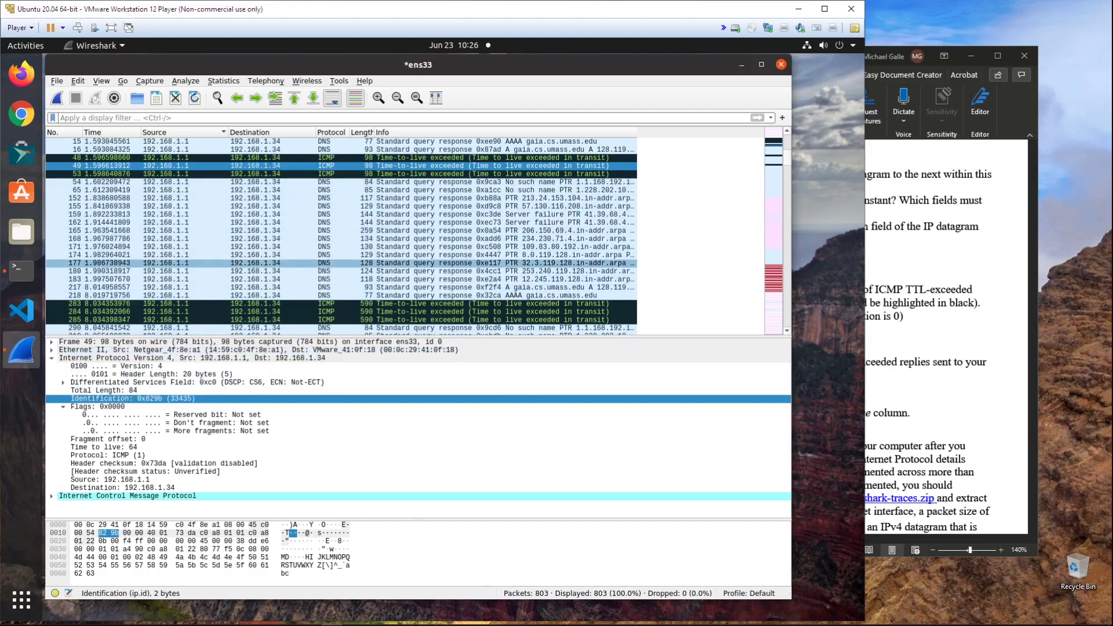
{"action": "left_click", "coordinate": [934, 255]}
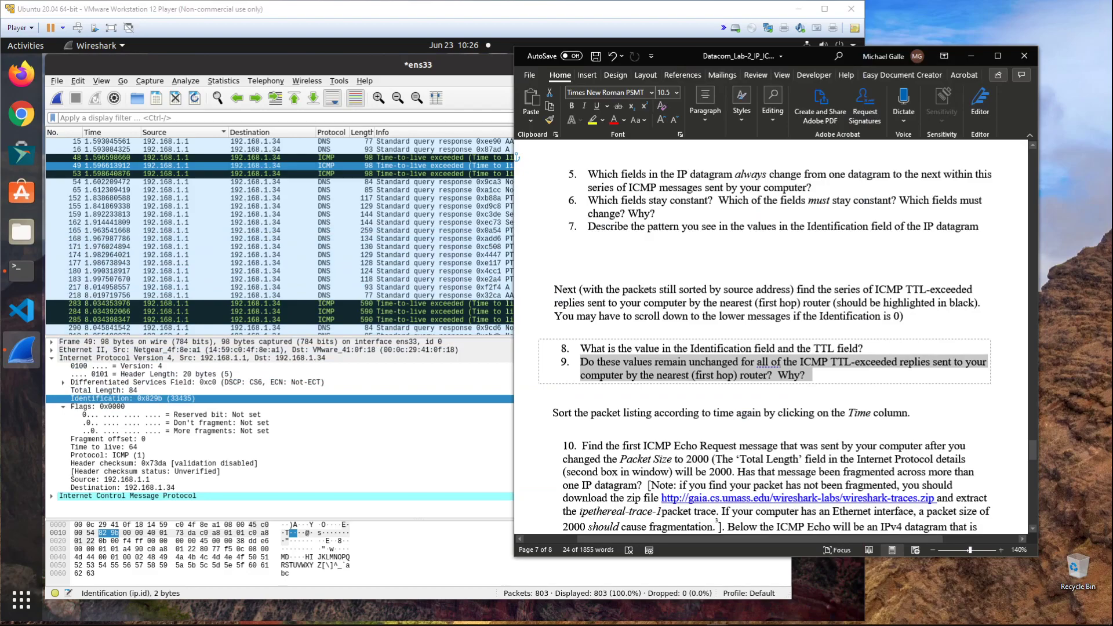
{"action": "scroll", "coordinate": [774, 336], "scroll_direction": "down", "scroll_amount": 3}
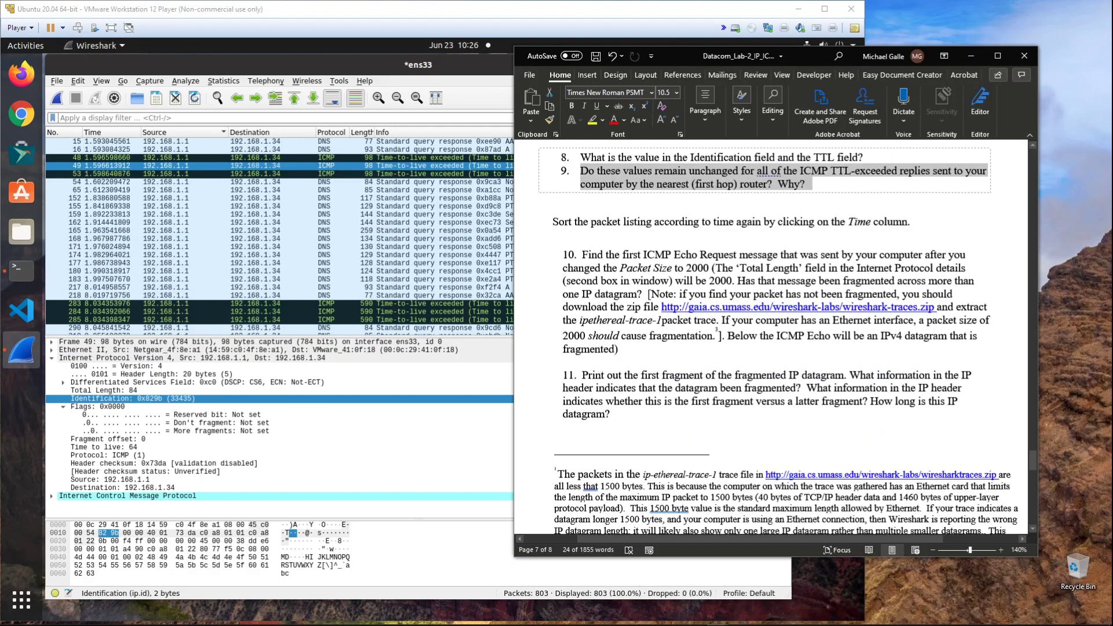
- Return to Wireshark and sort the packet list by Time, starting from the earliest packet
{"action": "left_click", "coordinate": [278, 166]}
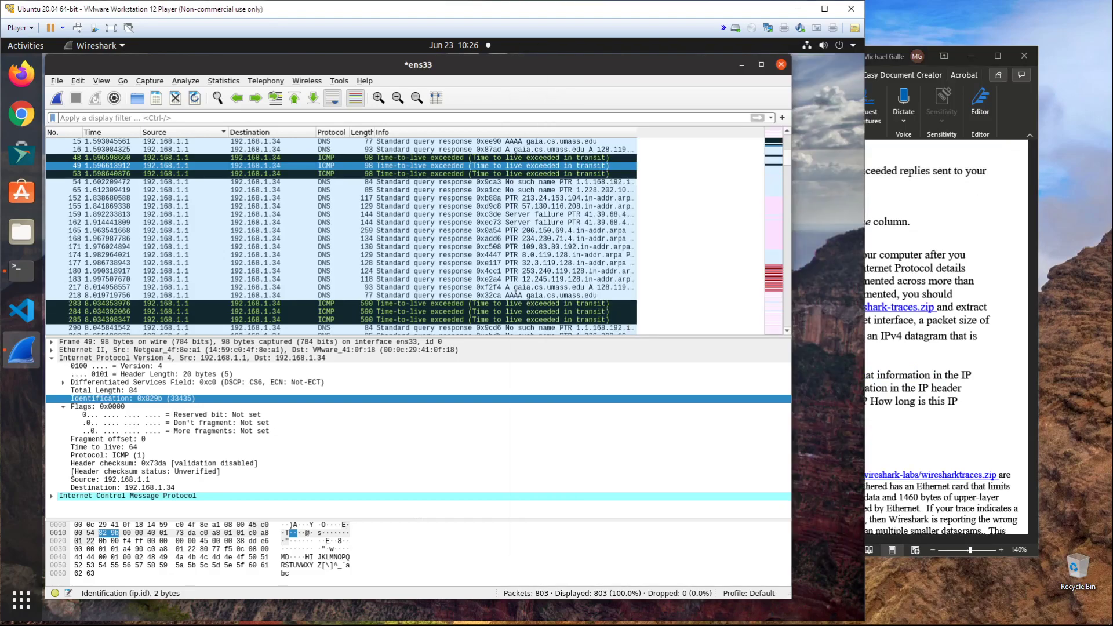
{"action": "left_click", "coordinate": [93, 132]}
{"action": "scroll", "coordinate": [341, 237], "scroll_direction": "down", "scroll_amount": 1}
{"action": "scroll", "coordinate": [341, 237], "scroll_direction": "up", "scroll_amount": 1}
{"action": "scroll", "coordinate": [341, 232], "scroll_direction": "up", "scroll_amount": 16}
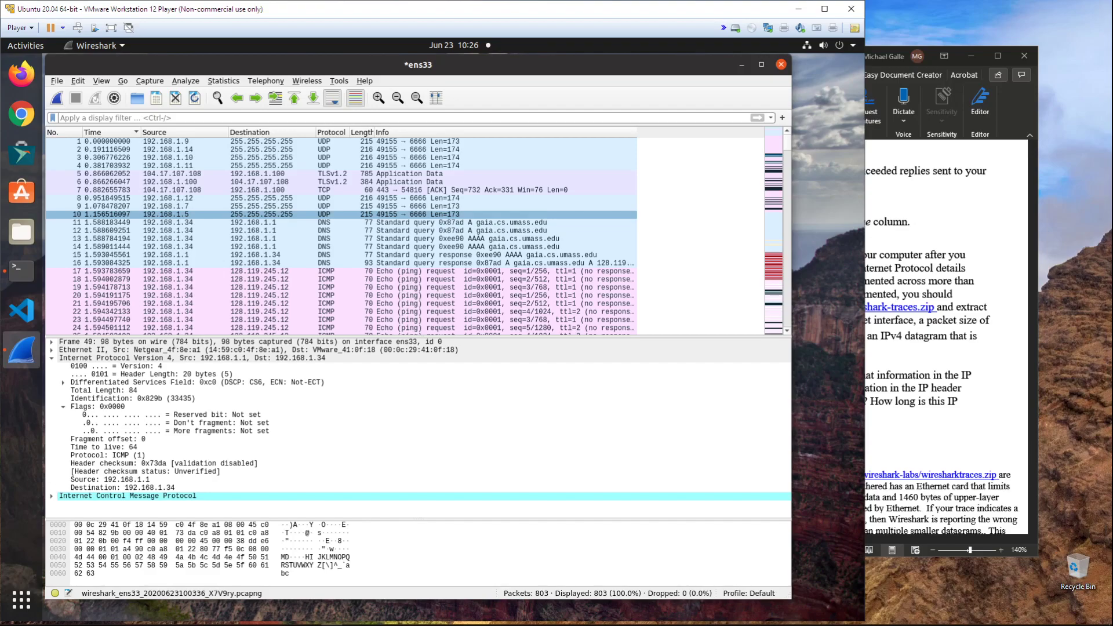
- Reread question 10 in the Word lab document and look through Wireshark's time-sorted packet list for the larger, fragmented Echo Requests
{"action": "left_click", "coordinate": [927, 239]}
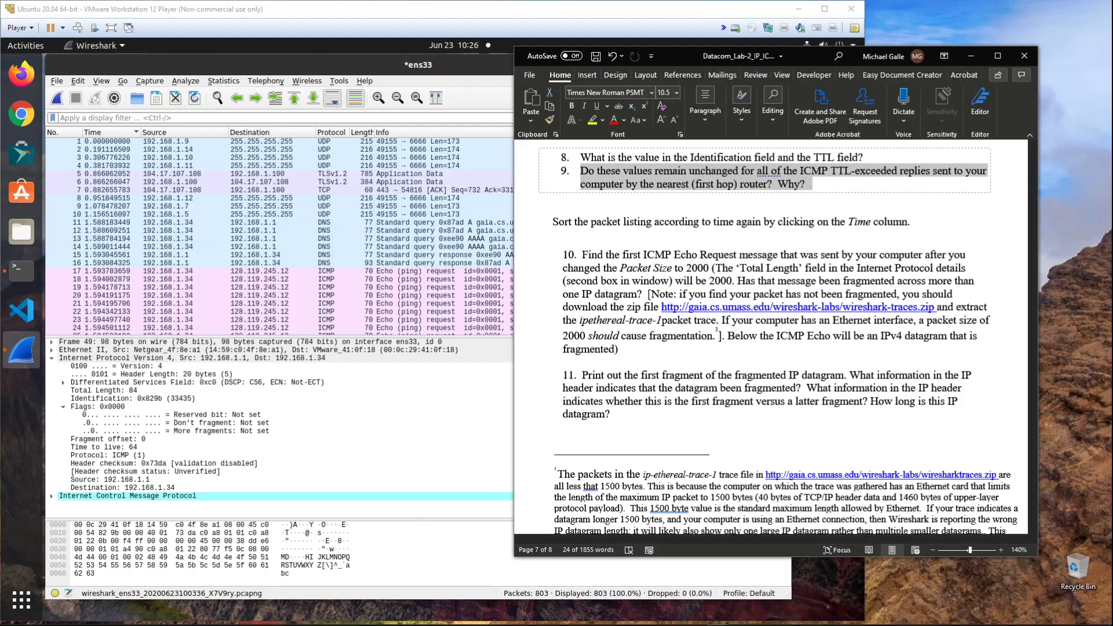
{"action": "left_click", "coordinate": [405, 272]}
{"action": "scroll", "coordinate": [406, 271], "scroll_direction": "down", "scroll_amount": 5}
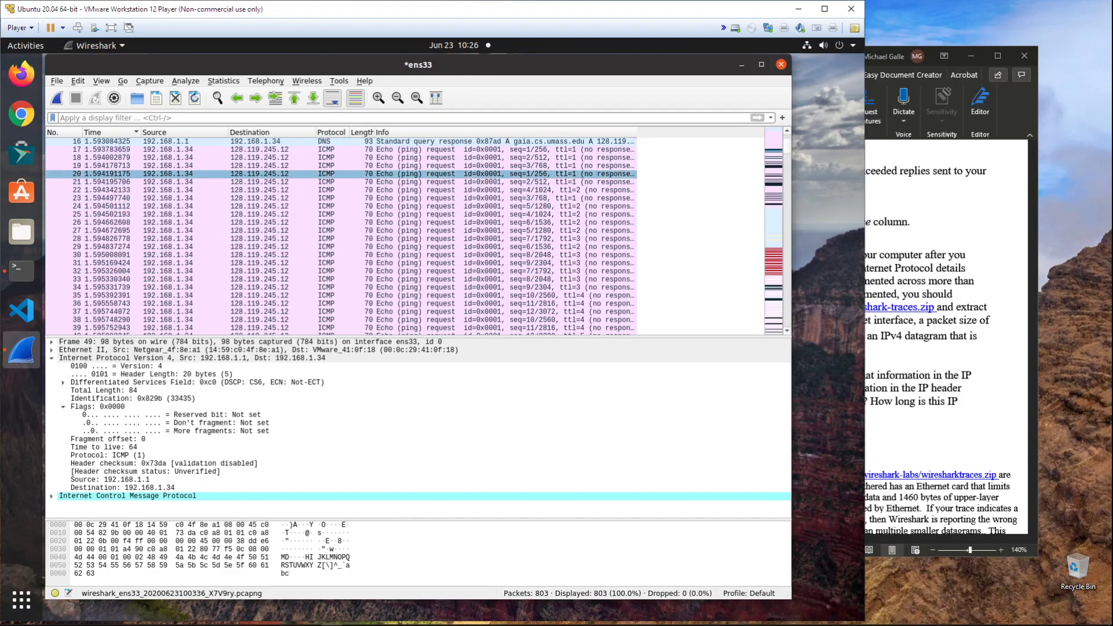
{"action": "scroll", "coordinate": [348, 221], "scroll_direction": "down", "scroll_amount": 20}
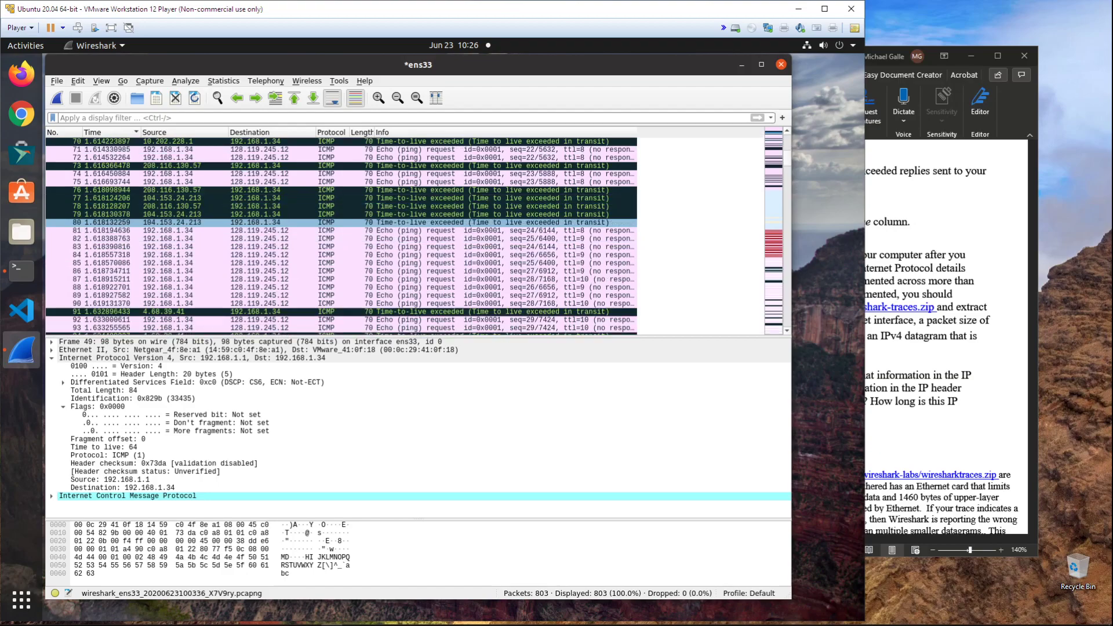
{"action": "scroll", "coordinate": [348, 226], "scroll_direction": "down", "scroll_amount": 9}
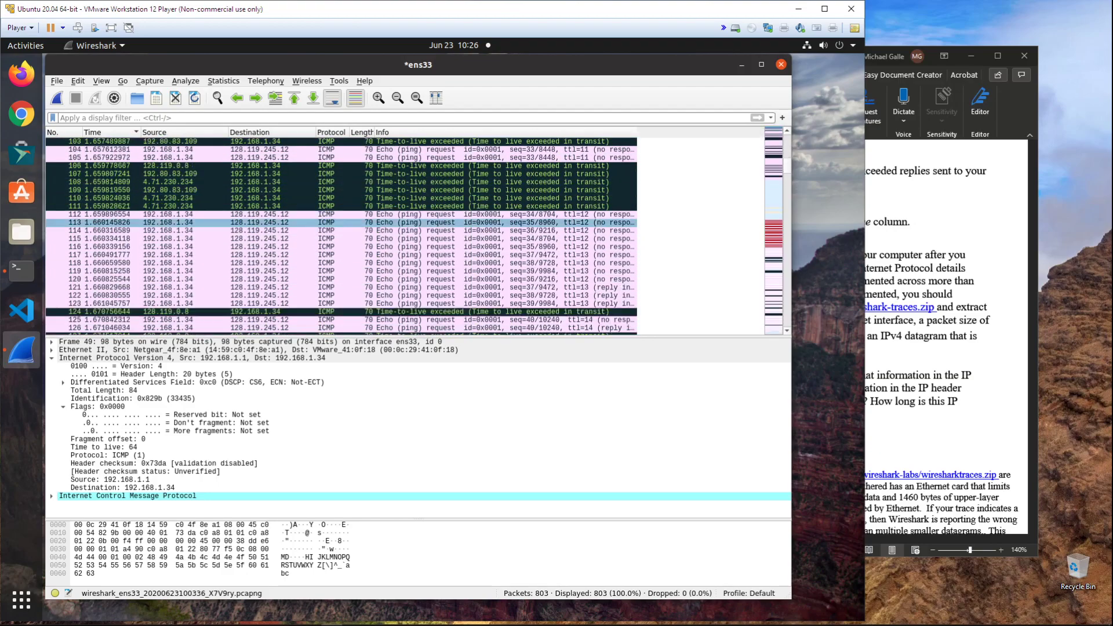
{"action": "scroll", "coordinate": [348, 235], "scroll_direction": "down", "scroll_amount": 14}
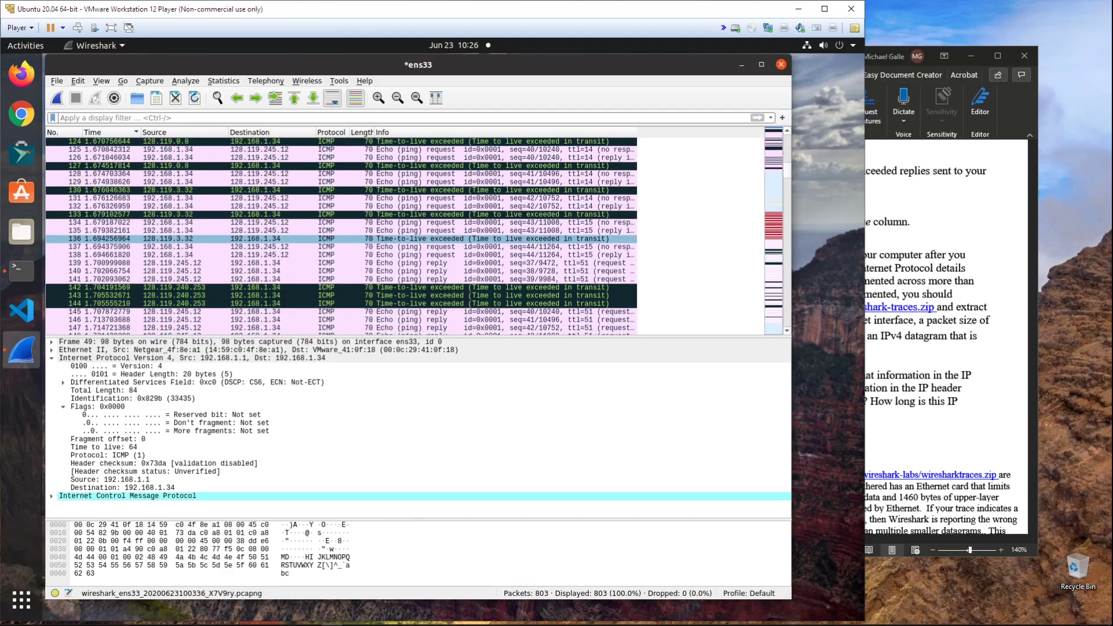
{"action": "scroll", "coordinate": [348, 238], "scroll_direction": "down", "scroll_amount": 20}
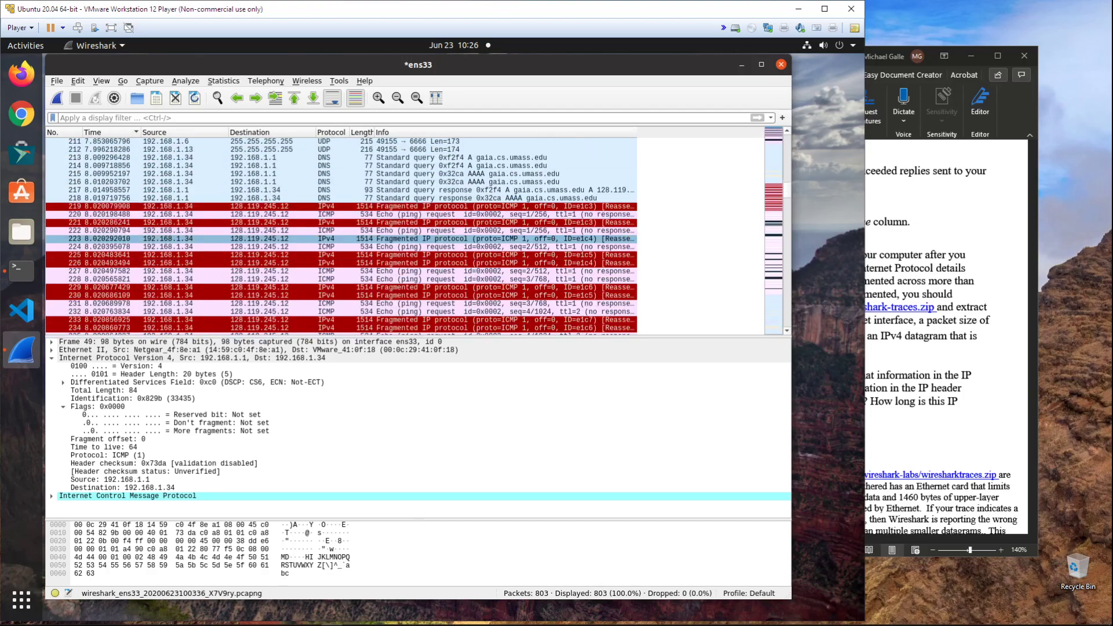
{"action": "scroll", "coordinate": [348, 238], "scroll_direction": "down", "scroll_amount": 20}
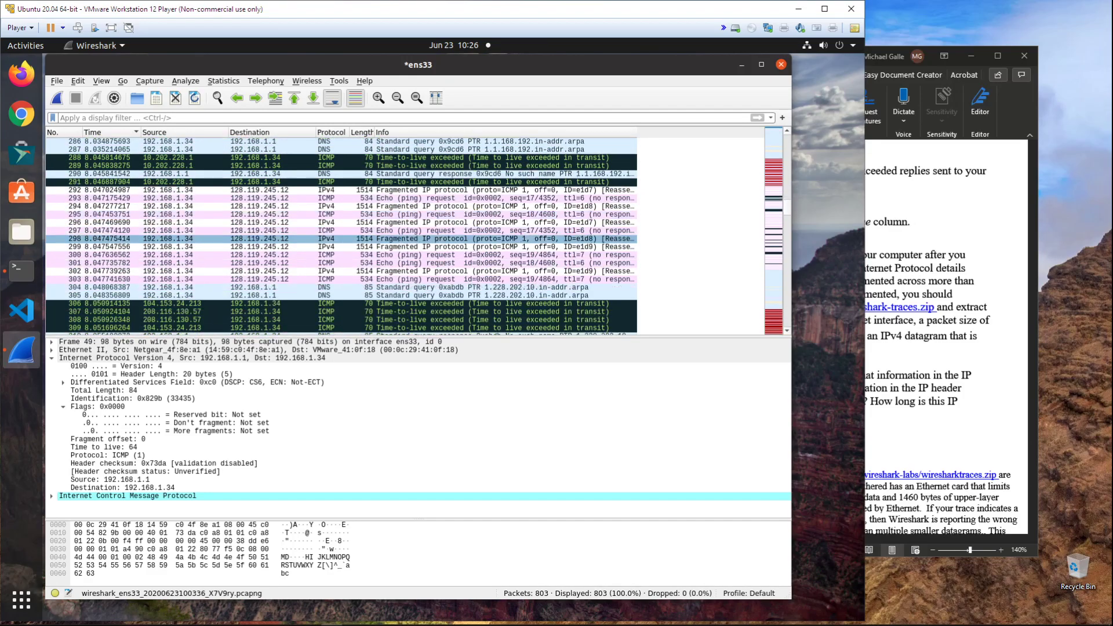
{"action": "scroll", "coordinate": [348, 238], "scroll_direction": "down", "scroll_amount": 20}
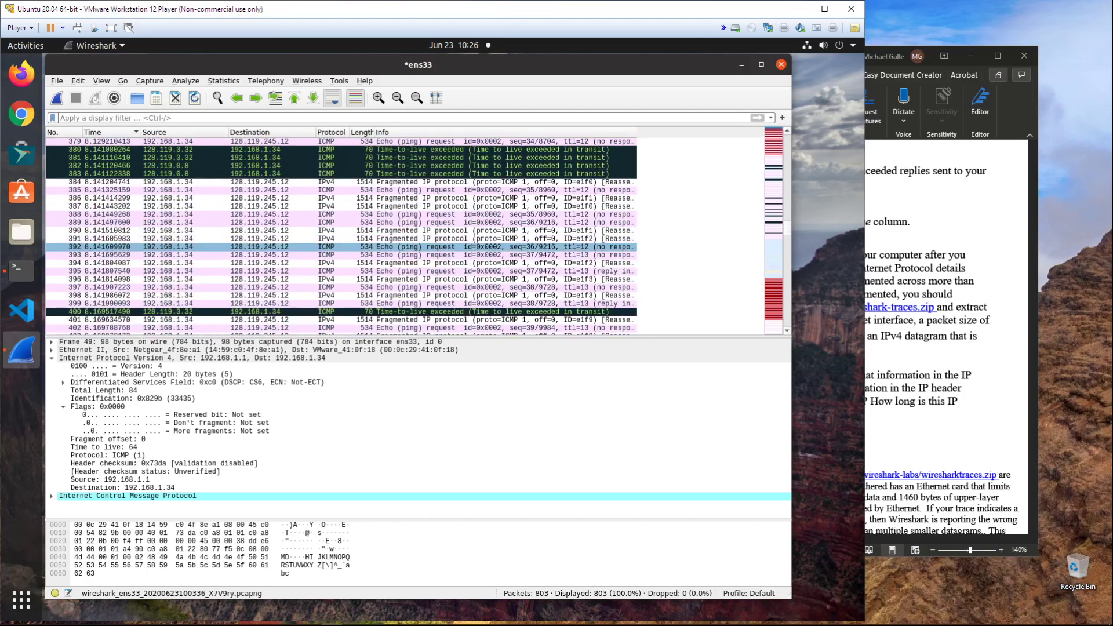
{"action": "scroll", "coordinate": [348, 246], "scroll_direction": "down", "scroll_amount": 20}
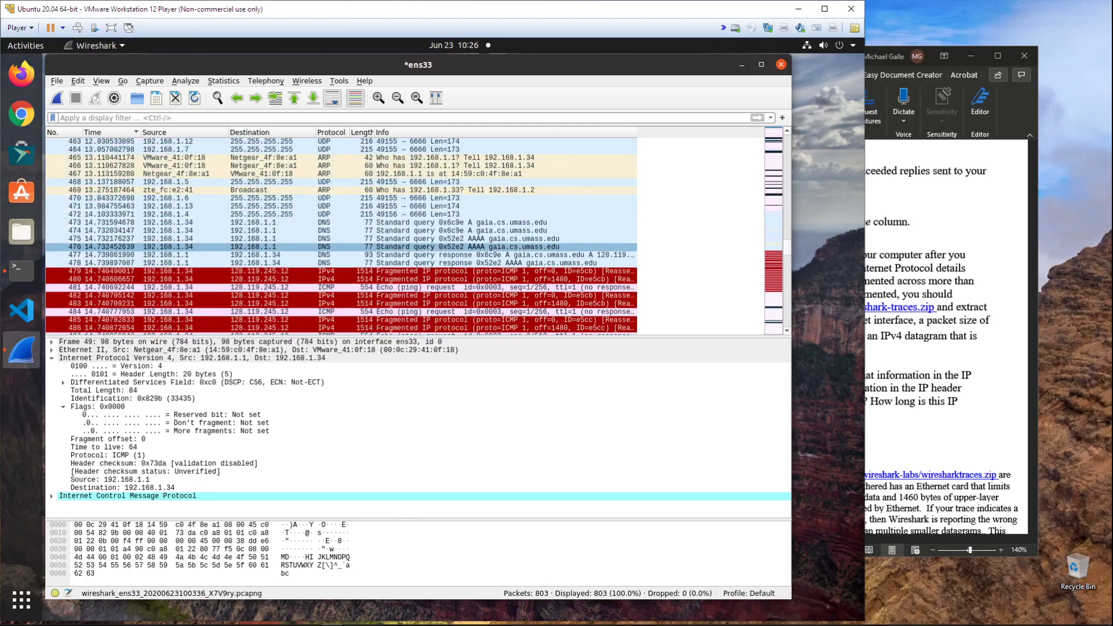
{"action": "scroll", "coordinate": [347, 246], "scroll_direction": "down", "scroll_amount": 16}
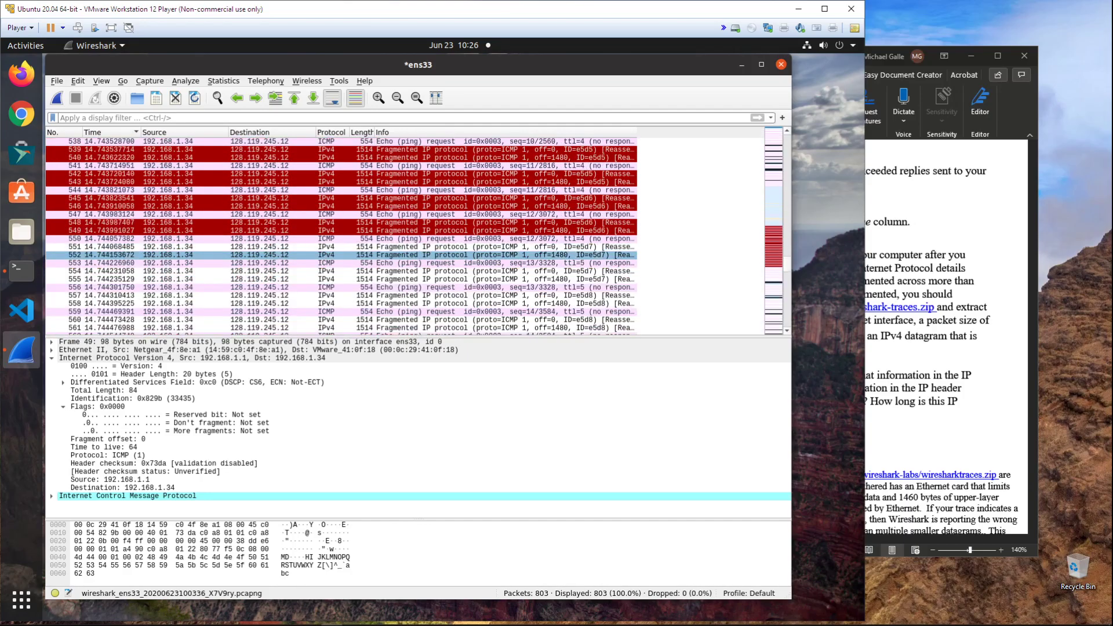
{"action": "scroll", "coordinate": [348, 246], "scroll_direction": "up", "scroll_amount": 20}
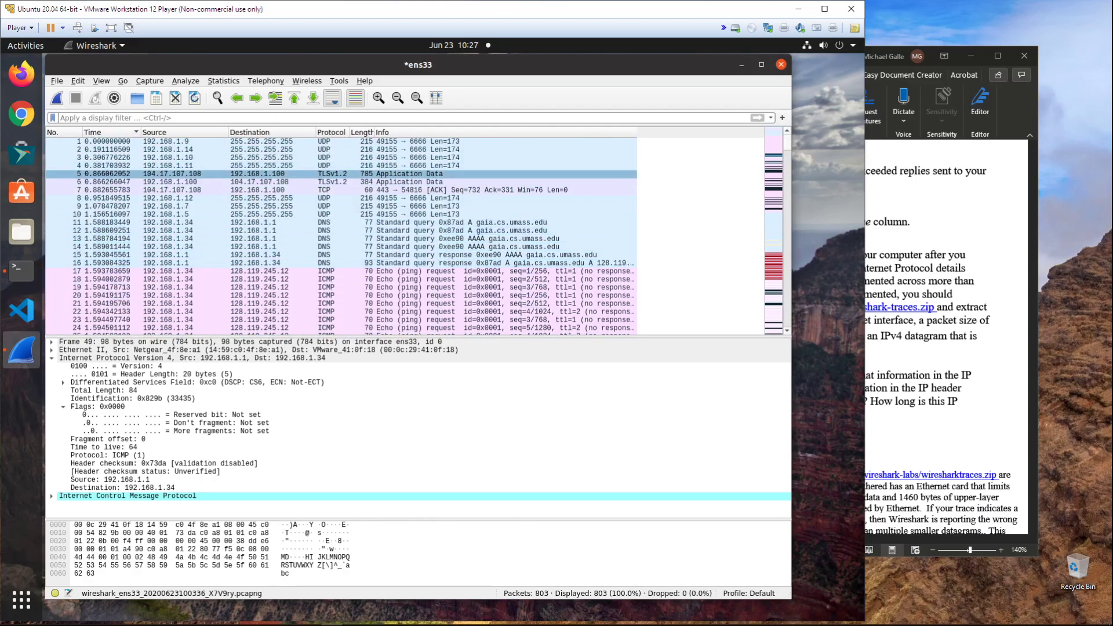
- Inspect the Total Length in the IP headers of ICMP frames 17, 85 and 148
{"action": "left_click", "coordinate": [348, 271]}
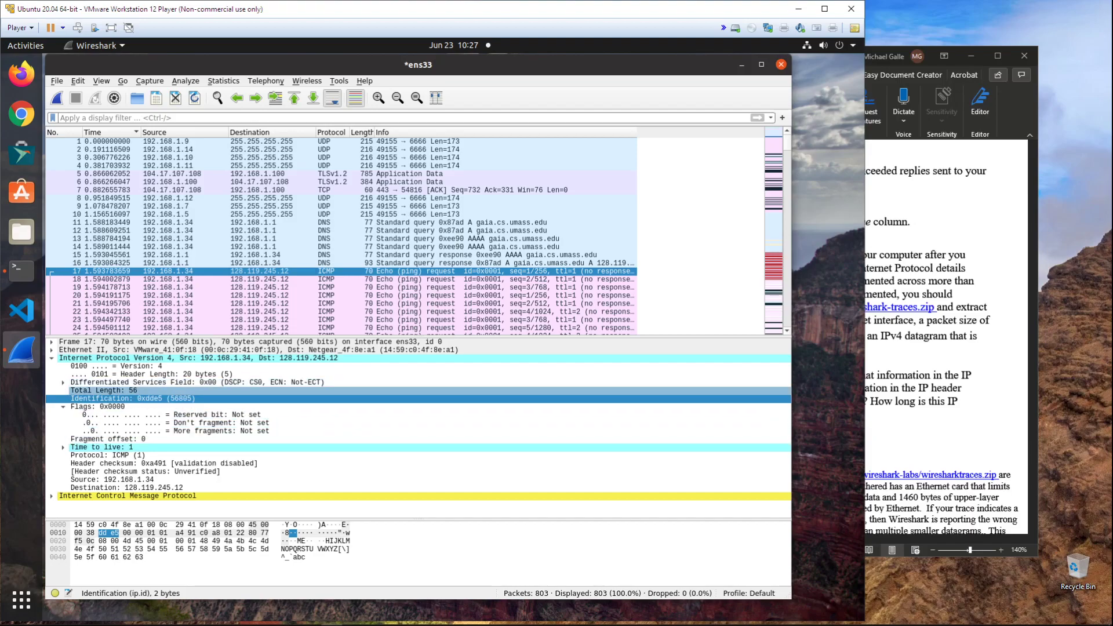
{"action": "scroll", "coordinate": [342, 235], "scroll_direction": "down", "scroll_amount": 12}
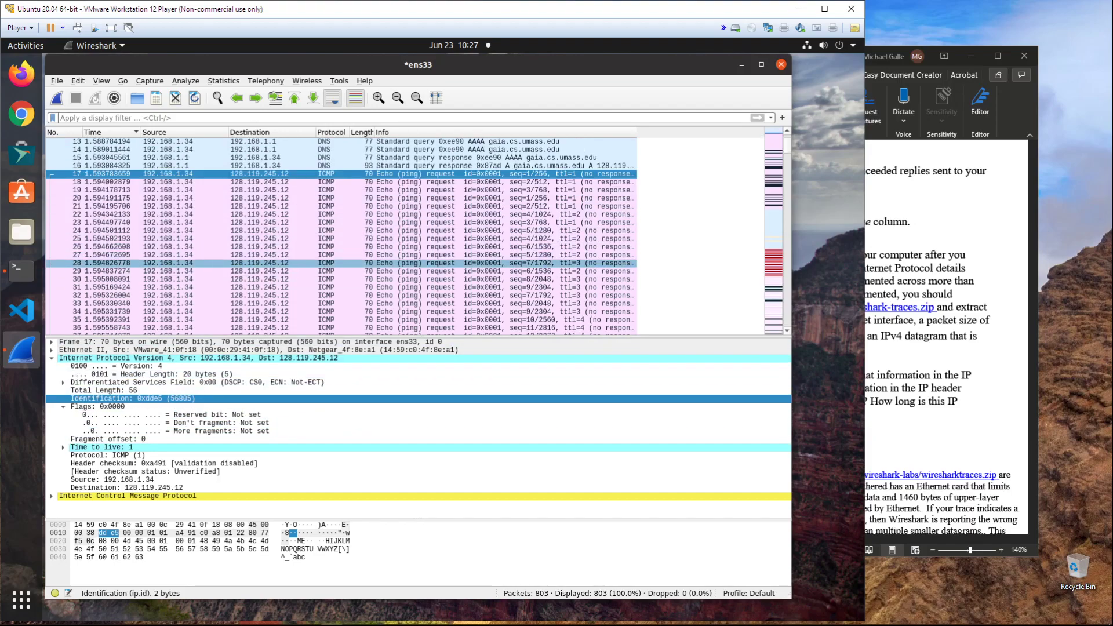
{"action": "scroll", "coordinate": [342, 279], "scroll_direction": "down", "scroll_amount": 12}
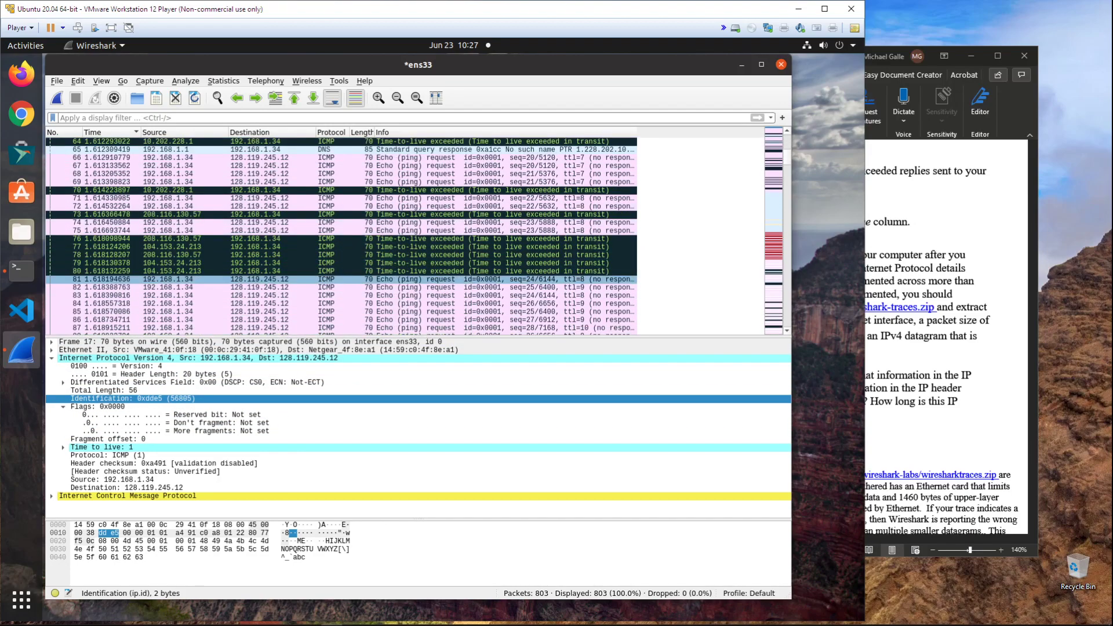
{"action": "left_click", "coordinate": [342, 239]}
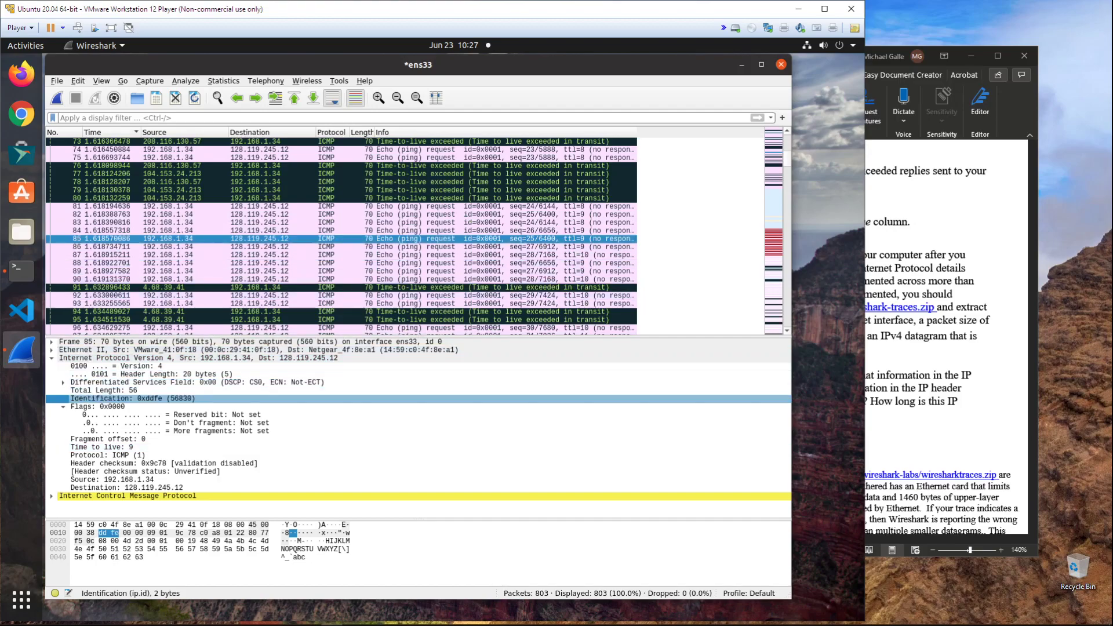
{"action": "scroll", "coordinate": [342, 230], "scroll_direction": "down", "scroll_amount": 2}
{"action": "scroll", "coordinate": [342, 232], "scroll_direction": "down", "scroll_amount": 19}
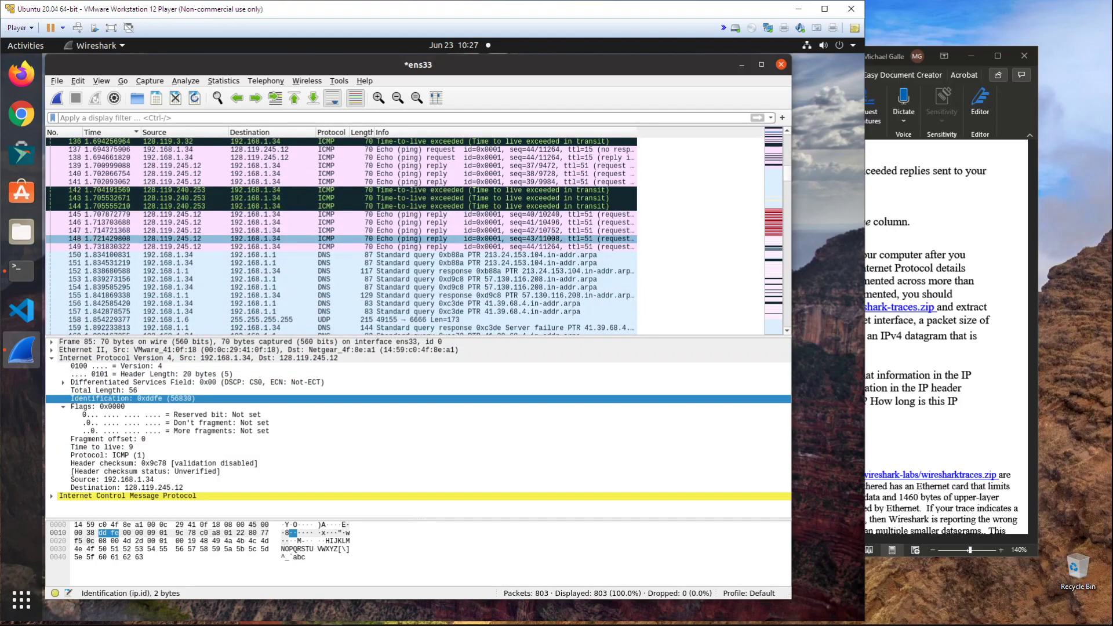
{"action": "left_click", "coordinate": [342, 238]}
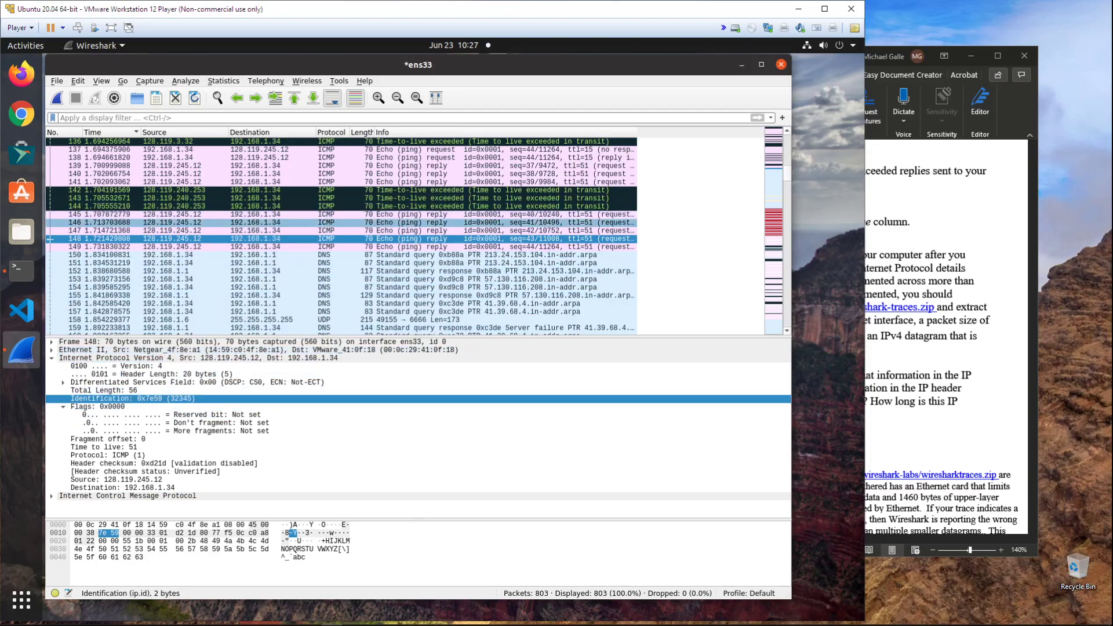
- Inspect the Total Length and fragmentation fields of fragmented frame 257 and Echo Requests 255 and 256
{"action": "scroll", "coordinate": [342, 247], "scroll_direction": "down", "scroll_amount": 8}
{"action": "scroll", "coordinate": [342, 247], "scroll_direction": "down", "scroll_amount": 20}
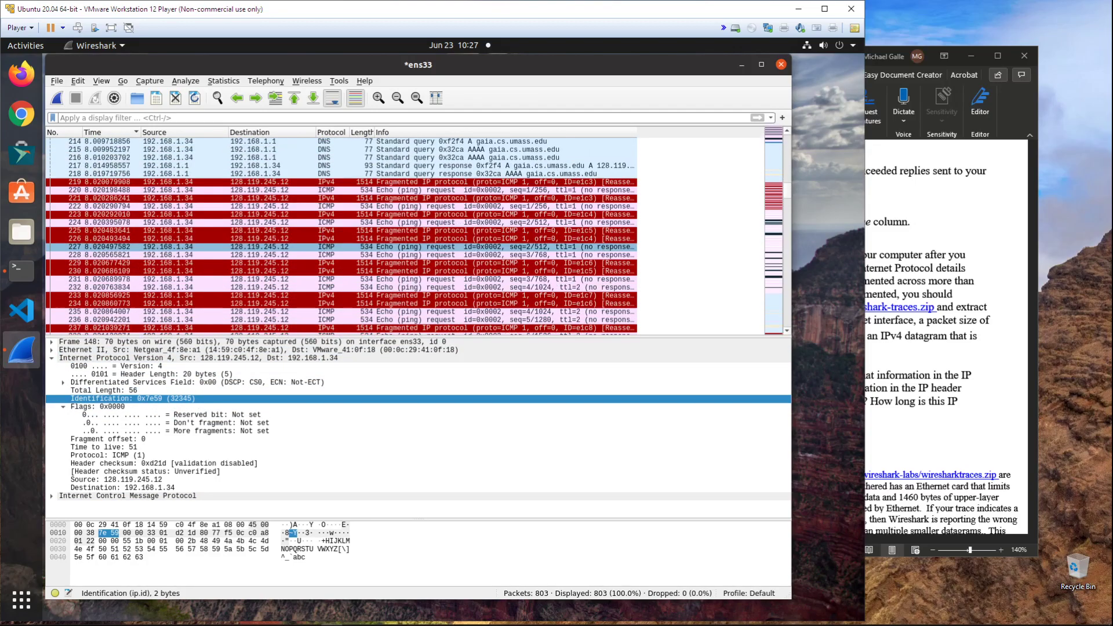
{"action": "left_click", "coordinate": [342, 271]}
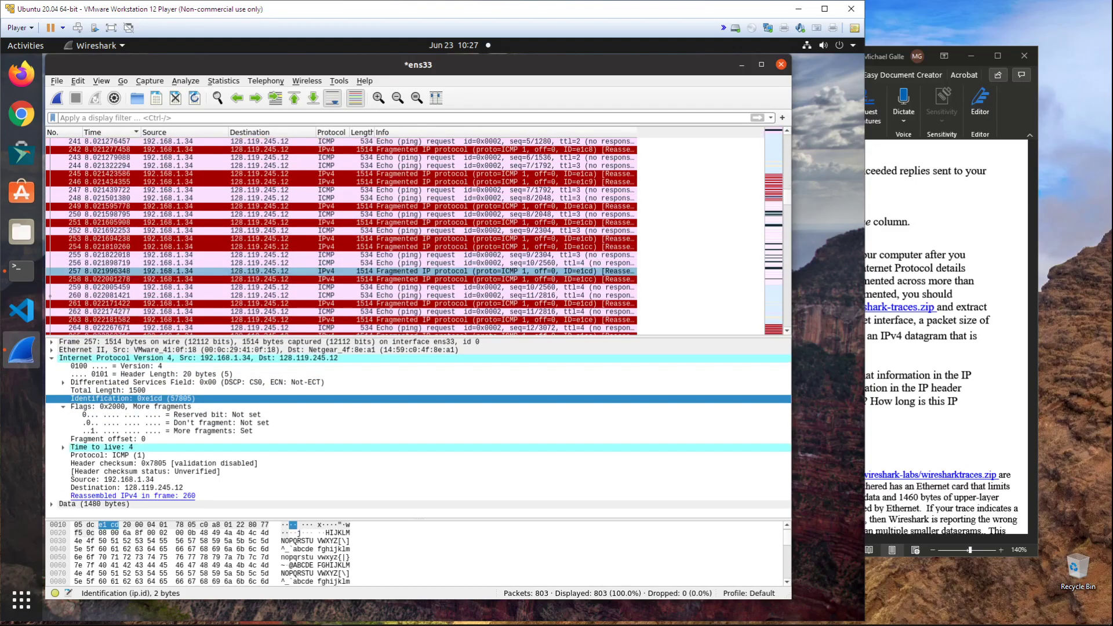
{"action": "scroll", "coordinate": [342, 271], "scroll_direction": "down", "scroll_amount": 2}
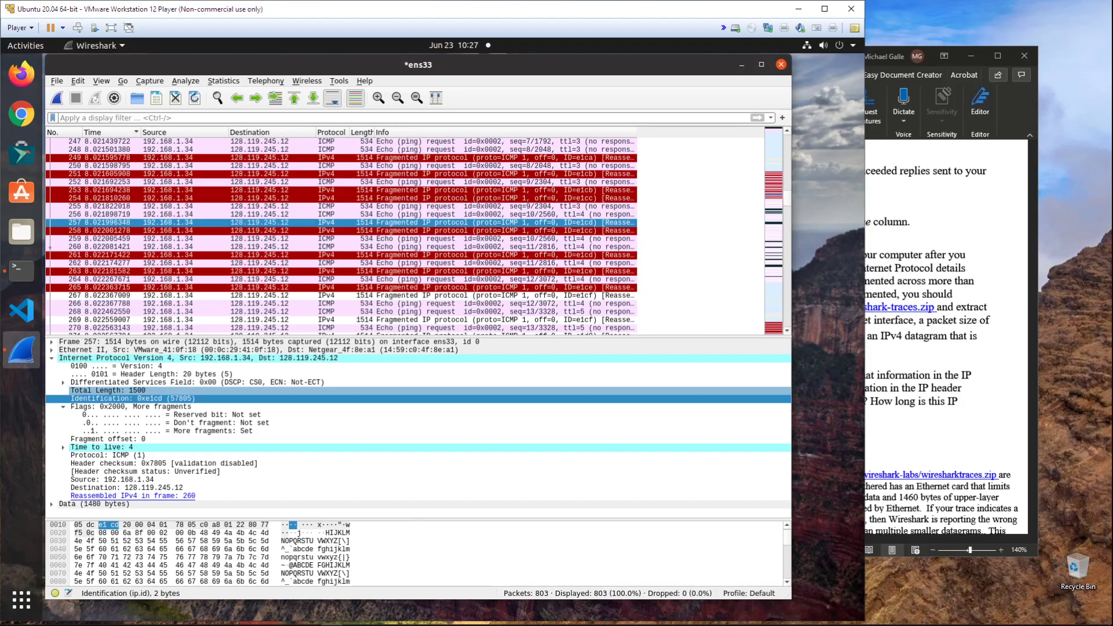
{"action": "left_click", "coordinate": [174, 207]}
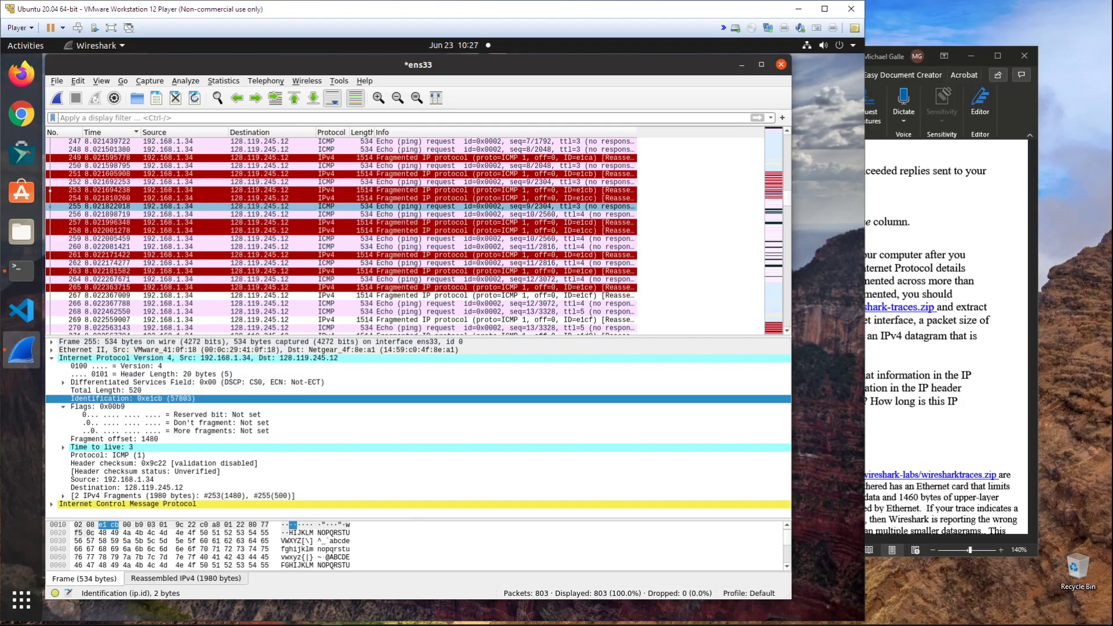
{"action": "left_click", "coordinate": [174, 215]}
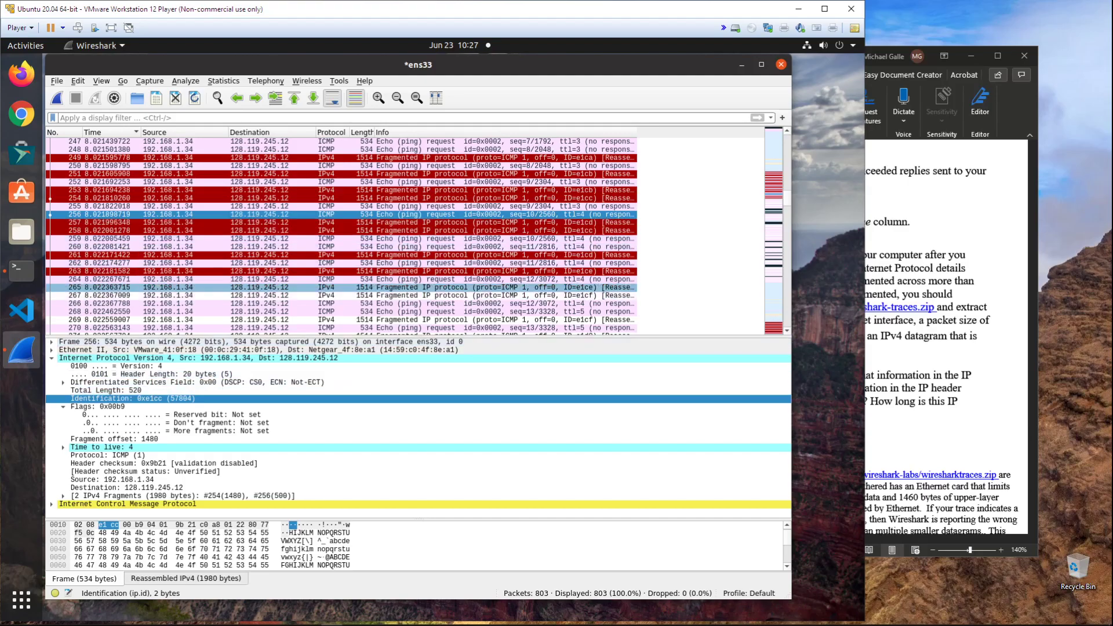
- Switch to the Word lab document and select the packet size 2000 and the Total Length wording in question 10 for reading
{"action": "left_click", "coordinate": [946, 360]}
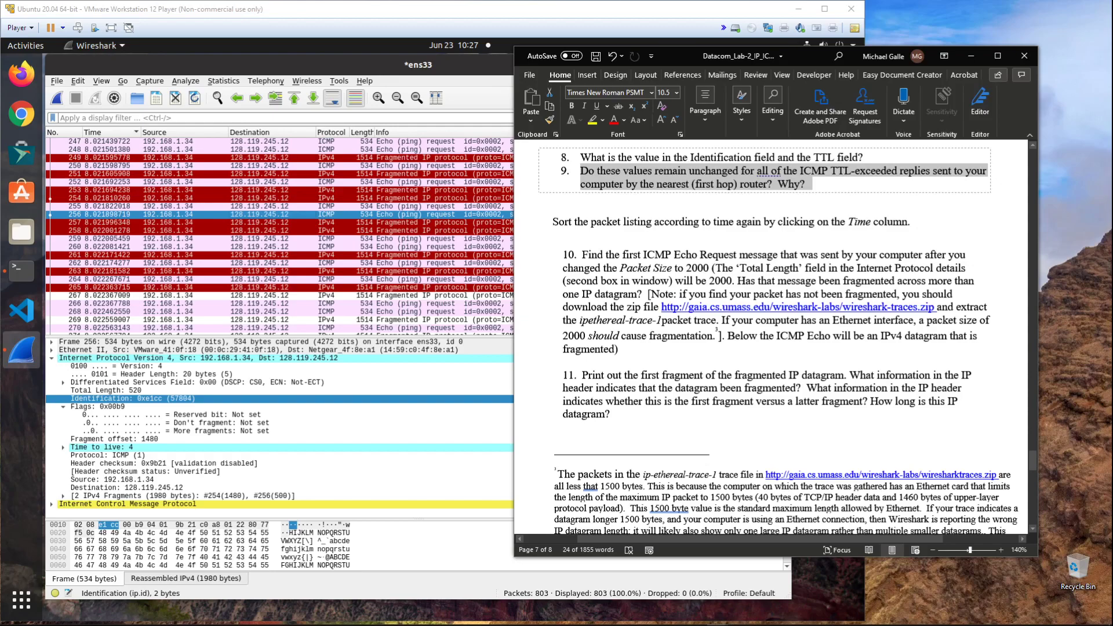
{"action": "left_click_drag", "start_coordinate": [686, 268], "coordinate": [709, 268]}
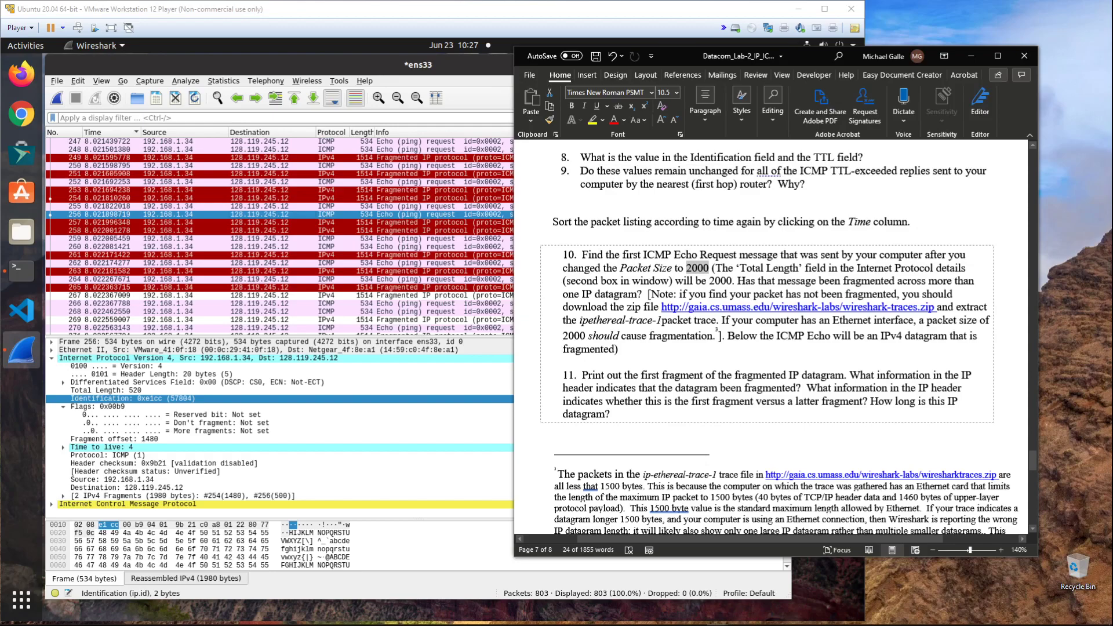
{"action": "left_click_drag", "start_coordinate": [709, 268], "coordinate": [731, 281]}
- Switch back to Wireshark and select the first ICMP Echo Request, frame 17, in the packet list
{"action": "left_click", "coordinate": [440, 248]}
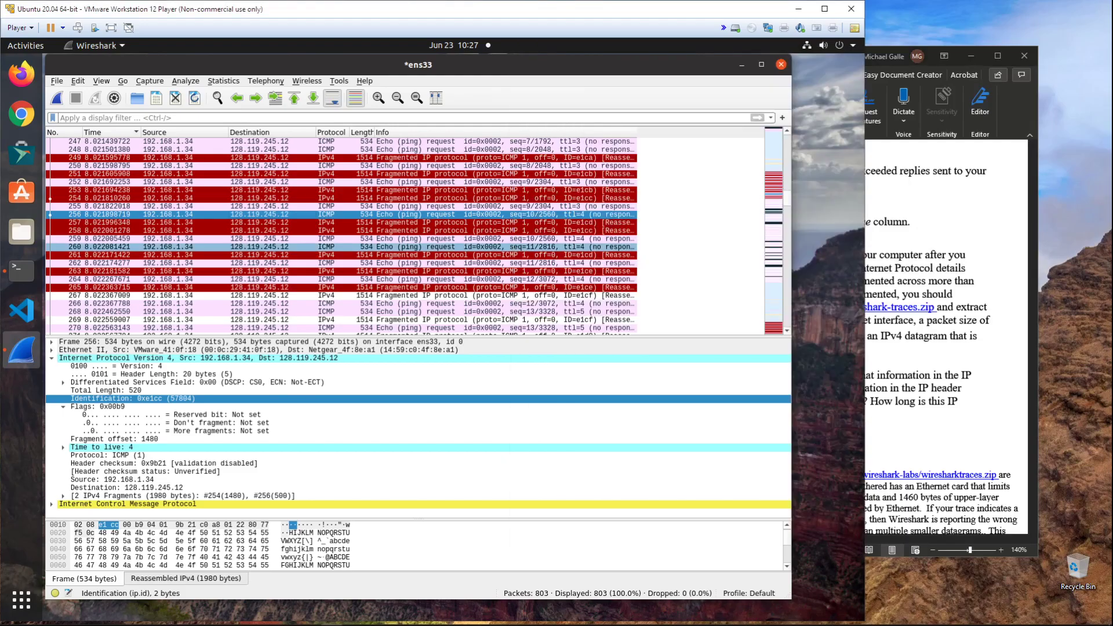
{"action": "scroll", "coordinate": [440, 248], "scroll_direction": "up", "scroll_amount": 6}
{"action": "scroll", "coordinate": [441, 263], "scroll_direction": "up", "scroll_amount": 20}
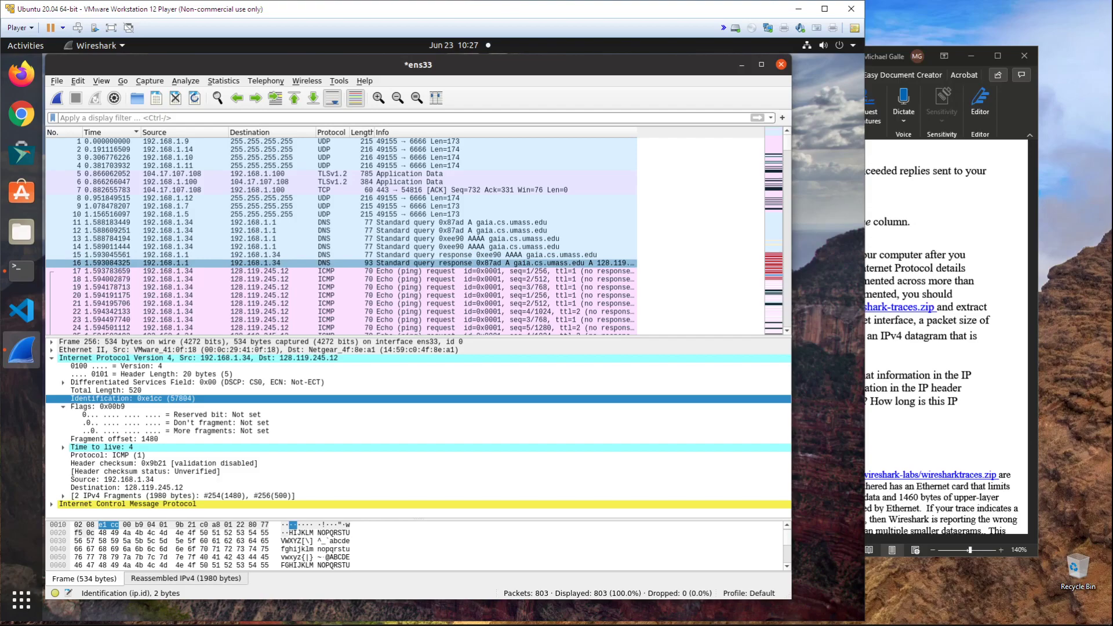
{"action": "left_click", "coordinate": [441, 271]}
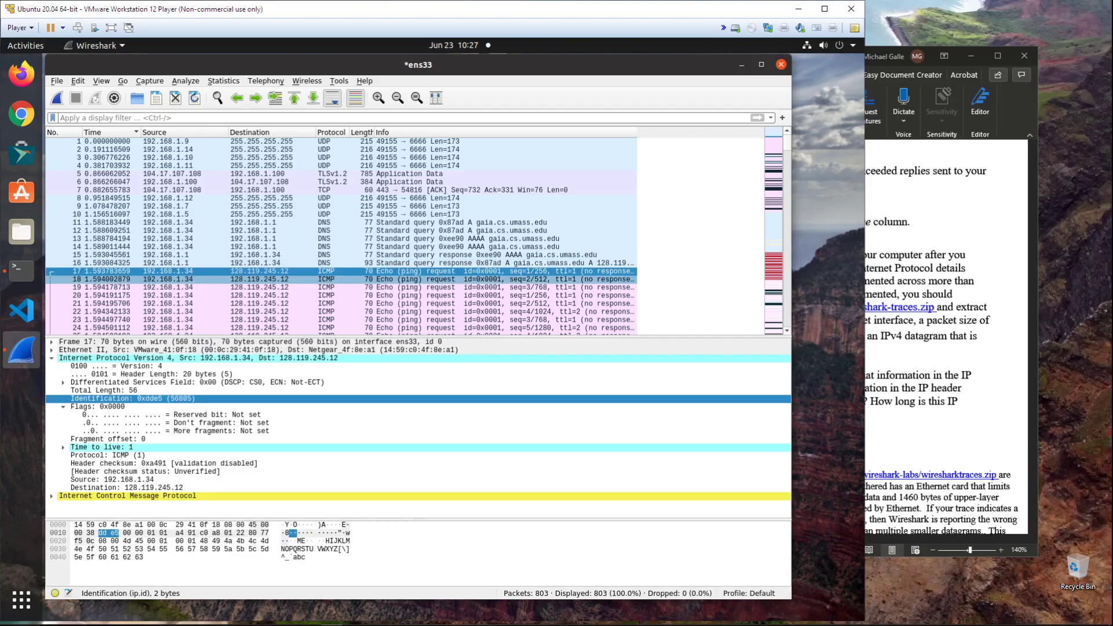
{"action": "scroll", "coordinate": [440, 279], "scroll_direction": "down", "scroll_amount": 4}
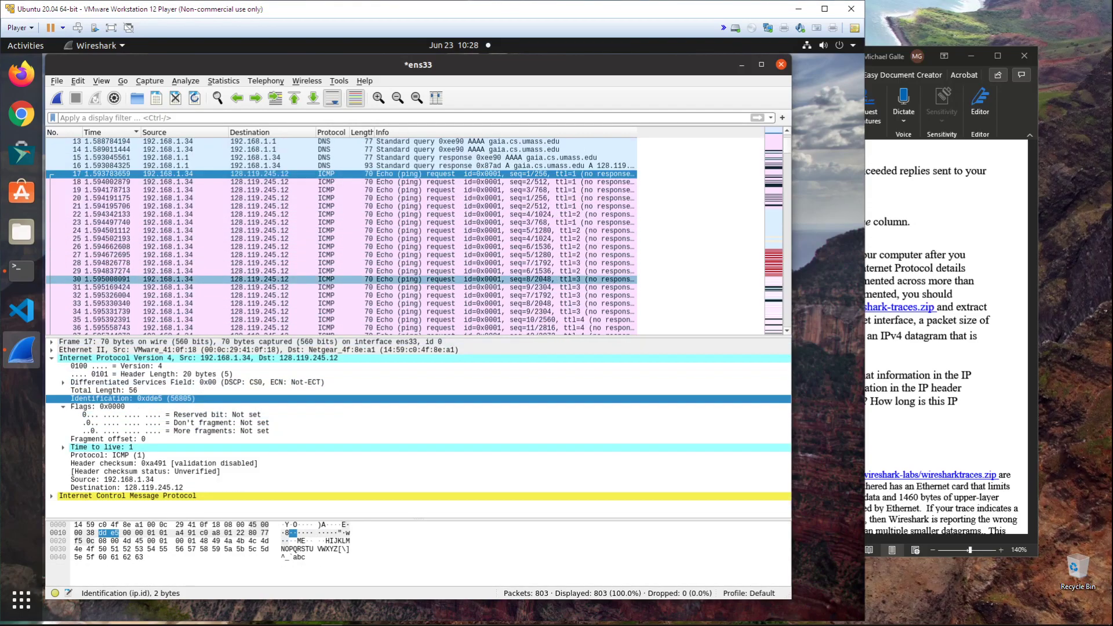
- Step forward through the packets from frame 17 to fragmented frame 234, checking each IP header's Total Length for the larger packets
{"action": "key", "text": "Down"}
{"action": "key", "text": "Down"}
{"action": "key", "text": "Down"}
{"action": "key", "text": "Down"}
{"action": "key", "text": "Down"}
{"action": "key", "text": "Down"}
{"action": "key", "text": "Down"}
{"action": "key", "text": "Down"}
{"action": "key", "text": "Down"}
{"action": "key", "text": "Down"}
{"action": "key", "text": "Down"}
{"action": "key", "text": "Down"}
{"action": "key", "text": "Down"}
{"action": "key", "text": "Down"}
{"action": "key", "text": "Down"}
{"action": "key", "text": "Down"}
{"action": "key", "text": "Down"}
{"action": "key", "text": "Down"}
{"action": "key", "text": "Down"}
{"action": "key", "text": "Down"}
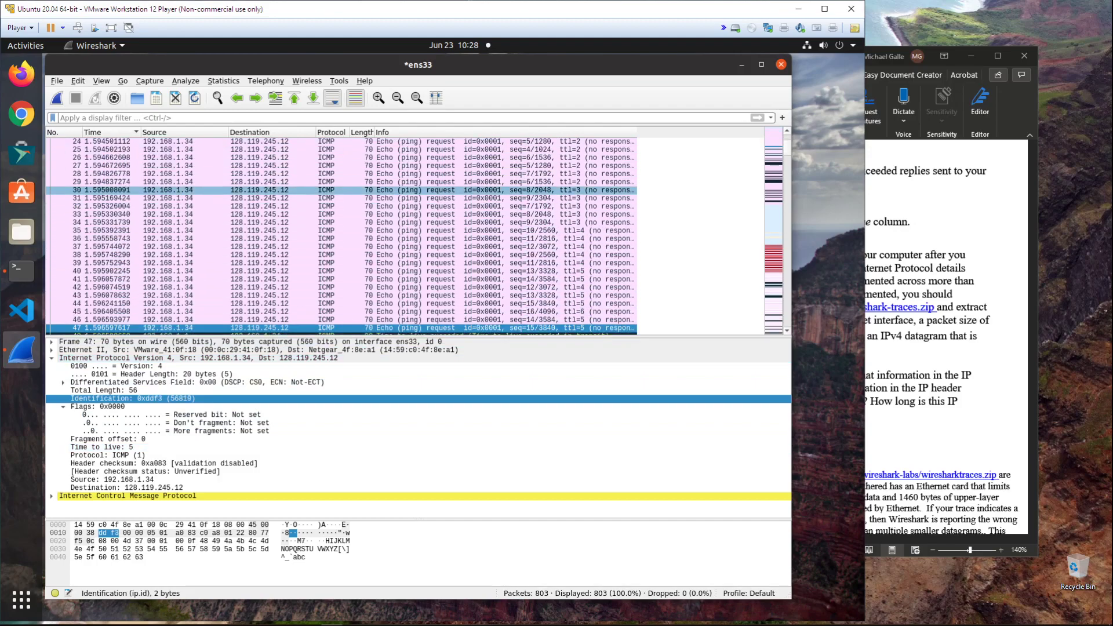
{"action": "key", "text": "Down"}
{"action": "key", "text": "Down"}
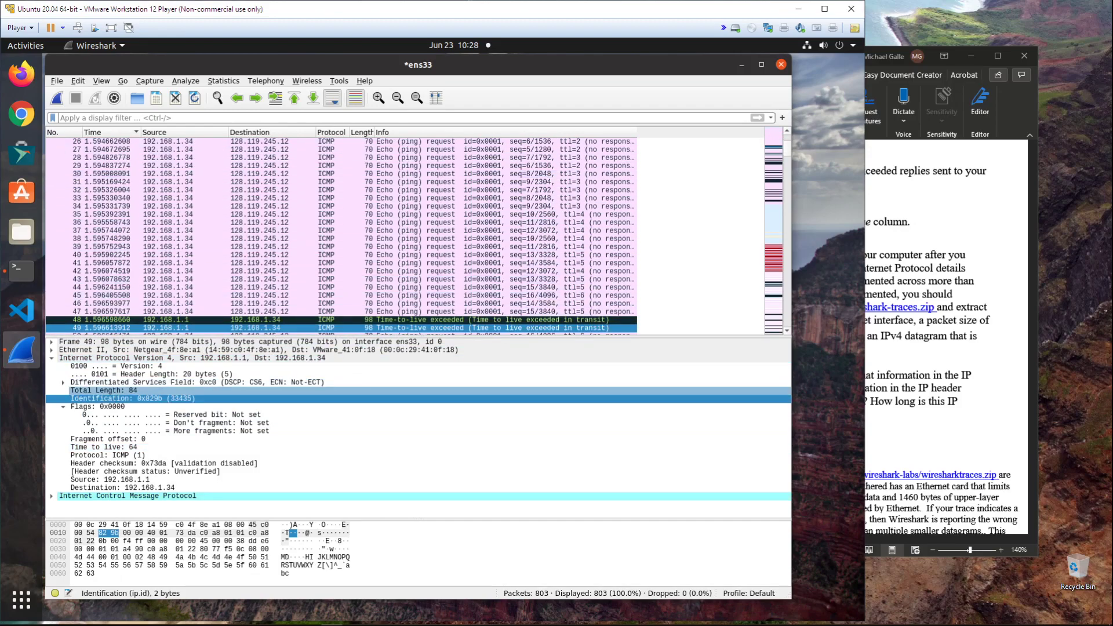
{"action": "key", "text": "Down"}
{"action": "key", "text": "Down"}
{"action": "key", "text": "Down"}
{"action": "key", "text": "Down"}
{"action": "key", "text": "Down"}
{"action": "key", "text": "Down"}
{"action": "key", "text": "Down"}
{"action": "key", "text": "Down"}
{"action": "key", "text": "Down"}
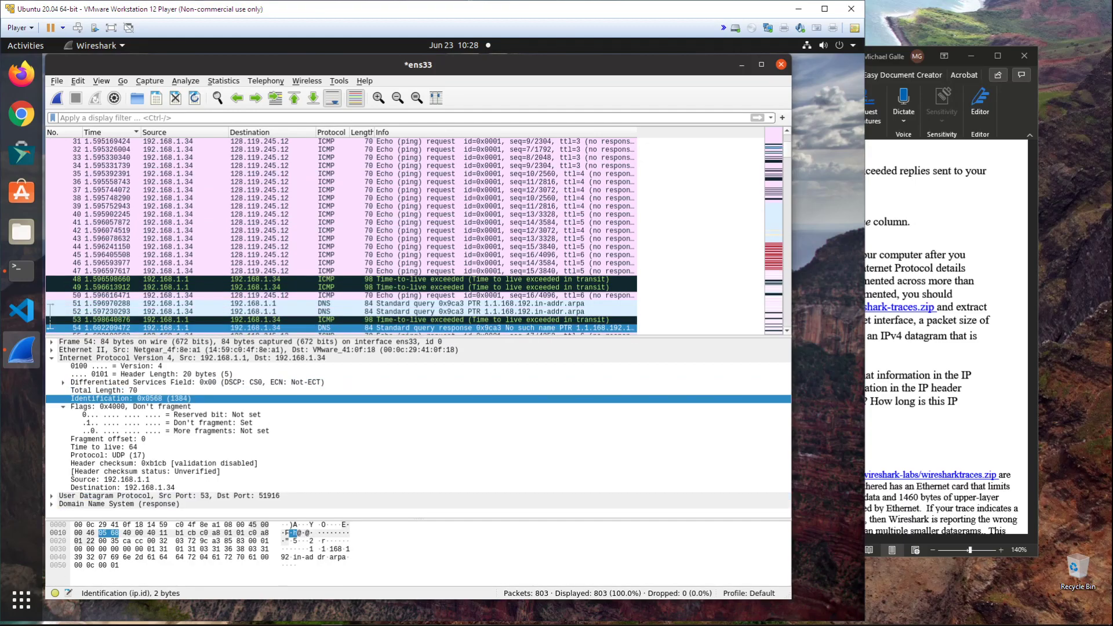
{"action": "key", "text": "Down"}
{"action": "key", "text": "Down"}
{"action": "key", "text": "Down"}
{"action": "key", "text": "Down"}
{"action": "key", "text": "Down"}
{"action": "key", "text": "Down"}
{"action": "key", "text": "Down"}
{"action": "key", "text": "Down"}
{"action": "key", "text": "Down"}
{"action": "key", "text": "Down"}
{"action": "key", "text": "Down"}
{"action": "key", "text": "Down"}
{"action": "key", "text": "Down"}
{"action": "key", "text": "Down"}
{"action": "key", "text": "Down"}
{"action": "key", "text": "Down"}
{"action": "key", "text": "Down"}
{"action": "key", "text": "Down"}
{"action": "key", "text": "Down"}
{"action": "key", "text": "Down"}
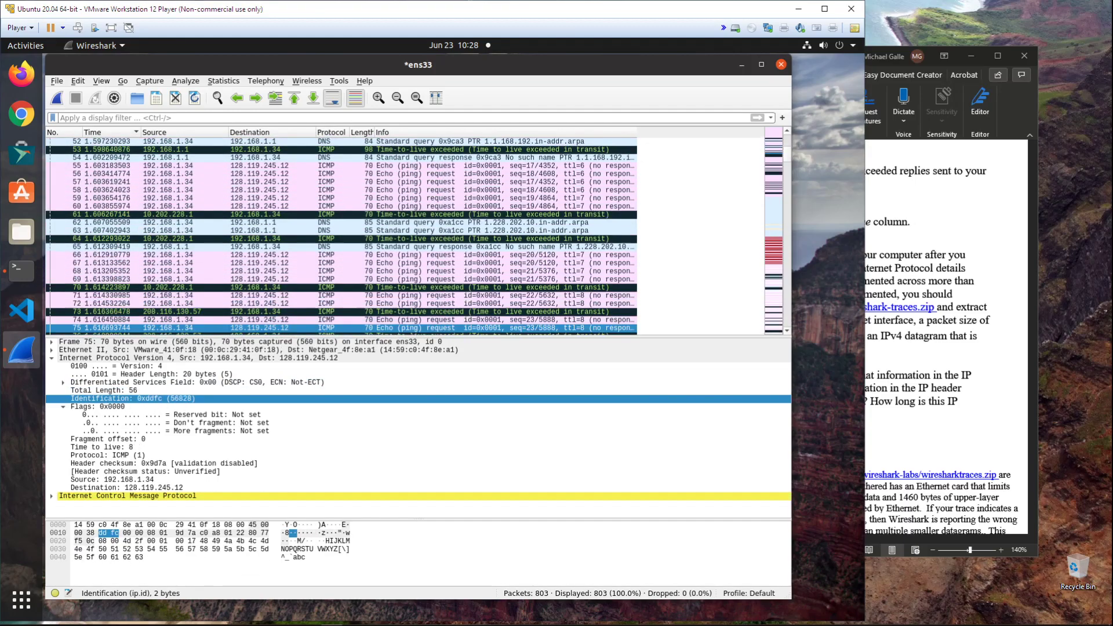
{"action": "key", "text": "Down"}
{"action": "key", "text": "Down"}
{"action": "key", "text": "Down"}
{"action": "key", "text": "Down"}
{"action": "key", "text": "Down"}
{"action": "key", "text": "Down"}
{"action": "key", "text": "Down"}
{"action": "key", "text": "Down"}
{"action": "key", "text": "Down"}
{"action": "key", "text": "Down"}
{"action": "key", "text": "Down"}
{"action": "key", "text": "Down"}
{"action": "key", "text": "Down"}
{"action": "key", "text": "Down"}
{"action": "key", "text": "Down"}
{"action": "key", "text": "Down"}
{"action": "key", "text": "Down"}
{"action": "key", "text": "Down"}
{"action": "key", "text": "Down"}
{"action": "key", "text": "Down"}
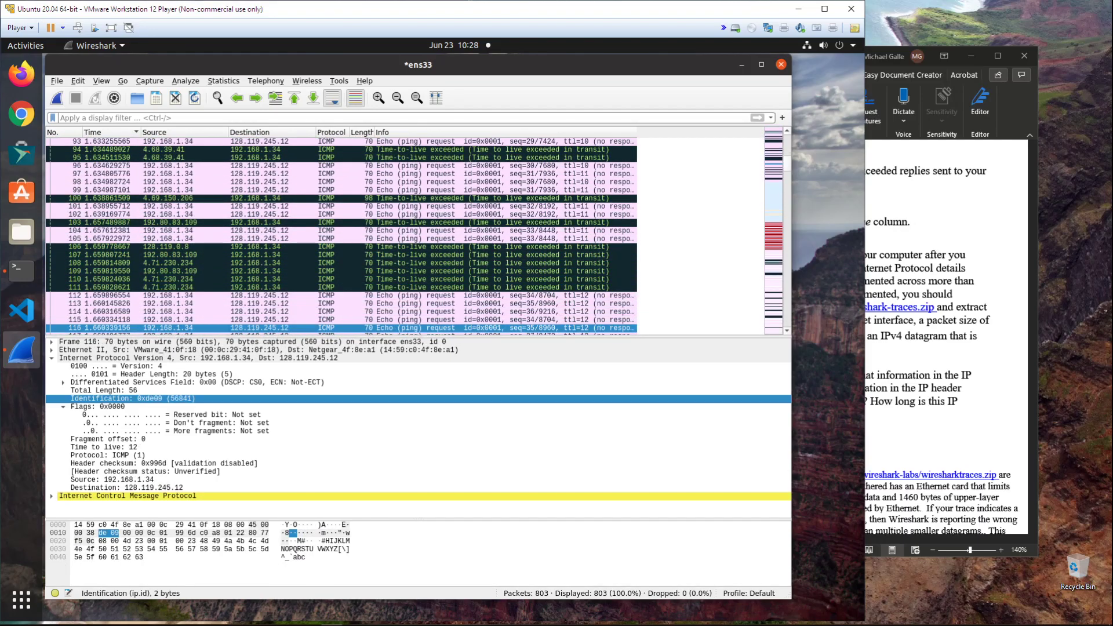
{"action": "key", "text": "Down"}
{"action": "key", "text": "Down"}
{"action": "key", "text": "Down"}
{"action": "key", "text": "Down"}
{"action": "key", "text": "Down"}
{"action": "key", "text": "Down"}
{"action": "key", "text": "Down"}
{"action": "key", "text": "Down"}
{"action": "key", "text": "Down"}
{"action": "key", "text": "Down"}
{"action": "key", "text": "Down"}
{"action": "key", "text": "Down"}
{"action": "key", "text": "Down"}
{"action": "key", "text": "Down"}
{"action": "key", "text": "Down"}
{"action": "key", "text": "Down"}
{"action": "key", "text": "Down"}
{"action": "key", "text": "Down"}
{"action": "key", "text": "Down"}
{"action": "key", "text": "Down"}
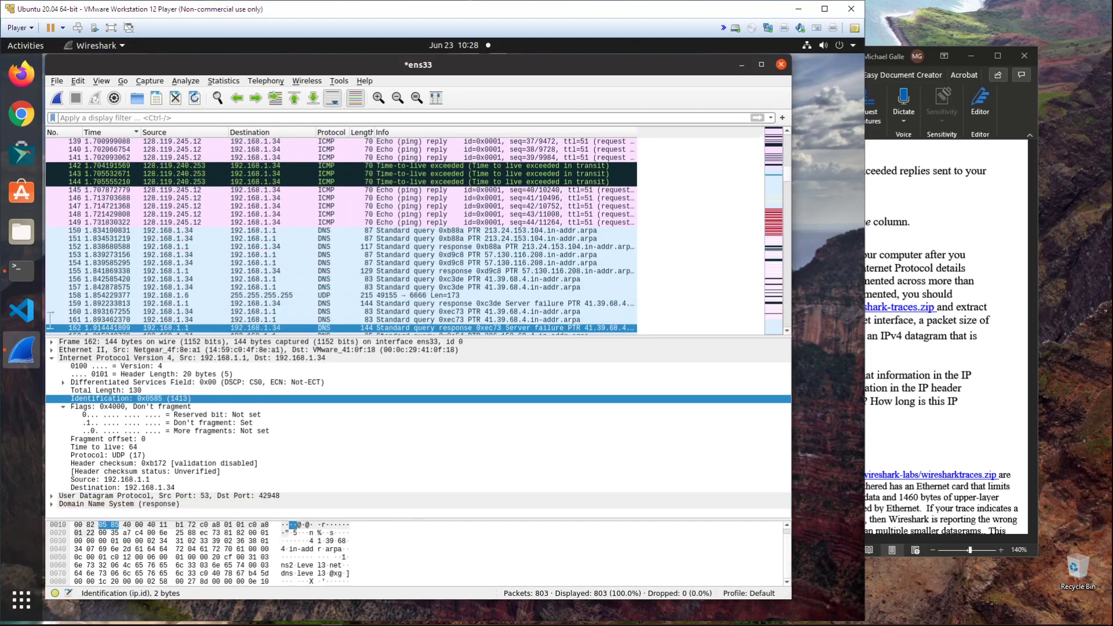
{"action": "key", "text": "Down"}
{"action": "key", "text": "Down"}
{"action": "key", "text": "Down"}
{"action": "key", "text": "Down"}
{"action": "key", "text": "Down"}
{"action": "key", "text": "Down"}
{"action": "key", "text": "Down"}
{"action": "key", "text": "Down"}
{"action": "key", "text": "Down"}
{"action": "key", "text": "Down"}
{"action": "key", "text": "Down"}
{"action": "key", "text": "Down"}
{"action": "key", "text": "Down"}
{"action": "key", "text": "Down"}
{"action": "key", "text": "Down"}
{"action": "key", "text": "Down"}
{"action": "key", "text": "Down"}
{"action": "key", "text": "Down"}
{"action": "key", "text": "Down"}
{"action": "key", "text": "Down"}
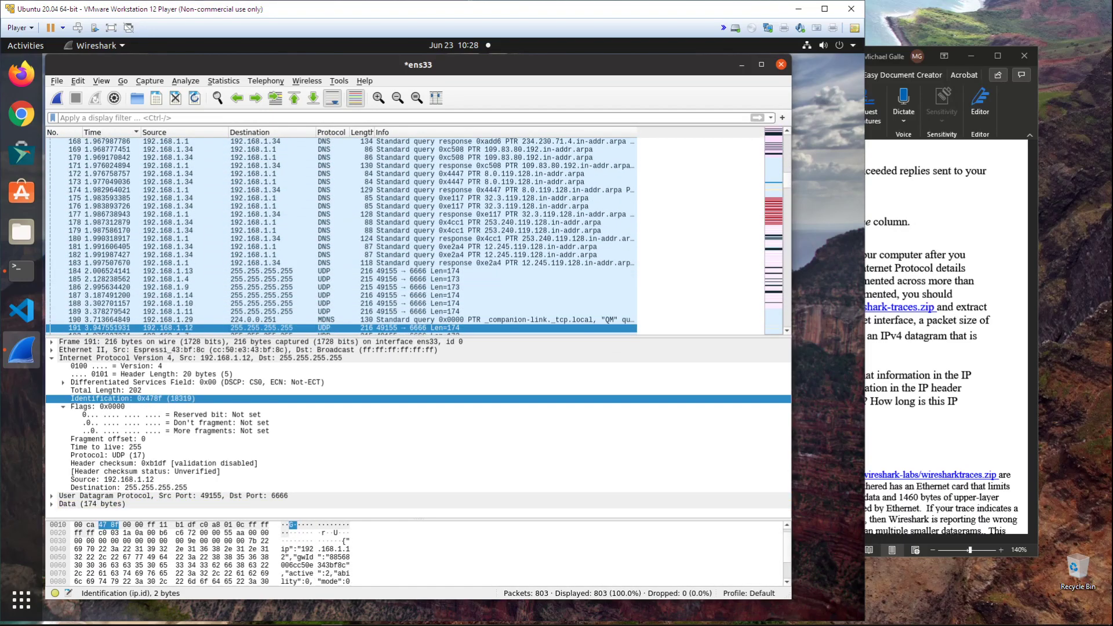
{"action": "key", "text": "Down"}
{"action": "key", "text": "Down"}
{"action": "key", "text": "Down"}
{"action": "key", "text": "Down"}
{"action": "key", "text": "Down"}
{"action": "key", "text": "Down"}
{"action": "key", "text": "Down"}
{"action": "key", "text": "Down"}
{"action": "key", "text": "Down"}
{"action": "key", "text": "Down"}
{"action": "key", "text": "Down"}
{"action": "key", "text": "Down"}
{"action": "key", "text": "Down"}
{"action": "key", "text": "Down"}
{"action": "key", "text": "Down"}
{"action": "key", "text": "Down"}
{"action": "key", "text": "Down"}
{"action": "key", "text": "Down"}
{"action": "key", "text": "Down"}
{"action": "key", "text": "Down"}
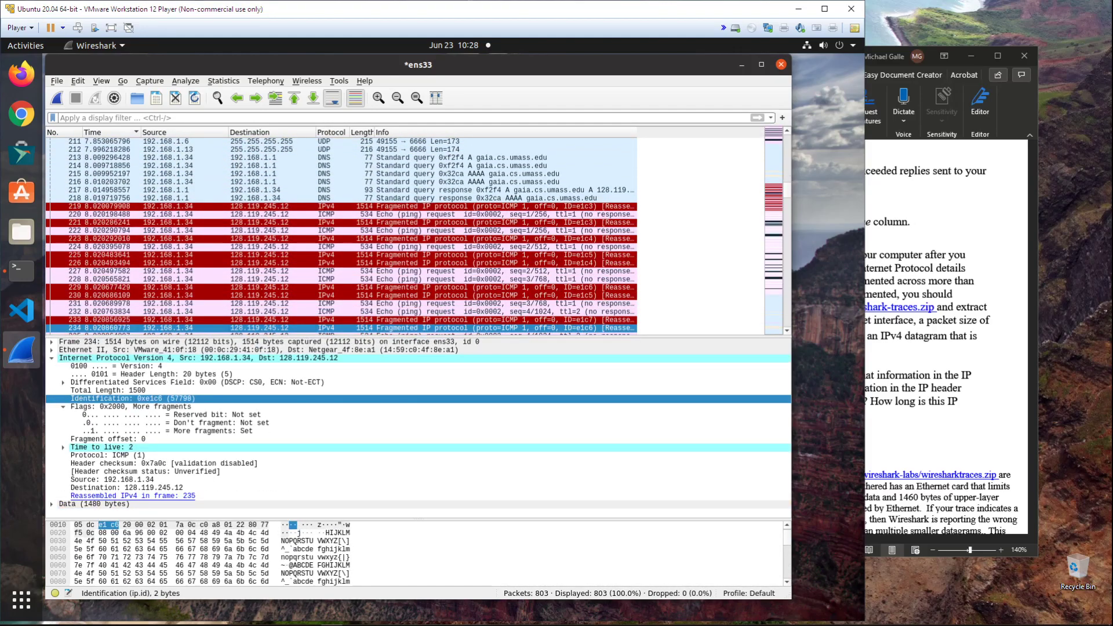
- Step back from frame 234 to Echo Request 224, comparing the Total Length and fragmentation fields of the packets
{"action": "key", "text": "Up"}
{"action": "key", "text": "Up"}
{"action": "key", "text": "Up"}
{"action": "key", "text": "Up"}
{"action": "key", "text": "Up"}
{"action": "key", "text": "Up"}
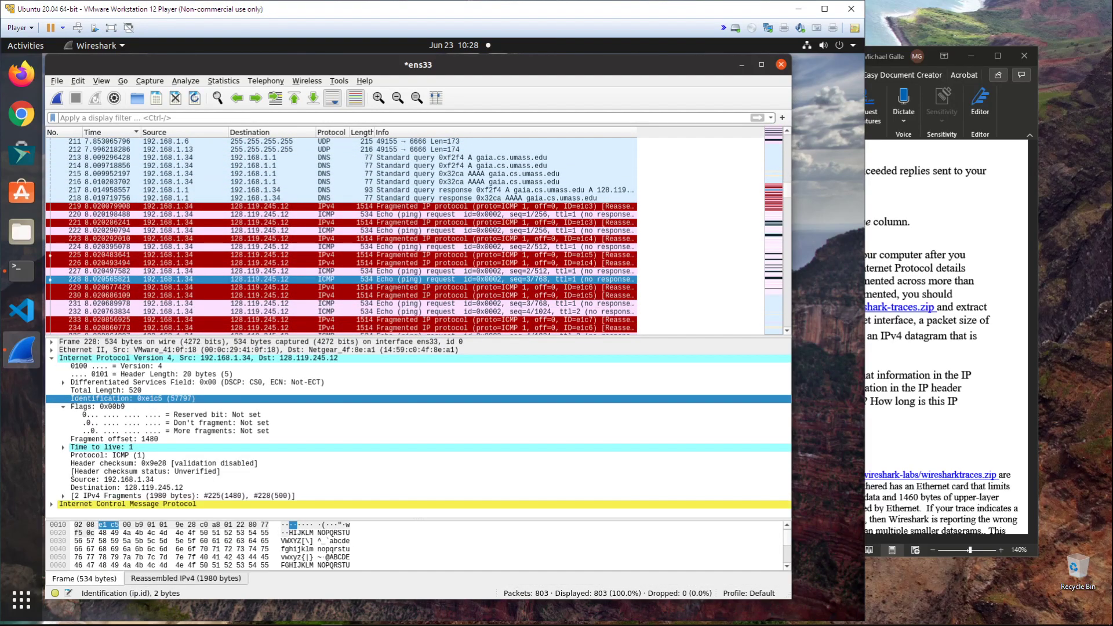
{"action": "key", "text": "Up"}
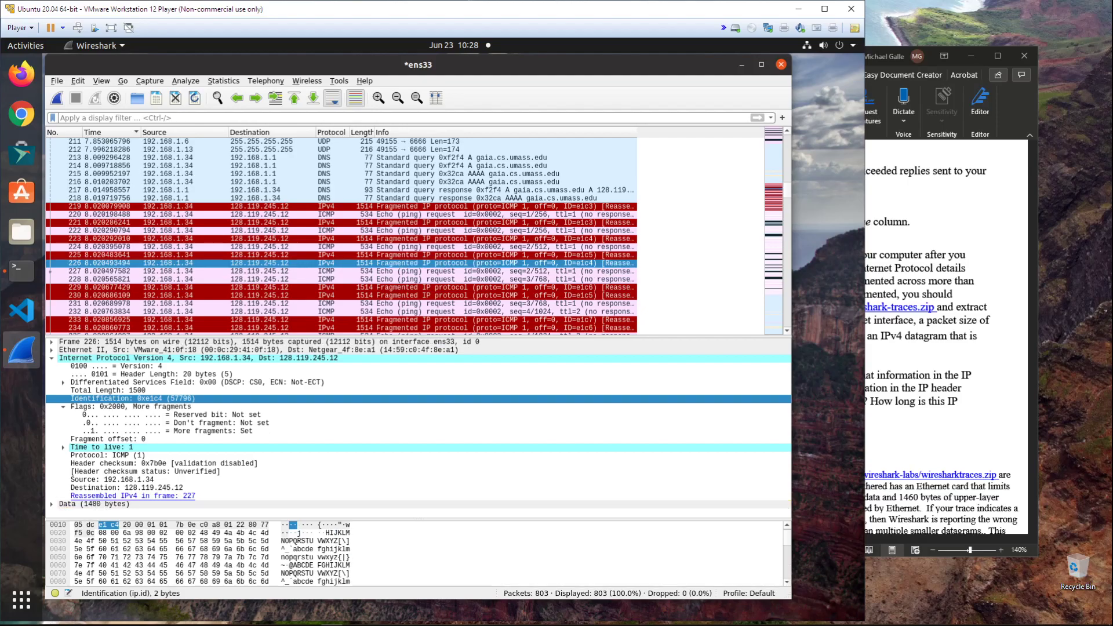
{"action": "key", "text": "Up"}
{"action": "key", "text": "Up"}
{"action": "key", "text": "Down"}
{"action": "key", "text": "Up"}
{"action": "key", "text": "Up"}
{"action": "key", "text": "Down"}
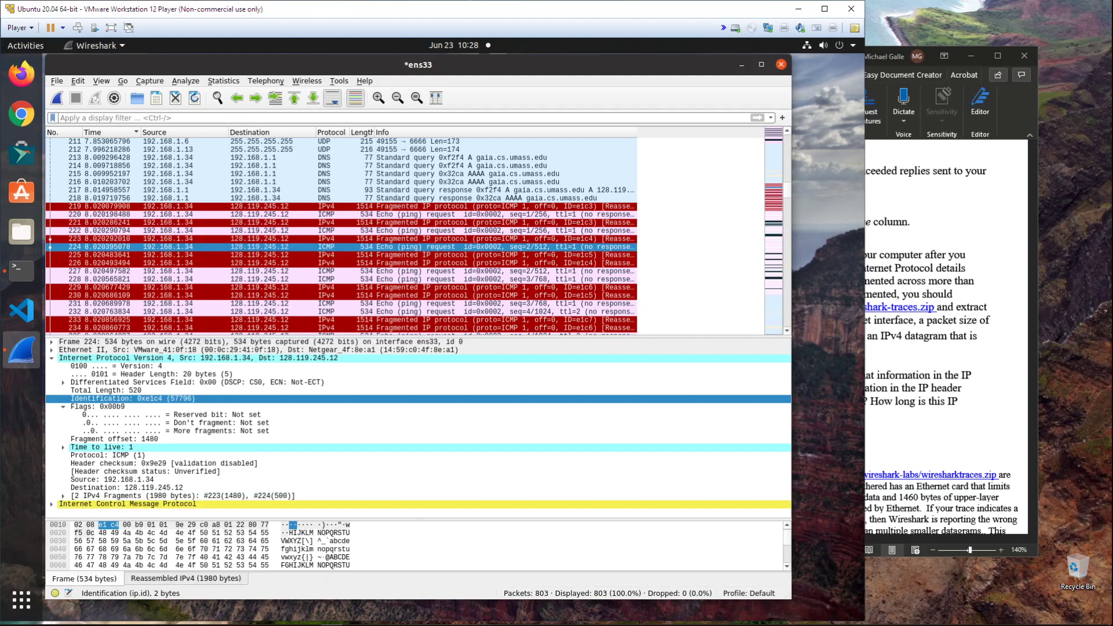
- Highlight the Total Length field in frame 224 and trace it back to the first fragmented IPv4 packet, frame 219
{"action": "key", "text": "Up"}
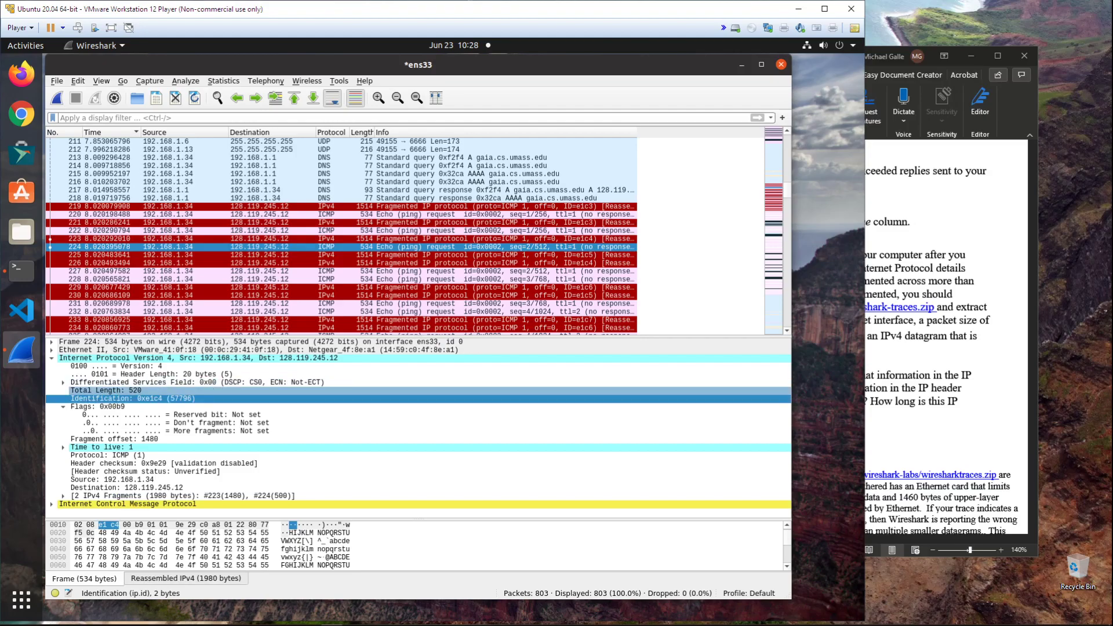
{"action": "key", "text": "Up"}
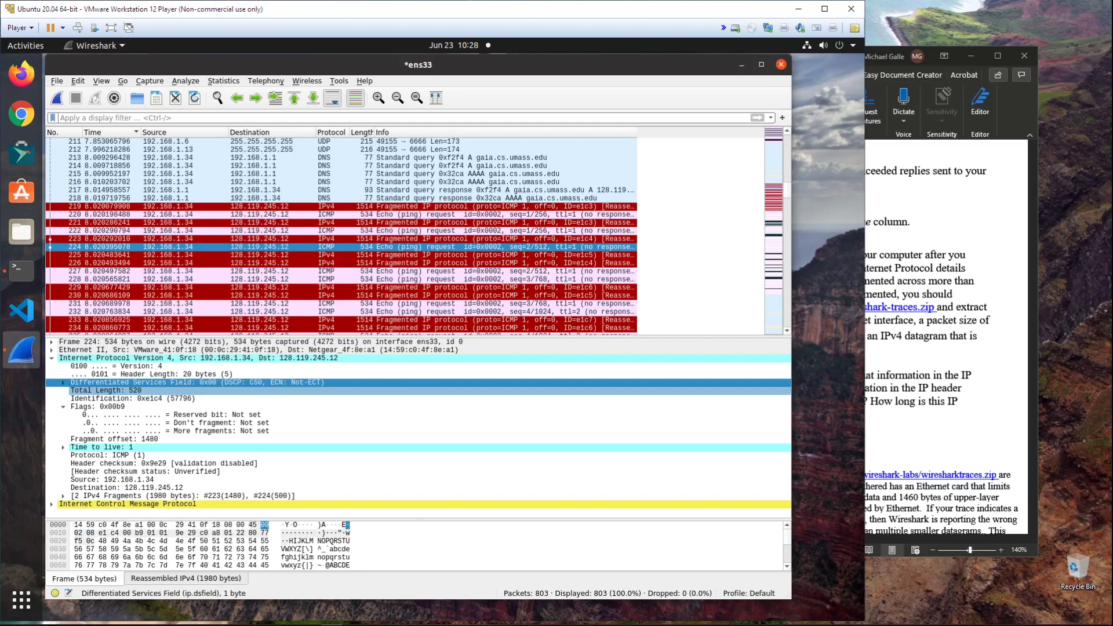
{"action": "key", "text": "Down"}
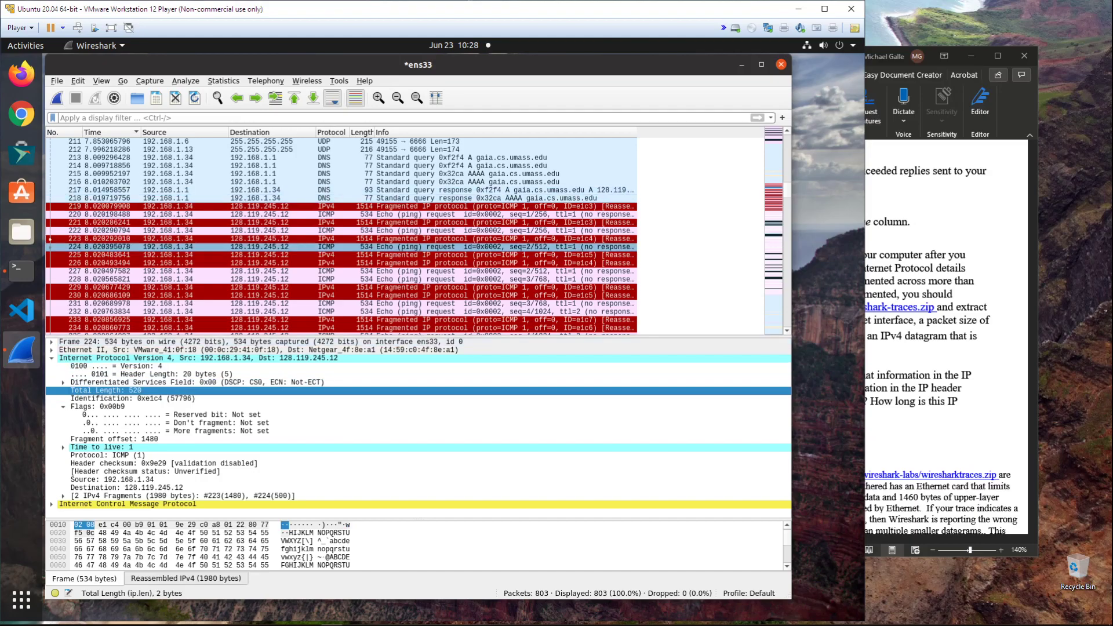
{"action": "key", "text": "ctrl+Up"}
{"action": "key", "text": "ctrl+Up"}
{"action": "key", "text": "ctrl+Up"}
{"action": "key", "text": "ctrl+Up"}
{"action": "key", "text": "ctrl+Up"}
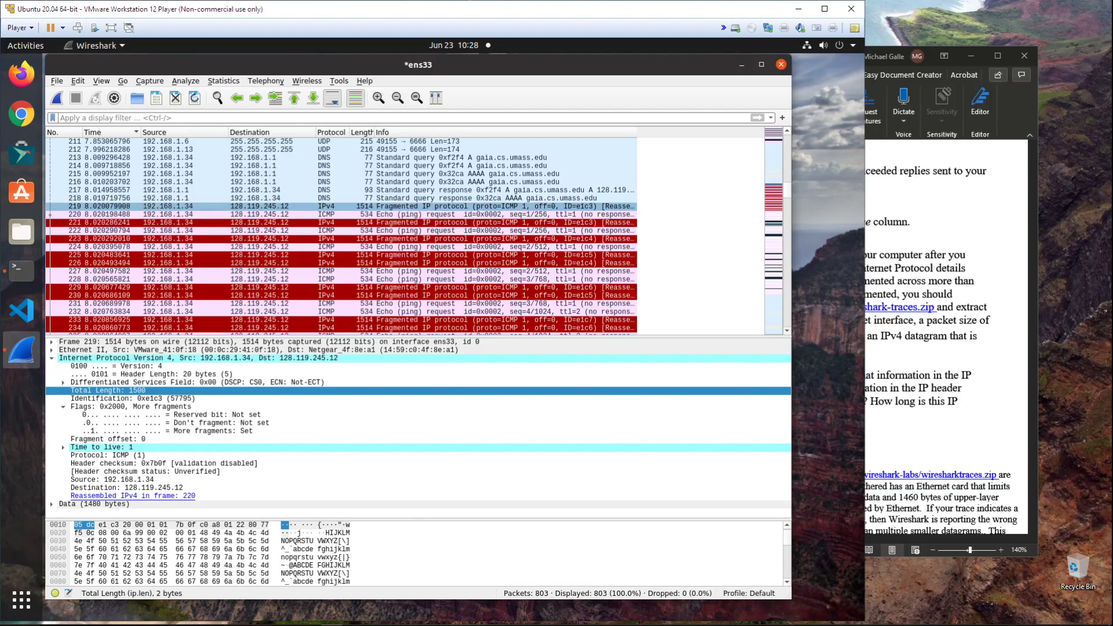
{"action": "key", "text": "ctrl+Up"}
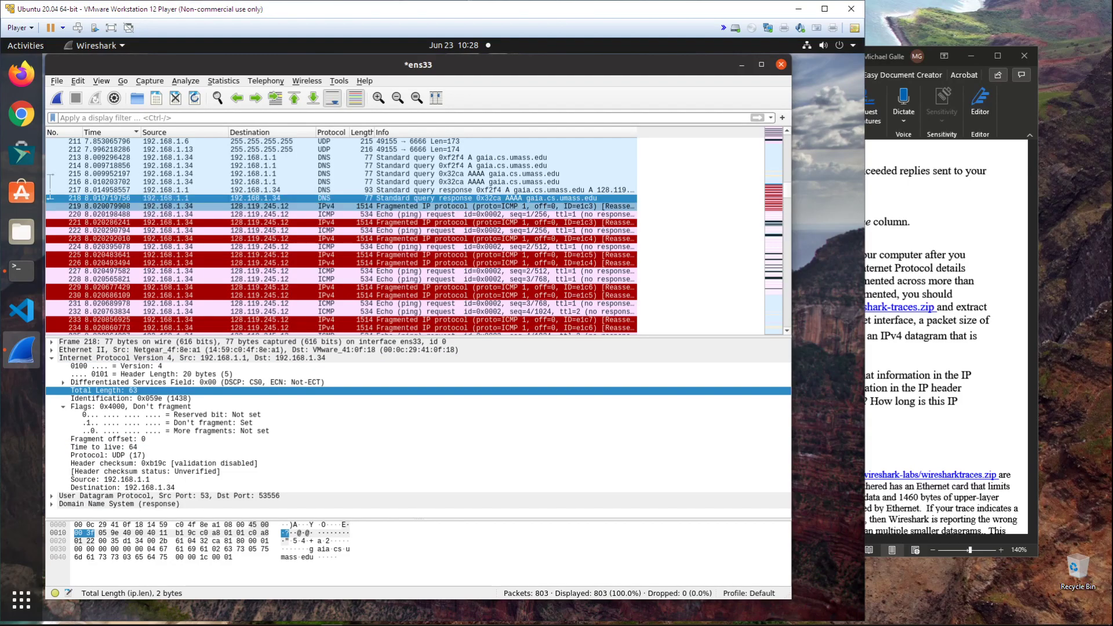
{"action": "left_click", "coordinate": [341, 207]}
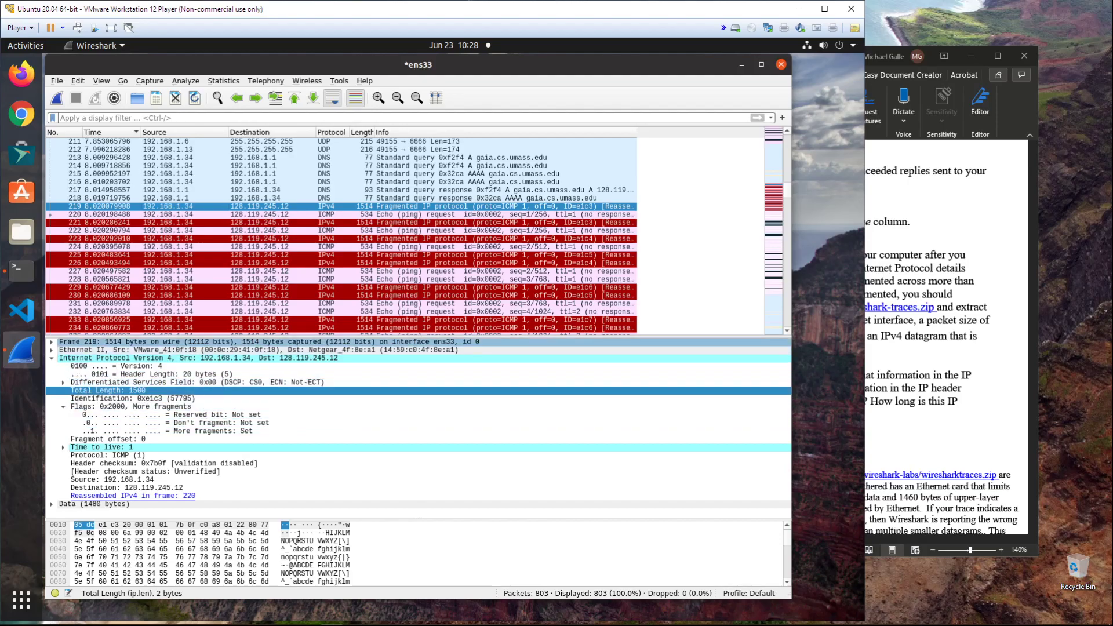
- Examine frame 219's frame metadata, then collapse its Internet Protocol section down to the top-level protocol layers
{"action": "left_click", "coordinate": [52, 341]}
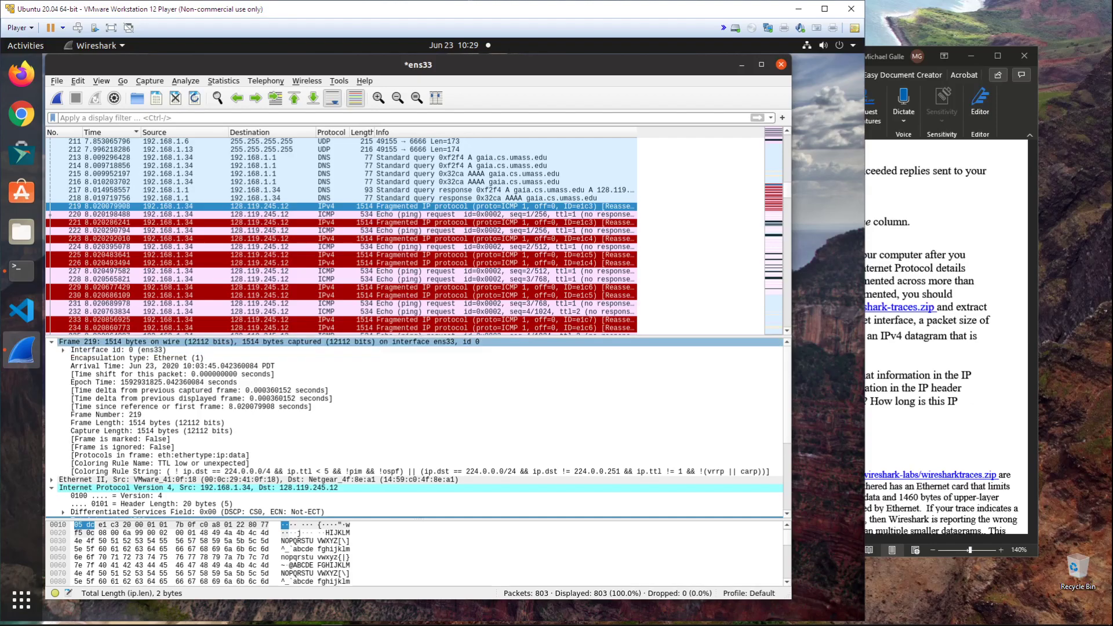
{"action": "left_click", "coordinate": [52, 341]}
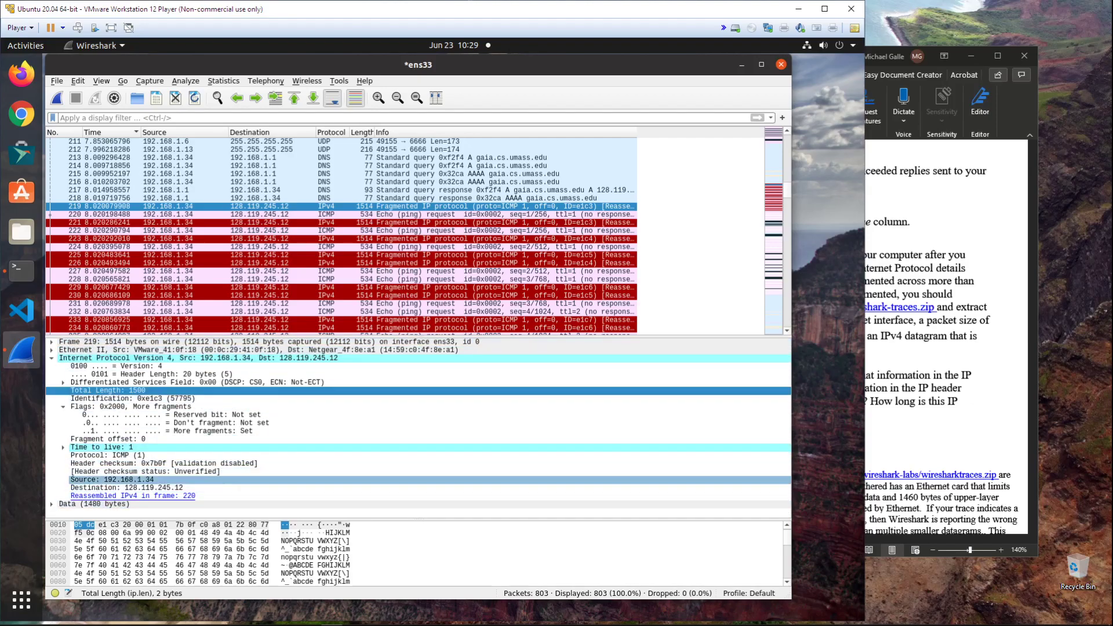
{"action": "left_click", "coordinate": [52, 357]}
{"action": "left_click", "coordinate": [51, 366]}
{"action": "left_click", "coordinate": [52, 366]}
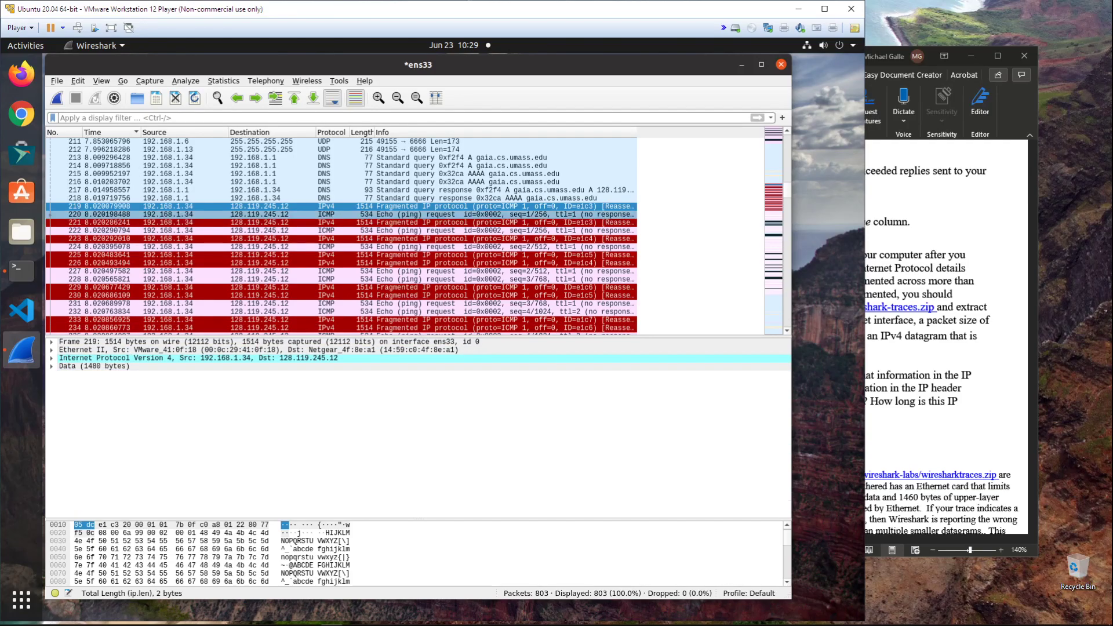
- Check frame 220's IP header against frame 219's and widen the Info column to show the full reassembly notes
{"action": "left_click", "coordinate": [186, 215]}
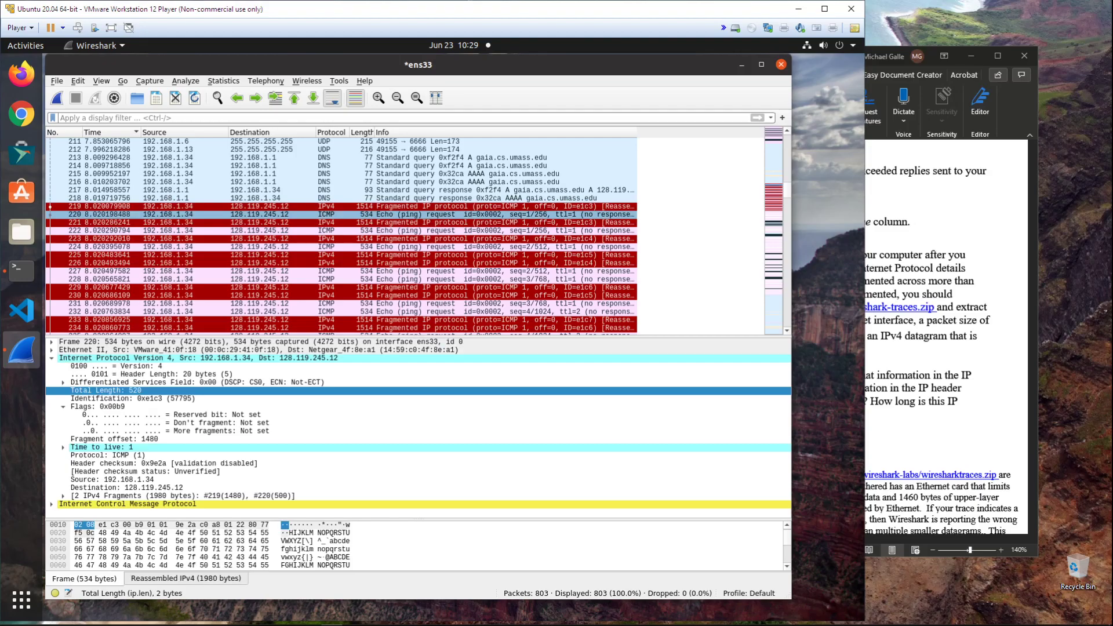
{"action": "left_click", "coordinate": [186, 207]}
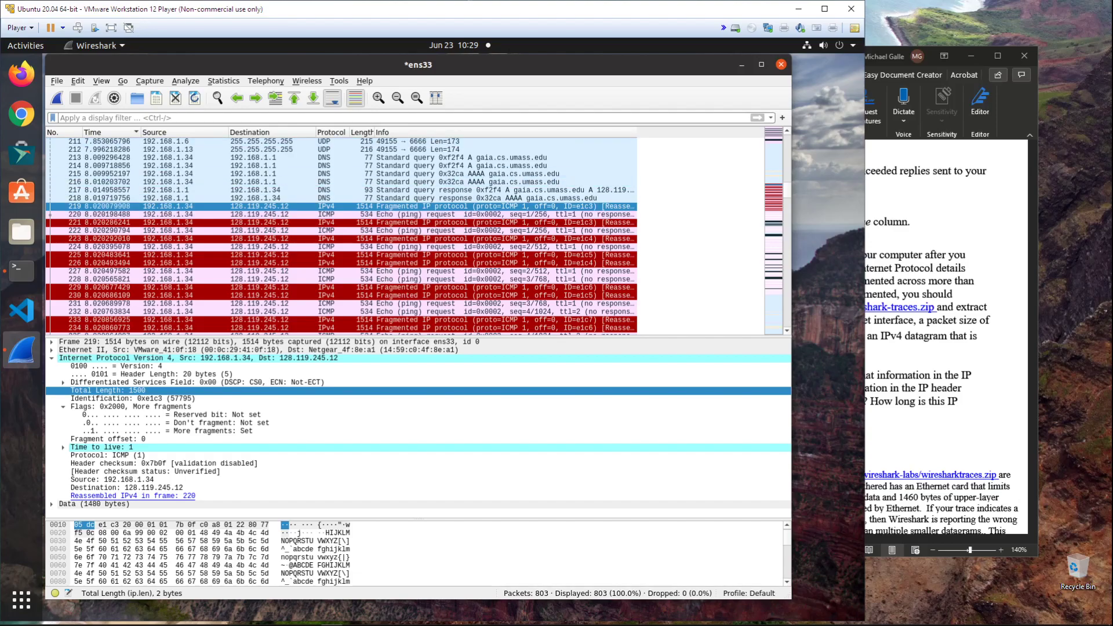
{"action": "left_click_drag", "start_coordinate": [637, 133], "coordinate": [734, 132]}
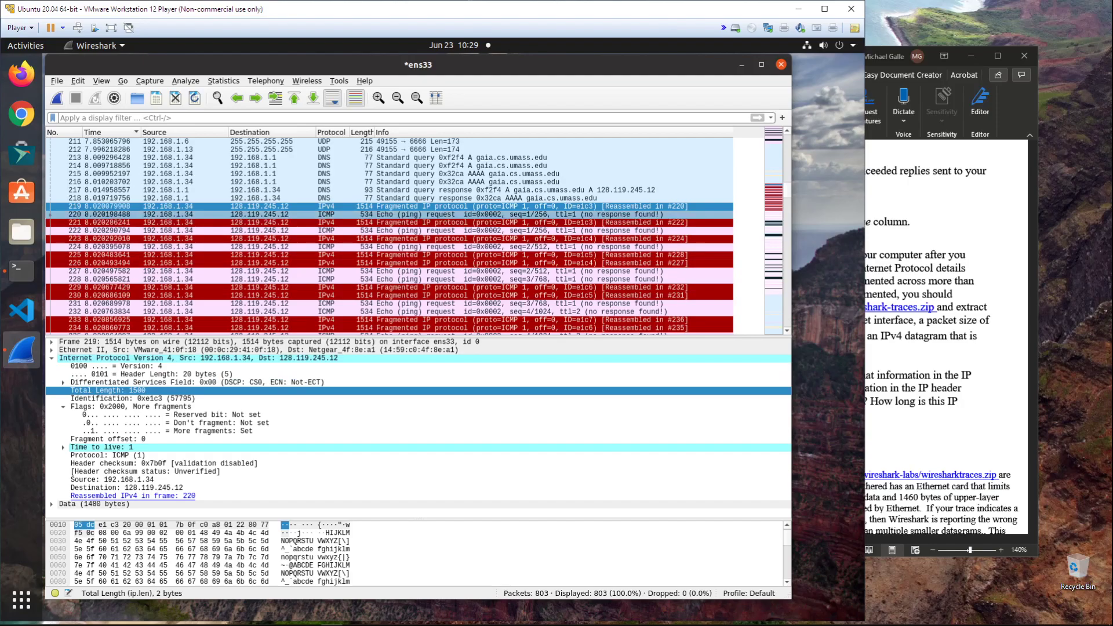
- Alternate between frames 219 and 220 to compare their Total Length, Identification, Flags and Fragment offset fields
{"action": "left_click", "coordinate": [173, 214]}
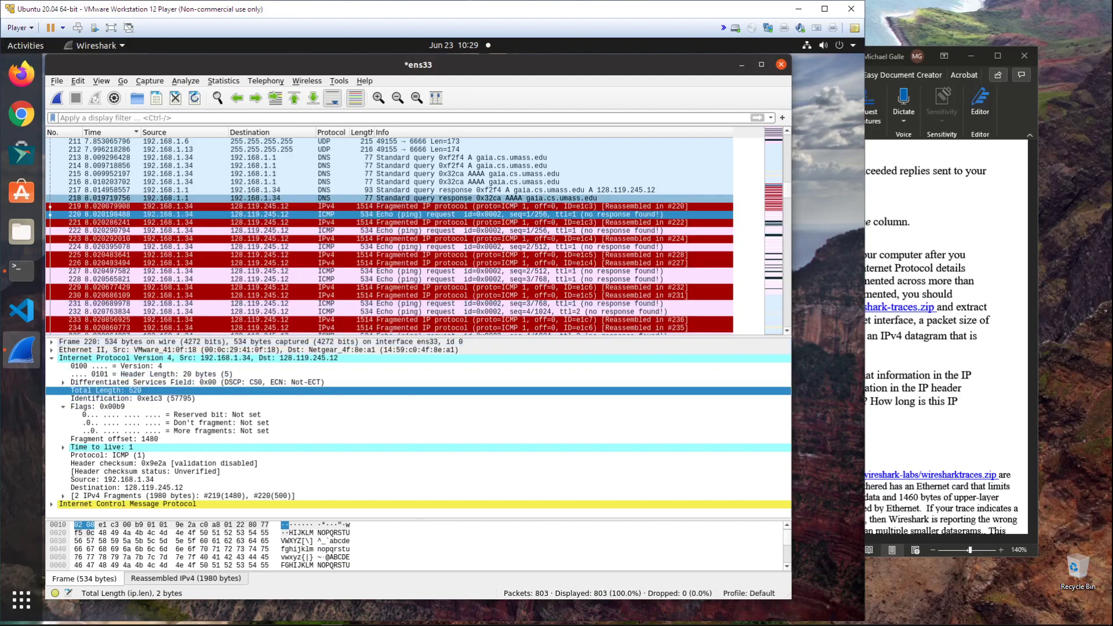
{"action": "left_click", "coordinate": [174, 206]}
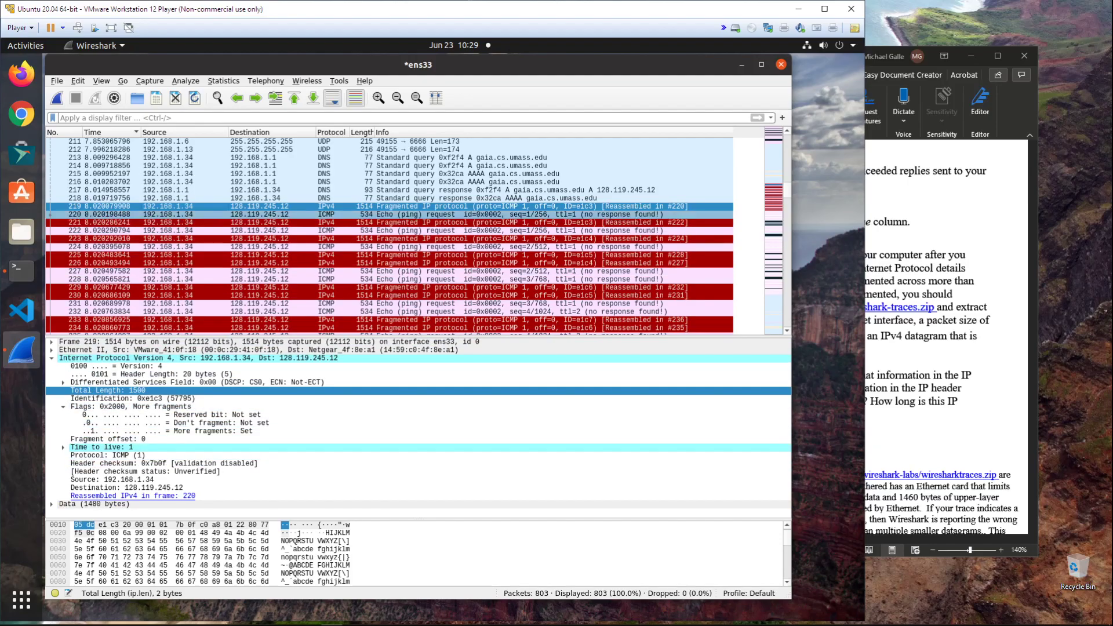
{"action": "left_click", "coordinate": [389, 215]}
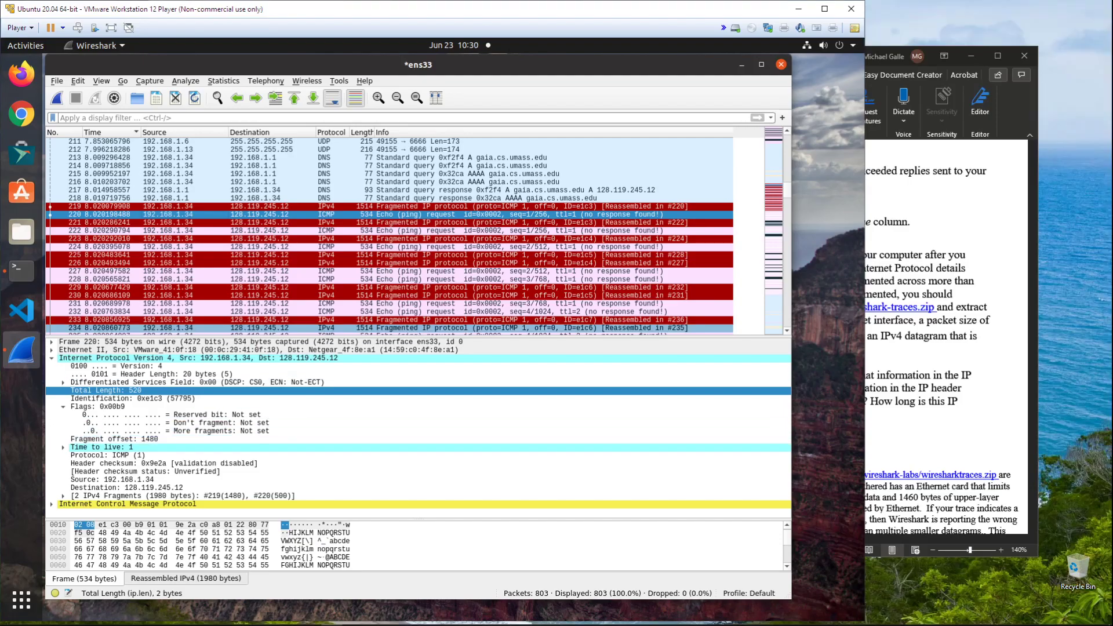
{"action": "left_click", "coordinate": [261, 206]}
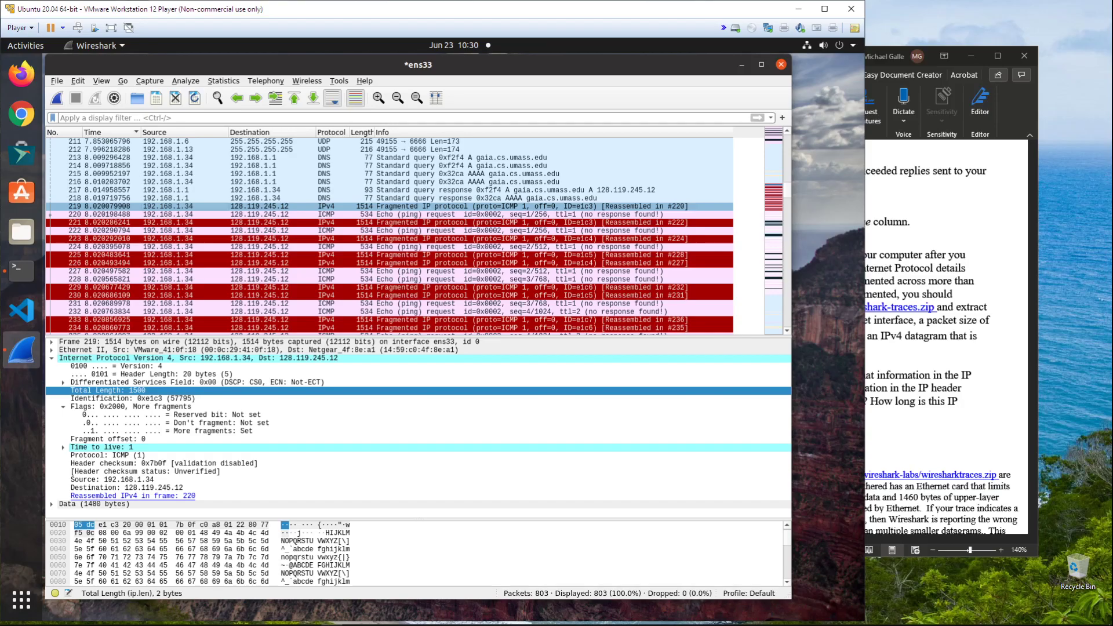
{"action": "left_click", "coordinate": [174, 214]}
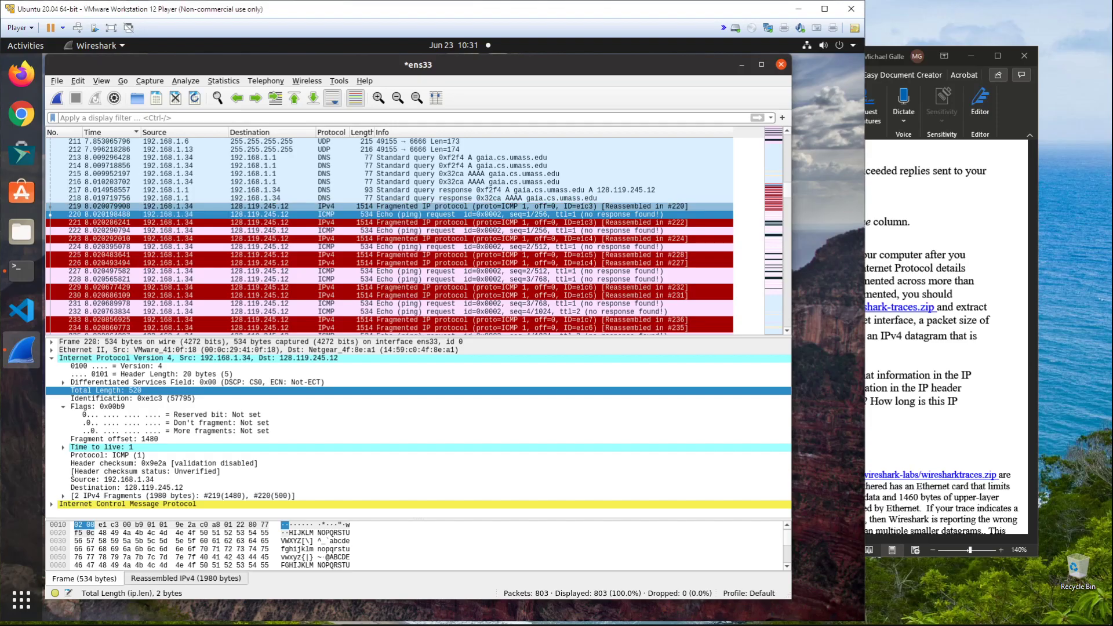
{"action": "left_click", "coordinate": [390, 207]}
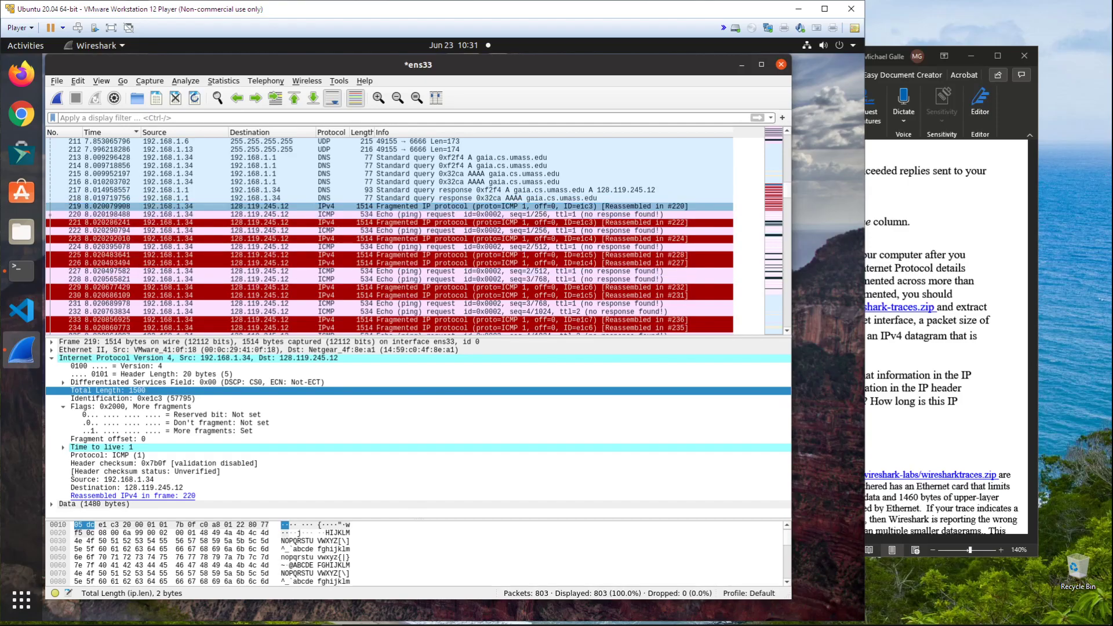
{"action": "left_click", "coordinate": [388, 215]}
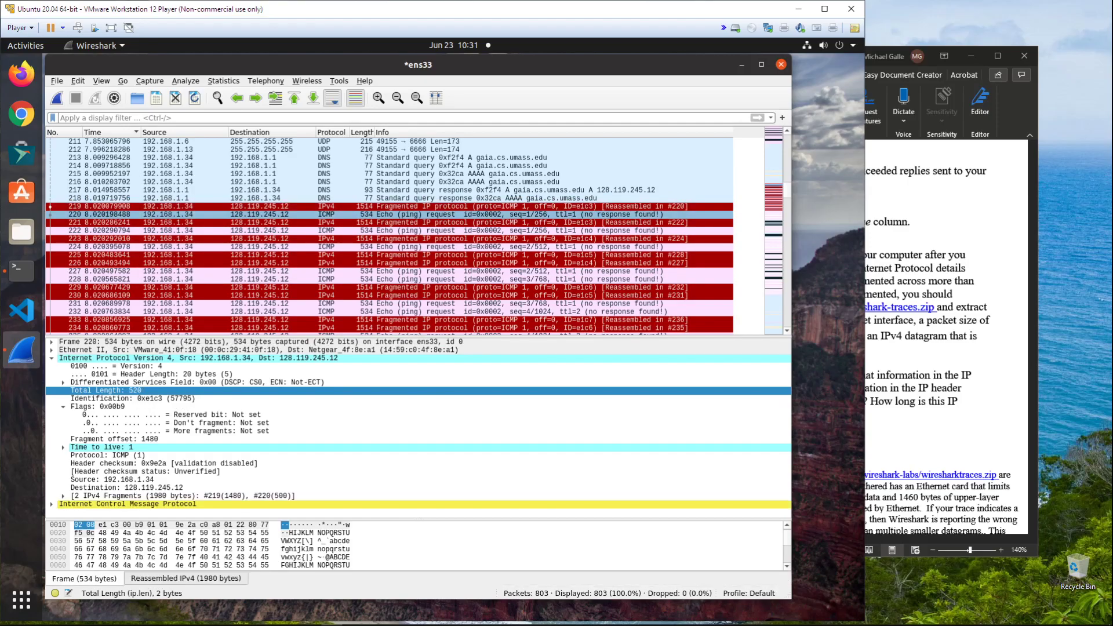
{"action": "left_click", "coordinate": [388, 206]}
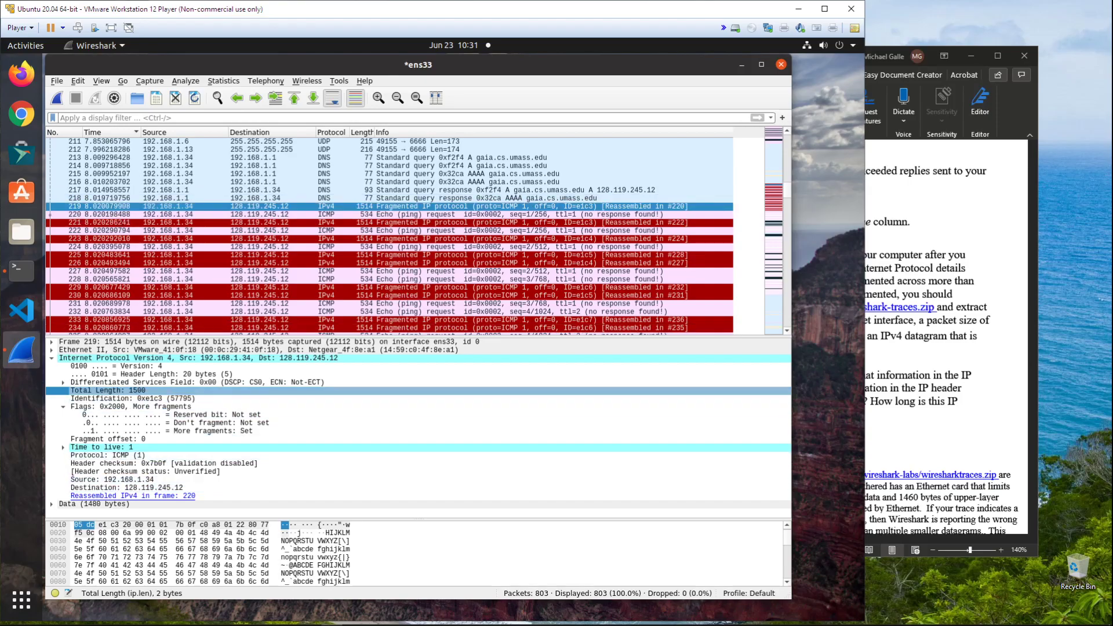
{"action": "left_click", "coordinate": [261, 214]}
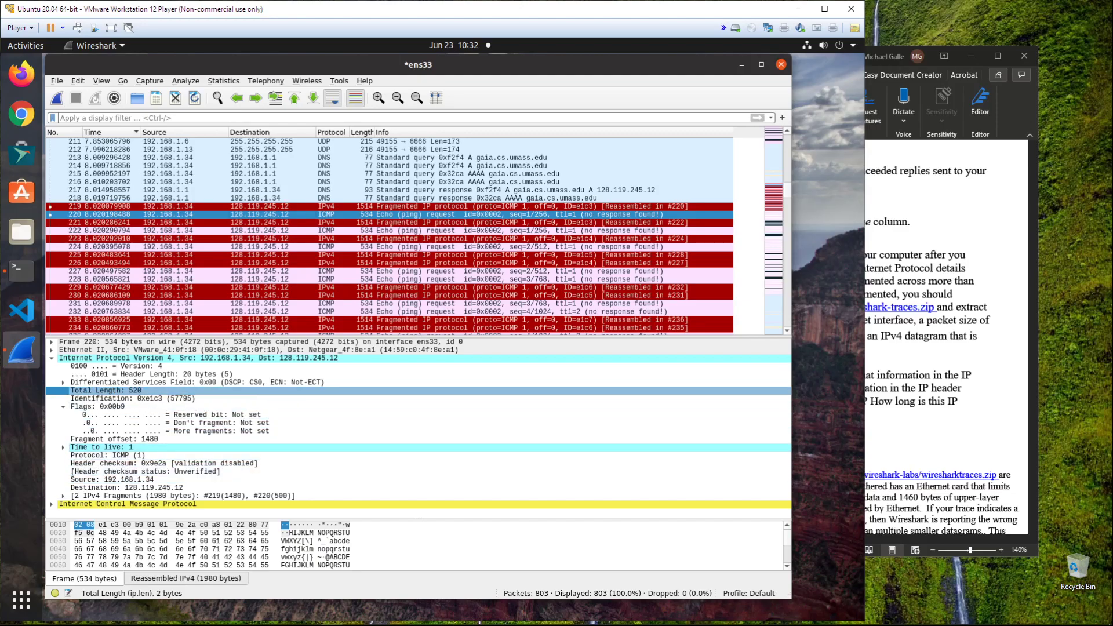
- Read questions 10 and 11 in the Word lab document, then compare the Fragment offset of frames 219 and 220 in Wireshark
{"action": "key", "text": "alt+Tab"}
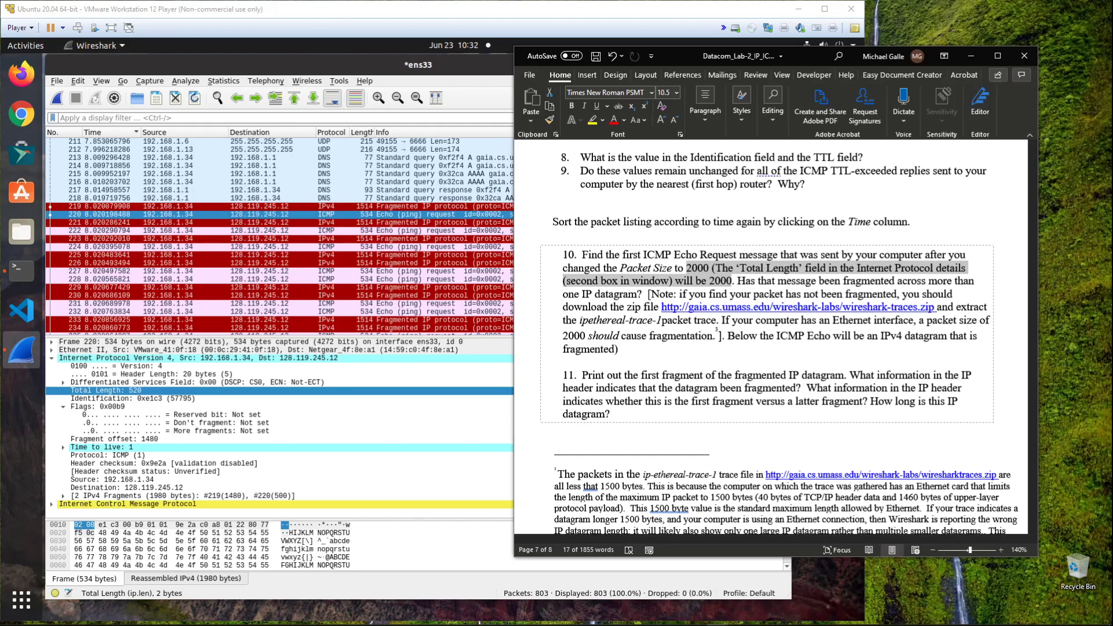
{"action": "left_click", "coordinate": [174, 206]}
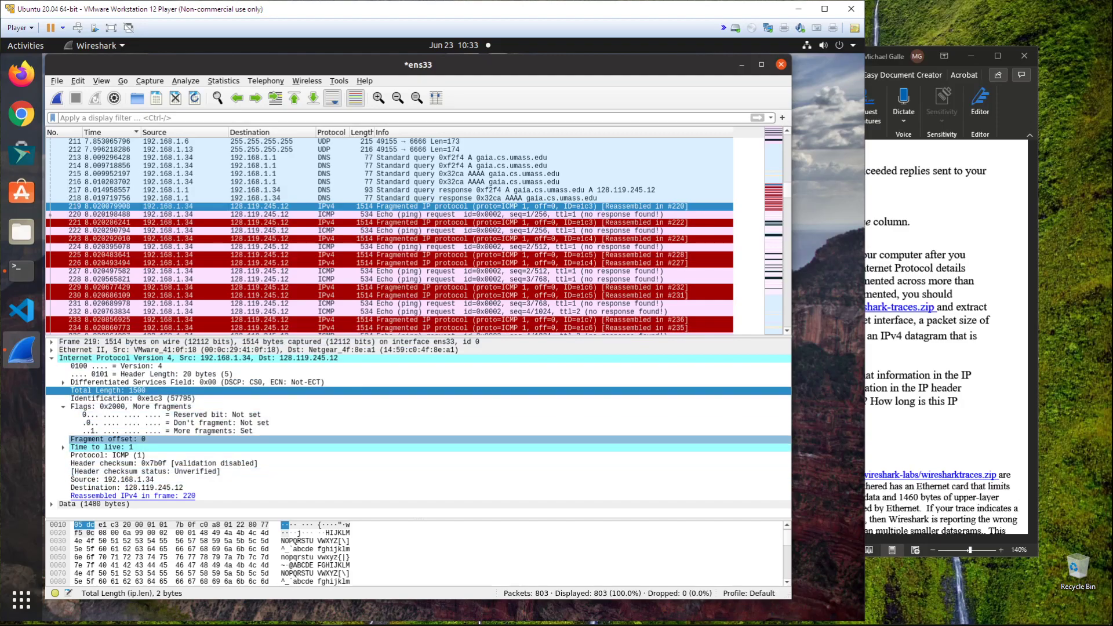
{"action": "left_click", "coordinate": [251, 214]}
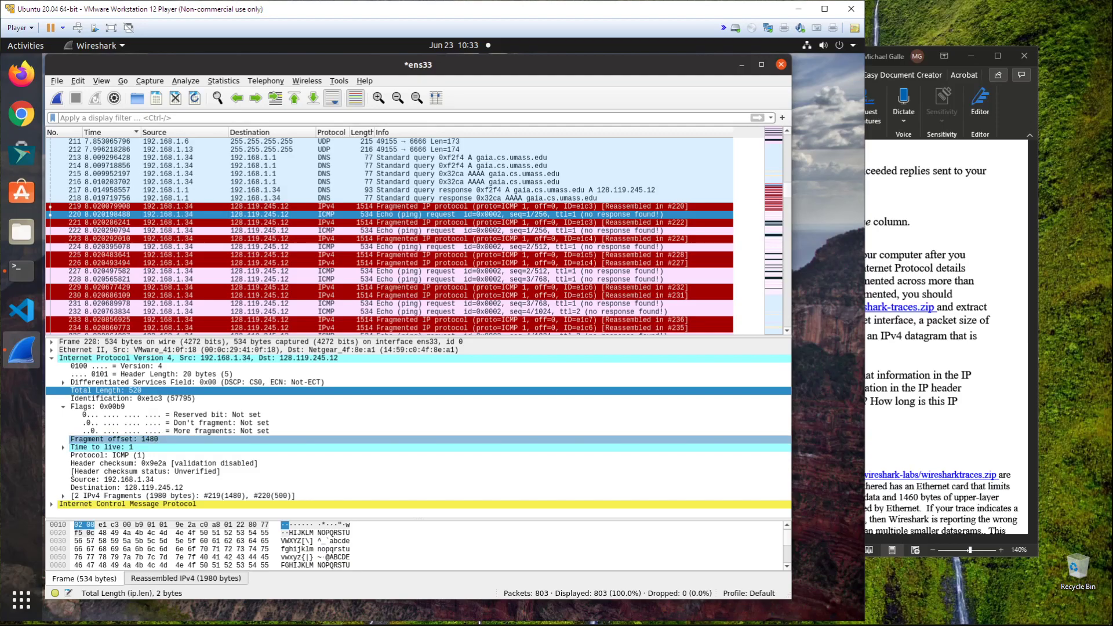
- Switch to the Word lab document, clear the text selection in question 10 and place the cursor after question 11's first sentence
{"action": "key", "text": "alt+Tab"}
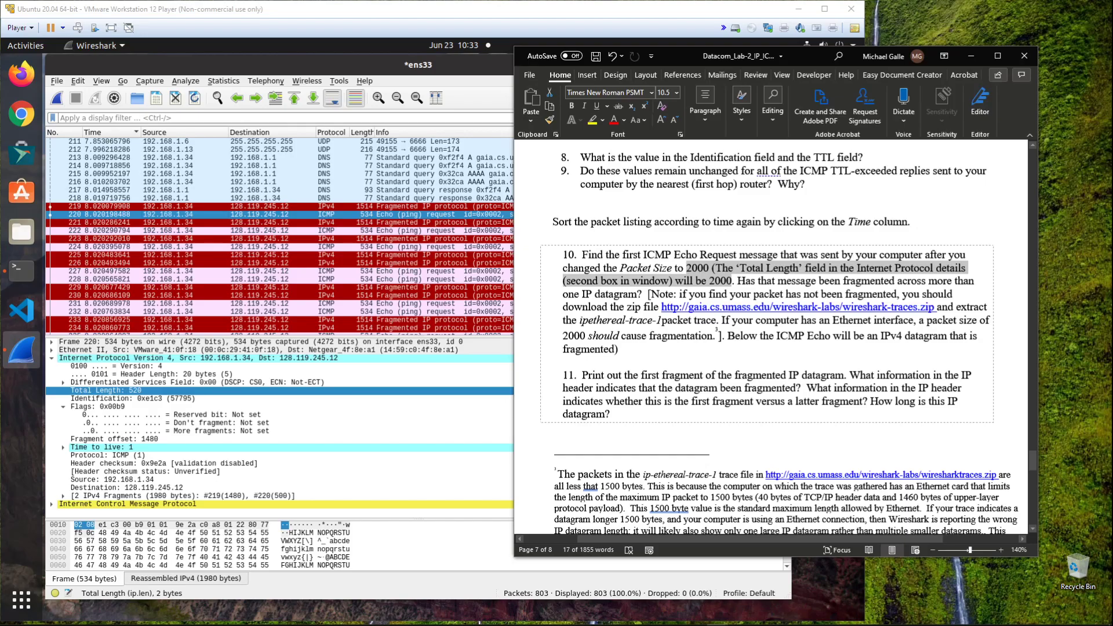
{"action": "left_click", "coordinate": [735, 281]}
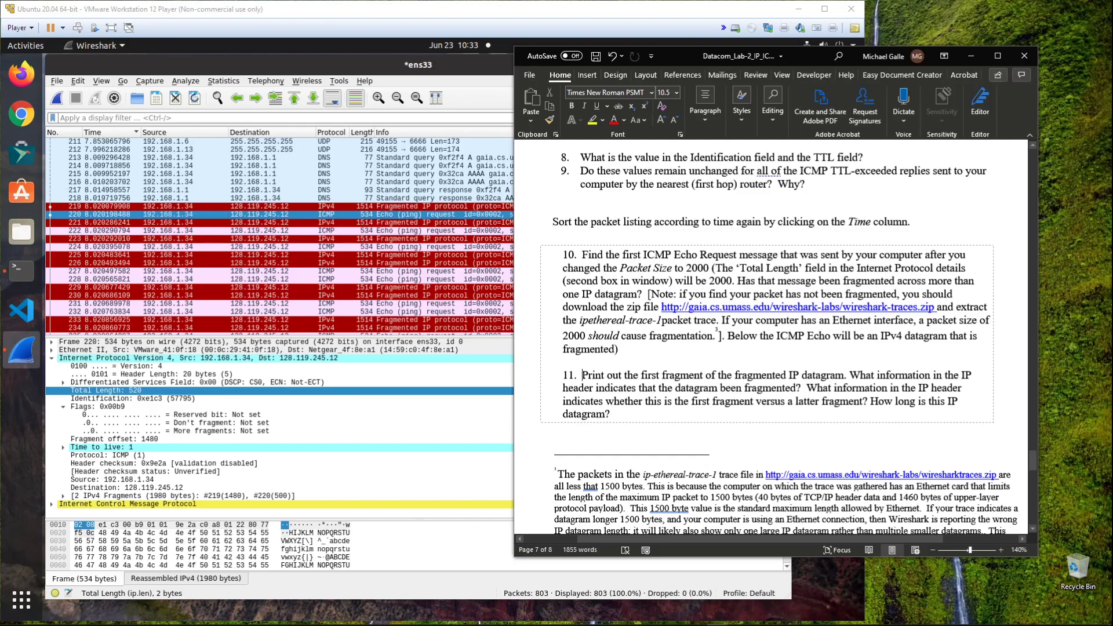
{"action": "left_click", "coordinate": [848, 375]}
- Switch to Wireshark and copy all visible selected tree items of frame 219's Internet Protocol Version 4 header
{"action": "left_click", "coordinate": [417, 207]}
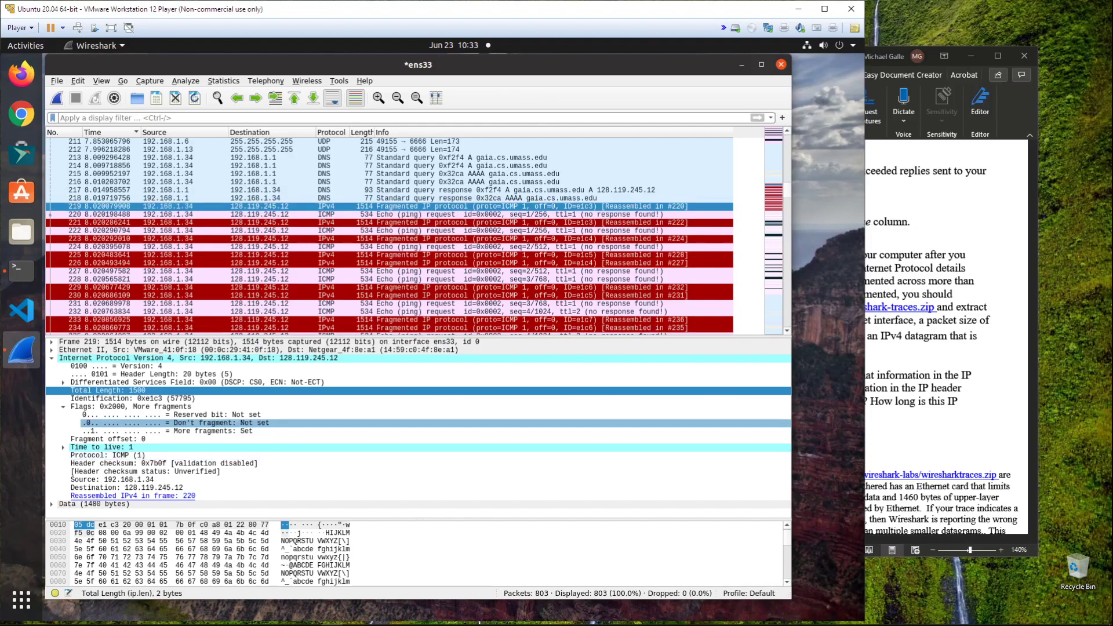
{"action": "right_click", "coordinate": [67, 358]}
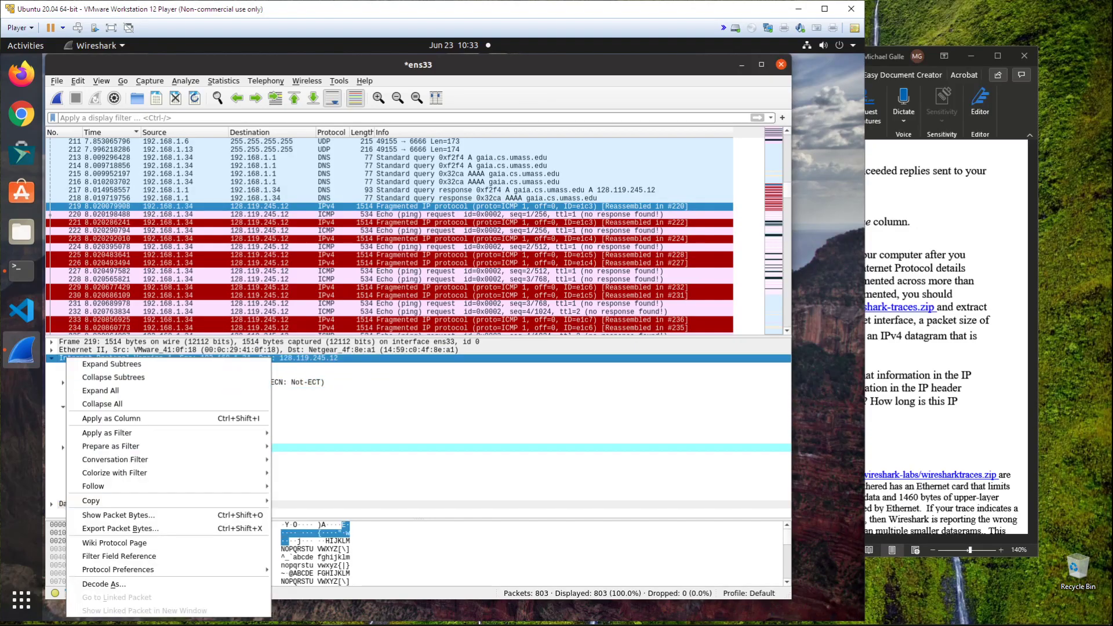
{"action": "mouse_move", "coordinate": [174, 500]}
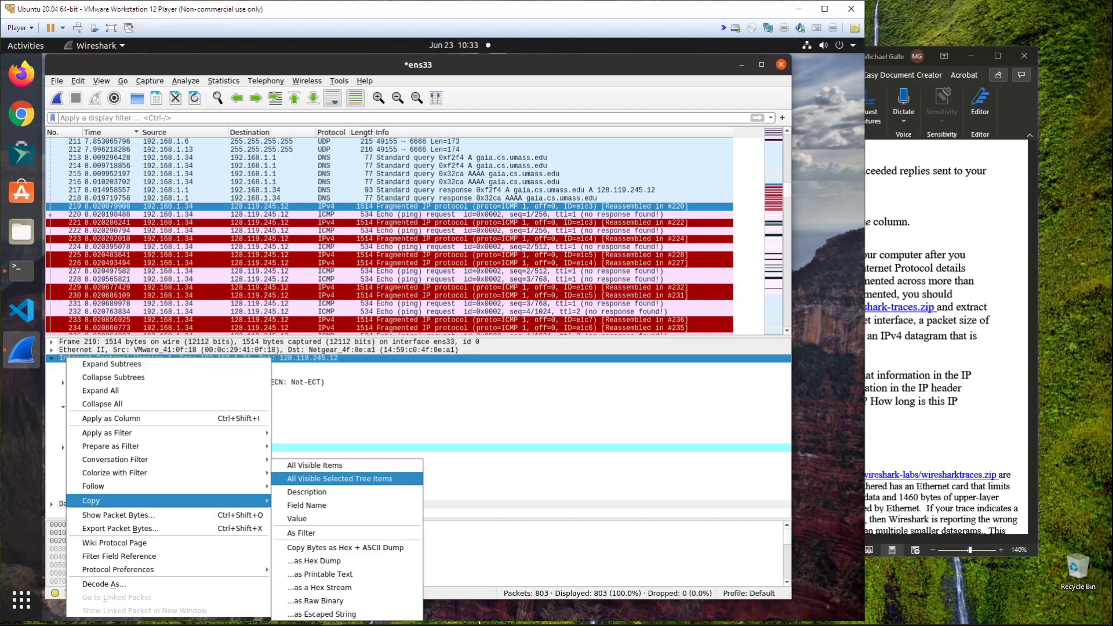
{"action": "left_click", "coordinate": [340, 478]}
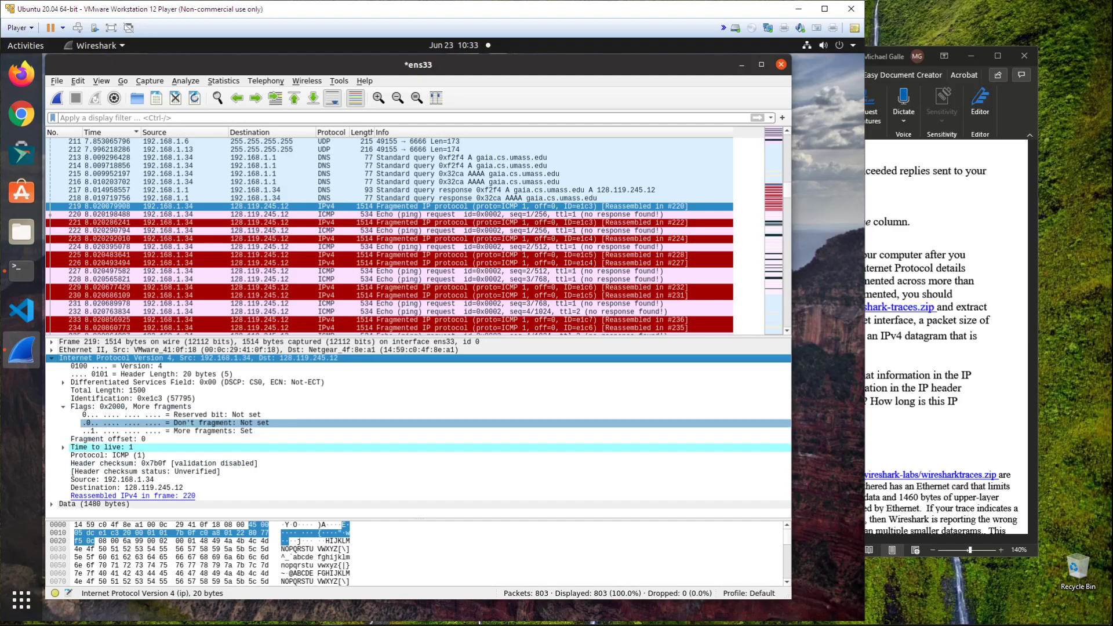
- Reread question 11 in the Word document and check it against the IP flags and Fragment offset of frames 219 and 220 in Wireshark
{"action": "left_click", "coordinate": [928, 426]}
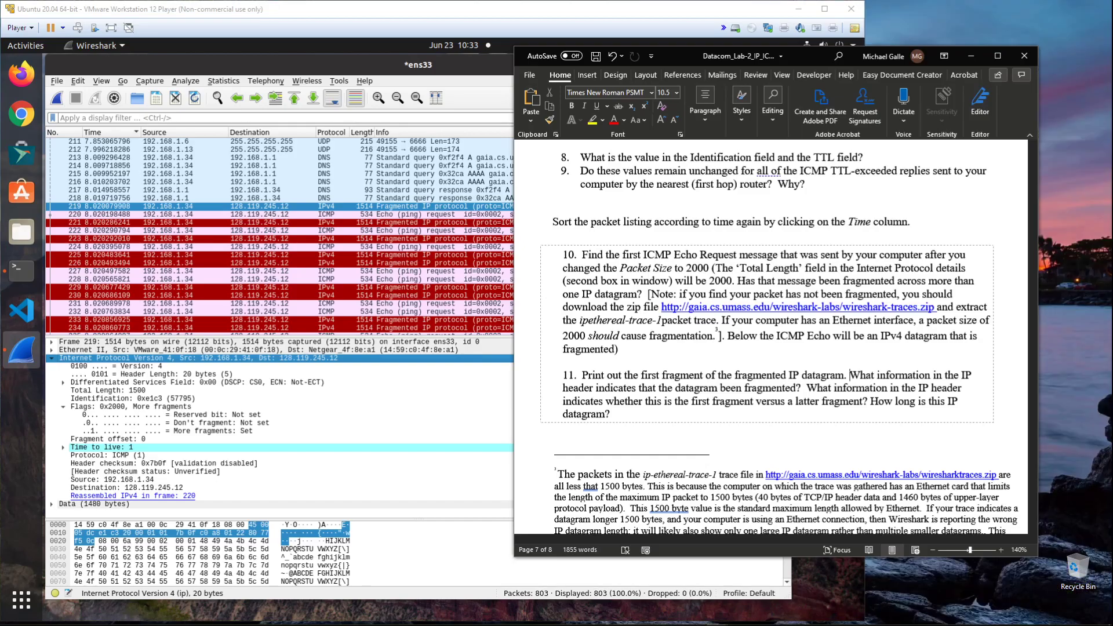
{"action": "left_click", "coordinate": [405, 215]}
{"action": "left_click", "coordinate": [406, 214]}
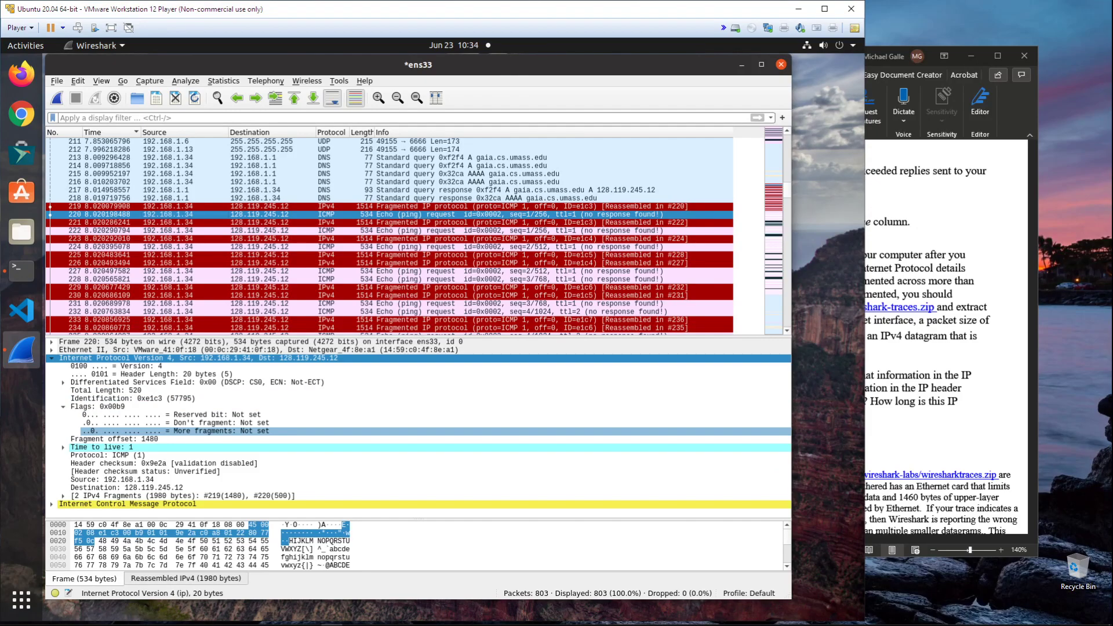
{"action": "left_click", "coordinate": [927, 359]}
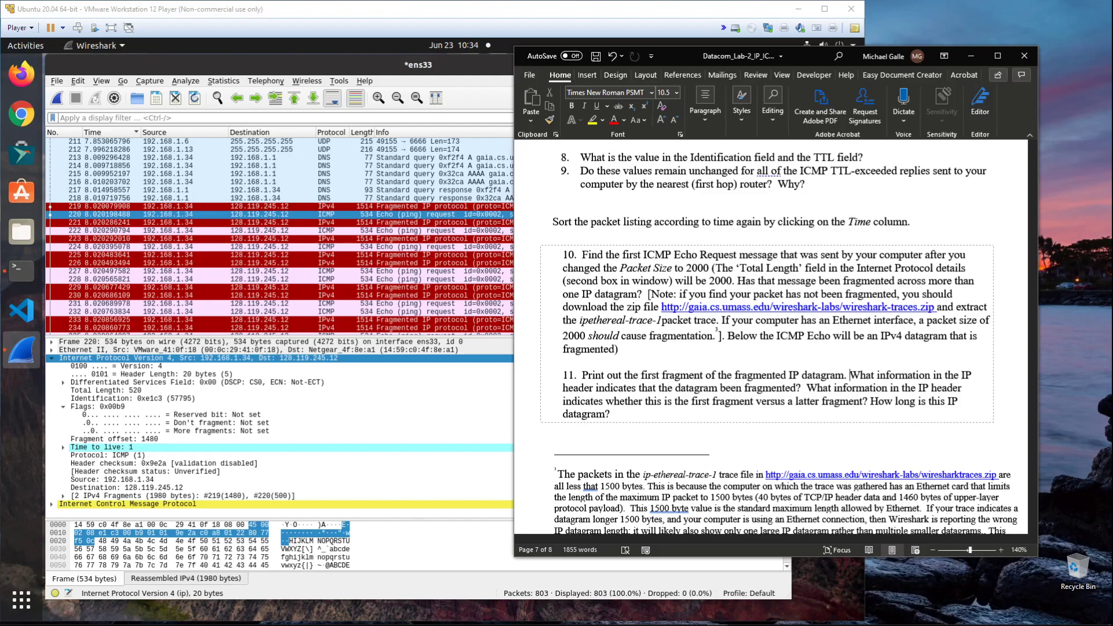
{"action": "left_click", "coordinate": [371, 207]}
{"action": "left_click", "coordinate": [371, 207]}
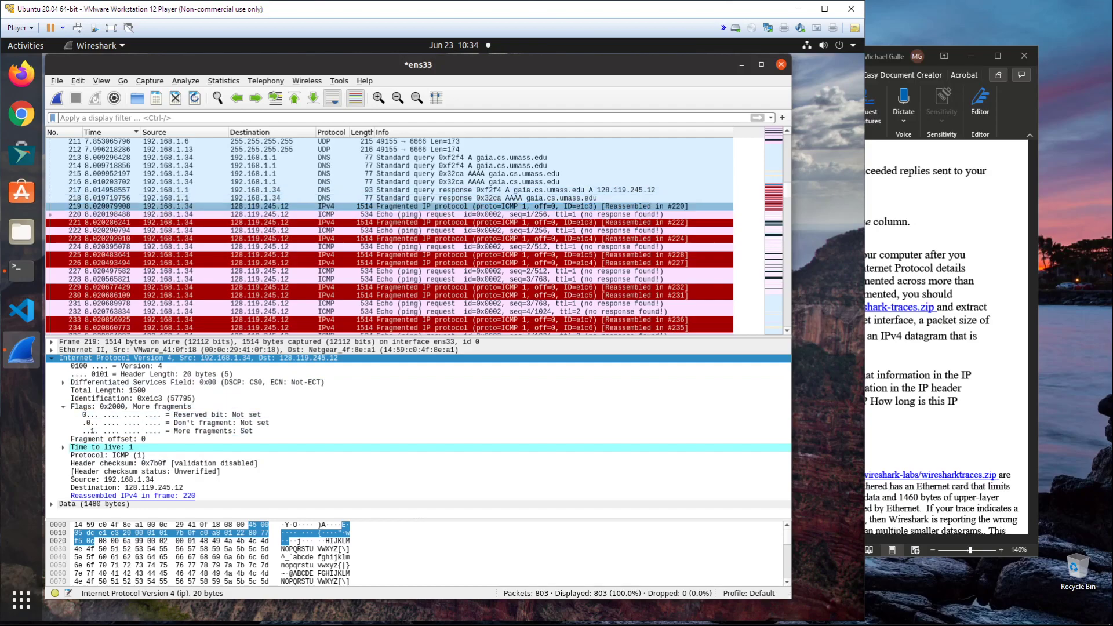
{"action": "left_click", "coordinate": [371, 215]}
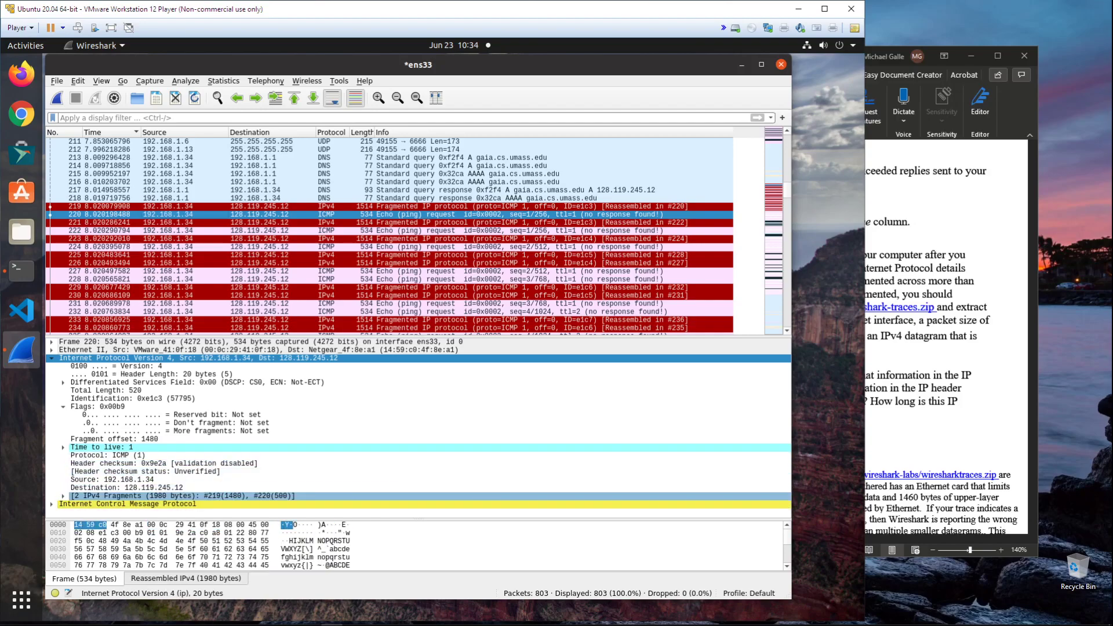
- Expand frame 220's IPv4 Fragments list and follow it to frame 219's Data section, returning to frame 220's reassembly details
{"action": "left_click", "coordinate": [63, 496]}
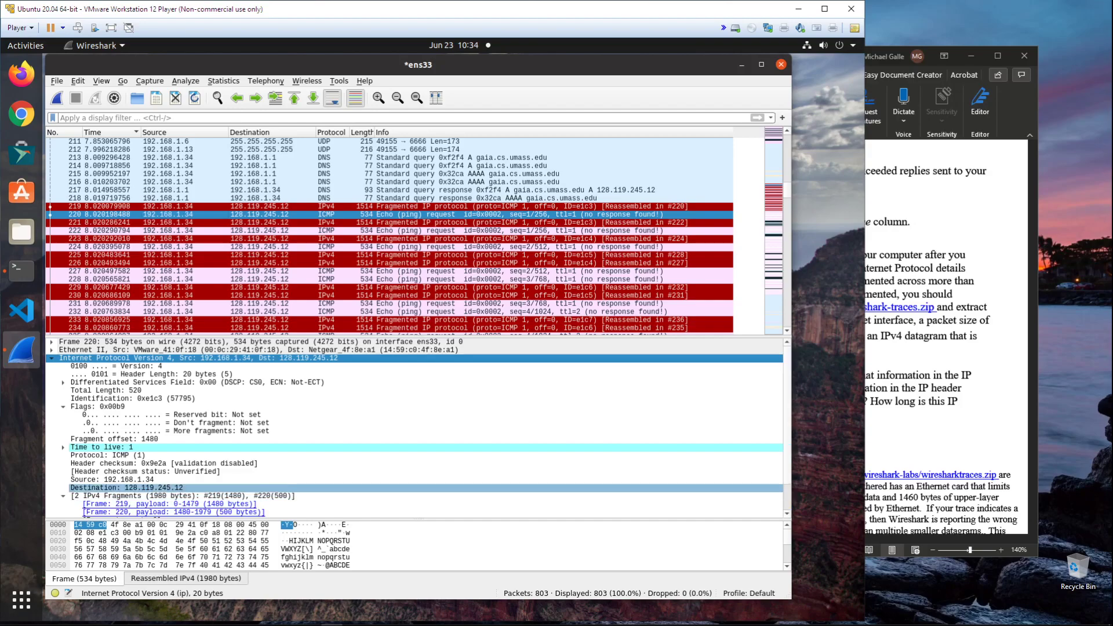
{"action": "scroll", "coordinate": [232, 437], "scroll_direction": "down", "scroll_amount": 2}
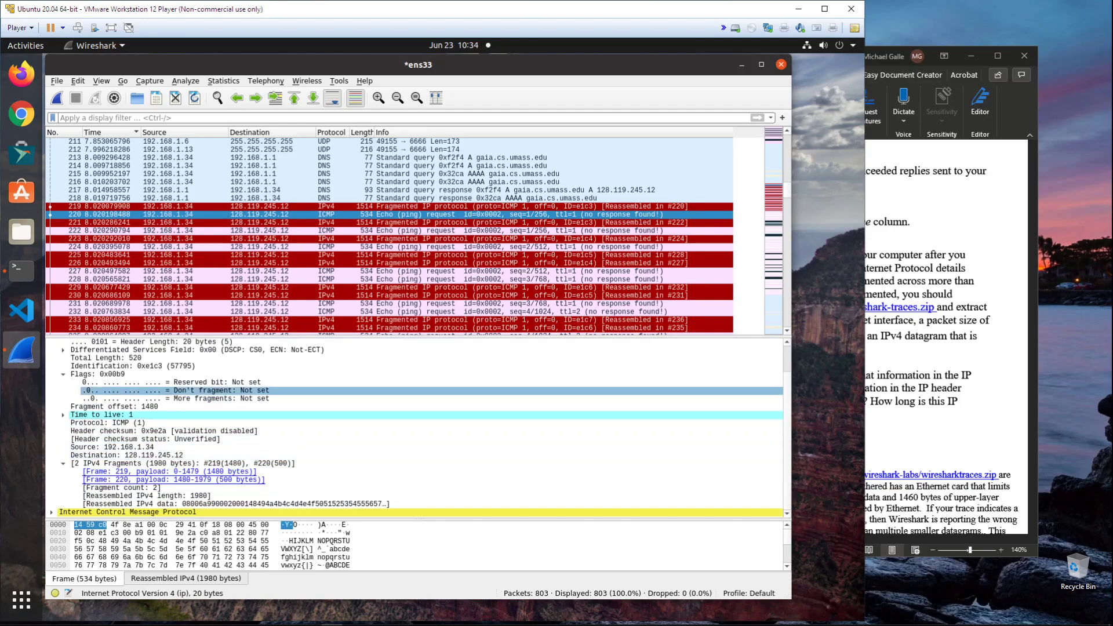
{"action": "left_click", "coordinate": [168, 471]}
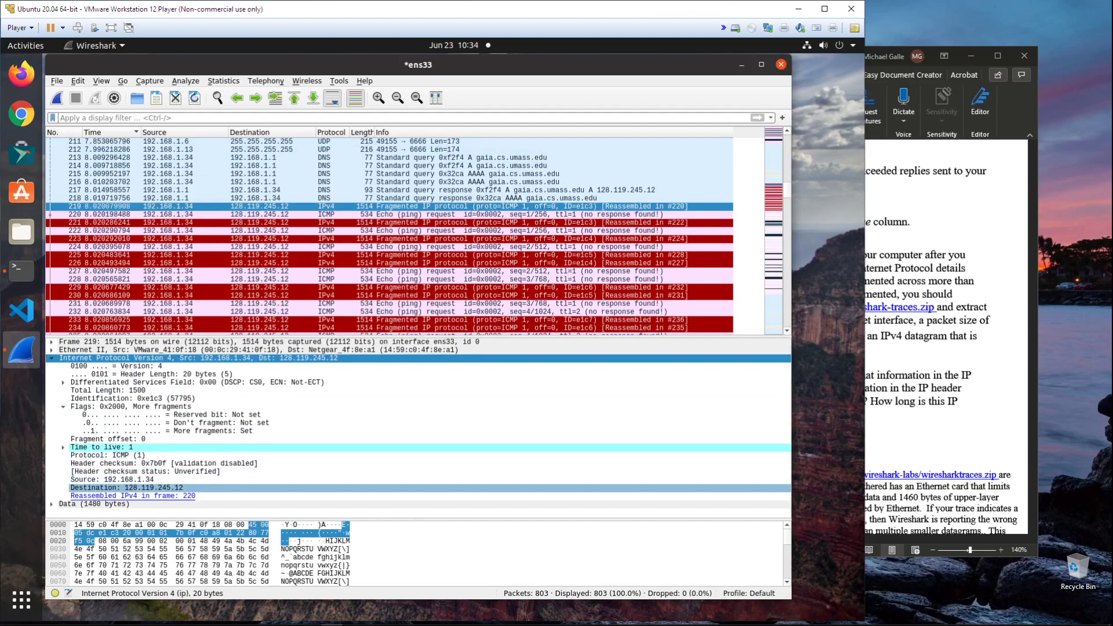
{"action": "left_click", "coordinate": [51, 505]}
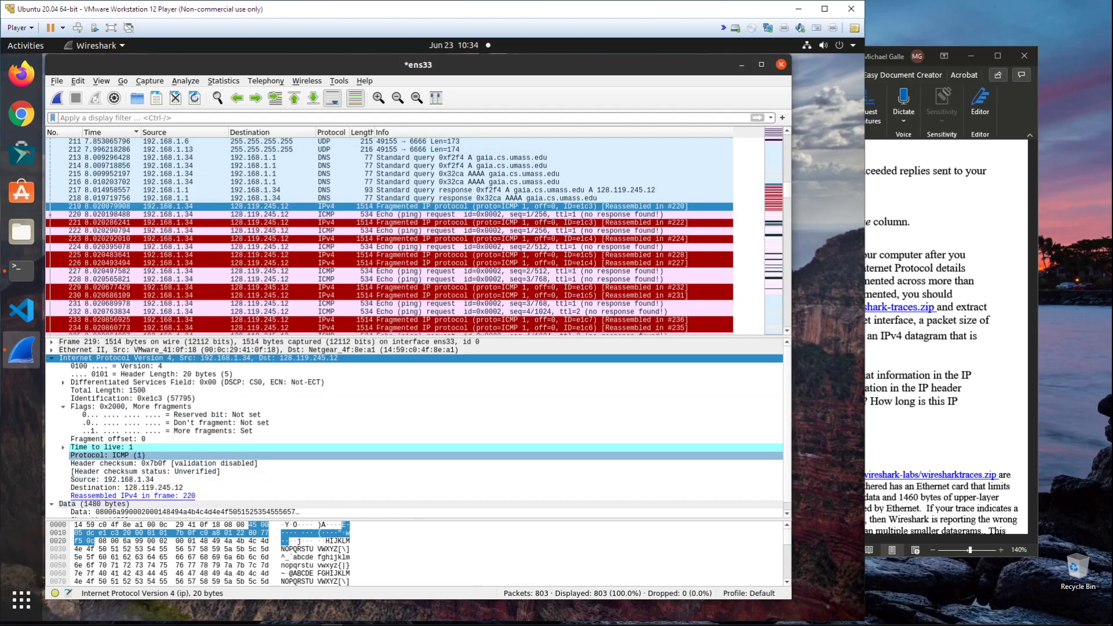
{"action": "left_click", "coordinate": [174, 214]}
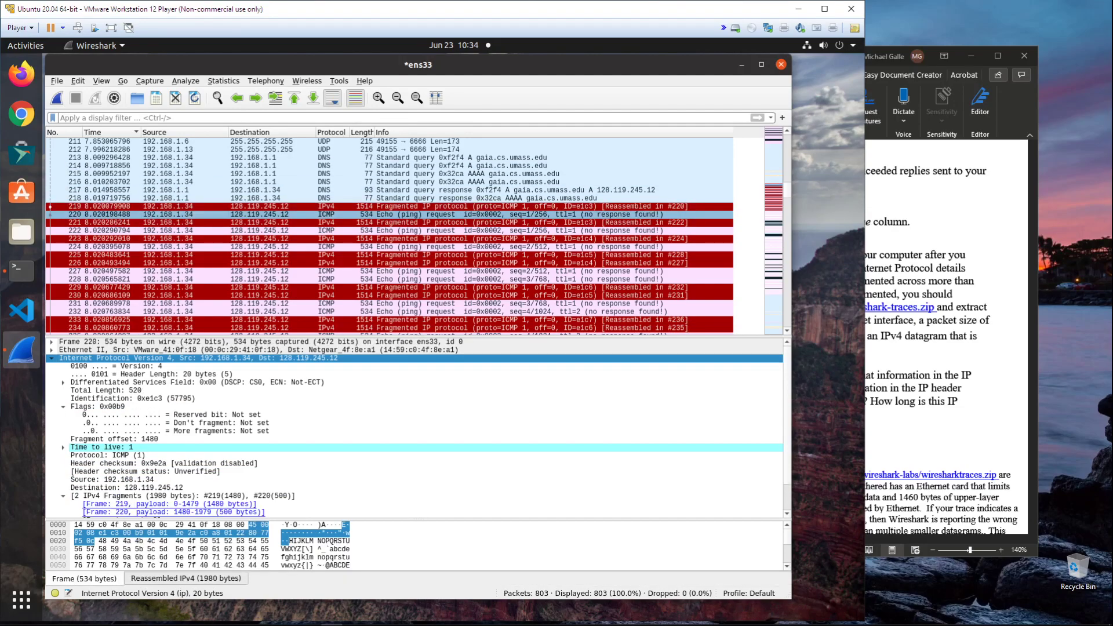
{"action": "scroll", "coordinate": [174, 439], "scroll_direction": "down", "scroll_amount": 1}
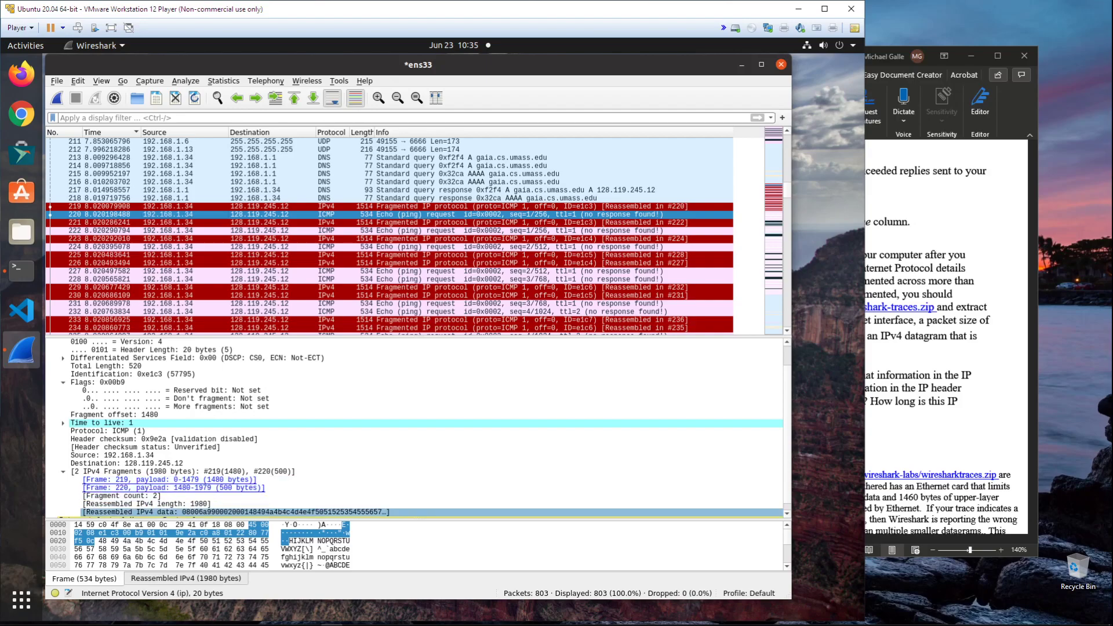
- Expand frame 220's Internet Control Message Protocol section, examine its header and data fields, and collapse it again
{"action": "scroll", "coordinate": [406, 488], "scroll_direction": "down", "scroll_amount": 1}
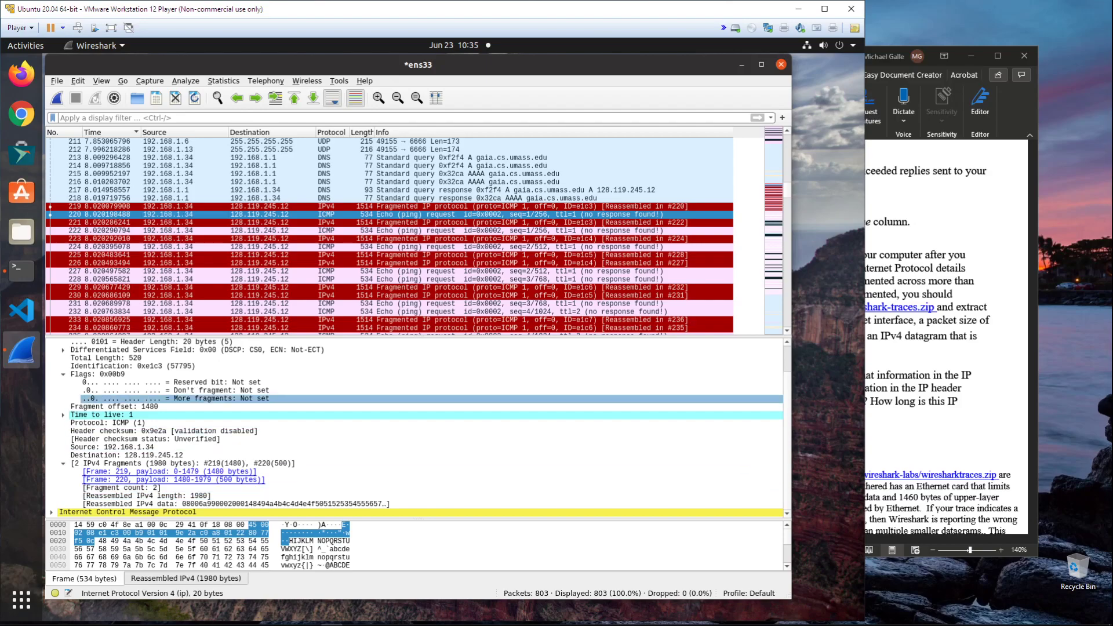
{"action": "left_click", "coordinate": [51, 513]}
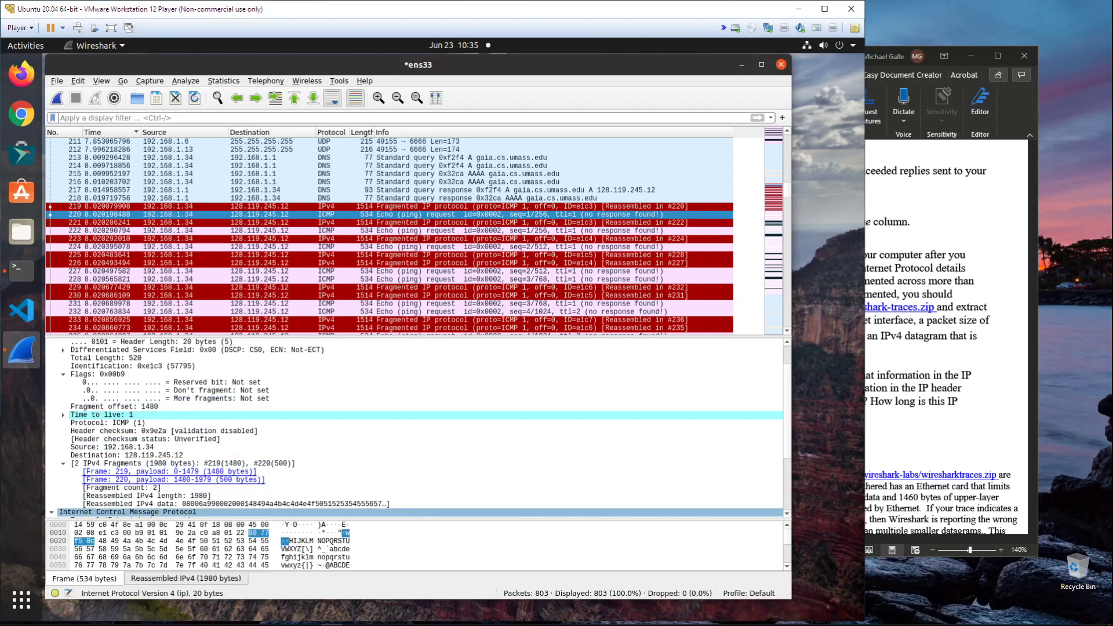
{"action": "scroll", "coordinate": [116, 448], "scroll_direction": "down", "scroll_amount": 4}
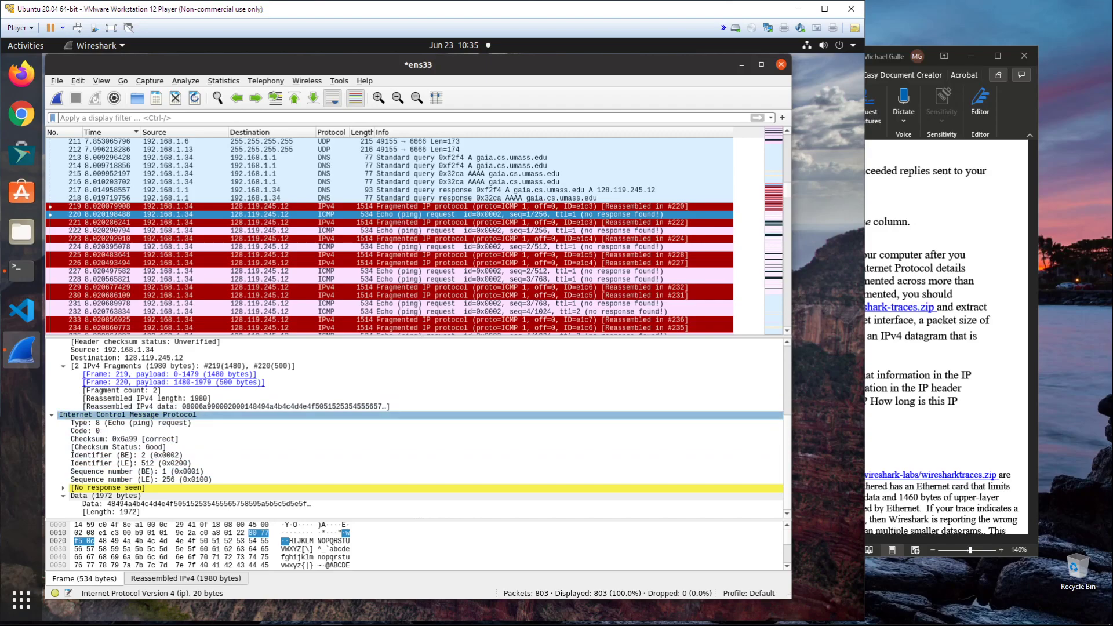
{"action": "left_click", "coordinate": [51, 414]}
- Reread question 11 in the Word document and check it against frame 220's IP header and frame 219's Total Length field in Wireshark
{"action": "left_click", "coordinate": [926, 355]}
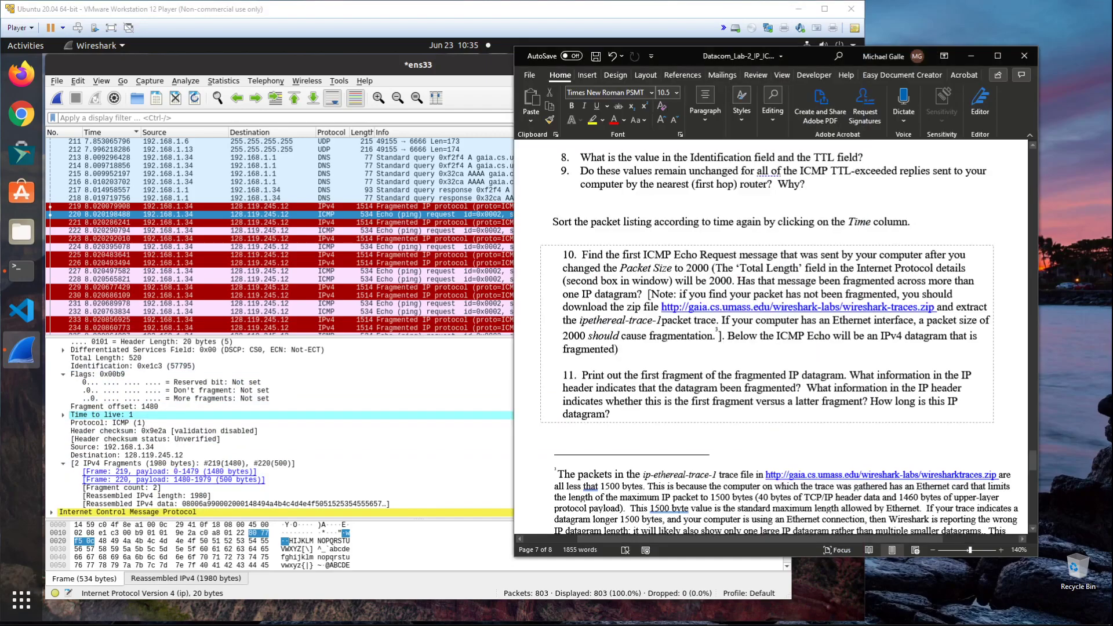
{"action": "left_click", "coordinate": [850, 376]}
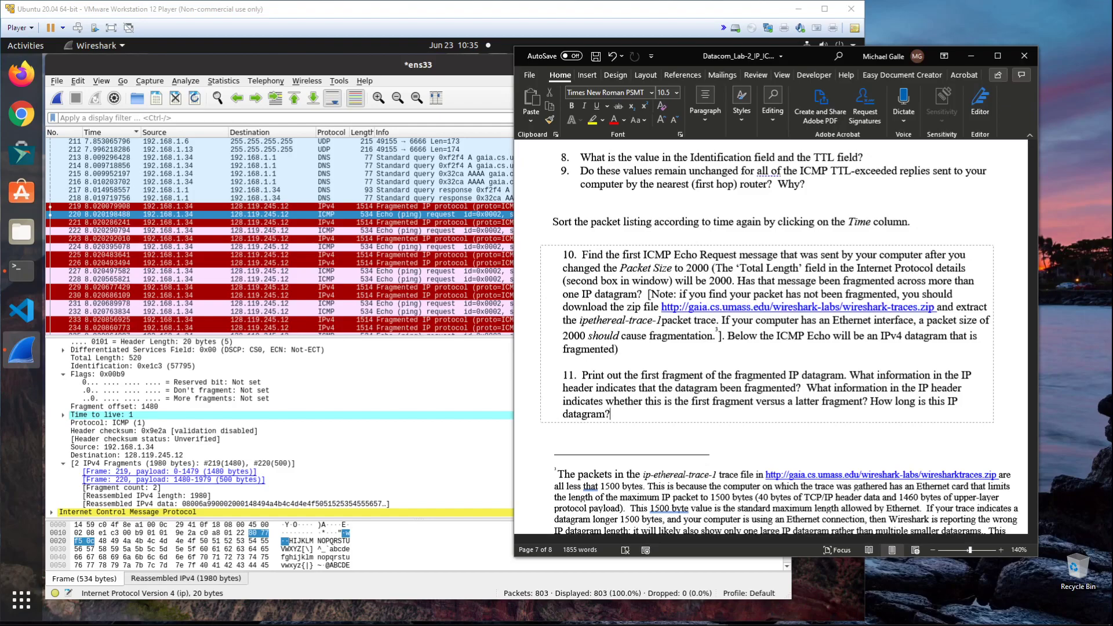
{"action": "left_click", "coordinate": [348, 462]}
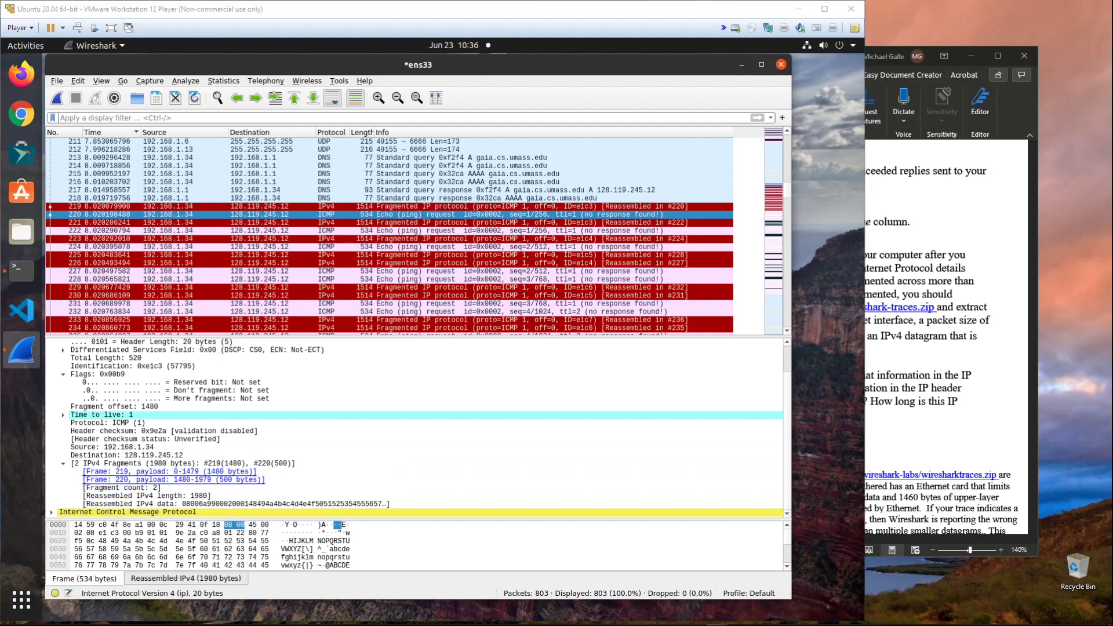
{"action": "left_click", "coordinate": [927, 361]}
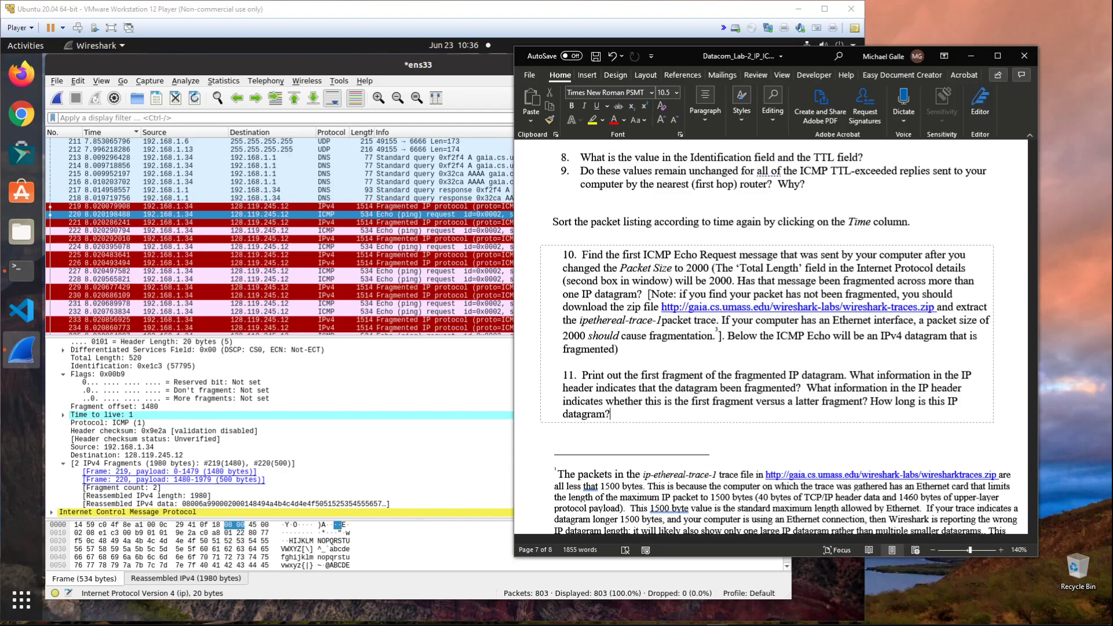
{"action": "left_click", "coordinate": [458, 207]}
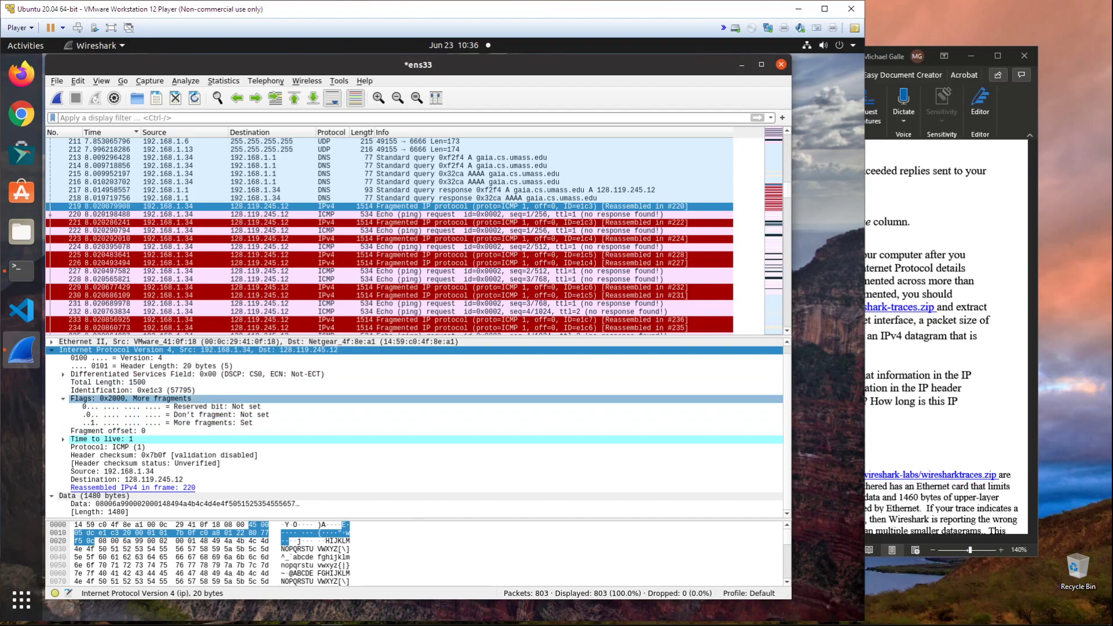
{"action": "left_click", "coordinate": [108, 382]}
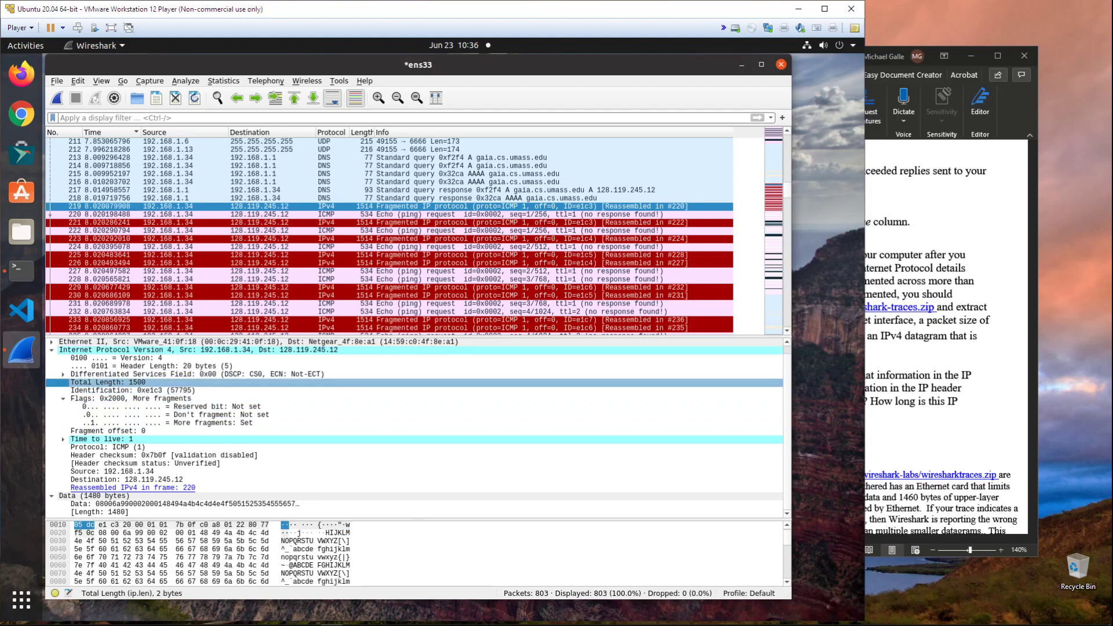
- Switch to the Word lab document and read questions 12 to 15 on the last page
{"action": "left_click", "coordinate": [922, 406]}
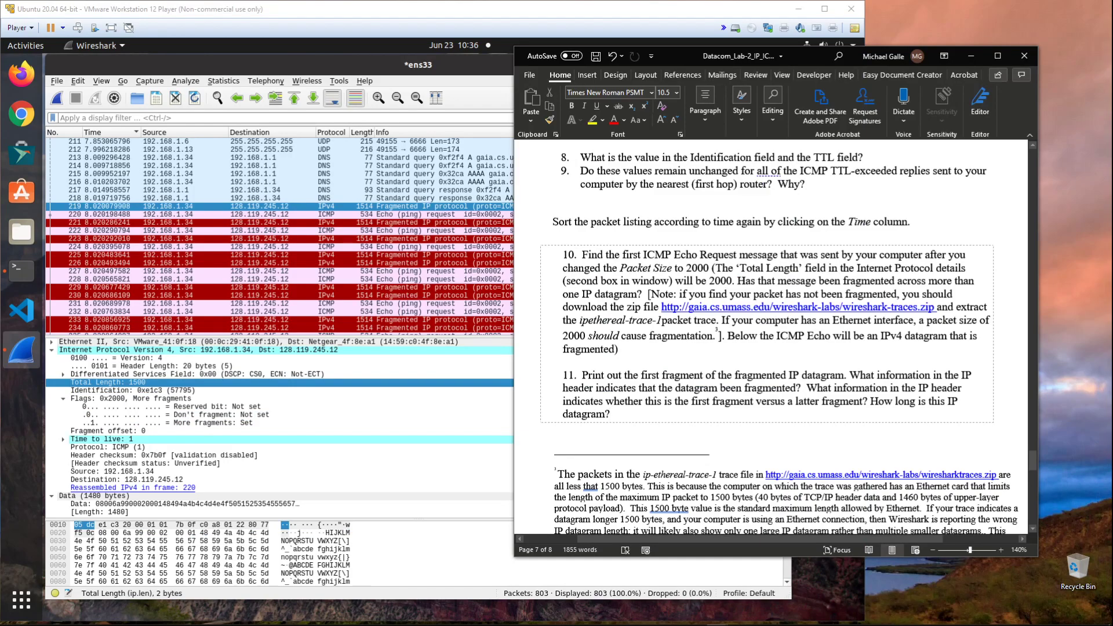
{"action": "scroll", "coordinate": [771, 336], "scroll_direction": "down", "scroll_amount": 6}
{"action": "scroll", "coordinate": [771, 337], "scroll_direction": "up", "scroll_amount": 3}
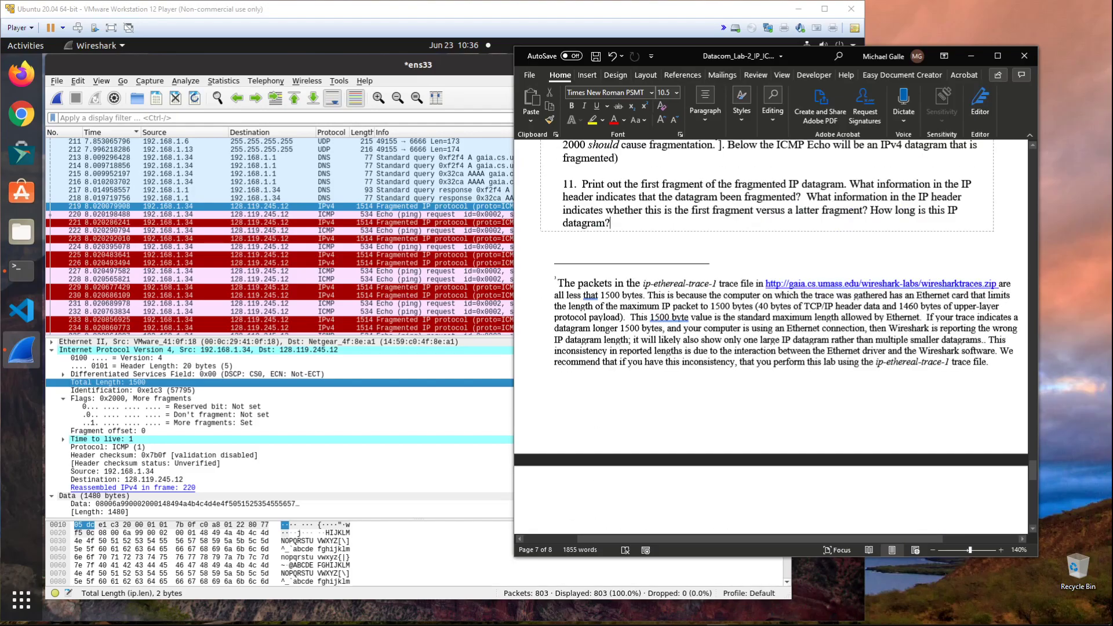
{"action": "scroll", "coordinate": [771, 336], "scroll_direction": "down", "scroll_amount": 4}
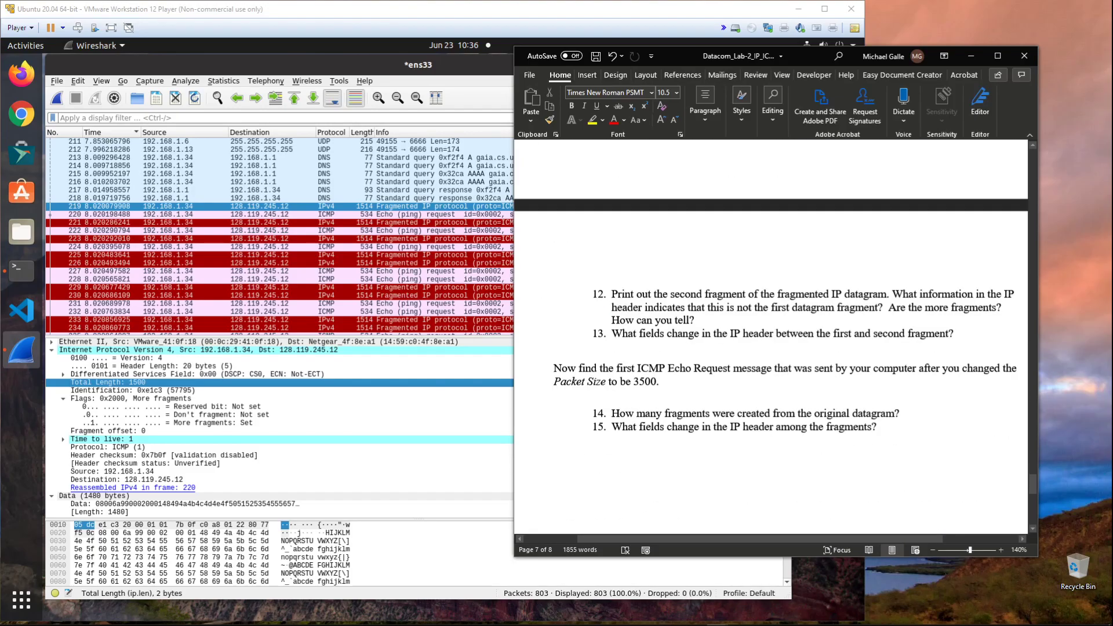
- Select frame 220 in Wireshark, show the copy options for its Internet Protocol Version 4 header, recheck question 13 in Word, and dismiss the options
{"action": "left_click", "coordinate": [406, 214]}
{"action": "left_click", "coordinate": [406, 214]}
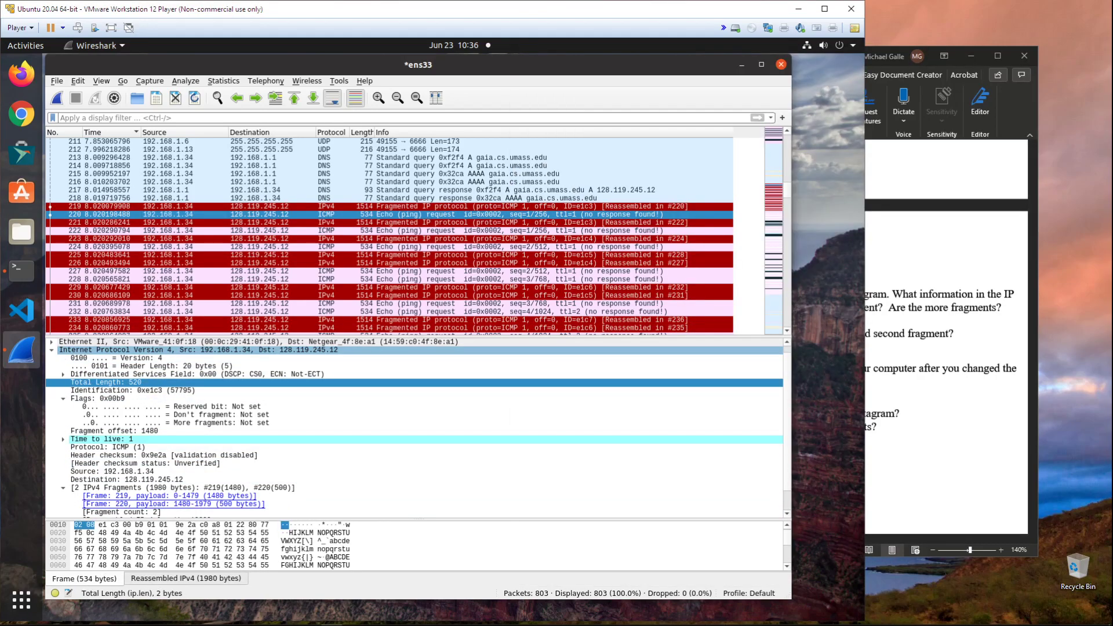
{"action": "right_click", "coordinate": [64, 350]}
{"action": "mouse_move", "coordinate": [174, 491]}
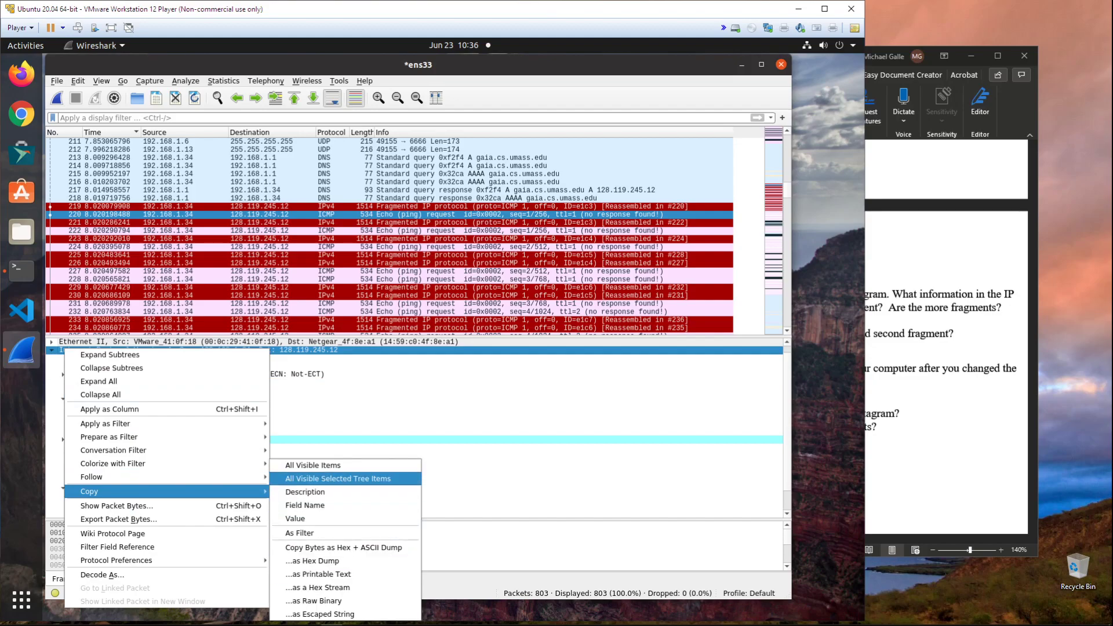
{"action": "left_click", "coordinate": [946, 348]}
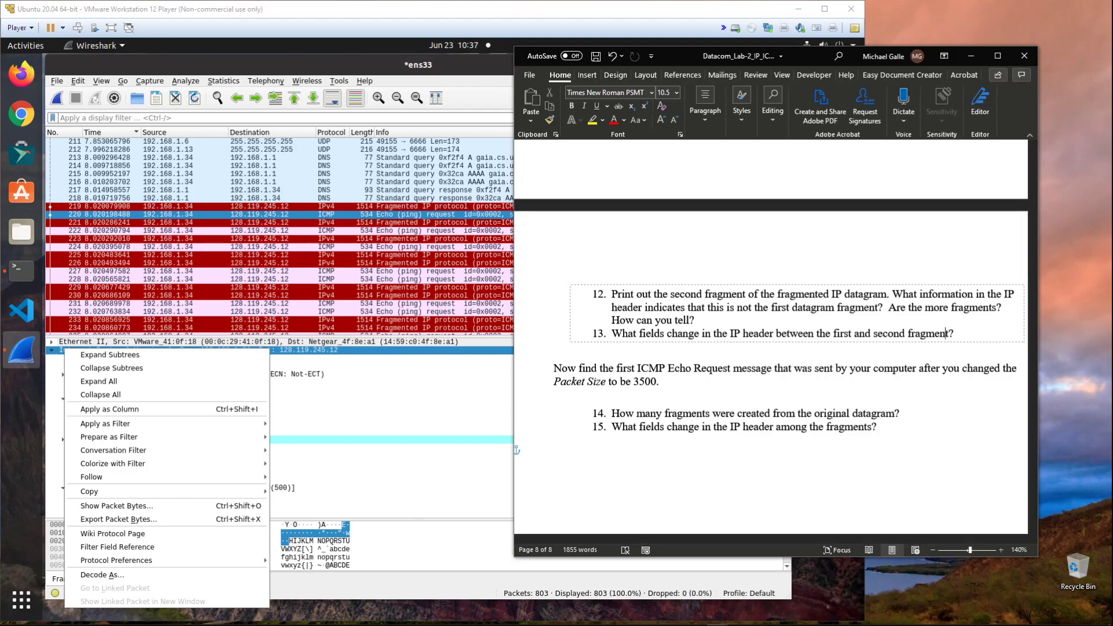
{"action": "left_click", "coordinate": [371, 409]}
{"action": "left_click", "coordinate": [359, 415]}
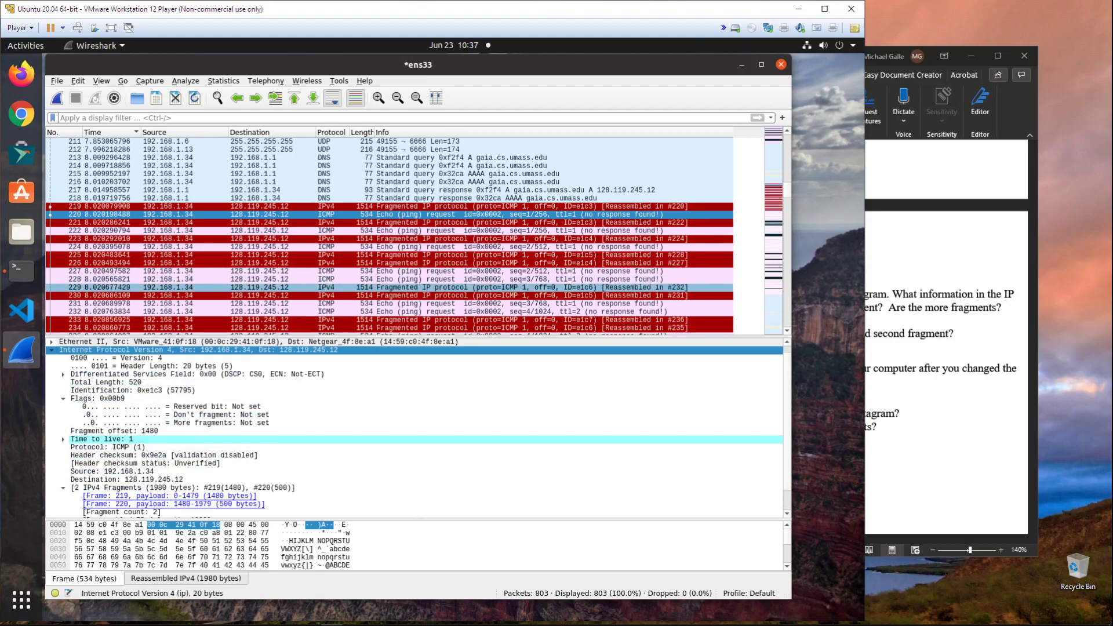
- Switch to Word and highlight the instruction to find the first ICMP Echo Request sent with Packet Size 3500
{"action": "left_click", "coordinate": [927, 273]}
{"action": "scroll", "coordinate": [927, 273], "scroll_direction": "down", "scroll_amount": 2}
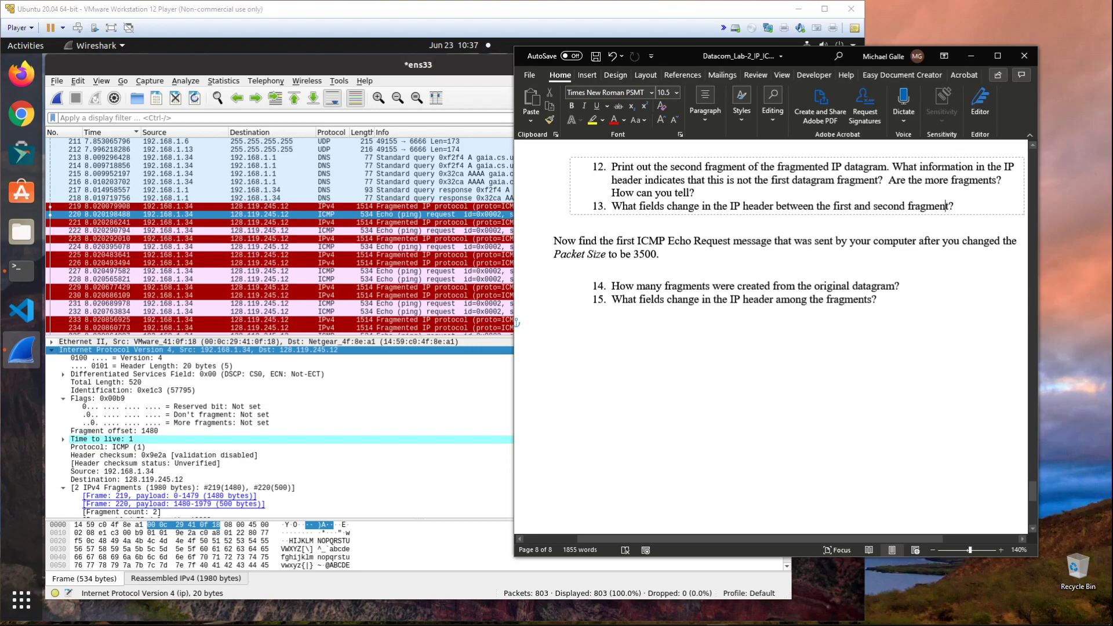
{"action": "left_click_drag", "start_coordinate": [554, 240], "coordinate": [667, 272]}
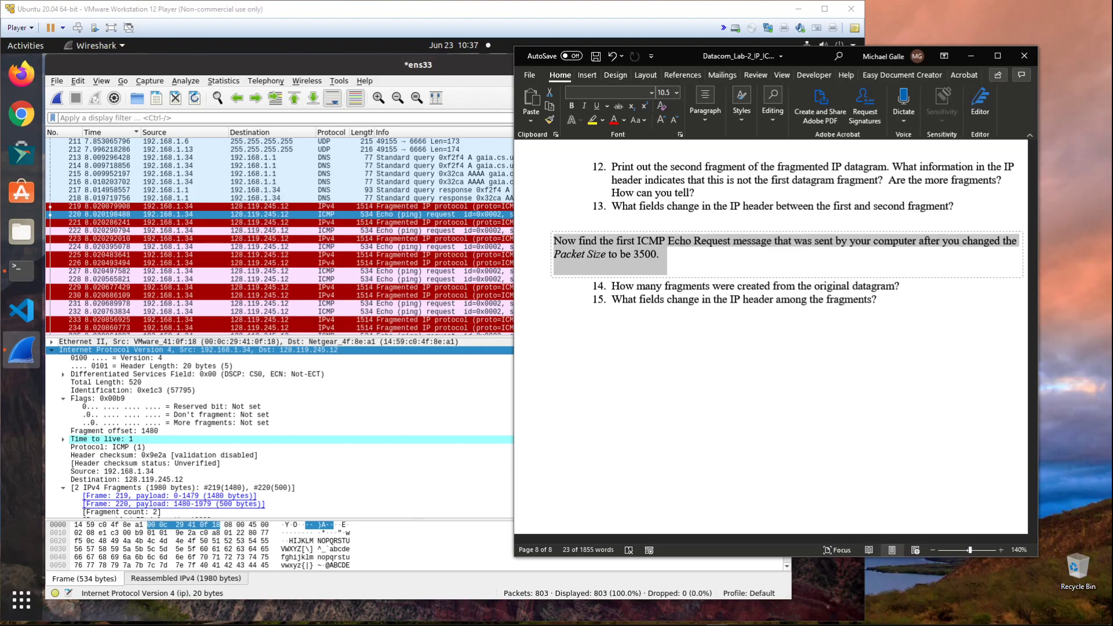
- Switch to Wireshark and inspect the IP headers and fragment lists of frames 236, 267, 271, 272, 277 and 280
{"action": "left_click", "coordinate": [492, 284]}
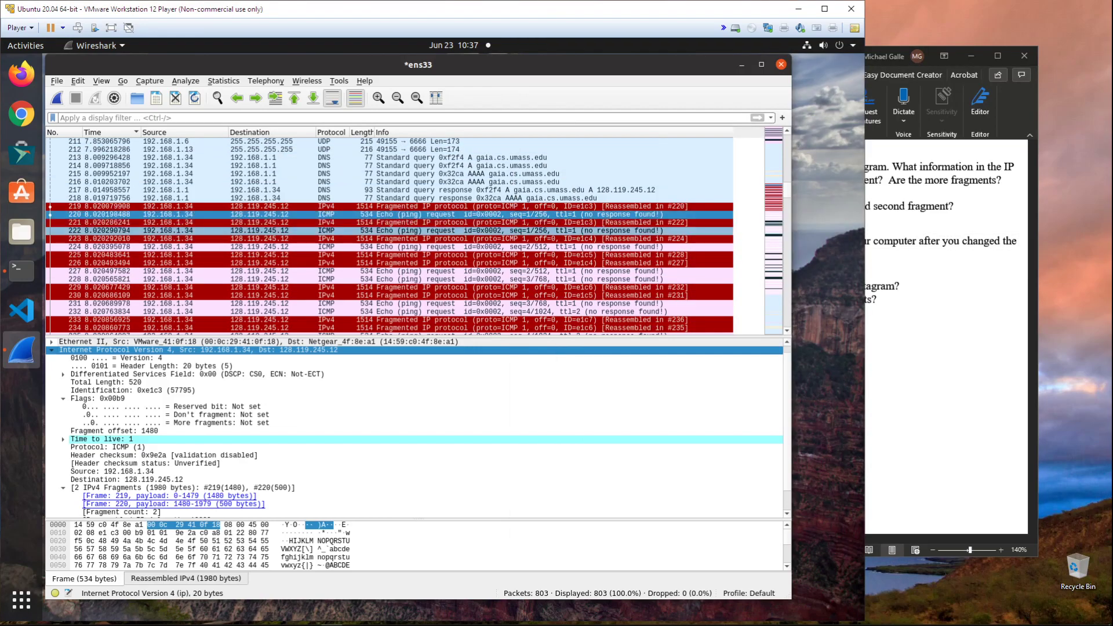
{"action": "scroll", "coordinate": [493, 222], "scroll_direction": "down", "scroll_amount": 2}
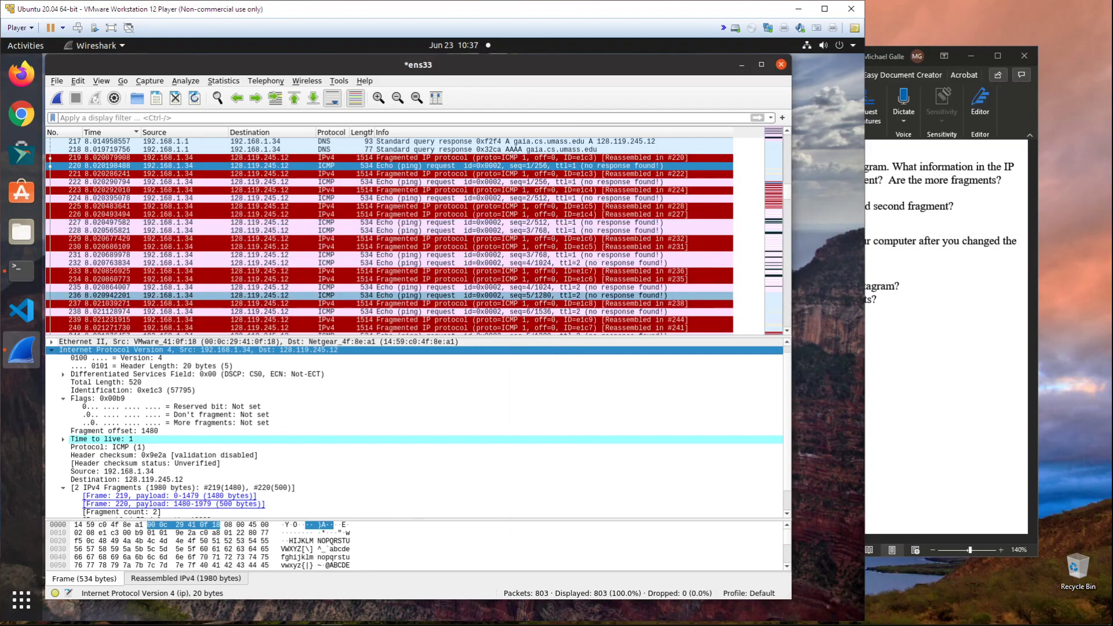
{"action": "left_click", "coordinate": [406, 295]}
{"action": "scroll", "coordinate": [405, 280], "scroll_direction": "down", "scroll_amount": 9}
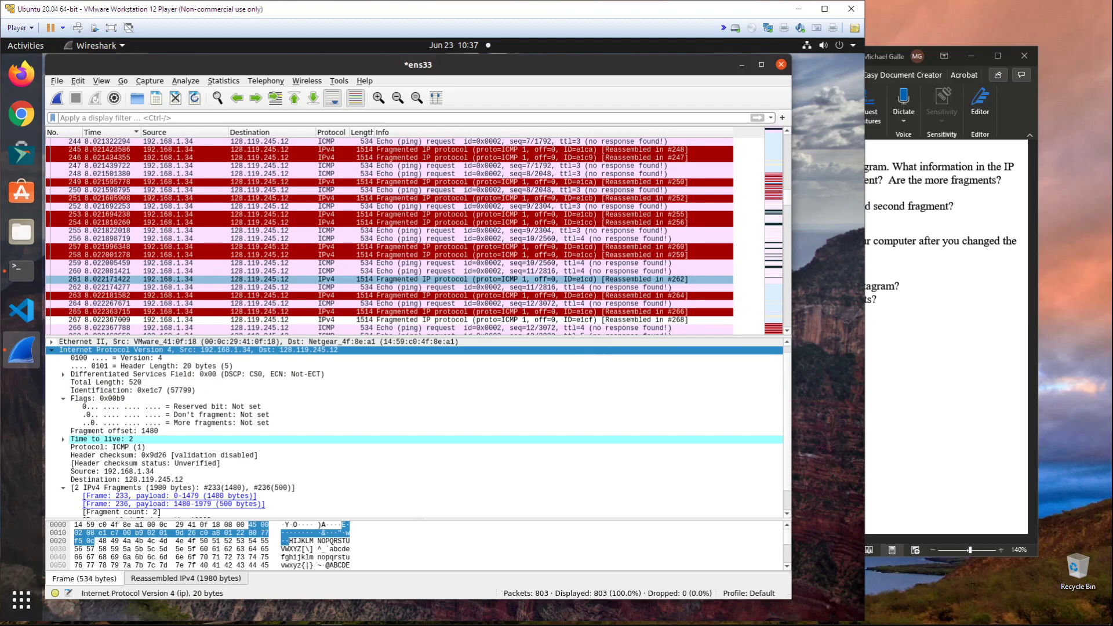
{"action": "scroll", "coordinate": [406, 279], "scroll_direction": "down", "scroll_amount": 2}
{"action": "left_click", "coordinate": [406, 271]}
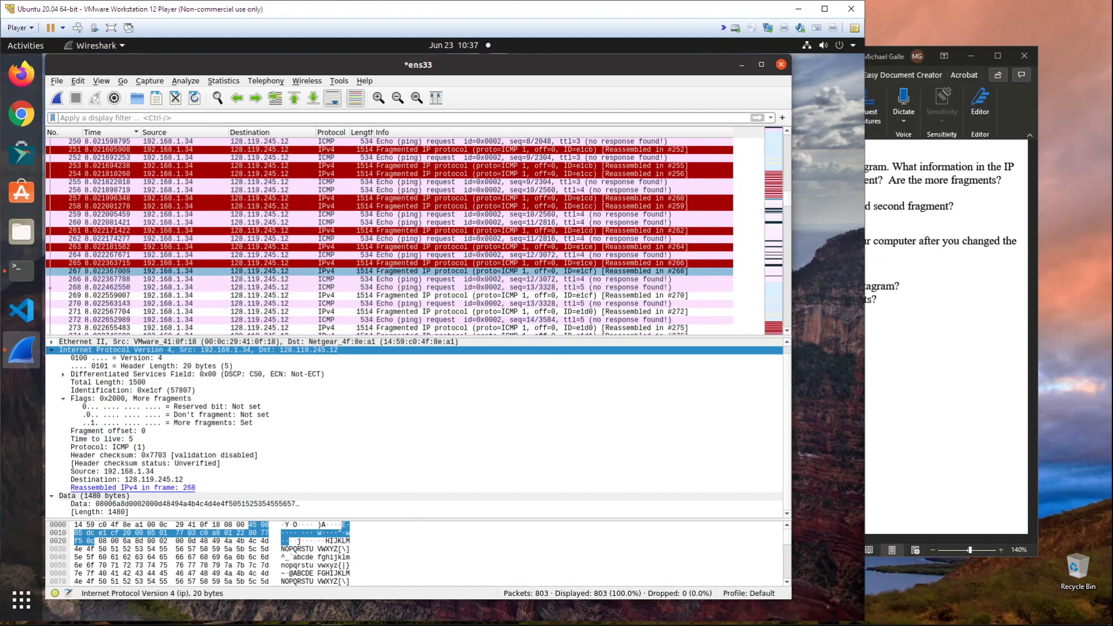
{"action": "scroll", "coordinate": [406, 232], "scroll_direction": "down", "scroll_amount": 5}
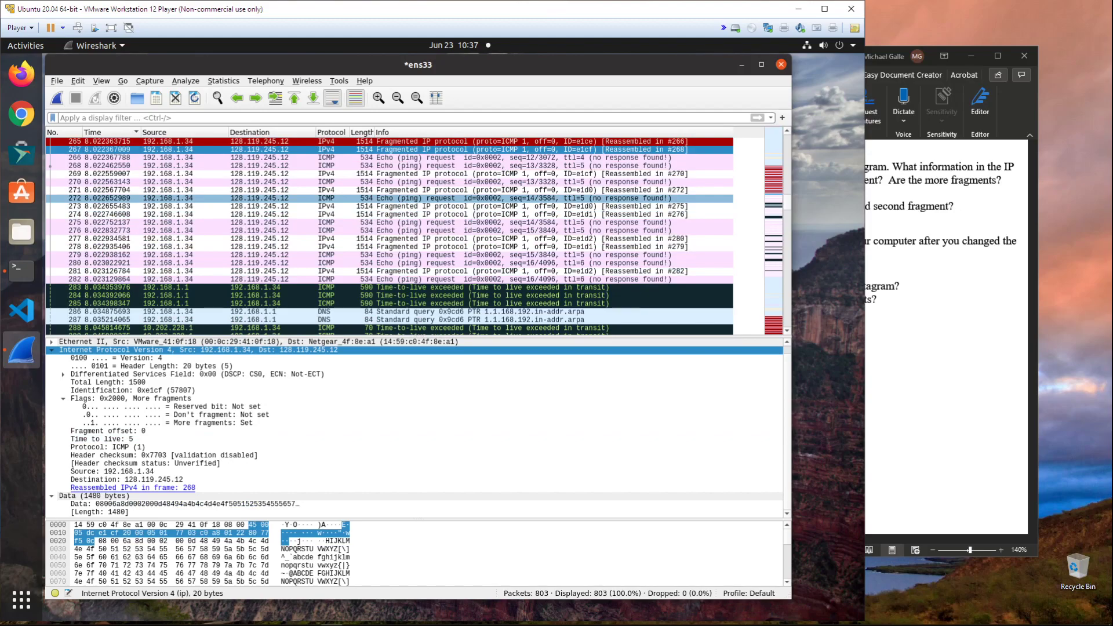
{"action": "left_click", "coordinate": [406, 189]}
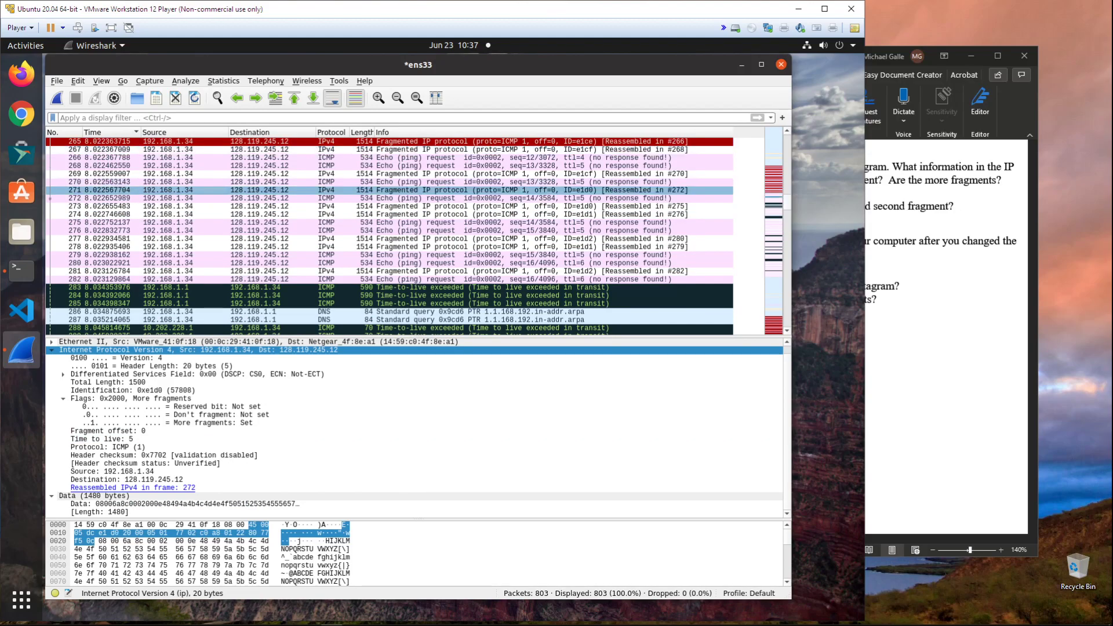
{"action": "left_click", "coordinate": [406, 199]}
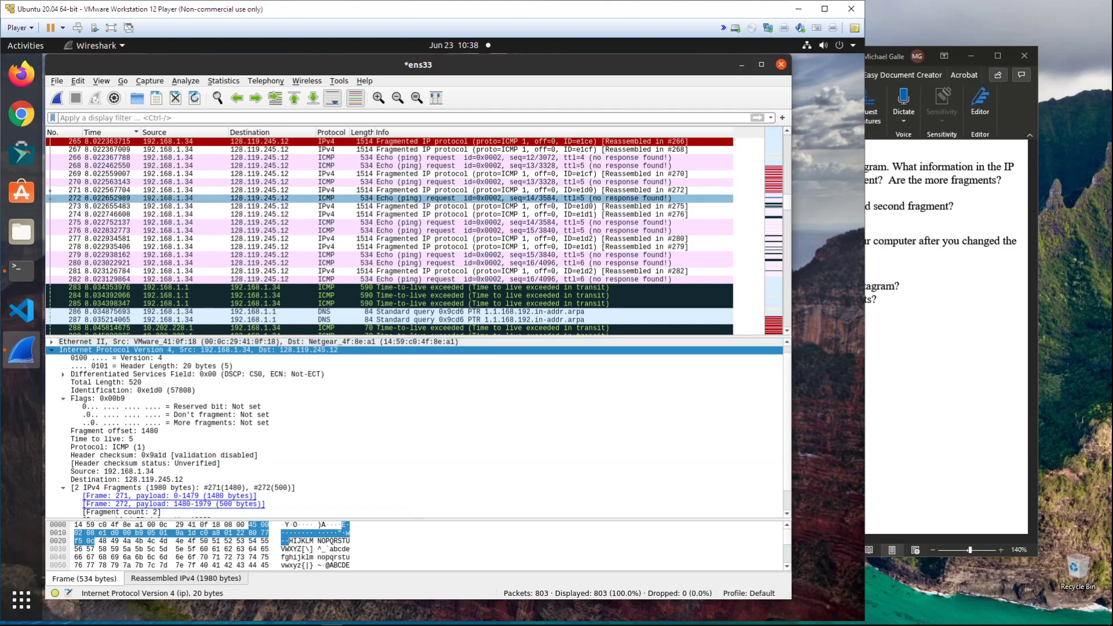
{"action": "left_click", "coordinate": [50, 238]}
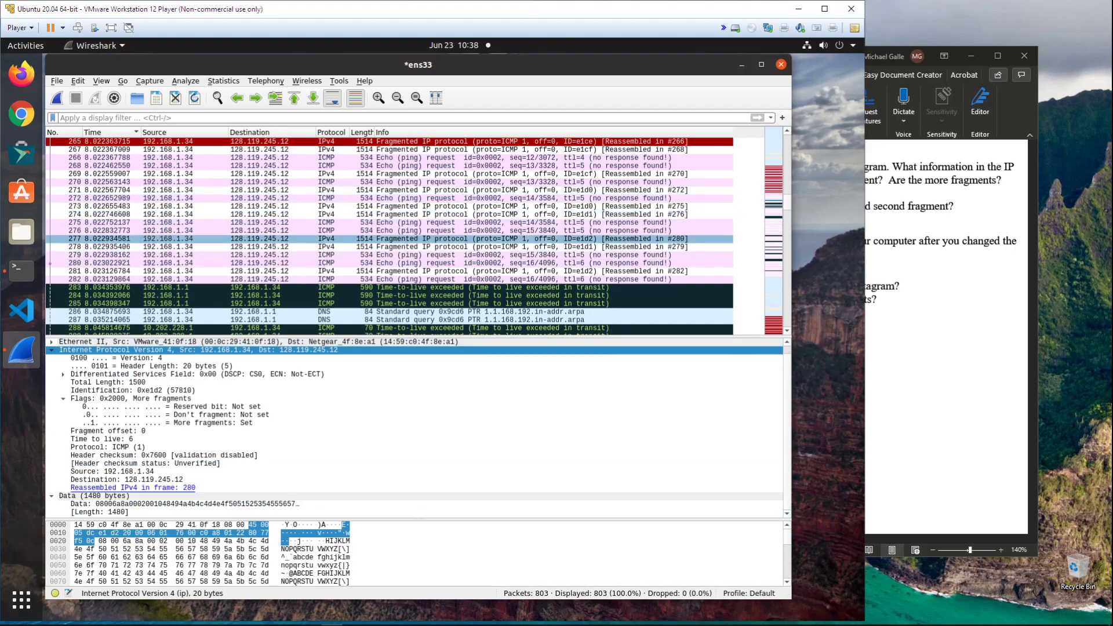
{"action": "left_click", "coordinate": [49, 262]}
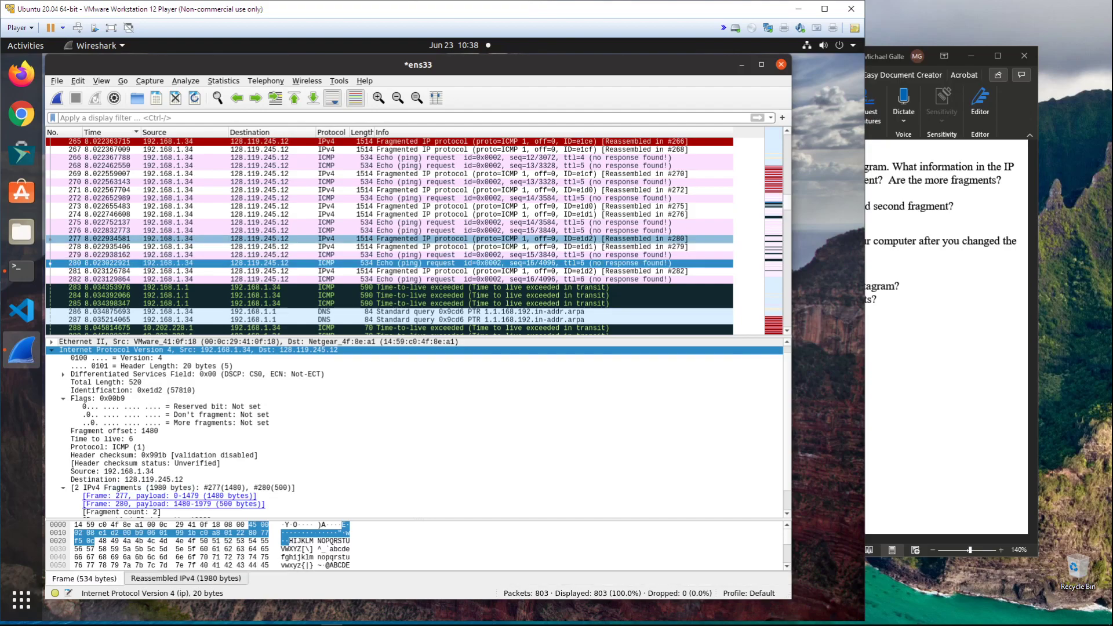
- Step through the packet list from frame 280 to frame 479, looking for the first ICMP Echo Request fragments sent with Packet Size 3500
{"action": "key", "text": "Down"}
{"action": "key", "text": "Down"}
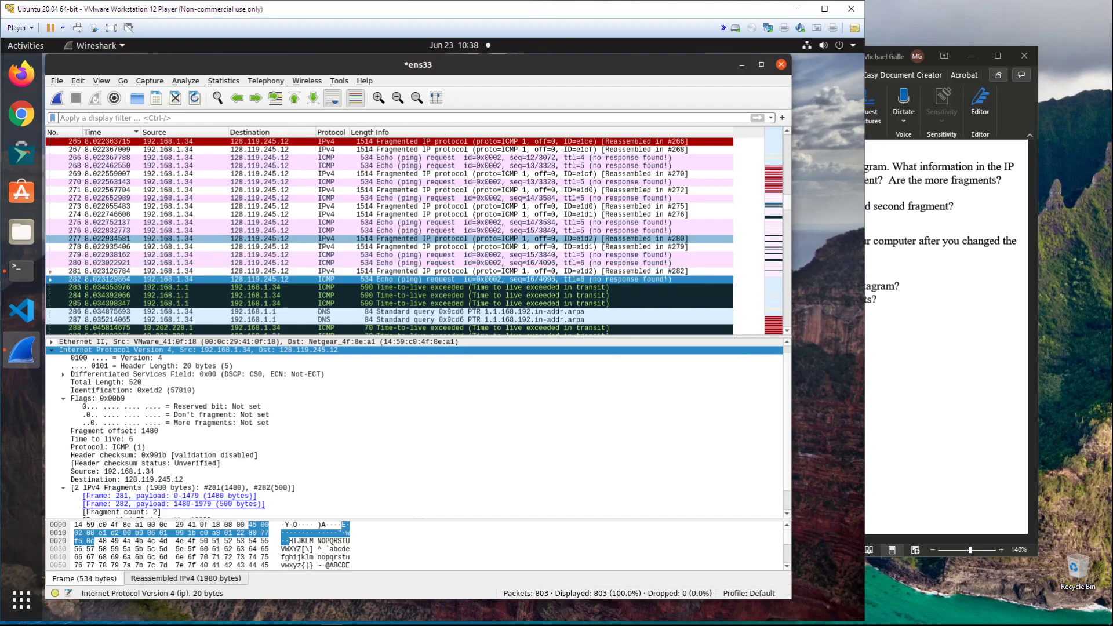
{"action": "key", "text": "Down"}
{"action": "key", "text": "Down"}
{"action": "key", "text": "Down"}
{"action": "key", "text": "Down"}
{"action": "key", "text": "Down"}
{"action": "key", "text": "Down"}
{"action": "key", "text": "Down"}
{"action": "key", "text": "Down"}
{"action": "key", "text": "Down"}
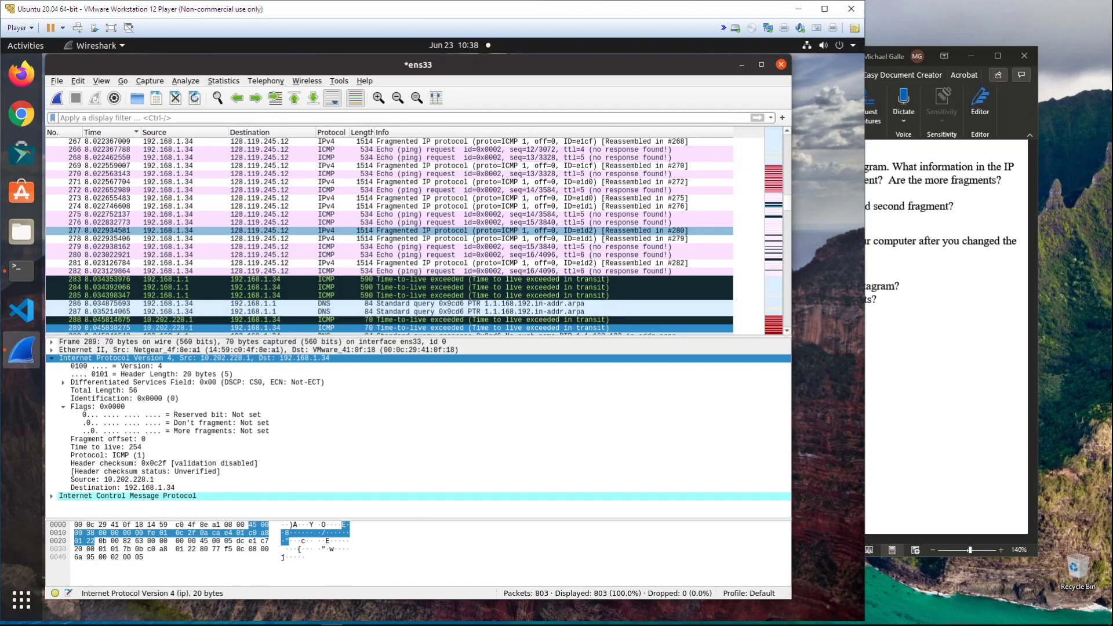
{"action": "key", "text": "Down"}
{"action": "key", "text": "Down"}
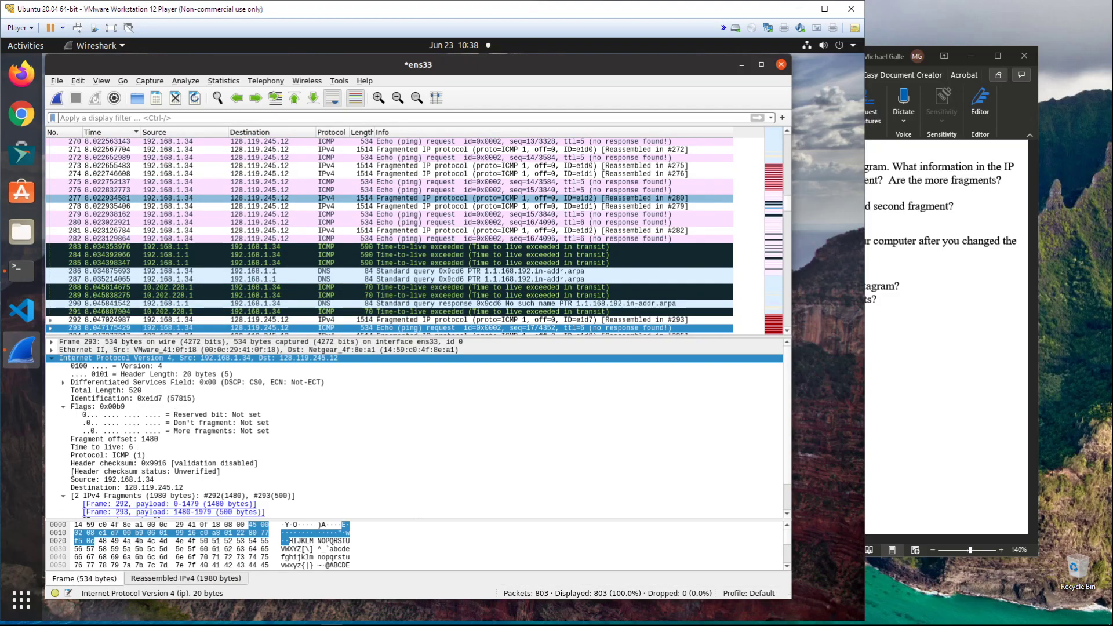
{"action": "key", "text": "Down"}
{"action": "key", "text": "Down"}
{"action": "key", "text": "Down"}
{"action": "key", "text": "Down"}
{"action": "key", "text": "Down"}
{"action": "key", "text": "Down"}
{"action": "key", "text": "Down"}
{"action": "key", "text": "Down"}
{"action": "key", "text": "Down"}
{"action": "key", "text": "Down"}
{"action": "key", "text": "Down"}
{"action": "key", "text": "Down"}
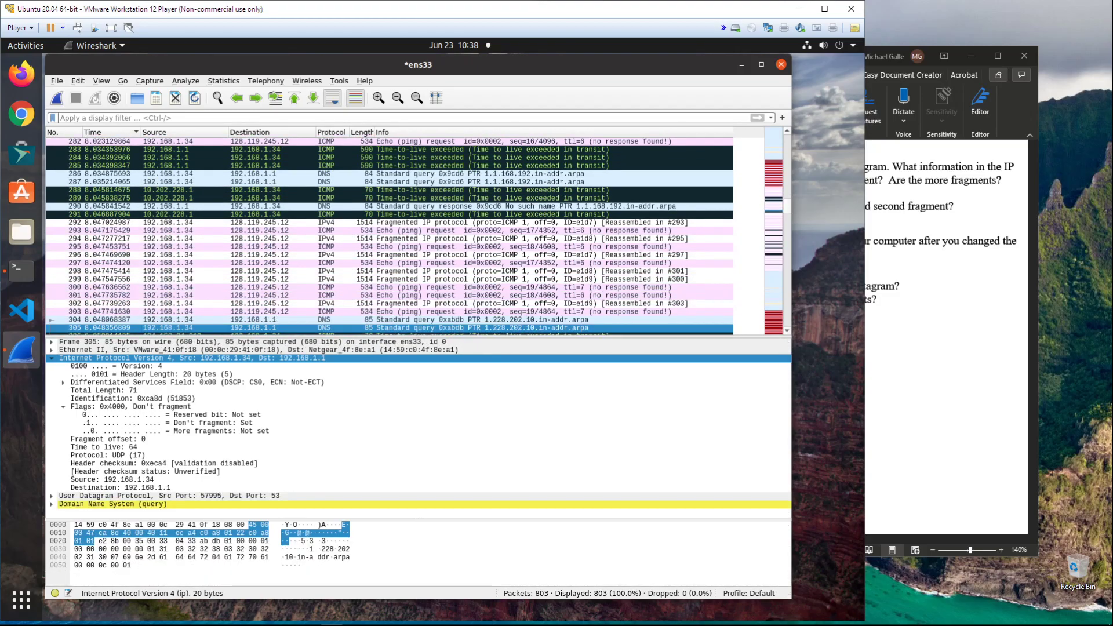
{"action": "key", "text": "Down"}
{"action": "key", "text": "Down"}
{"action": "key", "text": "Down"}
{"action": "key", "text": "Down"}
{"action": "key", "text": "Down"}
{"action": "key", "text": "Down"}
{"action": "key", "text": "Down"}
{"action": "key", "text": "Down"}
{"action": "key", "text": "Down"}
{"action": "key", "text": "Down"}
{"action": "key", "text": "Down"}
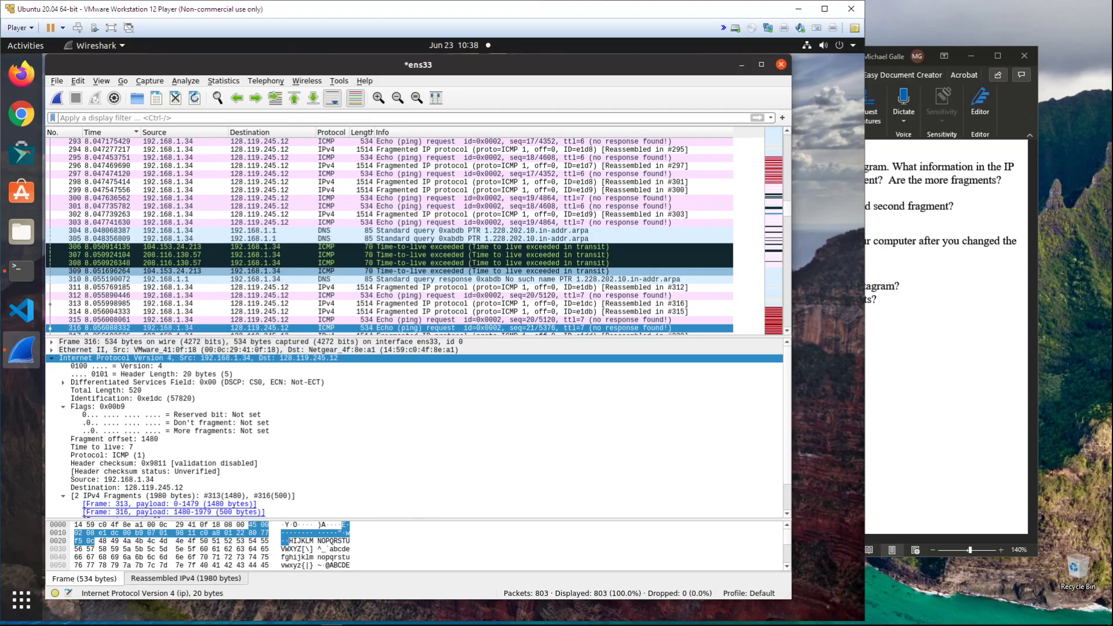
{"action": "key", "text": "Down"}
{"action": "key", "text": "Down"}
{"action": "key", "text": "Down"}
{"action": "key", "text": "Down"}
{"action": "key", "text": "Down"}
{"action": "key", "text": "Down"}
{"action": "key", "text": "Down"}
{"action": "key", "text": "Down"}
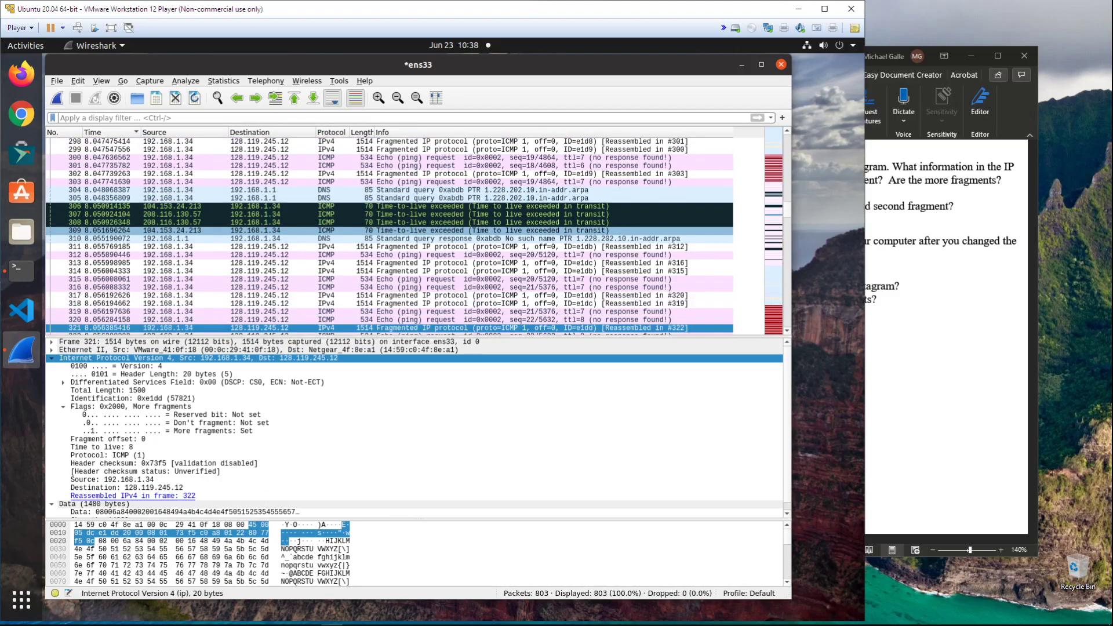
{"action": "key", "text": "Down"}
{"action": "key", "text": "Down"}
{"action": "key", "text": "Down"}
{"action": "key", "text": "Down"}
{"action": "key", "text": "Down"}
{"action": "key", "text": "Down"}
{"action": "key", "text": "Down"}
{"action": "key", "text": "Down"}
{"action": "key", "text": "Down"}
{"action": "key", "text": "Down"}
{"action": "key", "text": "Down"}
{"action": "key", "text": "Down"}
{"action": "key", "text": "Down"}
{"action": "key", "text": "Down"}
{"action": "key", "text": "Down"}
{"action": "key", "text": "Down"}
{"action": "key", "text": "Down"}
{"action": "key", "text": "Down"}
{"action": "key", "text": "Down"}
{"action": "key", "text": "Down"}
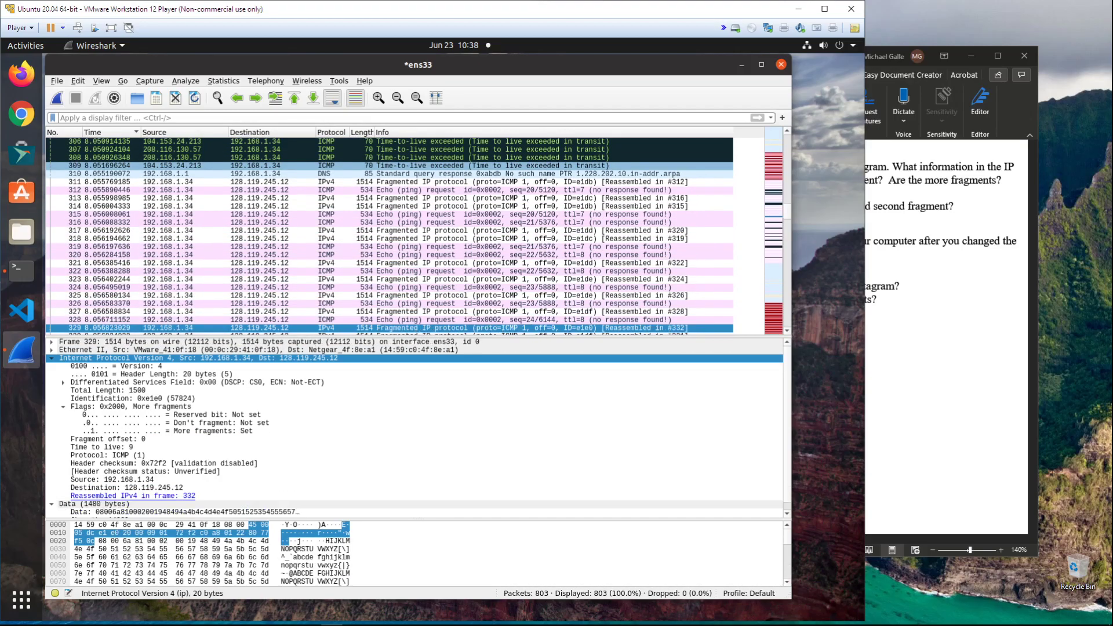
{"action": "key", "text": "Down"}
{"action": "key", "text": "Down"}
{"action": "key", "text": "Down"}
{"action": "key", "text": "Down"}
{"action": "key", "text": "Down"}
{"action": "key", "text": "Down"}
{"action": "key", "text": "Down"}
{"action": "key", "text": "Down"}
{"action": "key", "text": "Down"}
{"action": "key", "text": "Down"}
{"action": "key", "text": "Down"}
{"action": "key", "text": "Down"}
{"action": "key", "text": "Down"}
{"action": "key", "text": "Down"}
{"action": "key", "text": "Down"}
{"action": "key", "text": "Down"}
{"action": "key", "text": "Down"}
{"action": "key", "text": "Down"}
{"action": "key", "text": "Down"}
{"action": "key", "text": "Down"}
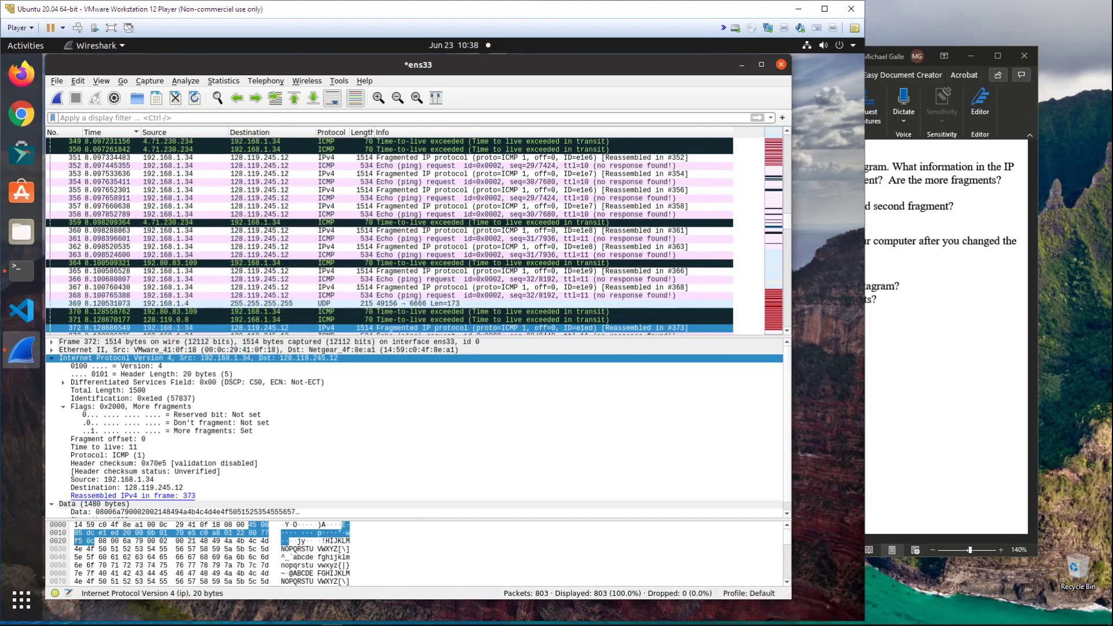
{"action": "key", "text": "Down"}
{"action": "key", "text": "Down"}
{"action": "key", "text": "Down"}
{"action": "key", "text": "Down"}
{"action": "key", "text": "Down"}
{"action": "key", "text": "Down"}
{"action": "key", "text": "Down"}
{"action": "key", "text": "Down"}
{"action": "key", "text": "Down"}
{"action": "key", "text": "Down"}
{"action": "key", "text": "Down"}
{"action": "key", "text": "Down"}
{"action": "key", "text": "Down"}
{"action": "key", "text": "Down"}
{"action": "key", "text": "Down"}
{"action": "key", "text": "Down"}
{"action": "key", "text": "Down"}
{"action": "key", "text": "Down"}
{"action": "key", "text": "Down"}
{"action": "key", "text": "Down"}
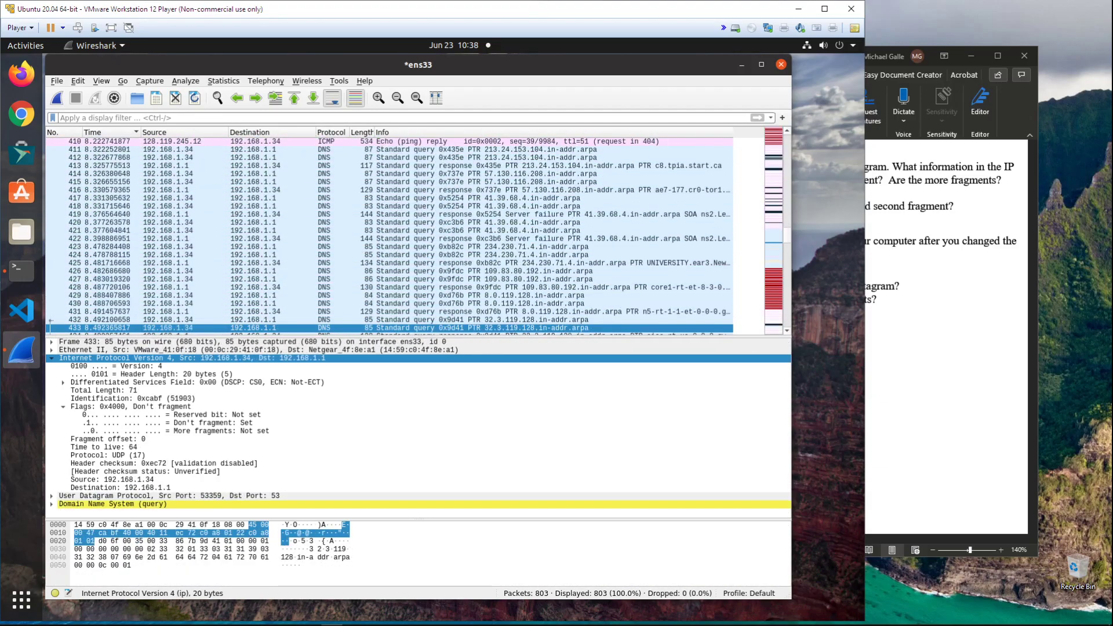
{"action": "key", "text": "Down"}
{"action": "key", "text": "Down"}
{"action": "key", "text": "Down"}
{"action": "key", "text": "Down"}
{"action": "key", "text": "Down"}
{"action": "key", "text": "Down"}
{"action": "key", "text": "Down"}
{"action": "key", "text": "Down"}
{"action": "key", "text": "Down"}
{"action": "key", "text": "Down"}
{"action": "key", "text": "Down"}
{"action": "key", "text": "Down"}
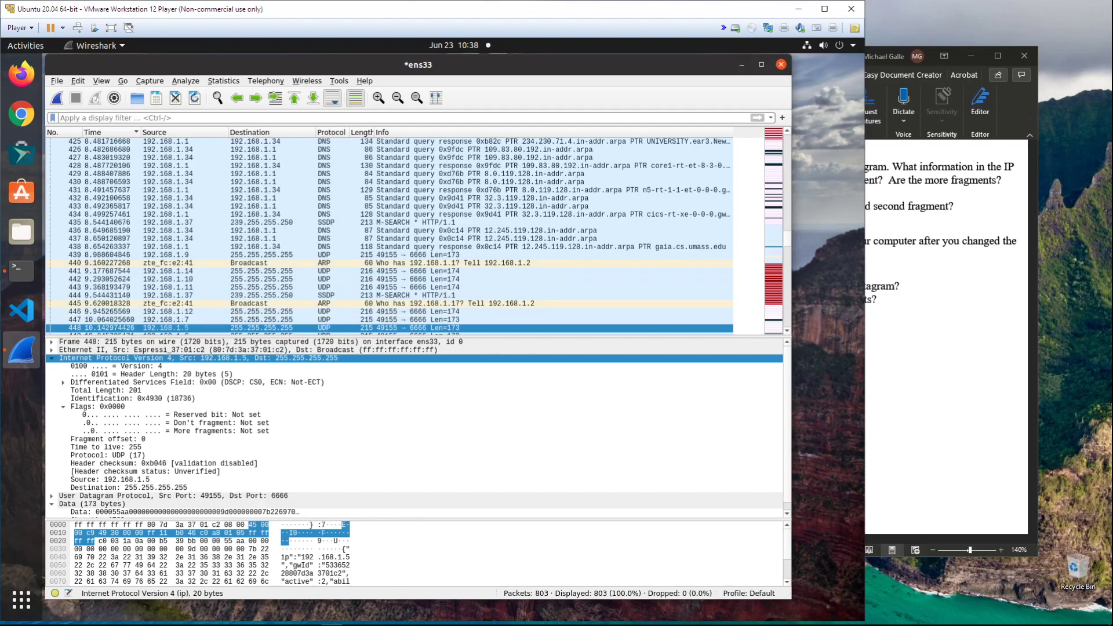
{"action": "key", "text": "Down"}
{"action": "key", "text": "Down"}
{"action": "key", "text": "Down"}
{"action": "key", "text": "Down"}
{"action": "key", "text": "Down"}
{"action": "key", "text": "Down"}
{"action": "key", "text": "Down"}
{"action": "key", "text": "Down"}
{"action": "key", "text": "Down"}
{"action": "key", "text": "Down"}
{"action": "key", "text": "Down"}
{"action": "key", "text": "Down"}
{"action": "key", "text": "Down"}
{"action": "key", "text": "Down"}
{"action": "key", "text": "Down"}
{"action": "key", "text": "Down"}
{"action": "key", "text": "Down"}
{"action": "key", "text": "Down"}
{"action": "key", "text": "Down"}
{"action": "key", "text": "Down"}
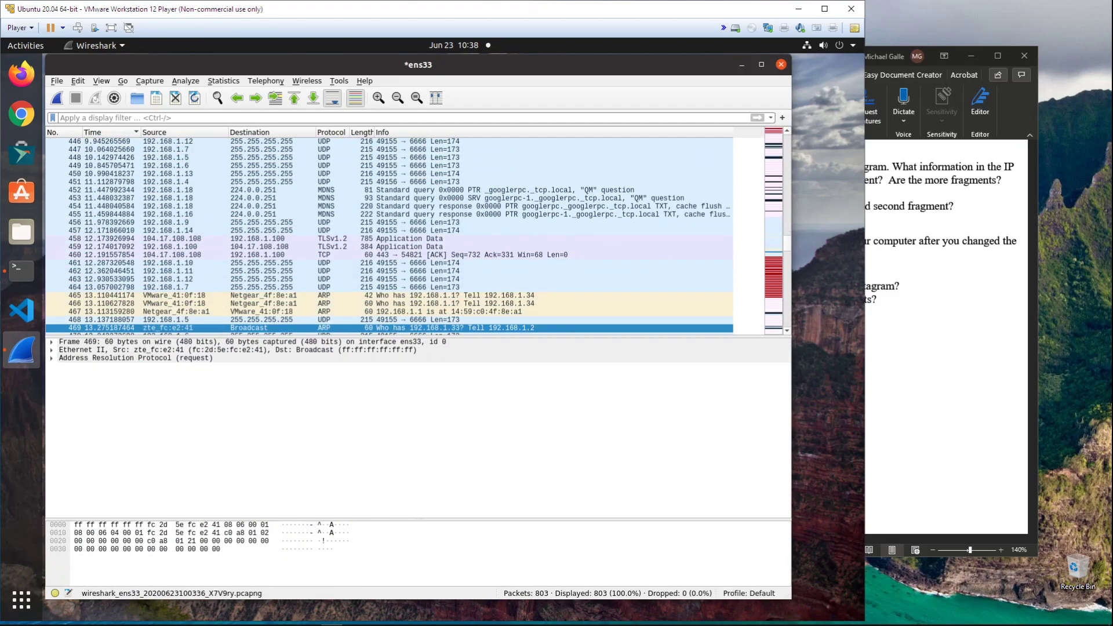
{"action": "key", "text": "Down"}
{"action": "key", "text": "Down"}
{"action": "key", "text": "Down"}
{"action": "key", "text": "Down"}
{"action": "key", "text": "Down"}
{"action": "key", "text": "Down"}
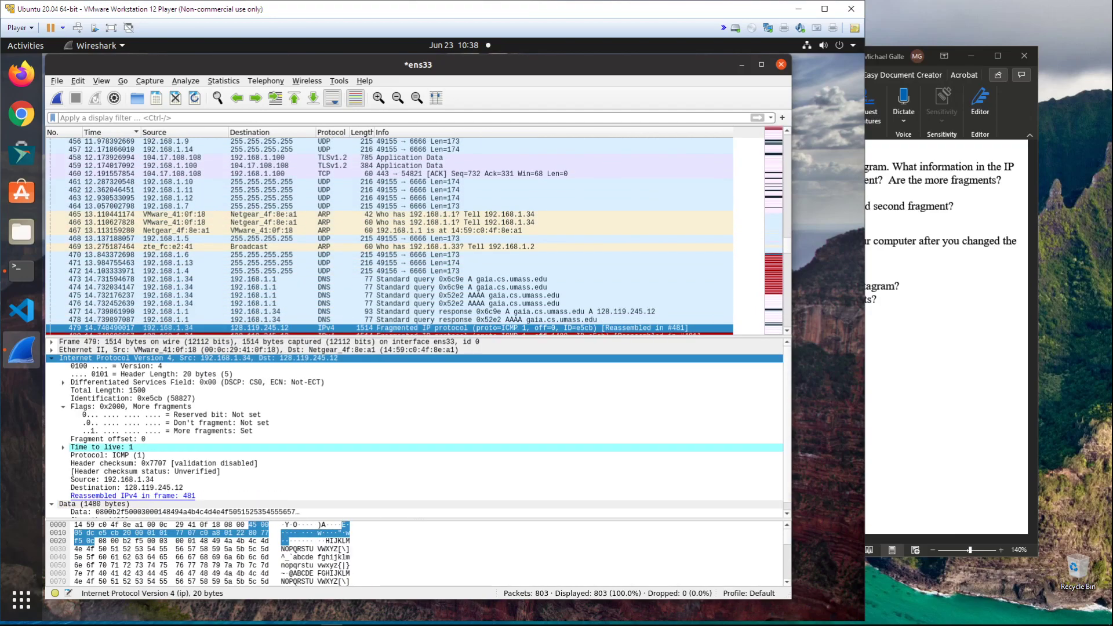
{"action": "key", "text": "Up"}
{"action": "key", "text": "Up"}
{"action": "key", "text": "Up"}
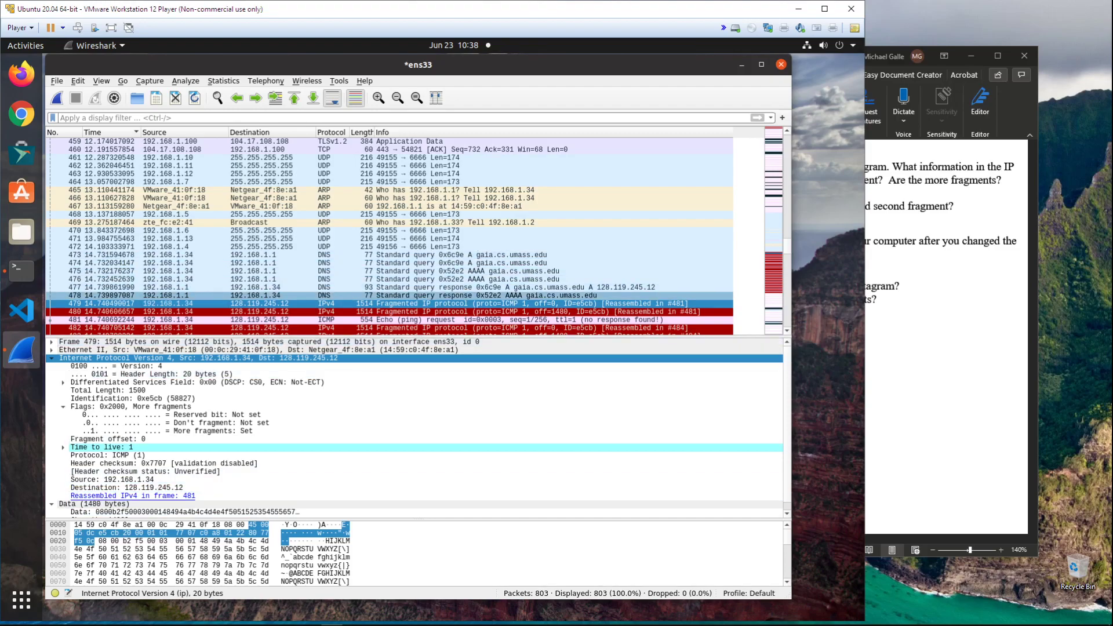
- Examine the IPv4 headers of frames 479, 480 and 481, including the full fragment list of frame 481
{"action": "key", "text": "Down"}
{"action": "key", "text": "Down"}
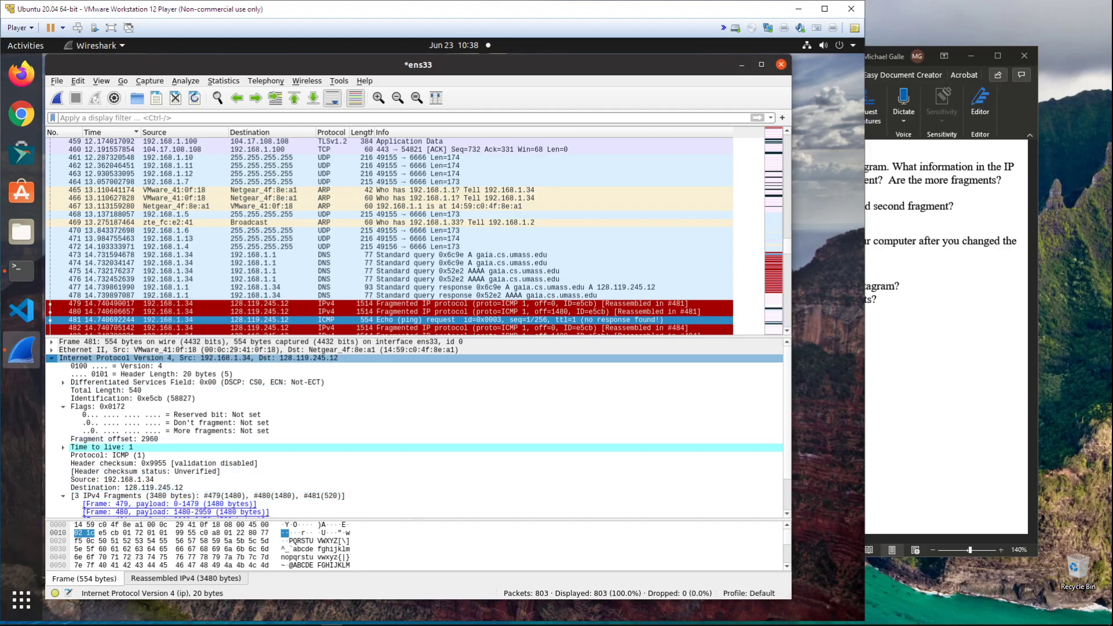
{"action": "left_click", "coordinate": [382, 304]}
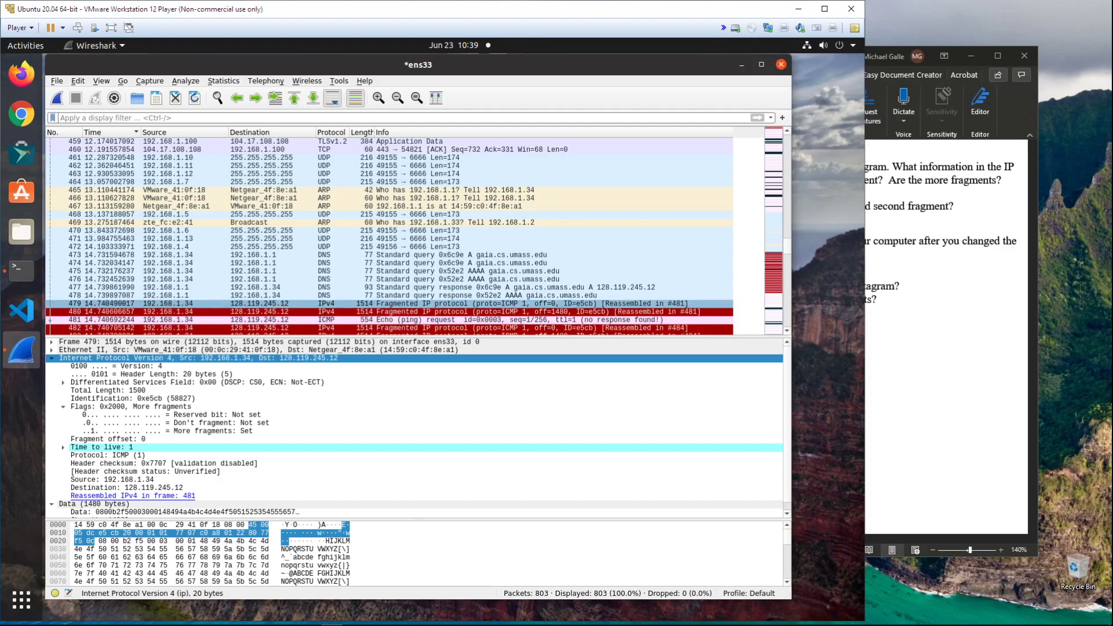
{"action": "key", "text": "Down"}
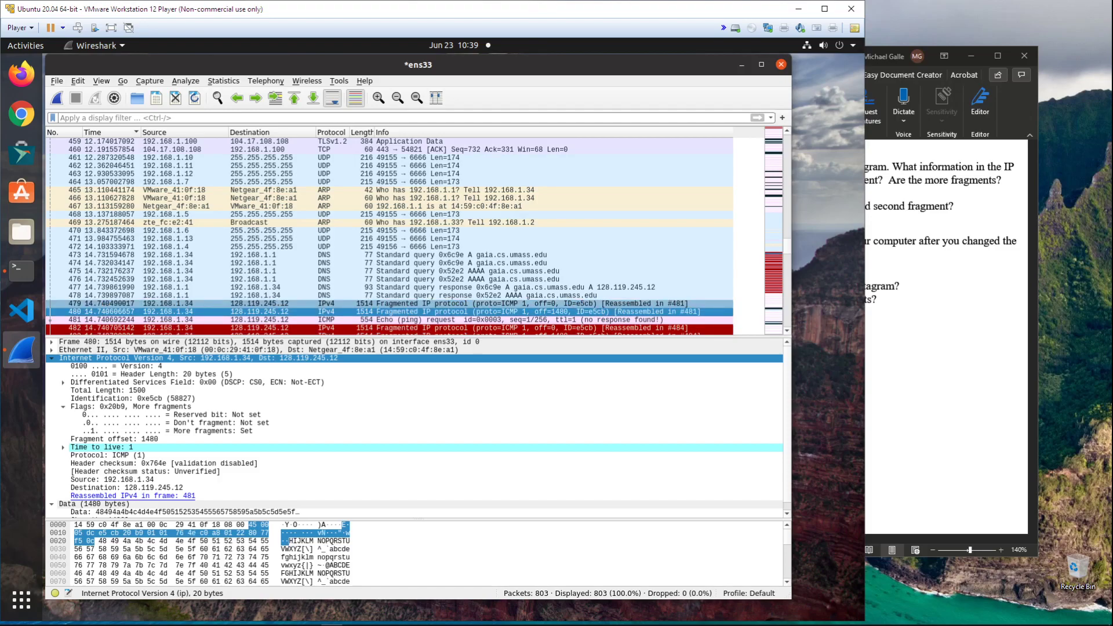
{"action": "key", "text": "Down"}
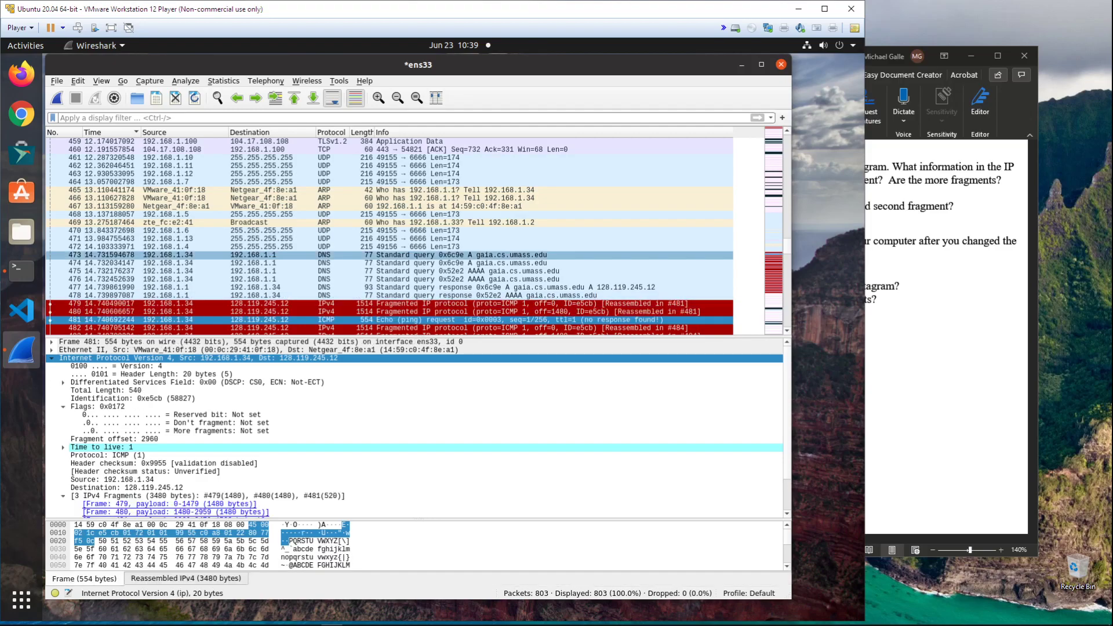
{"action": "scroll", "coordinate": [174, 471], "scroll_direction": "down", "scroll_amount": 2}
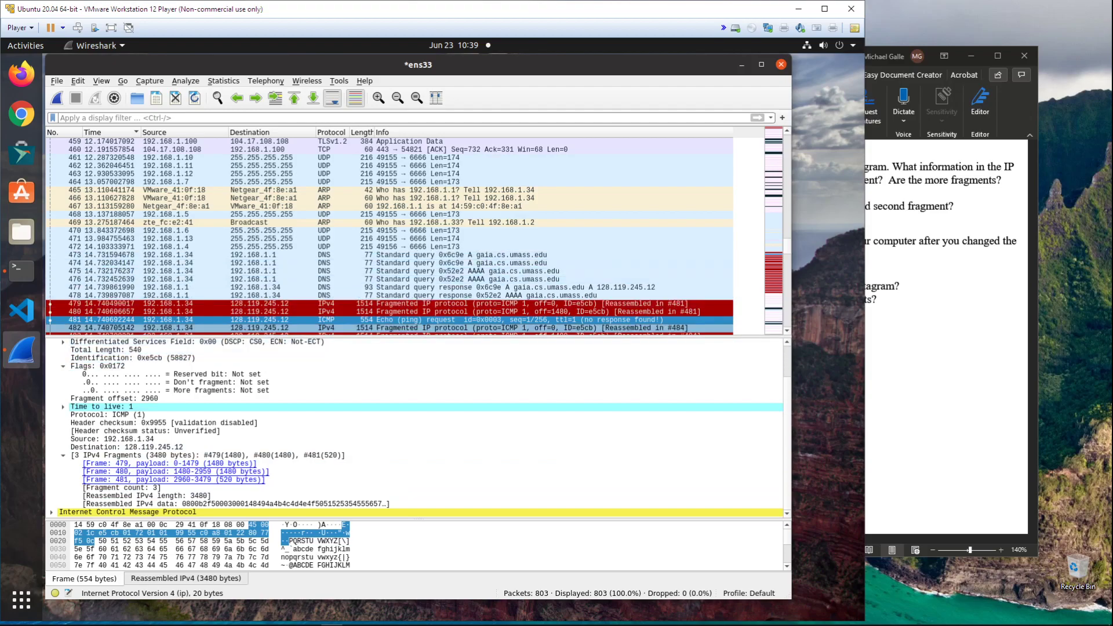
- Compare the IP header fields of frame 479 with those of frame 481, and follow frame 481's fragment link to frame 479
{"action": "left_click", "coordinate": [261, 328]}
{"action": "key", "text": "Up"}
{"action": "key", "text": "Up"}
{"action": "key", "text": "Up"}
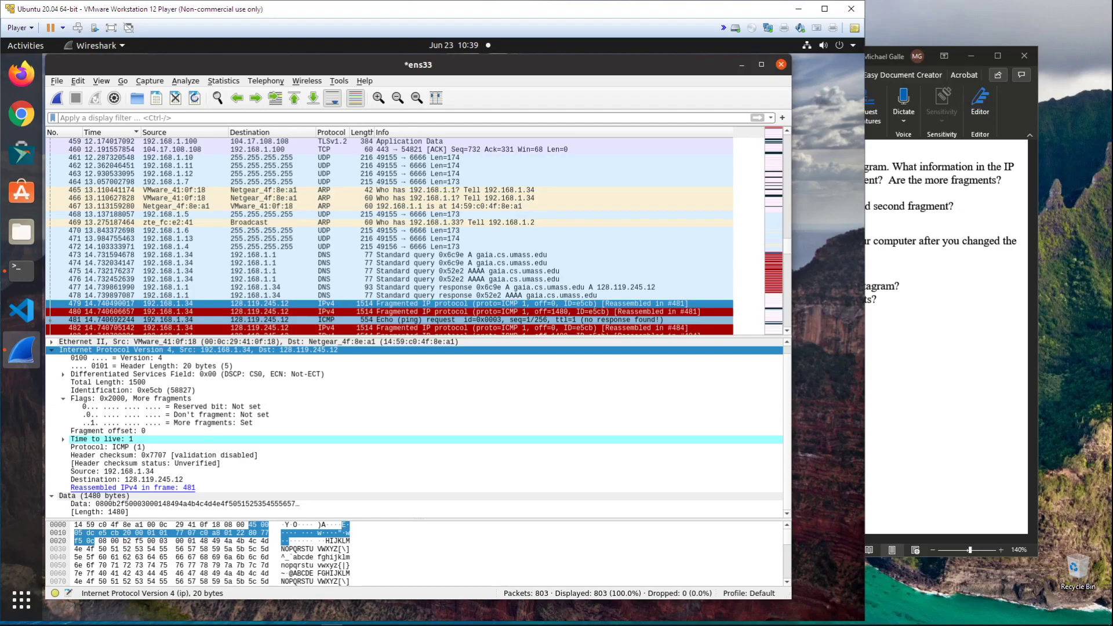
{"action": "left_click", "coordinate": [389, 320]}
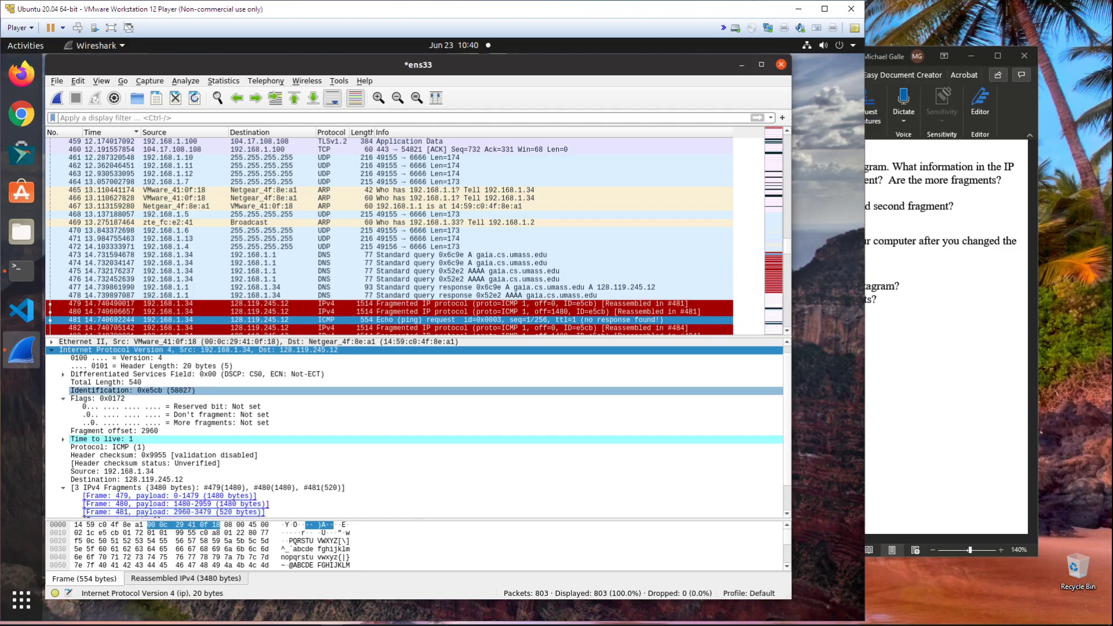
{"action": "left_click", "coordinate": [168, 496]}
- Switch to Word to recheck questions 14 and 15, and return to Wireshark to inspect the IP header of frame 481
{"action": "key", "text": "alt+Tab"}
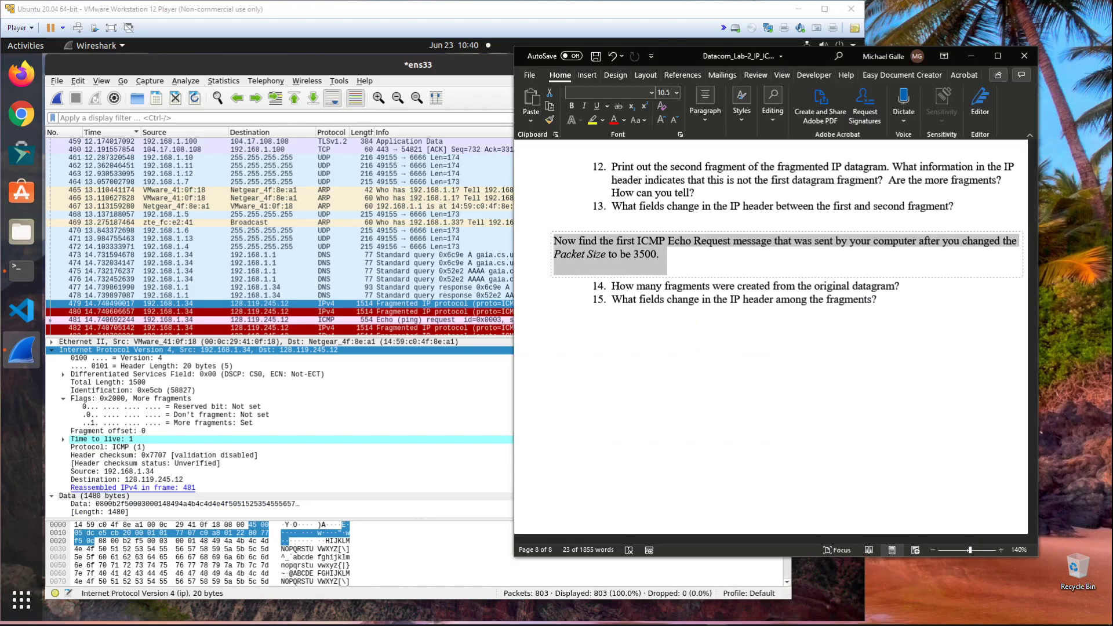
{"action": "left_click", "coordinate": [417, 320]}
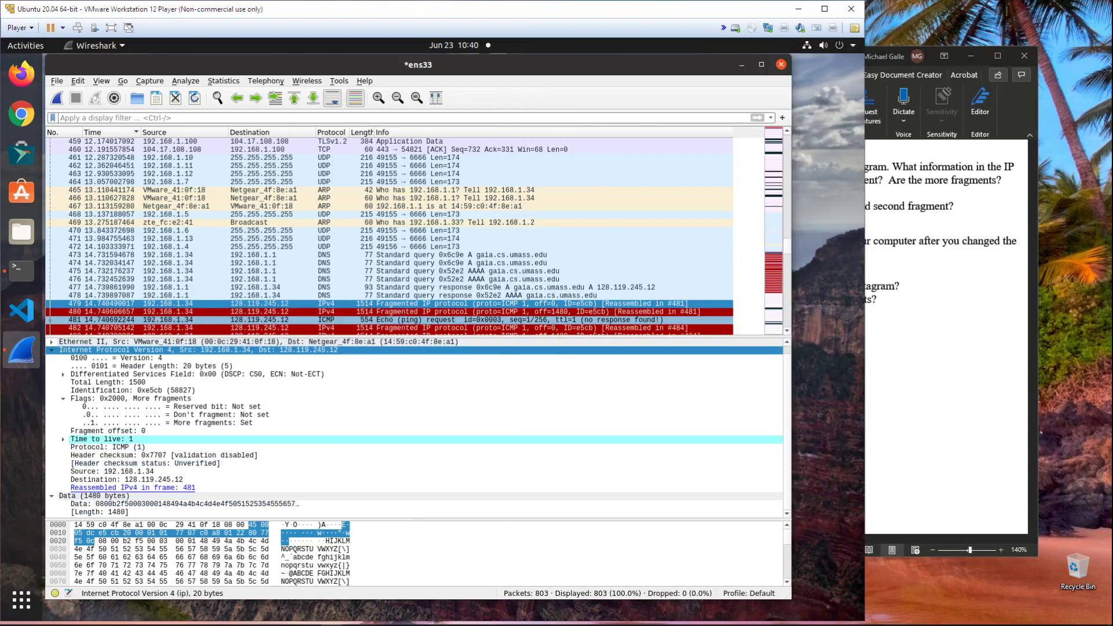
{"action": "left_click", "coordinate": [417, 320]}
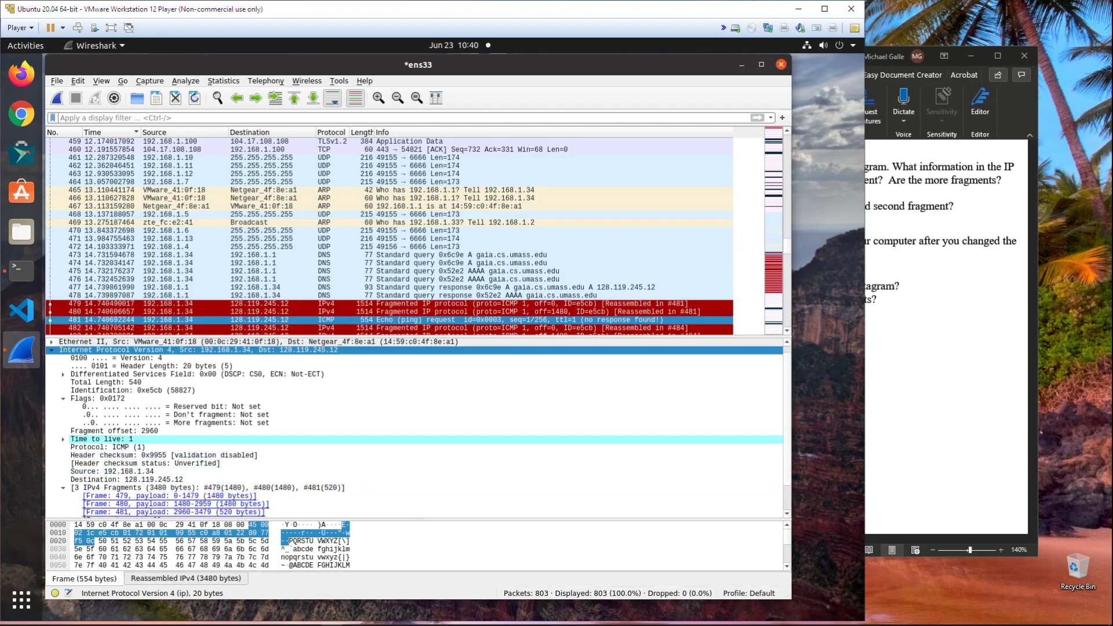
- Check questions 14 and 15 in Word, and return to Wireshark to step through the IP headers of fragment frames 479, 480 and 481
{"action": "left_click", "coordinate": [933, 382]}
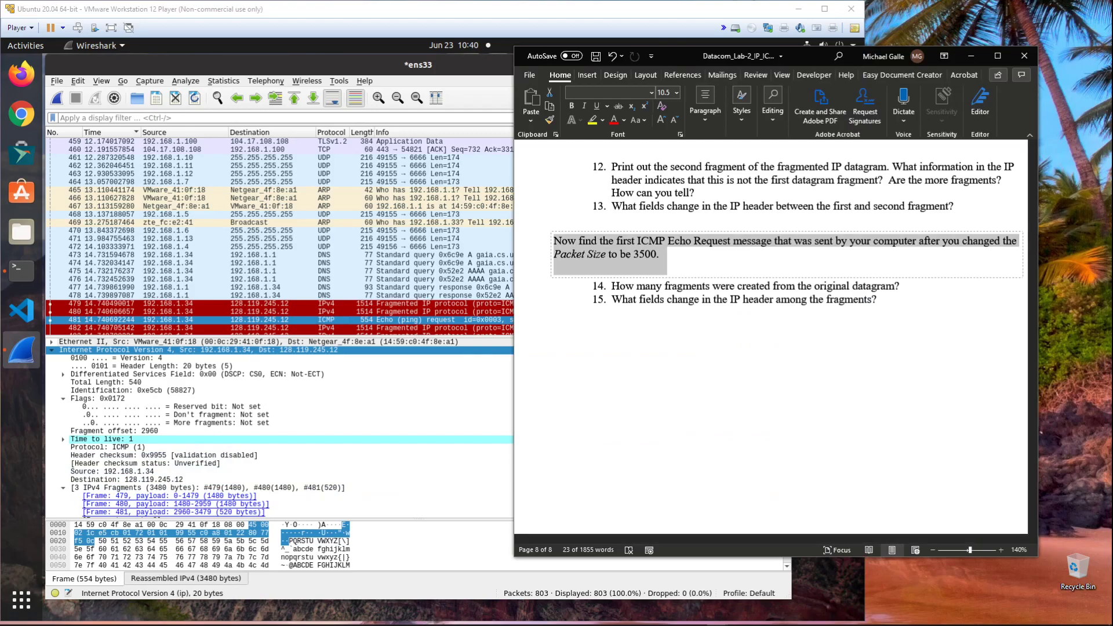
{"action": "left_click", "coordinate": [371, 304]}
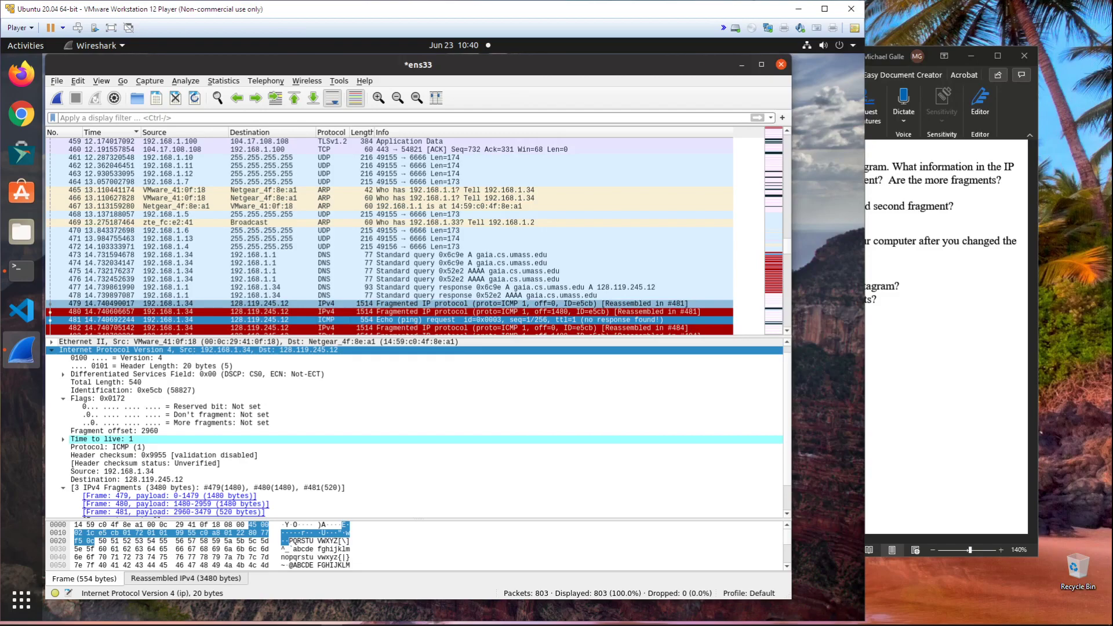
{"action": "key", "text": "Down"}
{"action": "key", "text": "Up"}
{"action": "key", "text": "Up"}
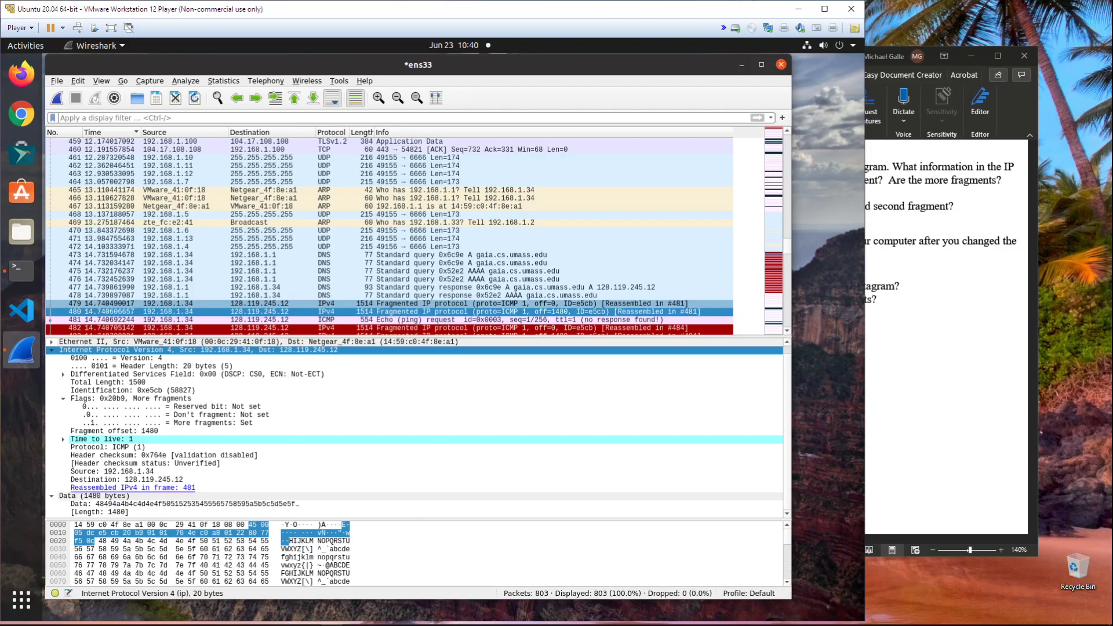
{"action": "key", "text": "Up"}
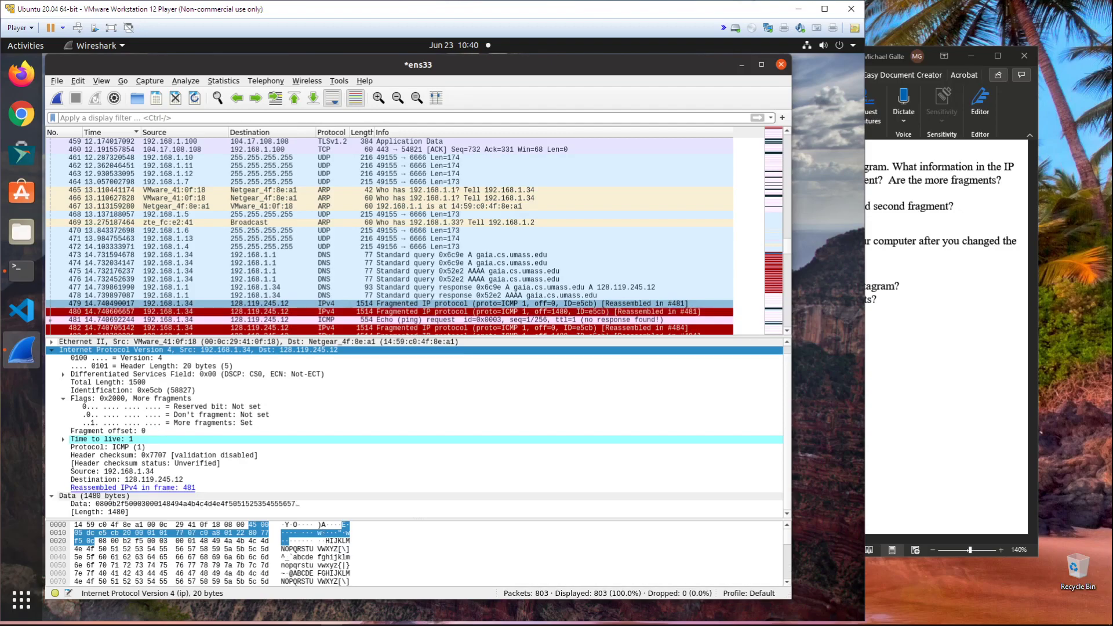
{"action": "key", "text": "Down"}
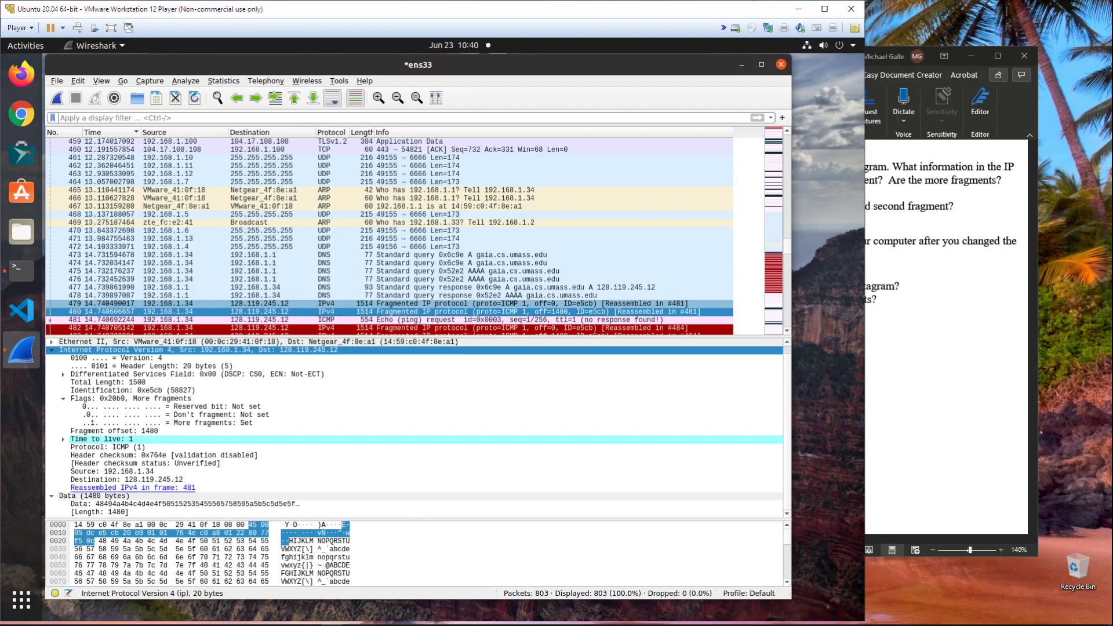
{"action": "key", "text": "Down"}
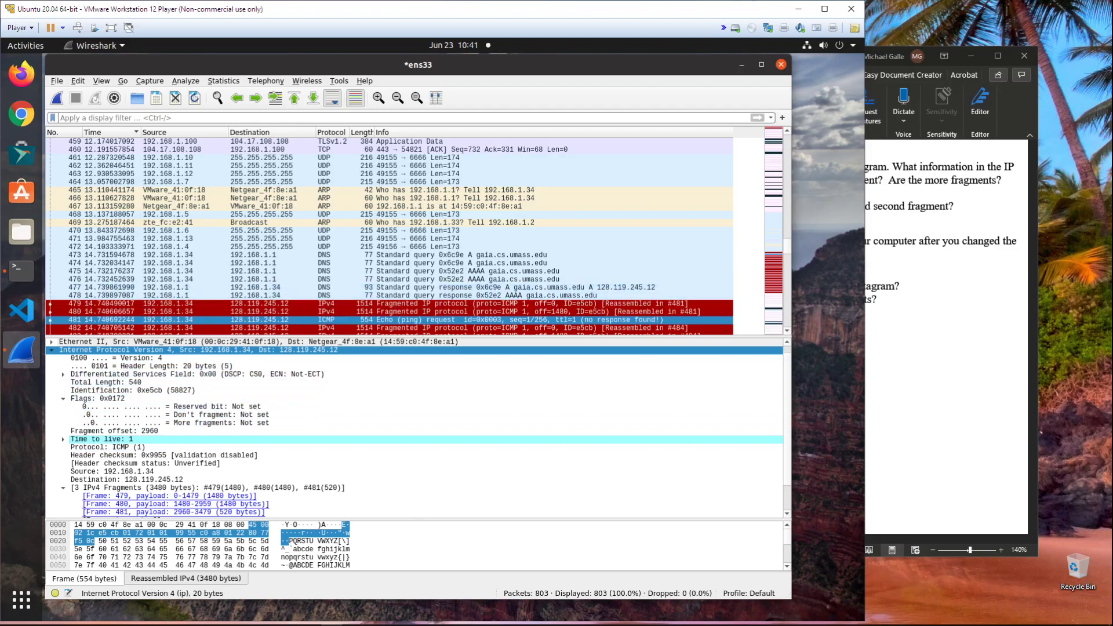
- Highlight question 15 in Word, and compare the total length, flags, fragment offset and header checksum of frames 479 through 481 in Wireshark
{"action": "left_click", "coordinate": [939, 359]}
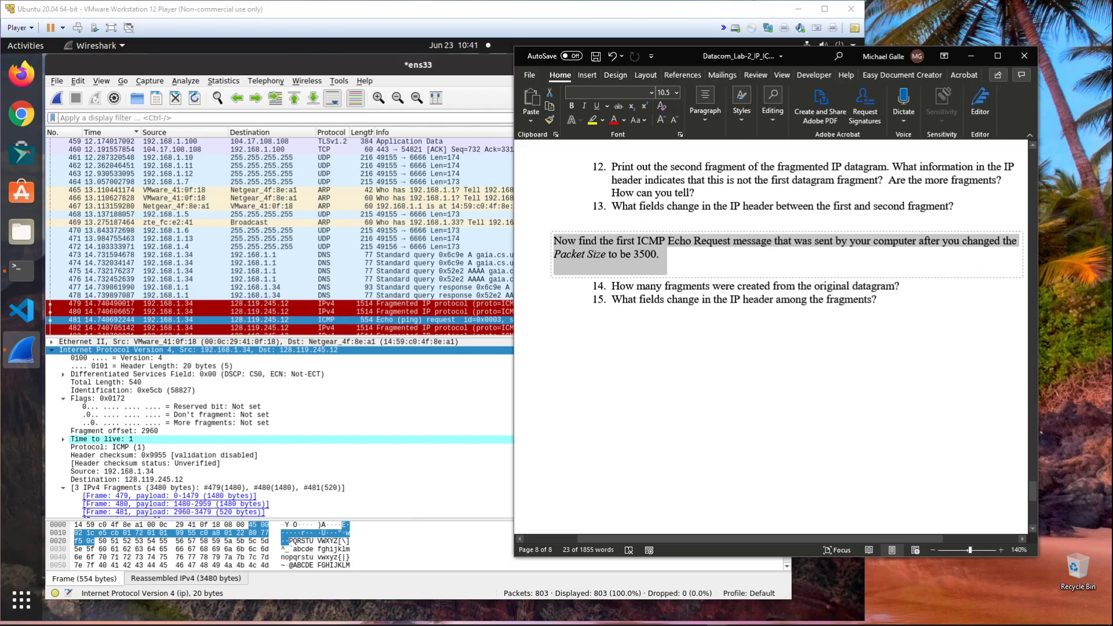
{"action": "left_click_drag", "start_coordinate": [614, 300], "coordinate": [887, 300]}
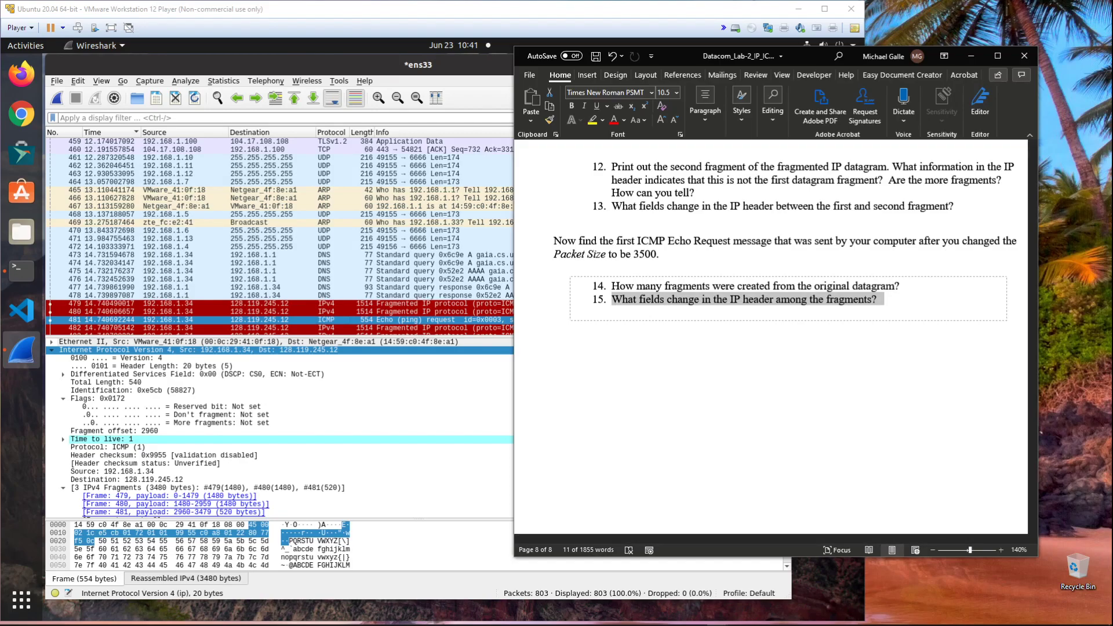
{"action": "left_click", "coordinate": [417, 382]}
{"action": "left_click", "coordinate": [417, 304]}
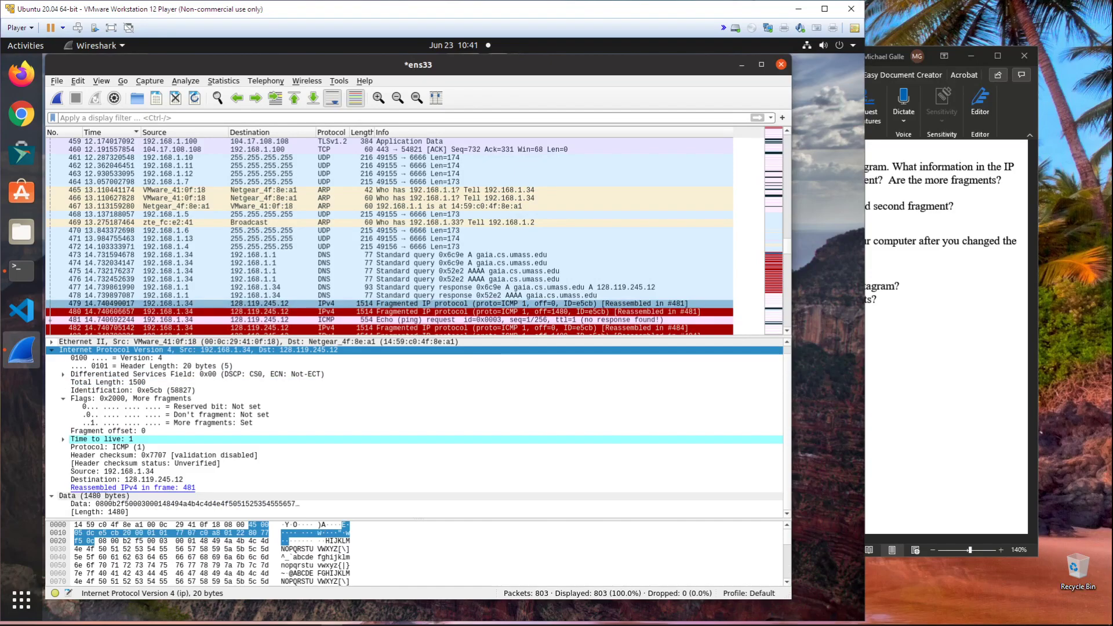
{"action": "key", "text": "Down"}
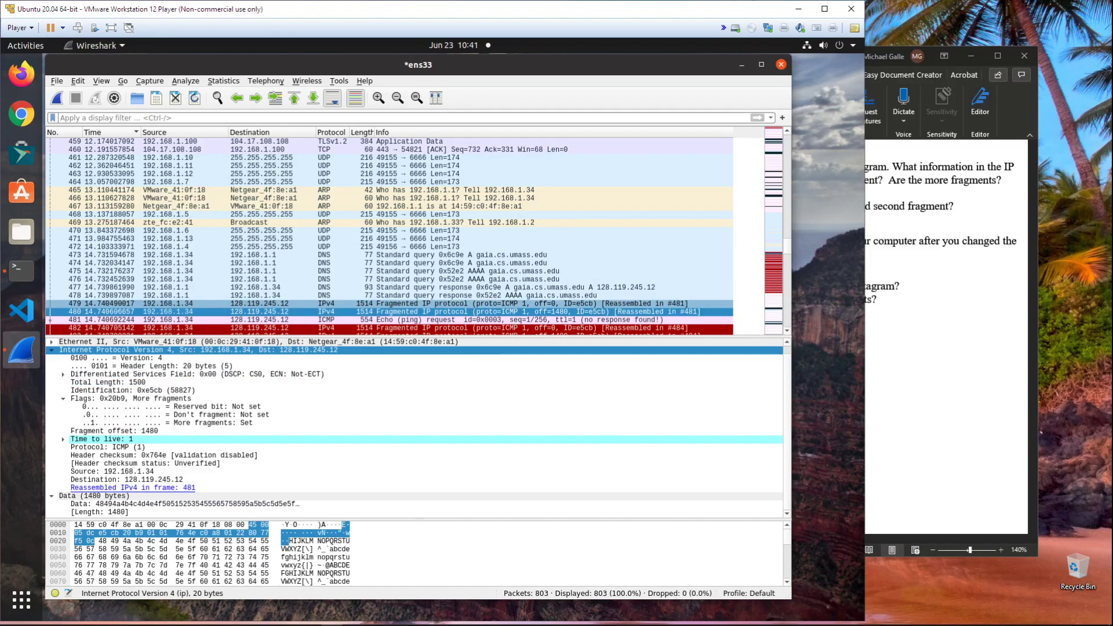
{"action": "key", "text": "Down"}
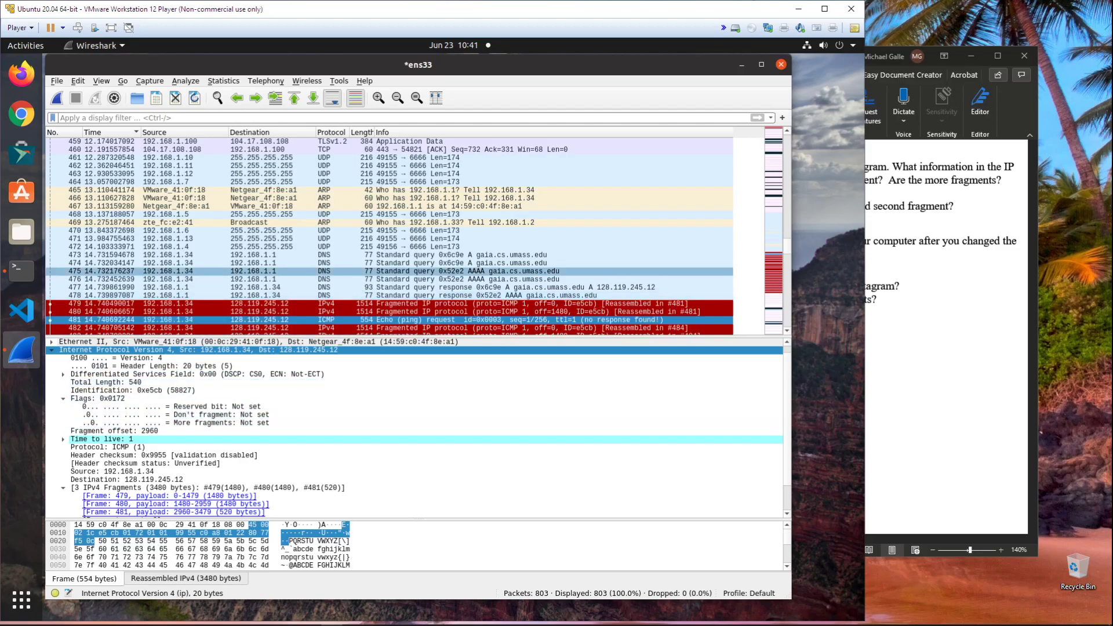
{"action": "left_click", "coordinate": [261, 303]}
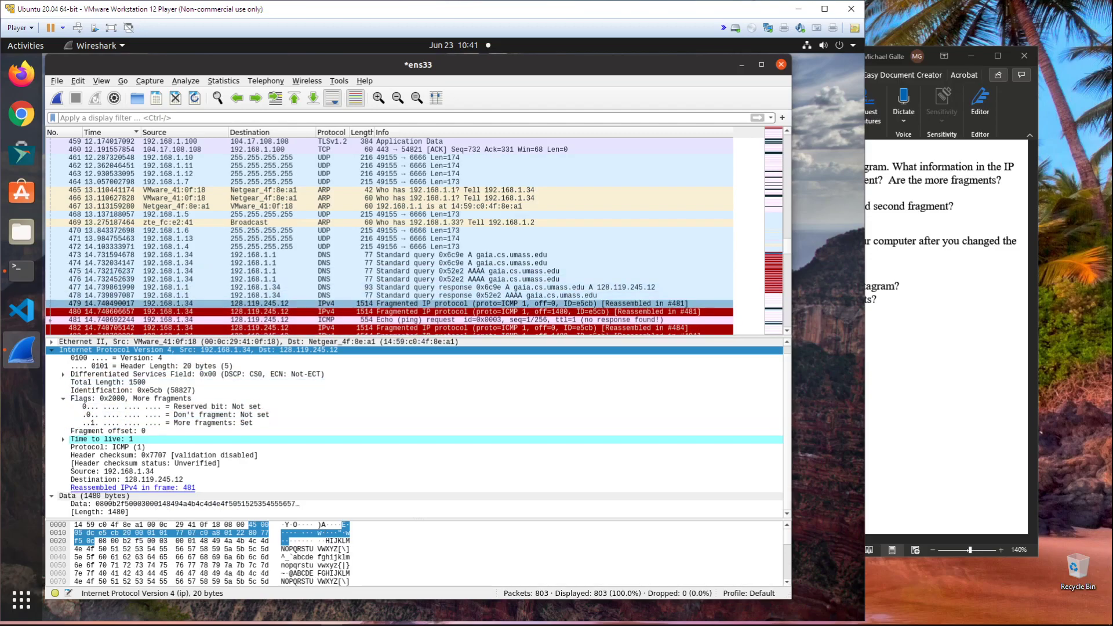
{"action": "key", "text": "Down"}
{"action": "key", "text": "Down"}
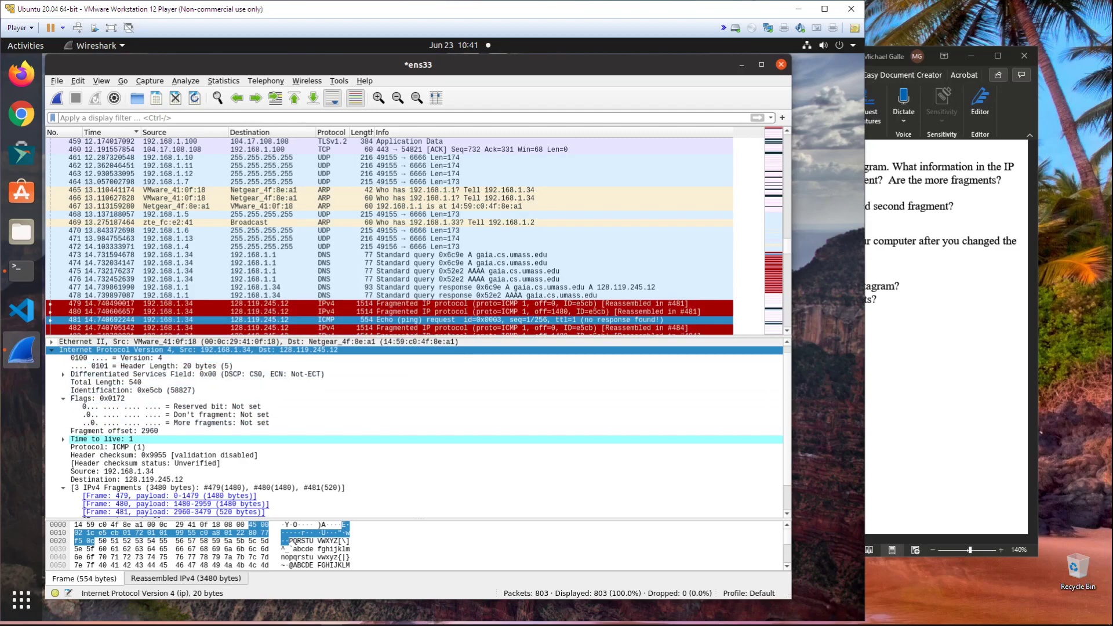
- Check the rest of the Word lab document for further questions, and return to Wireshark to view frame 479 among the later fragmented Echo Requests
{"action": "key", "text": "alt+Tab"}
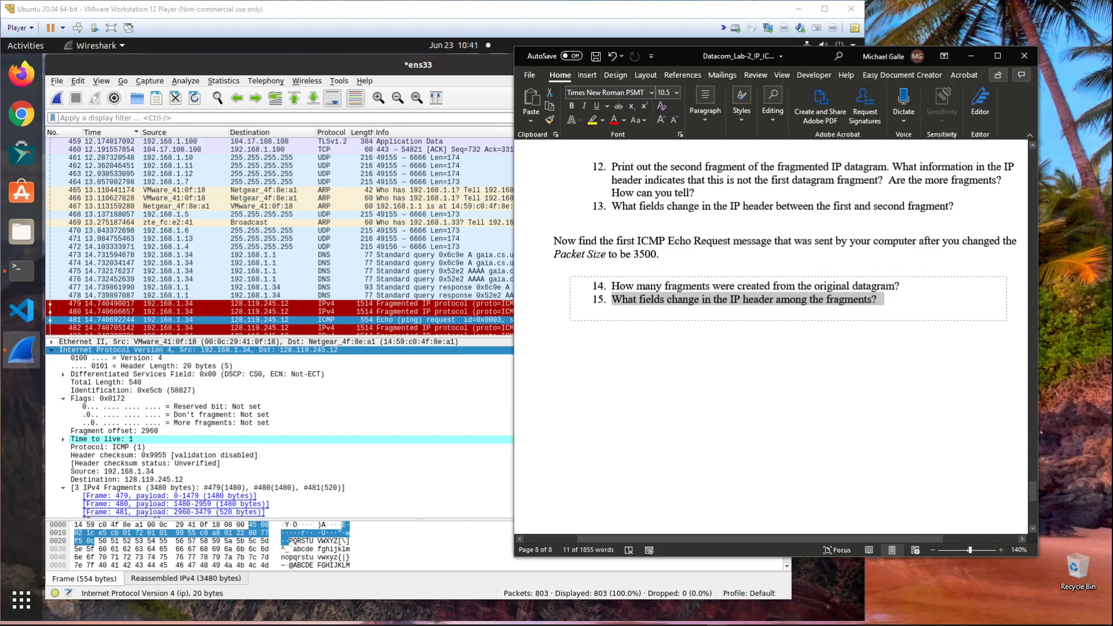
{"action": "scroll", "coordinate": [771, 337], "scroll_direction": "down", "scroll_amount": 7}
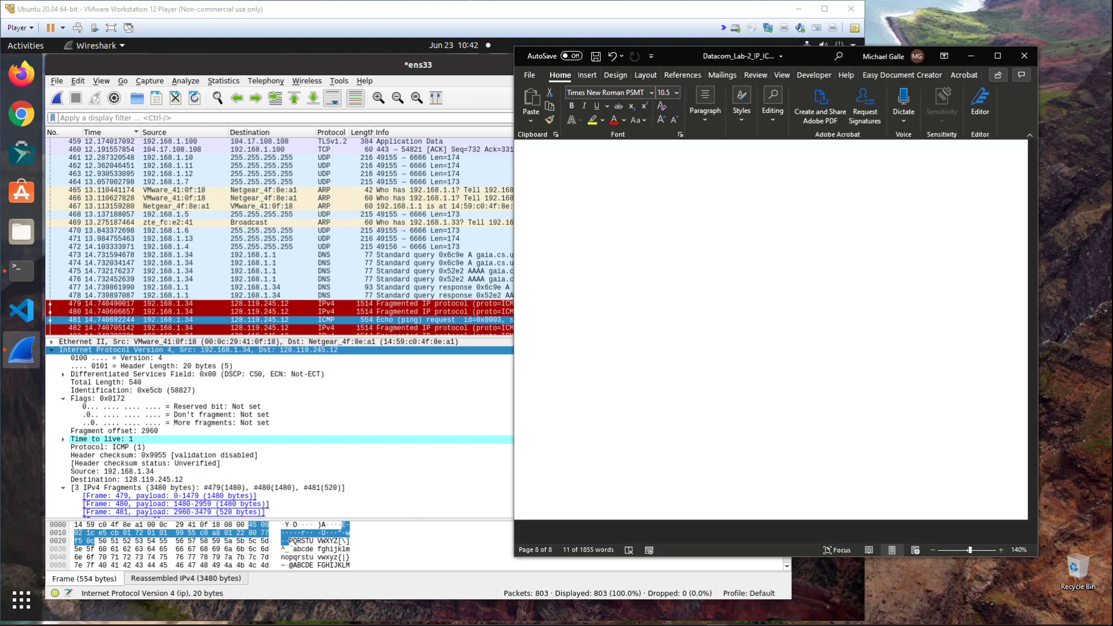
{"action": "left_click", "coordinate": [325, 399]}
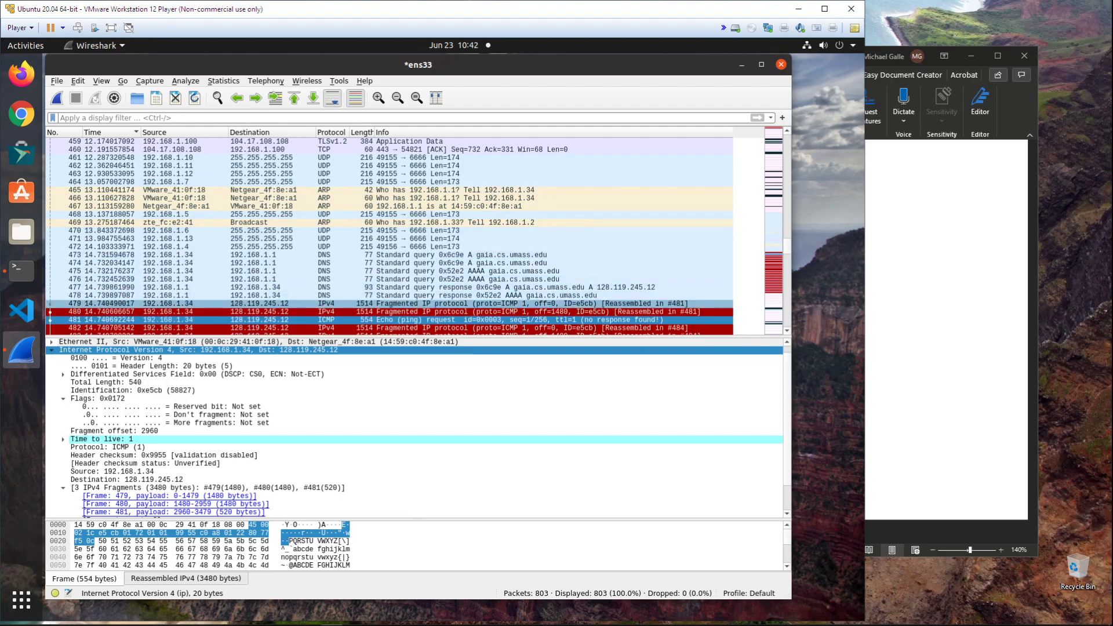
{"action": "scroll", "coordinate": [388, 298], "scroll_direction": "down", "scroll_amount": 3}
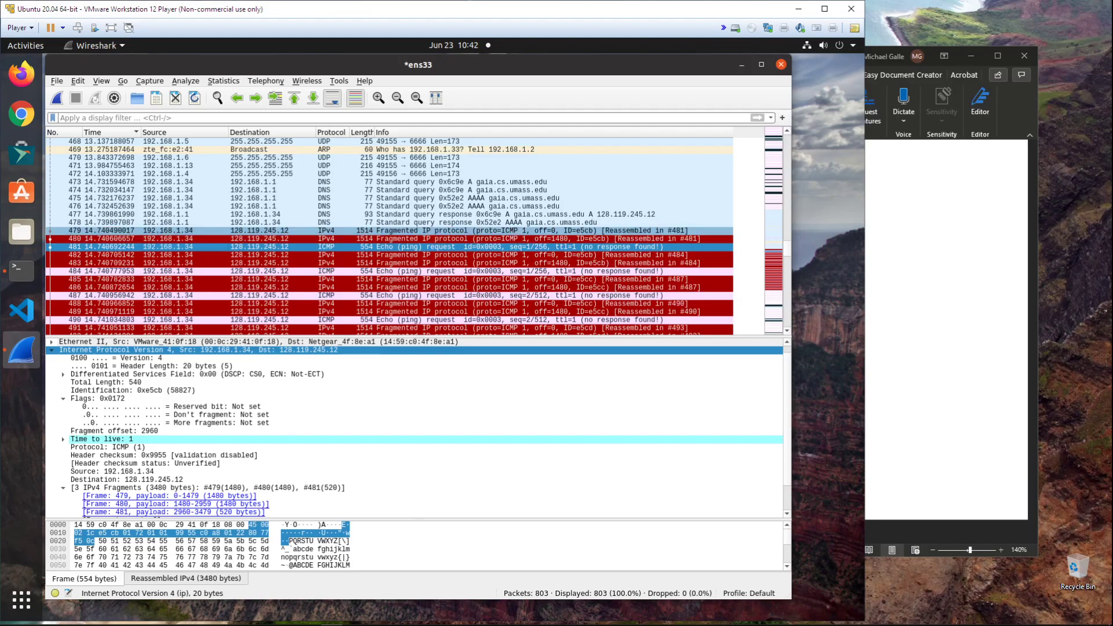
{"action": "left_click", "coordinate": [388, 231]}
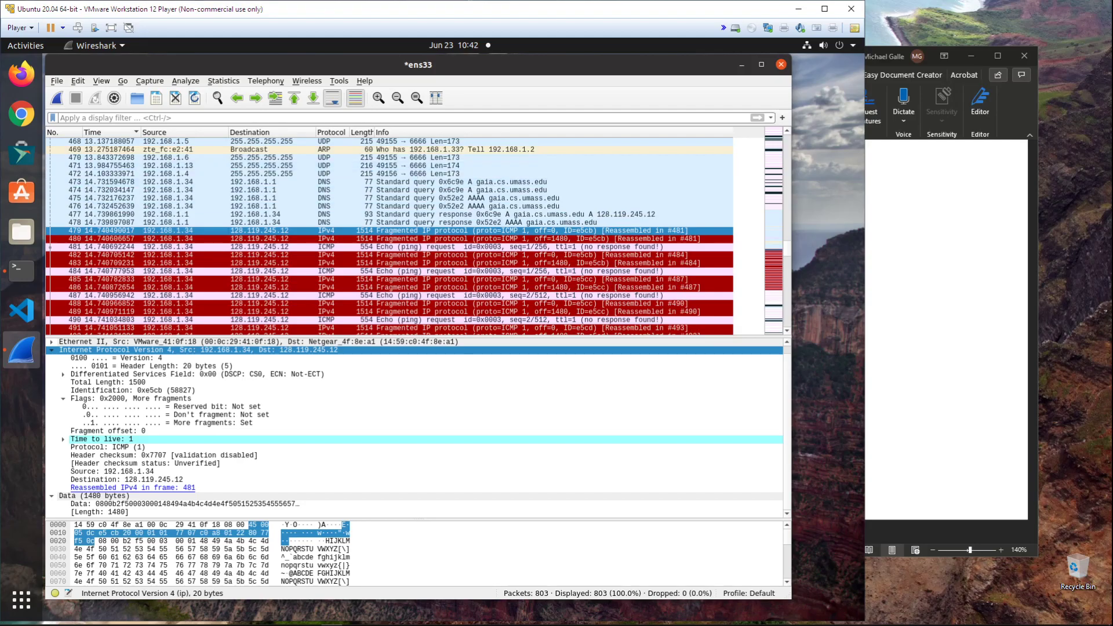
{"action": "left_click_drag", "start_coordinate": [406, 65], "coordinate": [430, 87]}
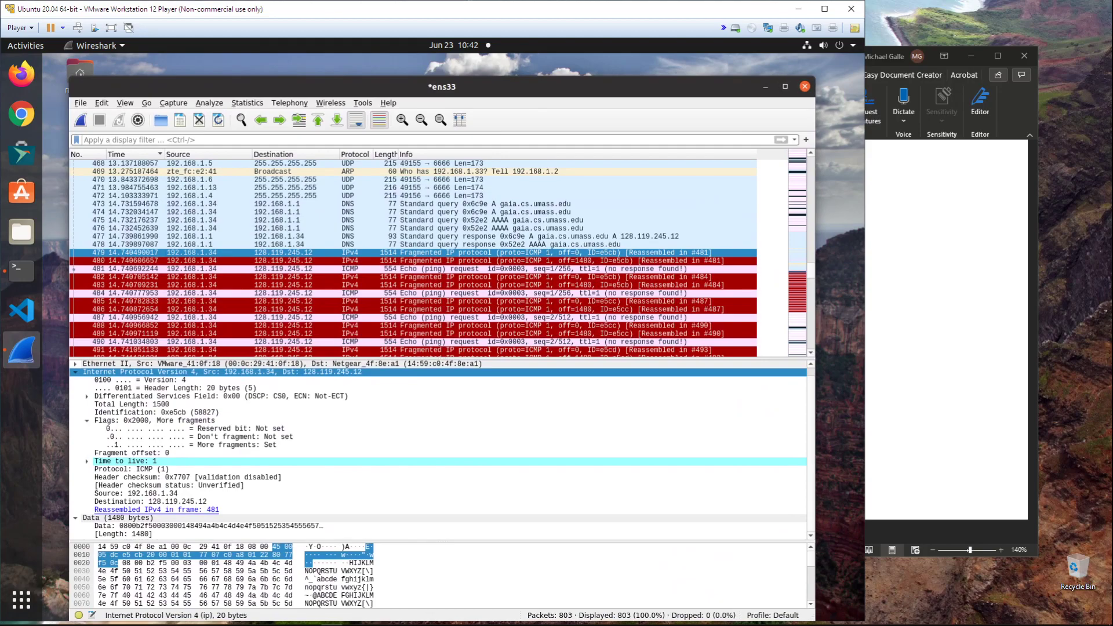